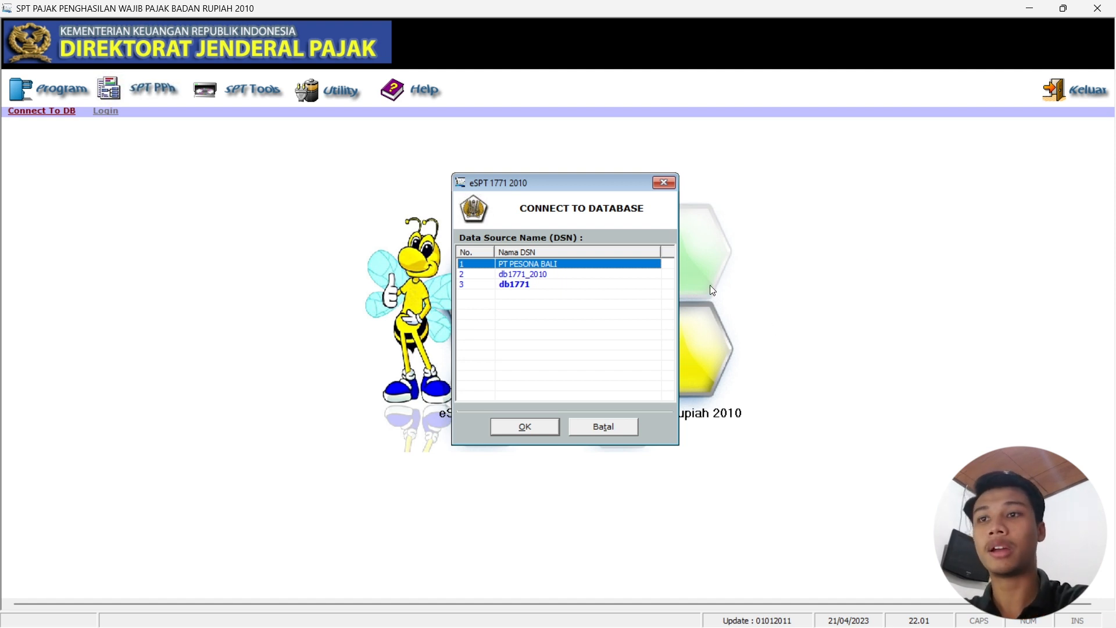
Bring the case-study PDF in Edge to the front, over the eSPT Connect to Database dialog.
mouse_move(606, 626)
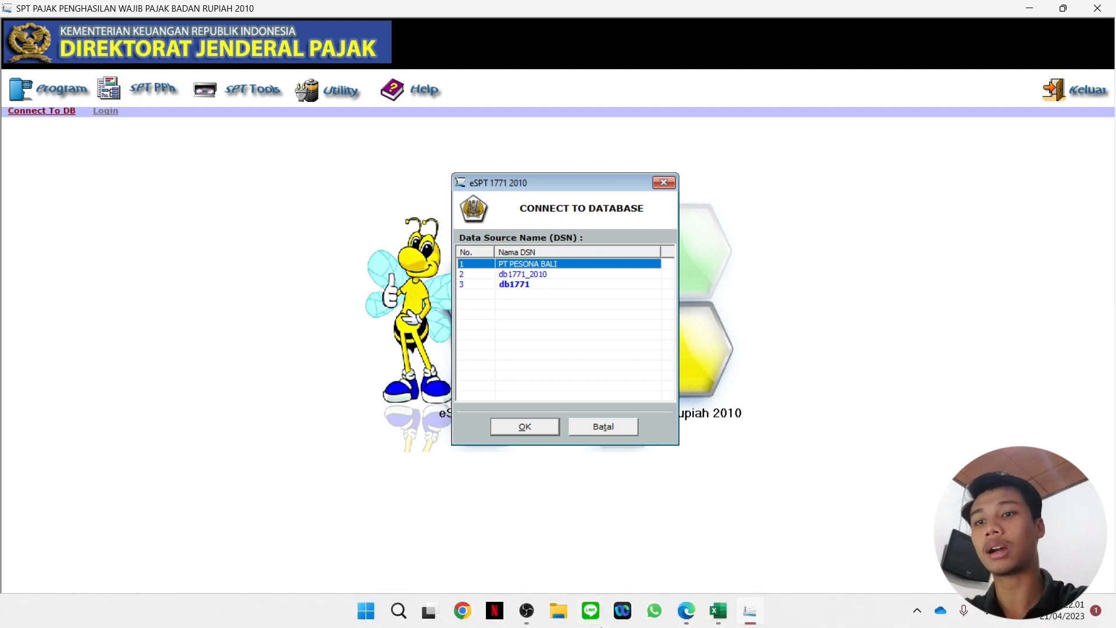
click(693, 615)
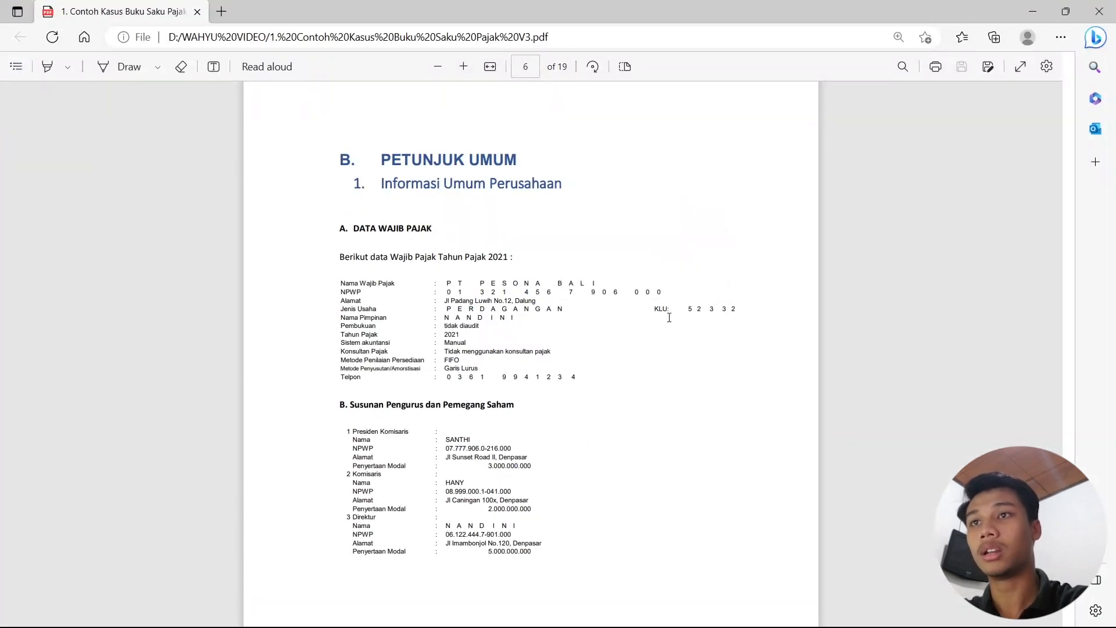
Minimize the Edge case-study PDF to return to the eSPT Connect to Database dialog.
click(1034, 12)
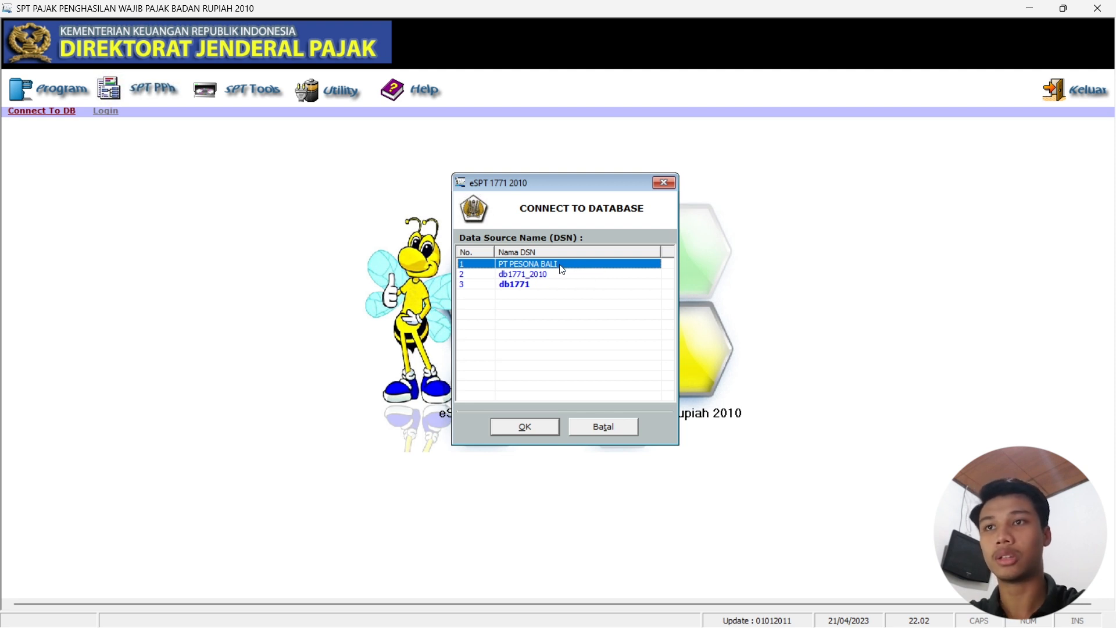
Connect to the PT PESONA BALI data source and log in with the user's password.
click(530, 423)
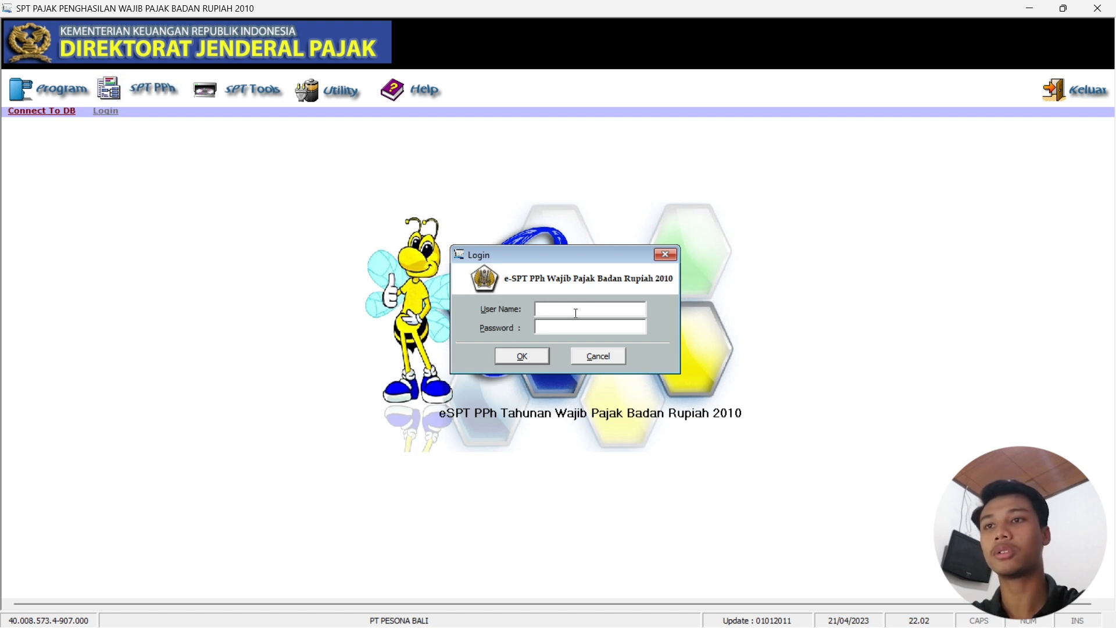
text(Administrator)
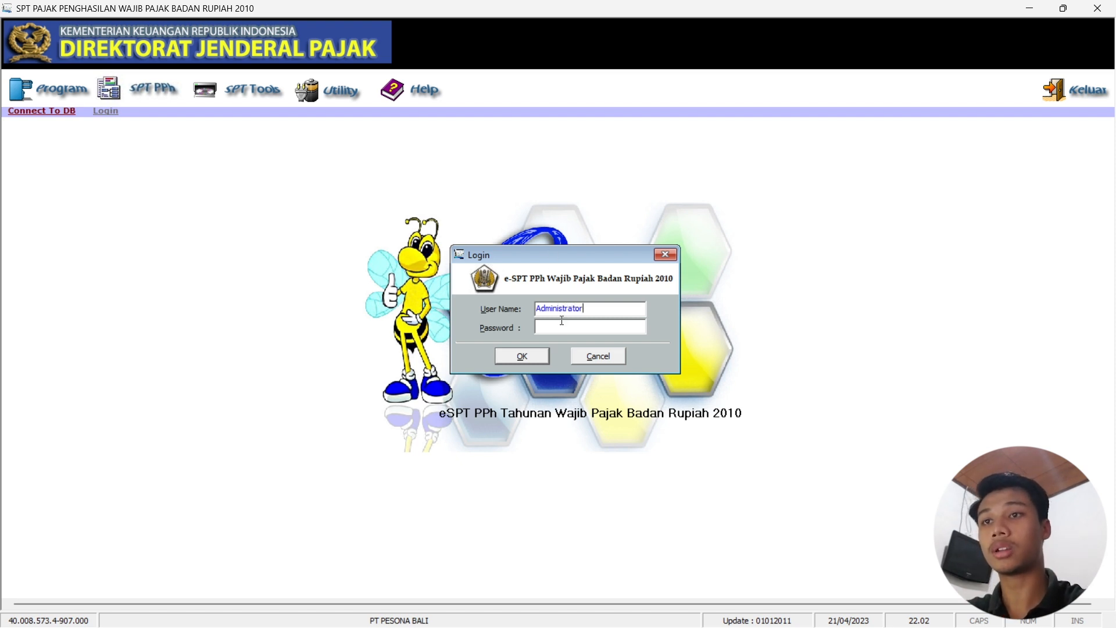
text(**)
click(536, 356)
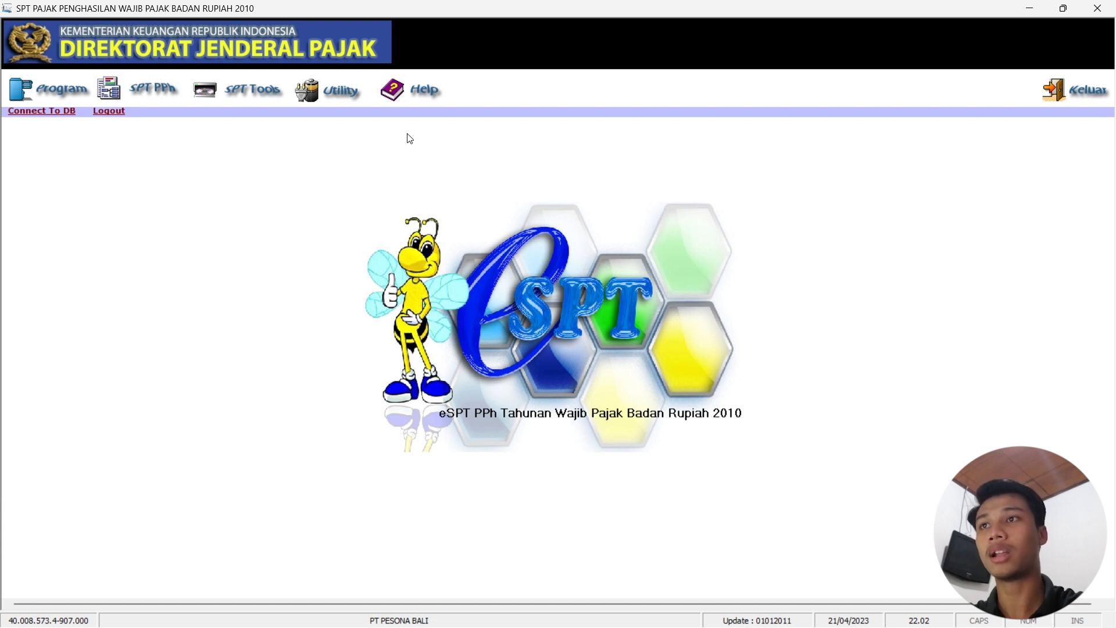
click(337, 92)
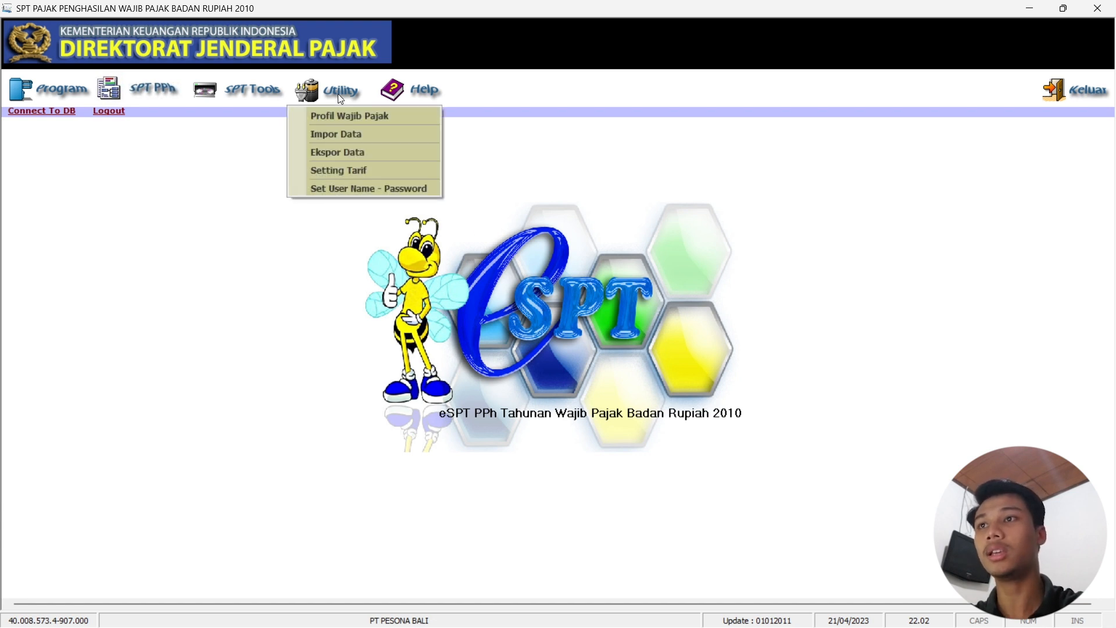
click(366, 116)
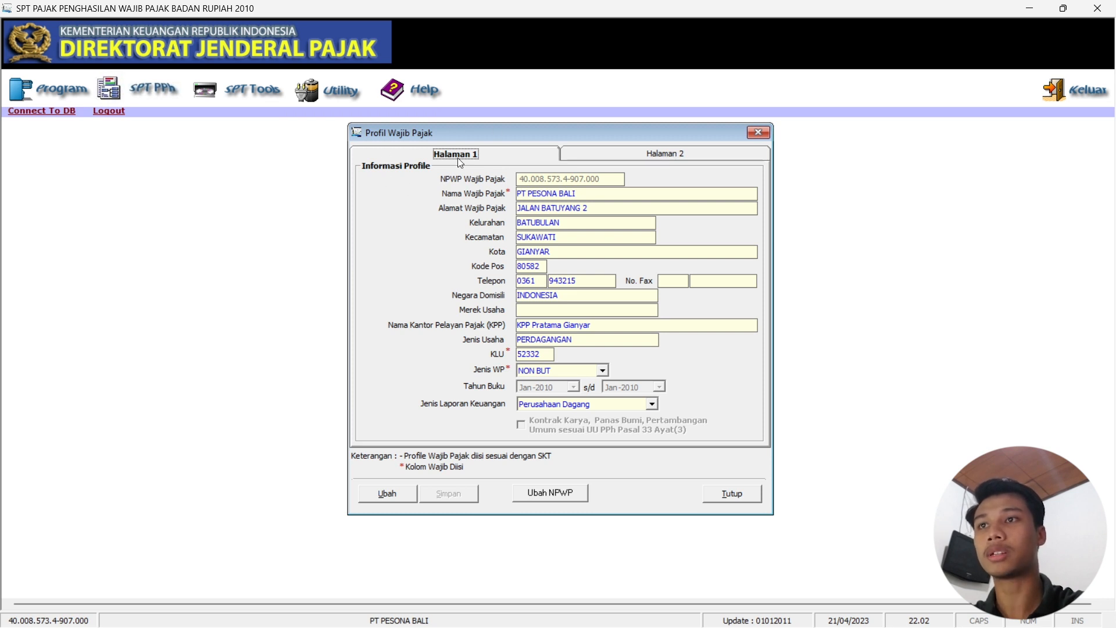
click(608, 153)
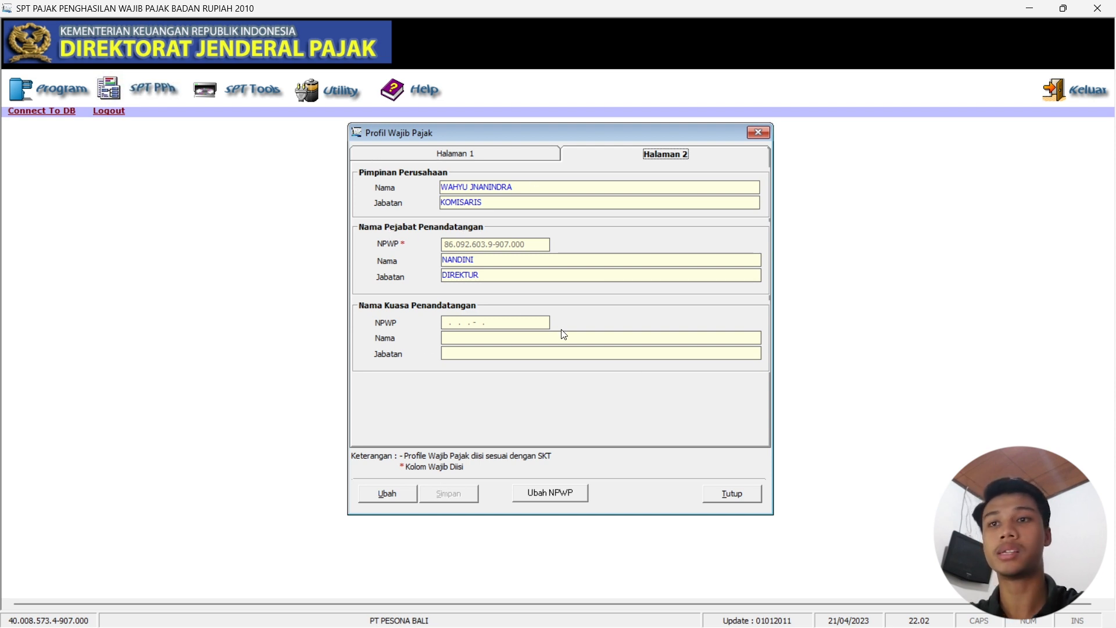
click(756, 132)
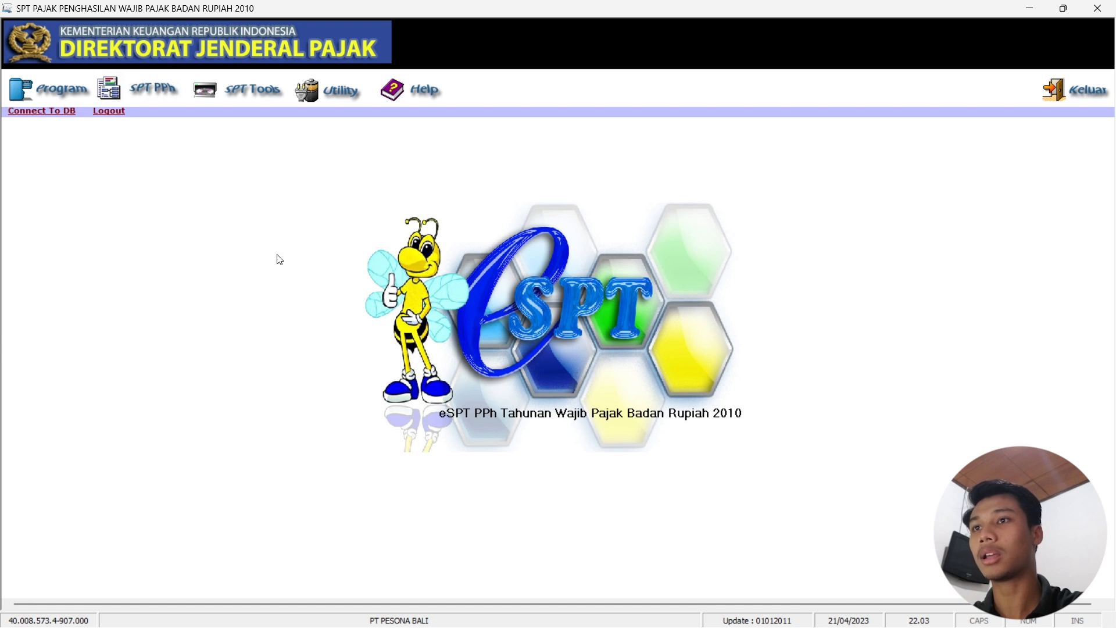
Start a new SPT return from the Program menu, then cancel it.
click(61, 89)
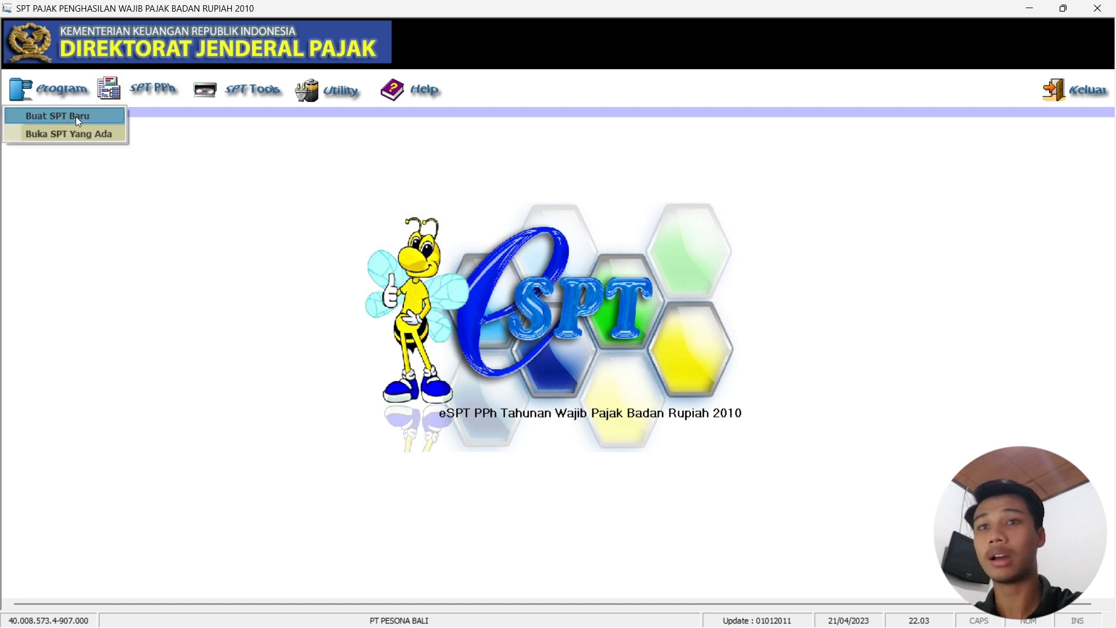
click(74, 115)
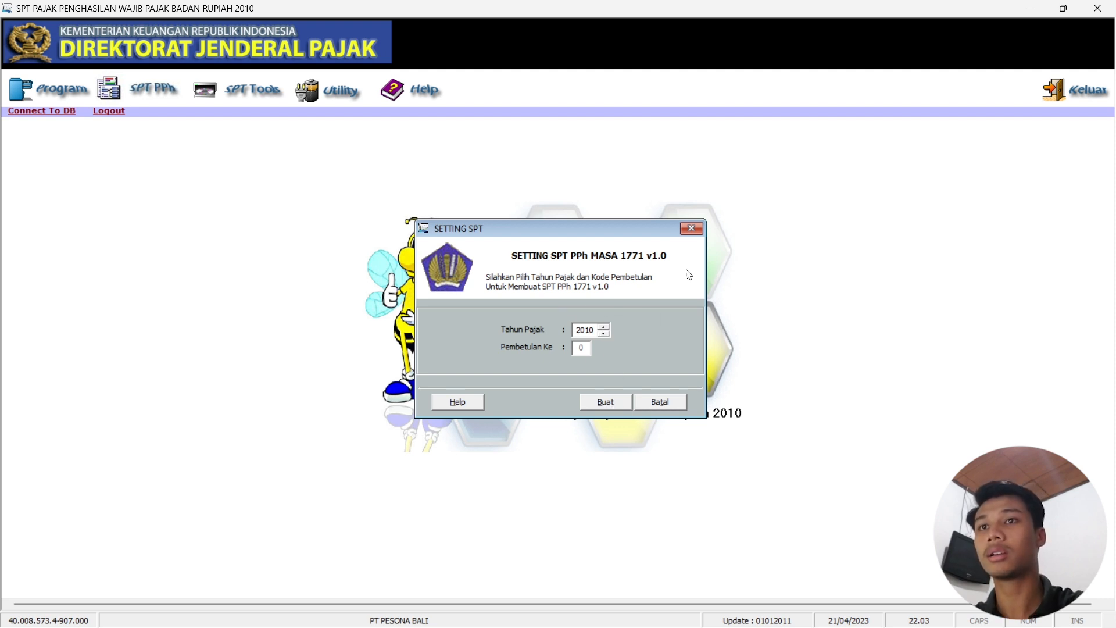
click(700, 231)
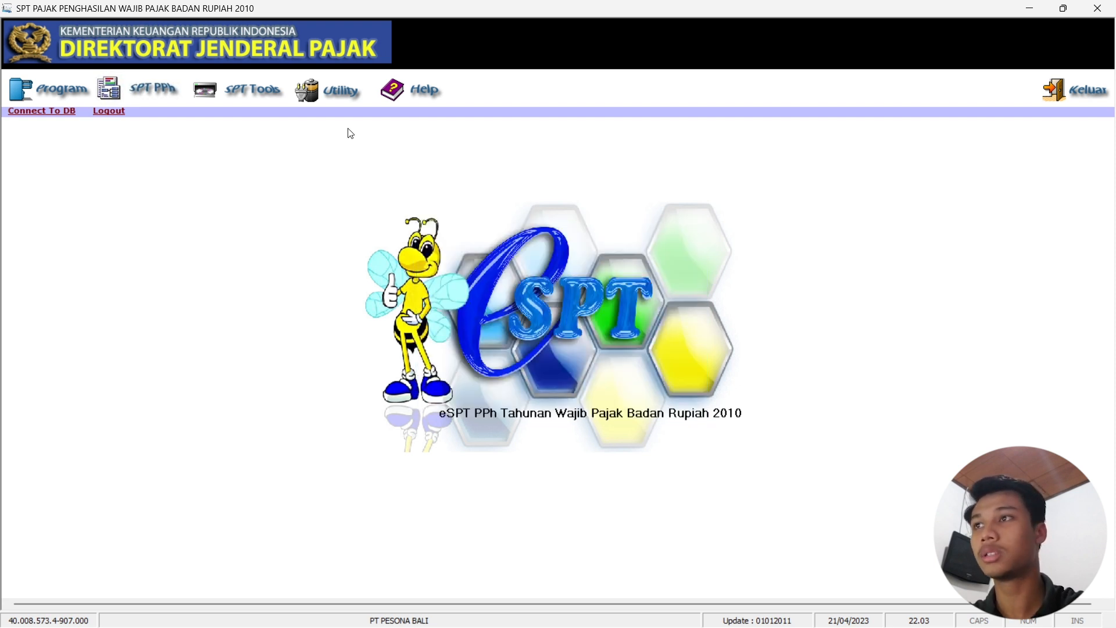
Open the existing 2021 return, Pembetulan 0, and confirm it for editing.
click(42, 93)
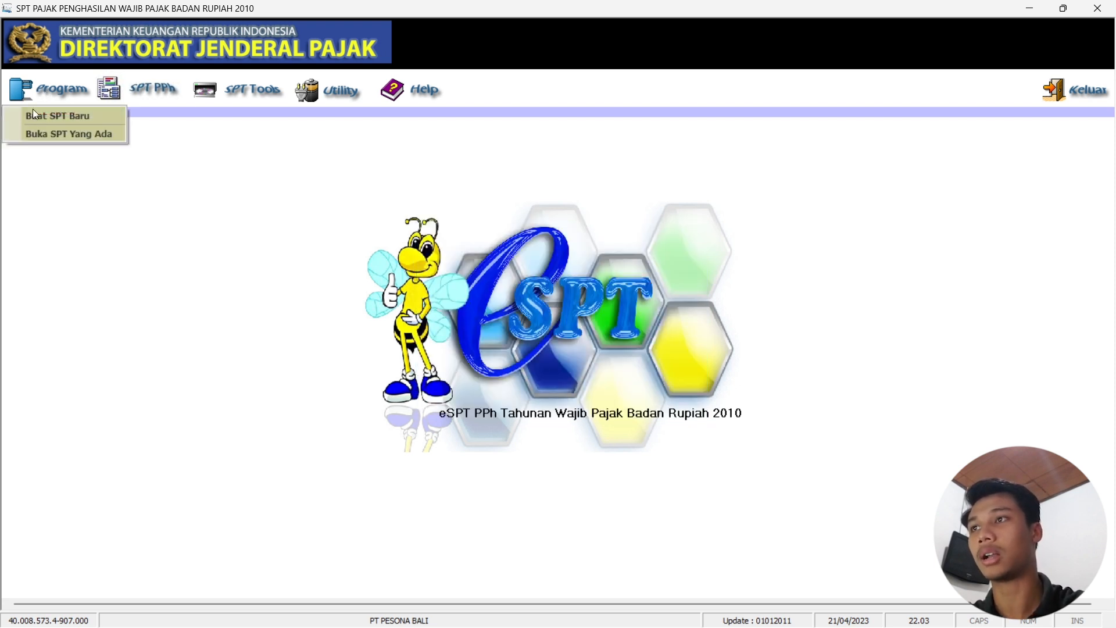
click(63, 139)
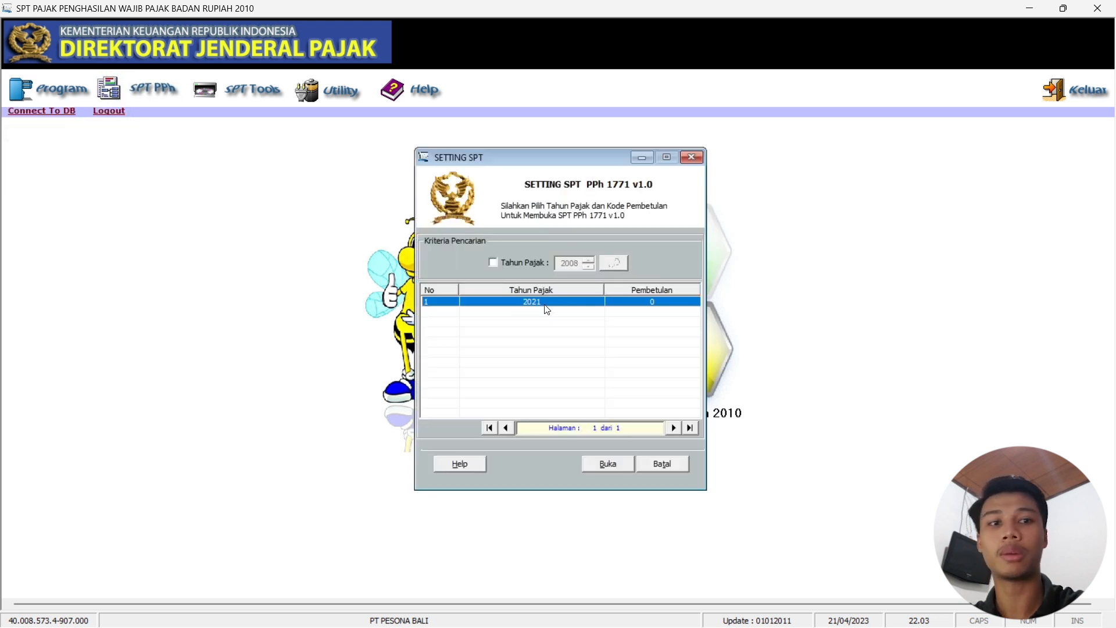
click(615, 463)
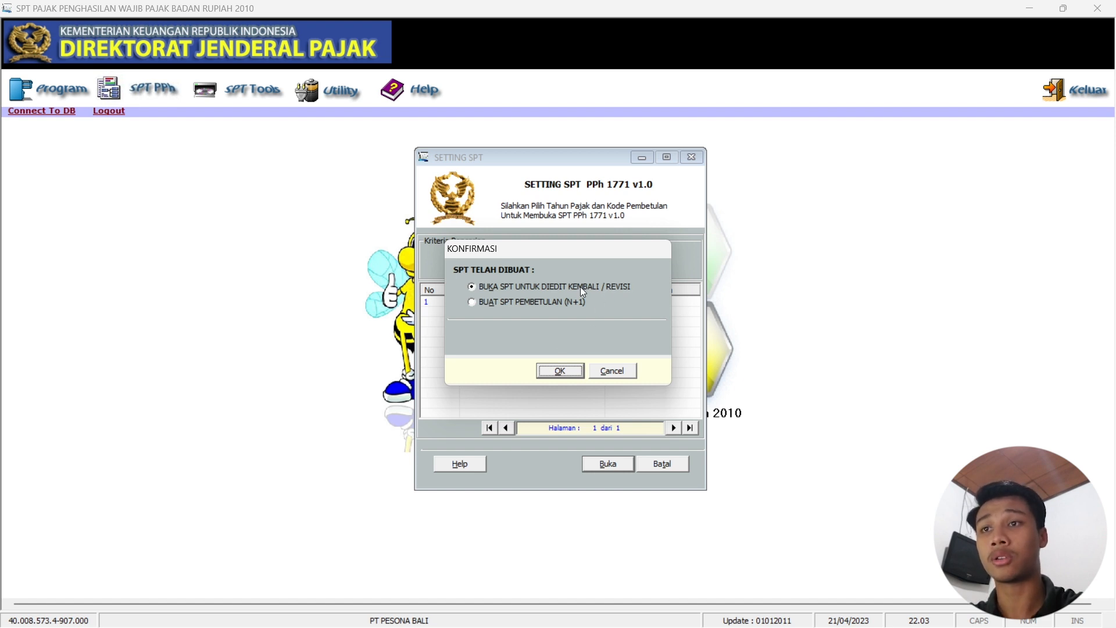
click(562, 373)
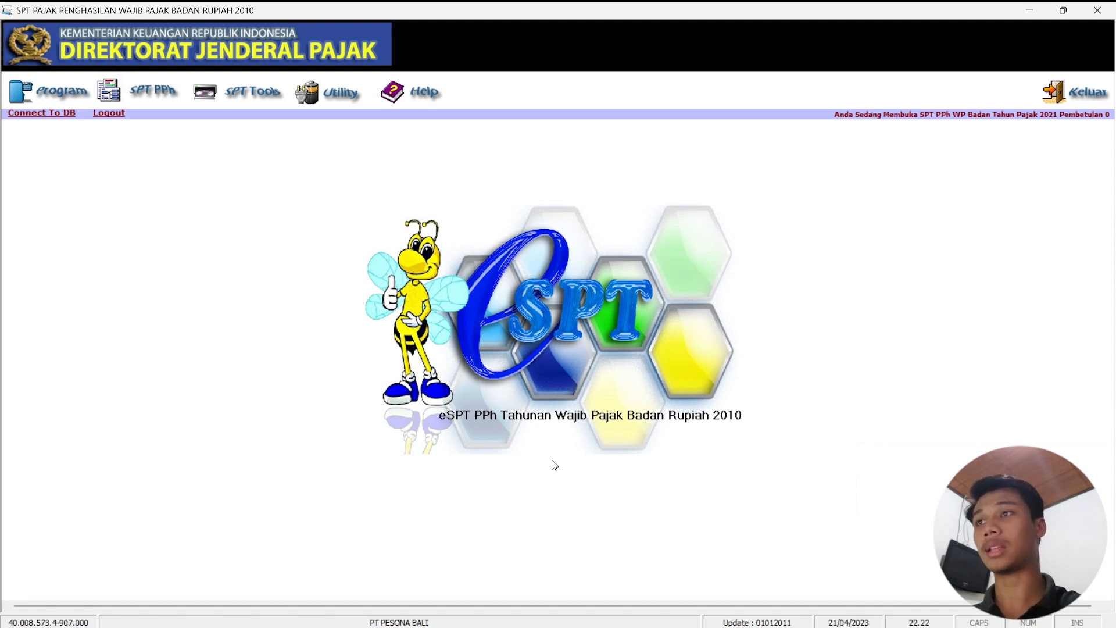
Open the LK 8A-2 financial statement transcript from SPT PPh on its LABA / RUGI page.
click(134, 93)
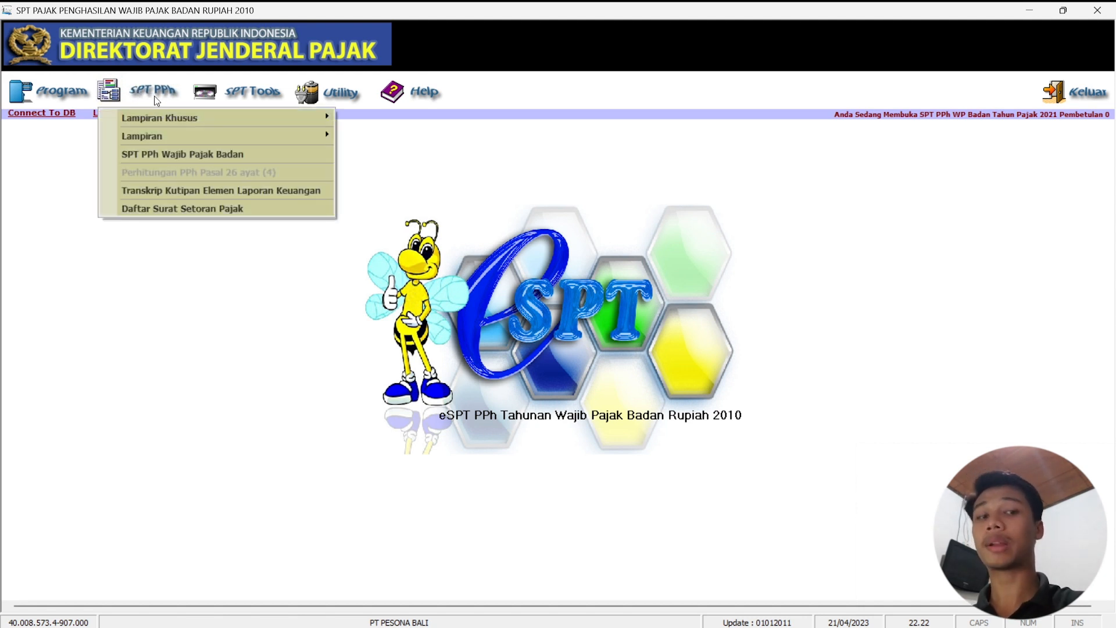
click(204, 190)
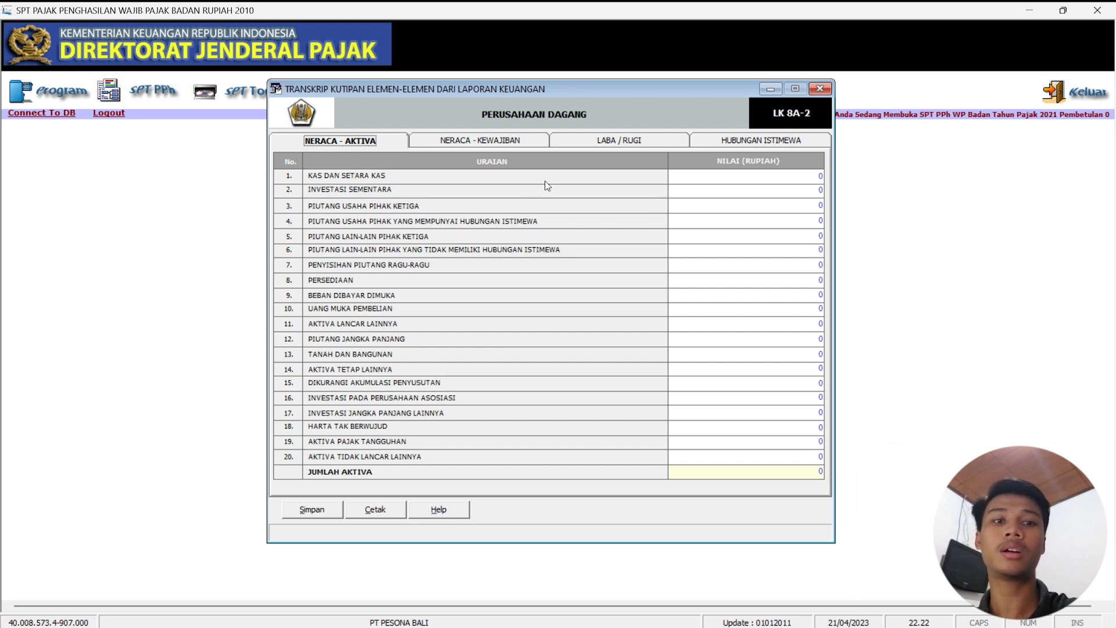
click(595, 145)
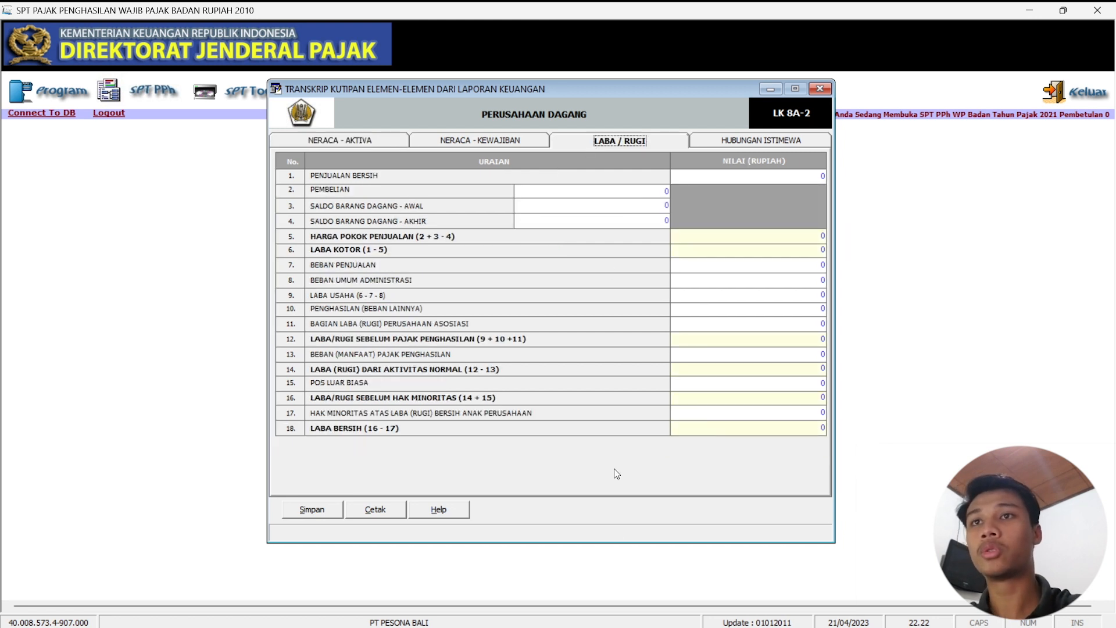
mouse_move(750, 616)
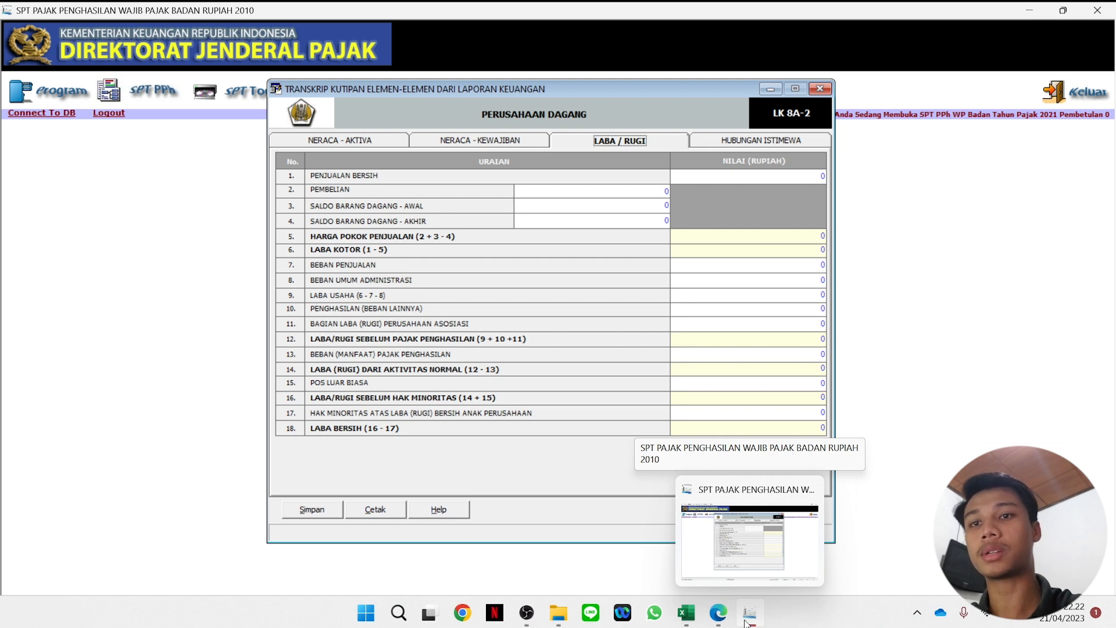
After checking the PDF, enter PENJUALAN BERSIH of 22.500.000.000.
click(707, 621)
scroll(621, 390, up, 3)
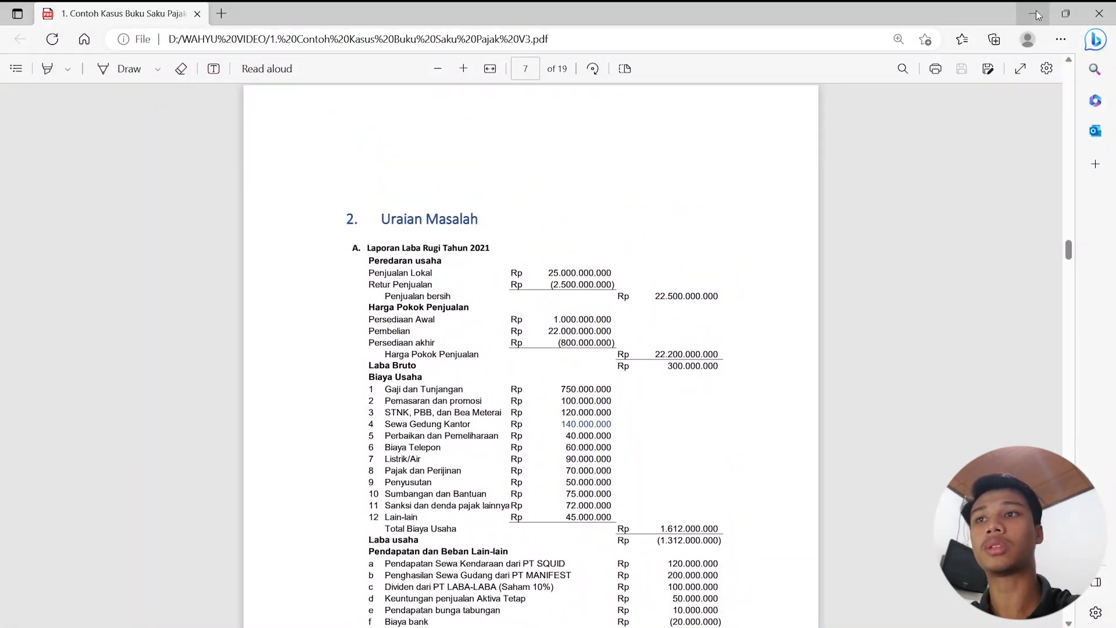
click(1036, 12)
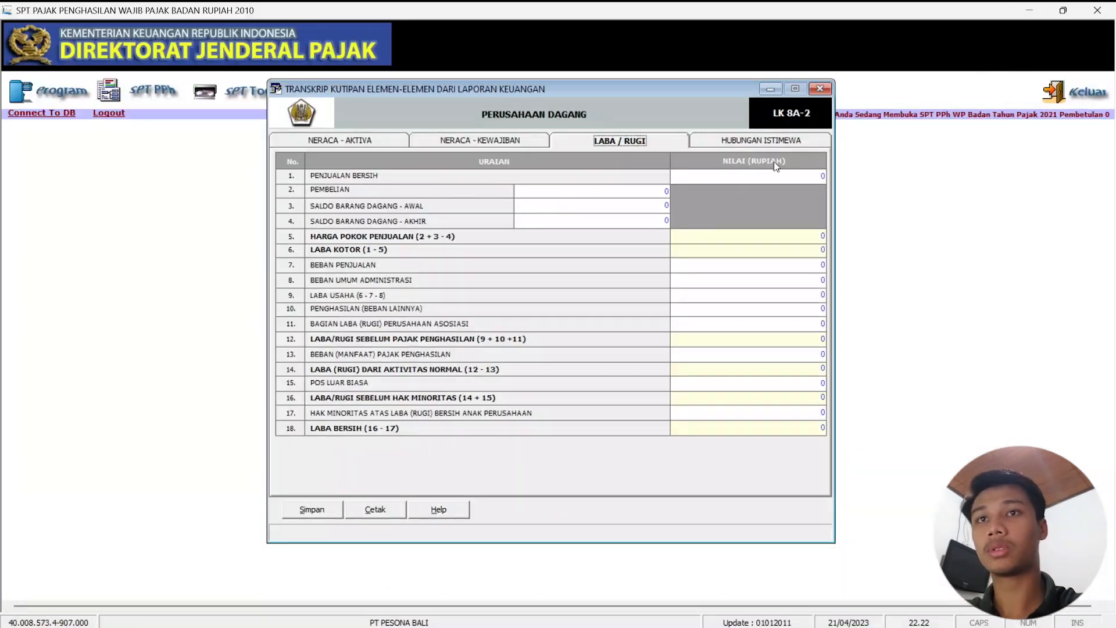
click(794, 176)
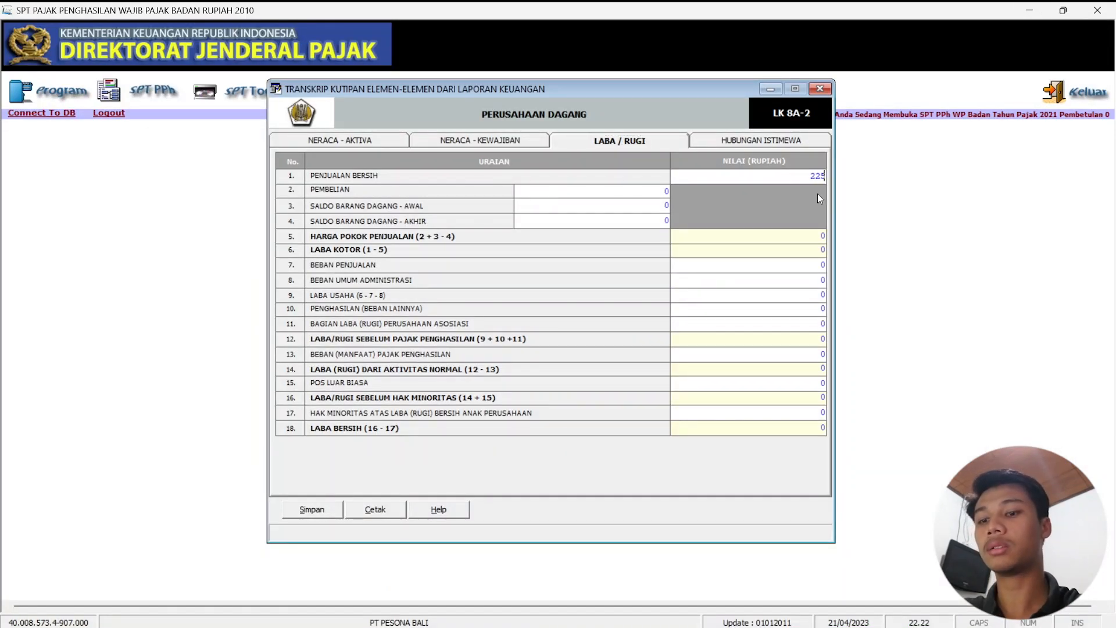
text(22.500.000)
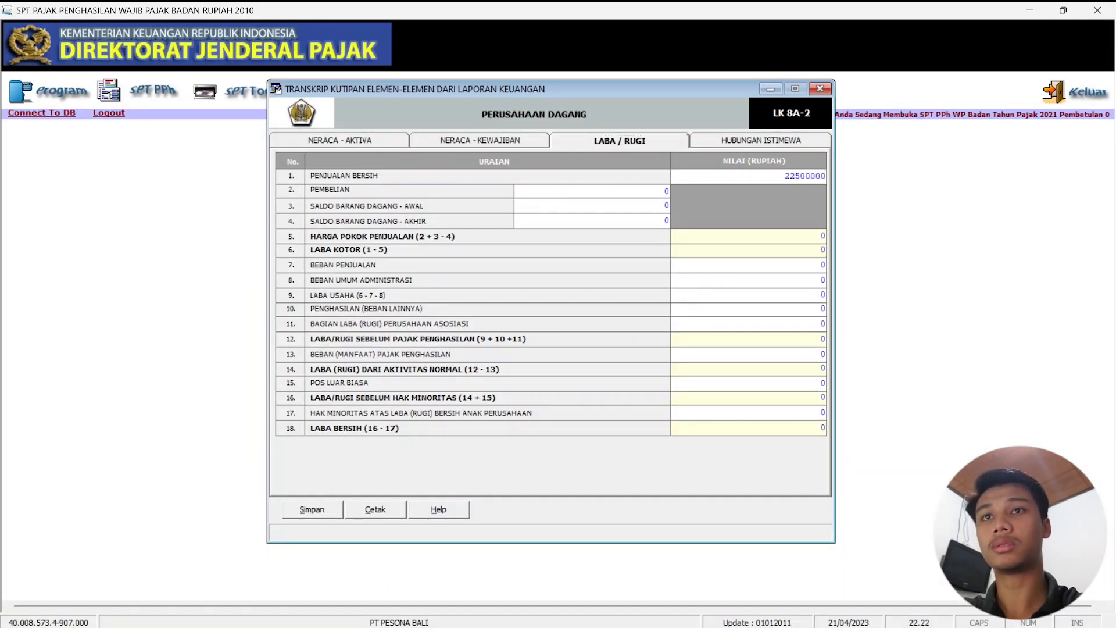
text(.000)
key(Tab)
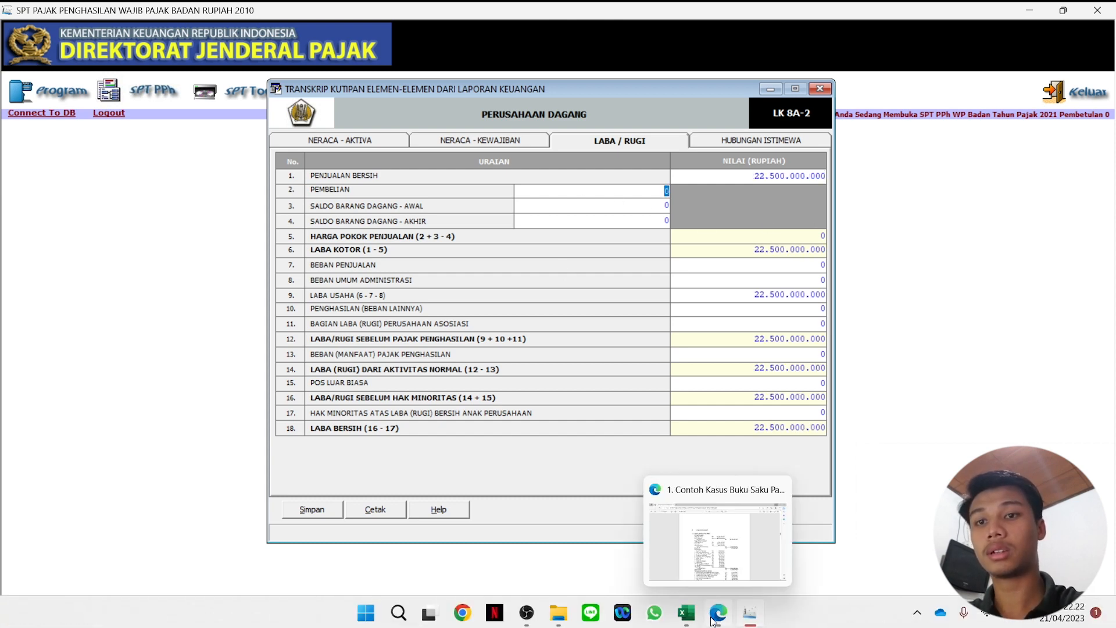
Enter PEMBELIAN of 22.000.000.000 from the PDF, giving LABA BERSIH 500.000.000.
click(718, 612)
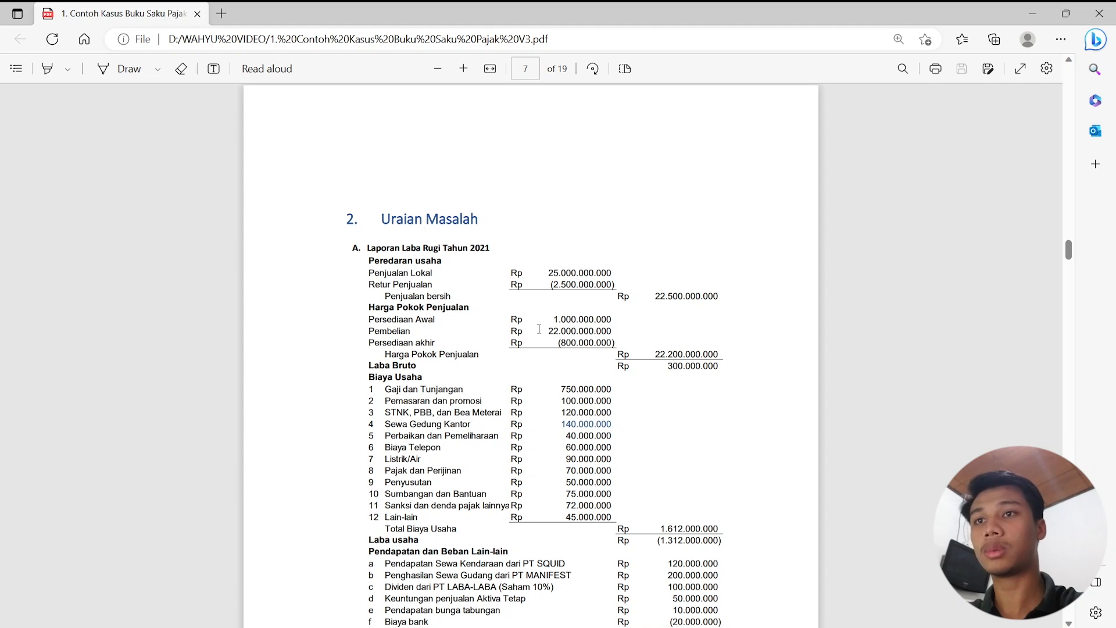
click(1032, 12)
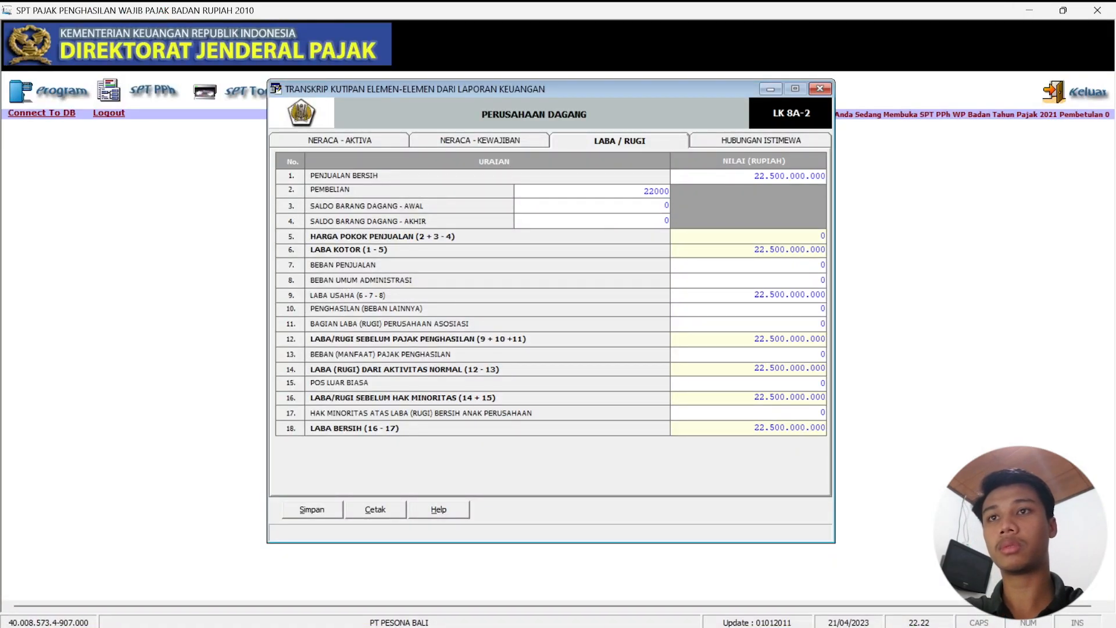
text(000.000)
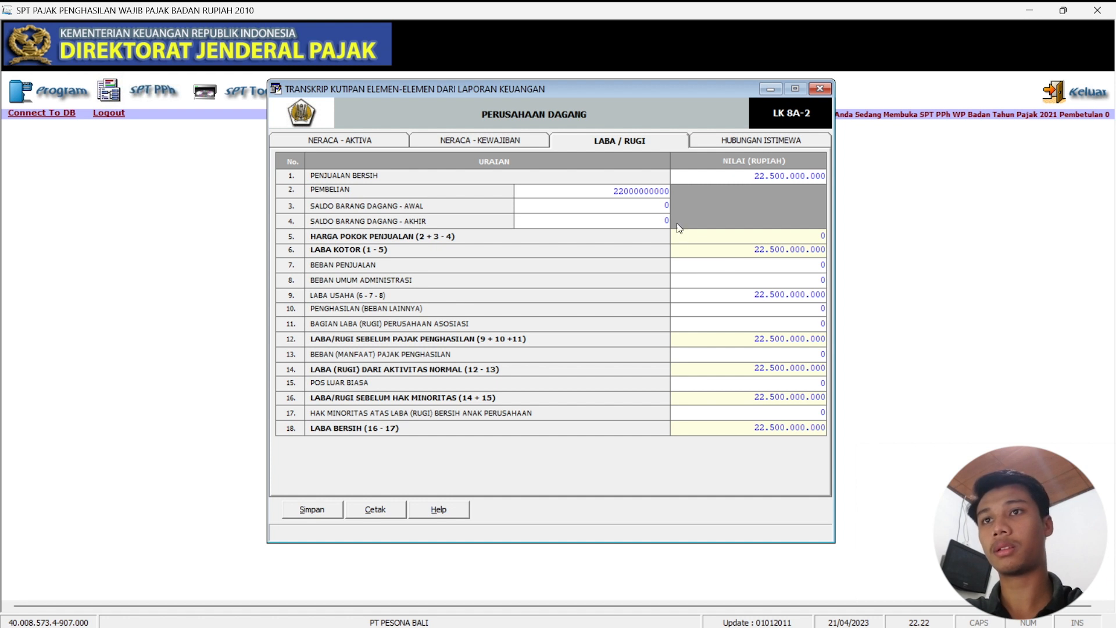
click(655, 205)
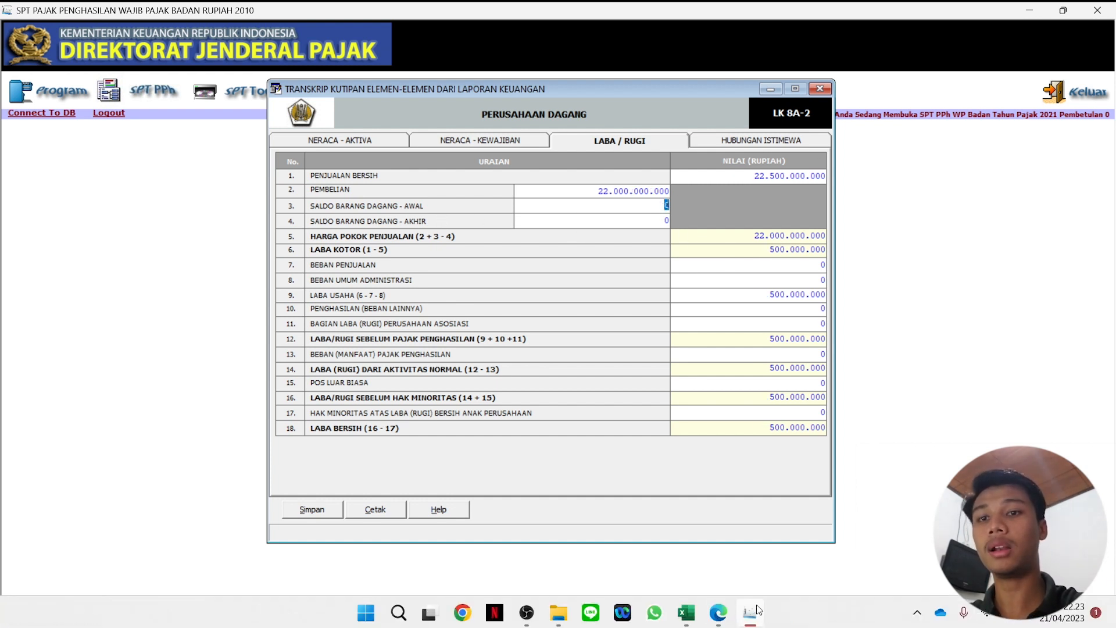
Enter opening stock (Saldo Barang Dagang - Awal) of 1.000.000.000.
click(717, 615)
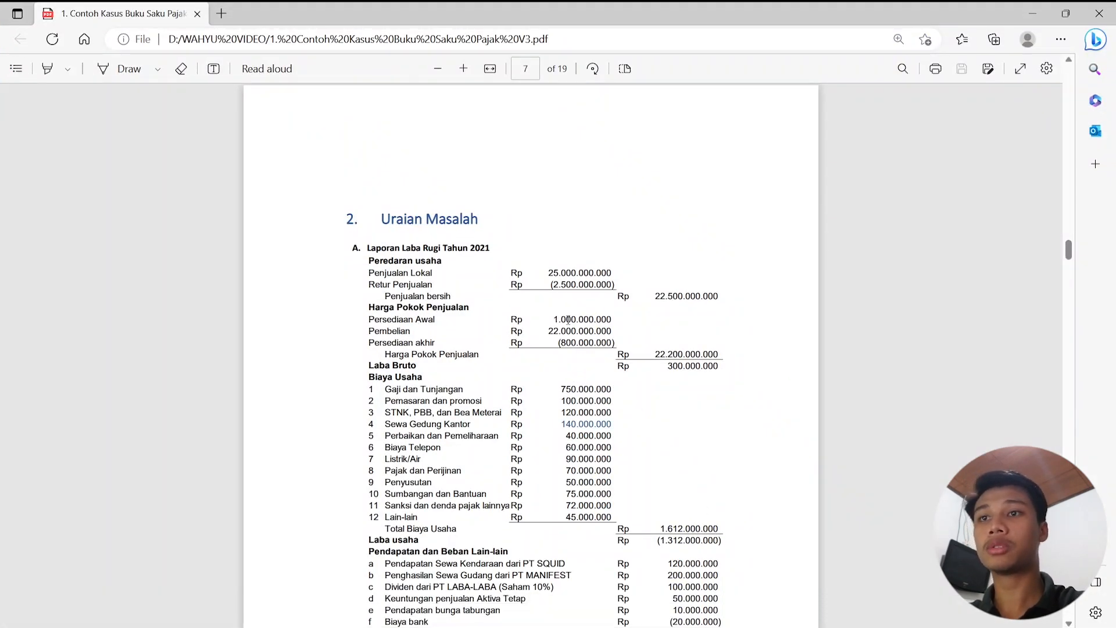
click(717, 615)
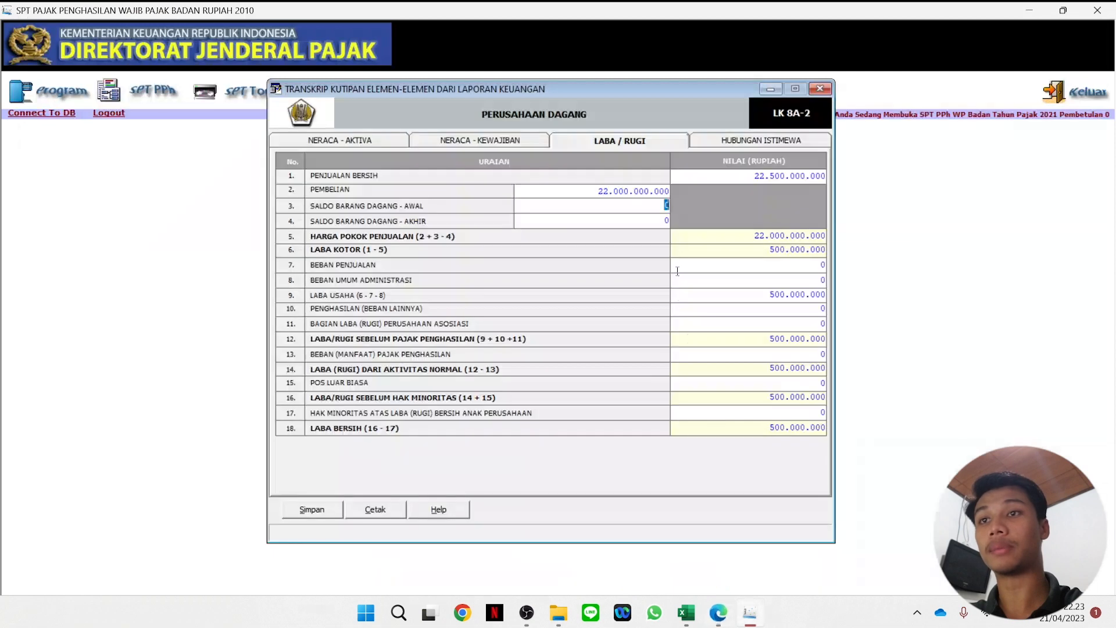
text(1.000.00)
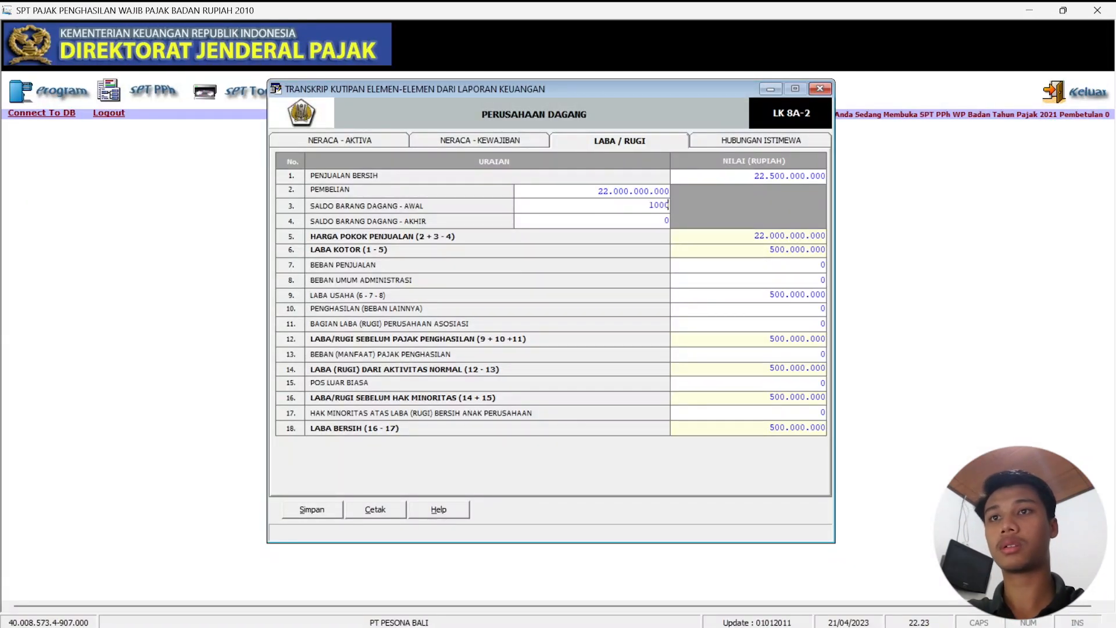
text(0.000)
key(Tab)
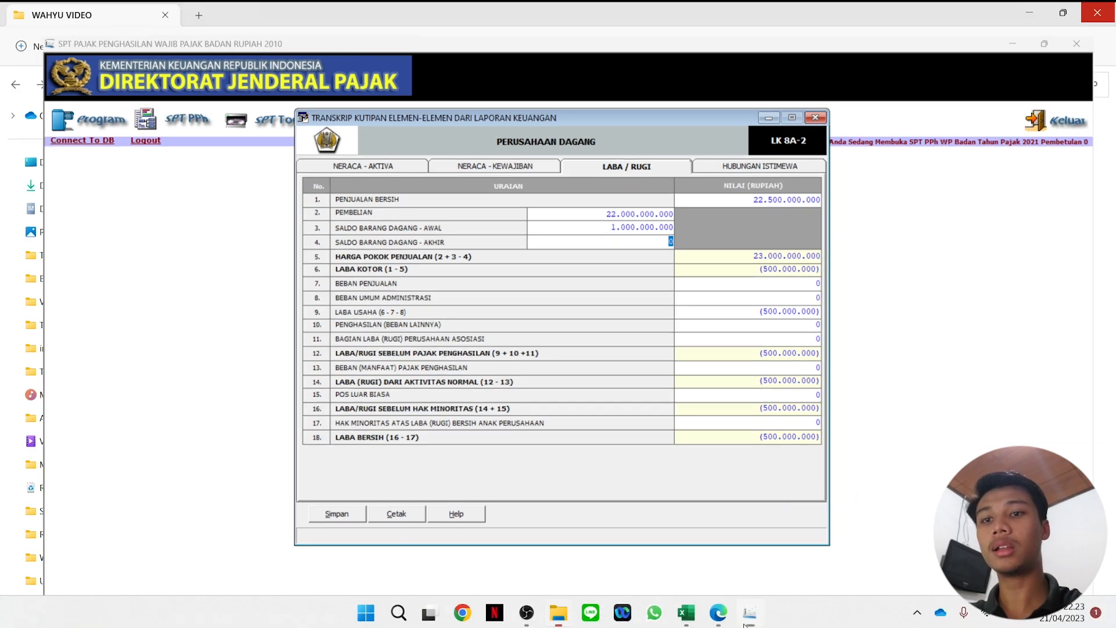
Enter closing stock of 800.000.000, giving cost of sales 22.200.000.000, and recheck the PDF.
click(750, 613)
mouse_move(749, 623)
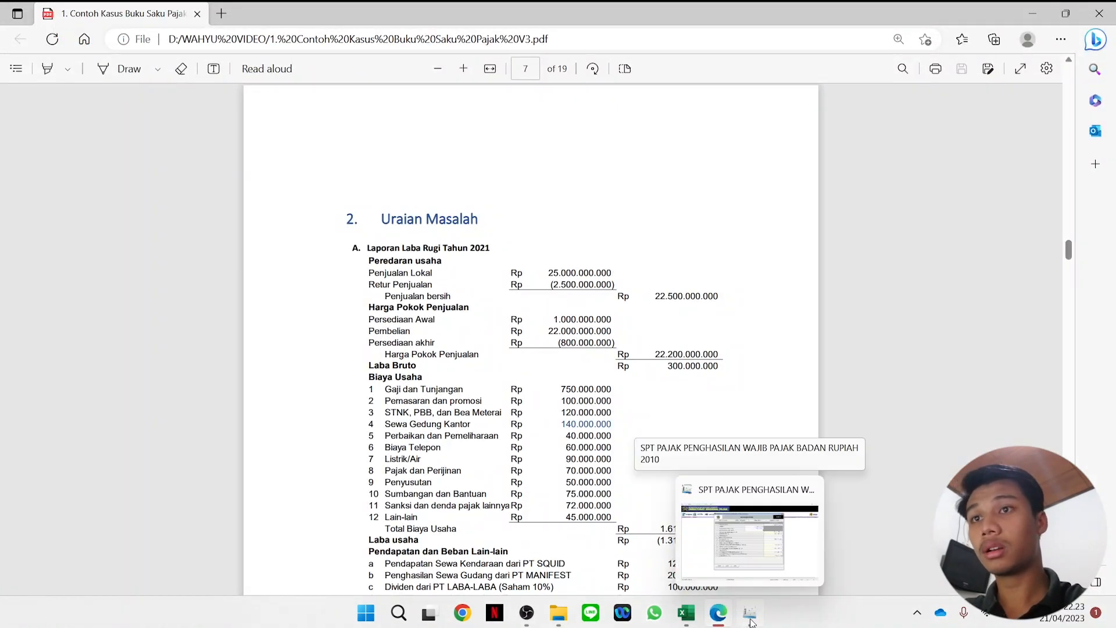
click(750, 622)
text(800000000)
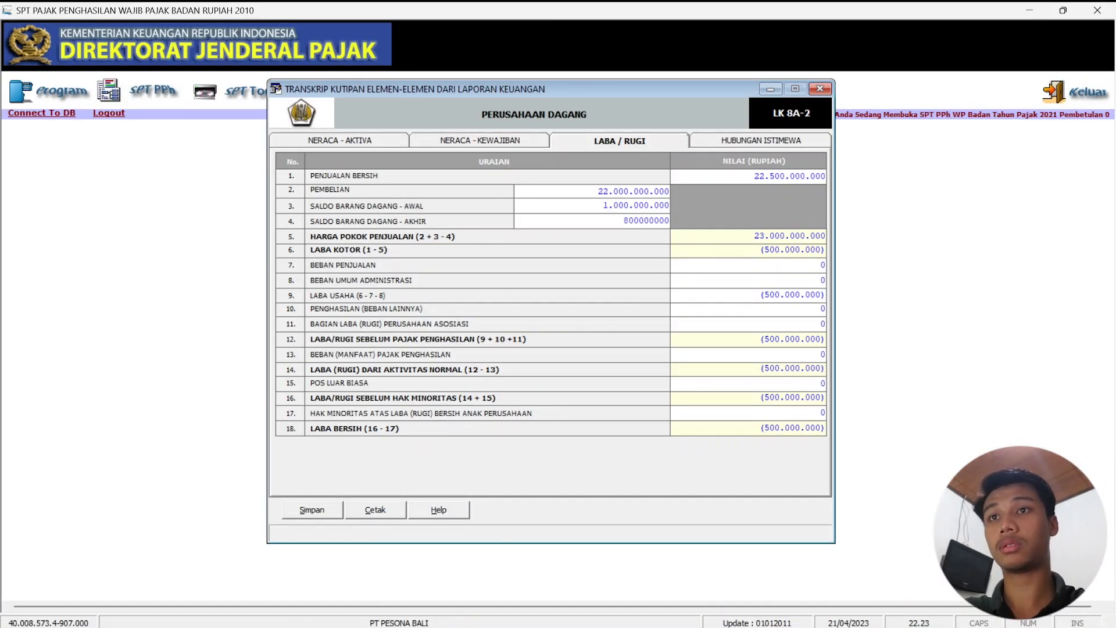
key(Return)
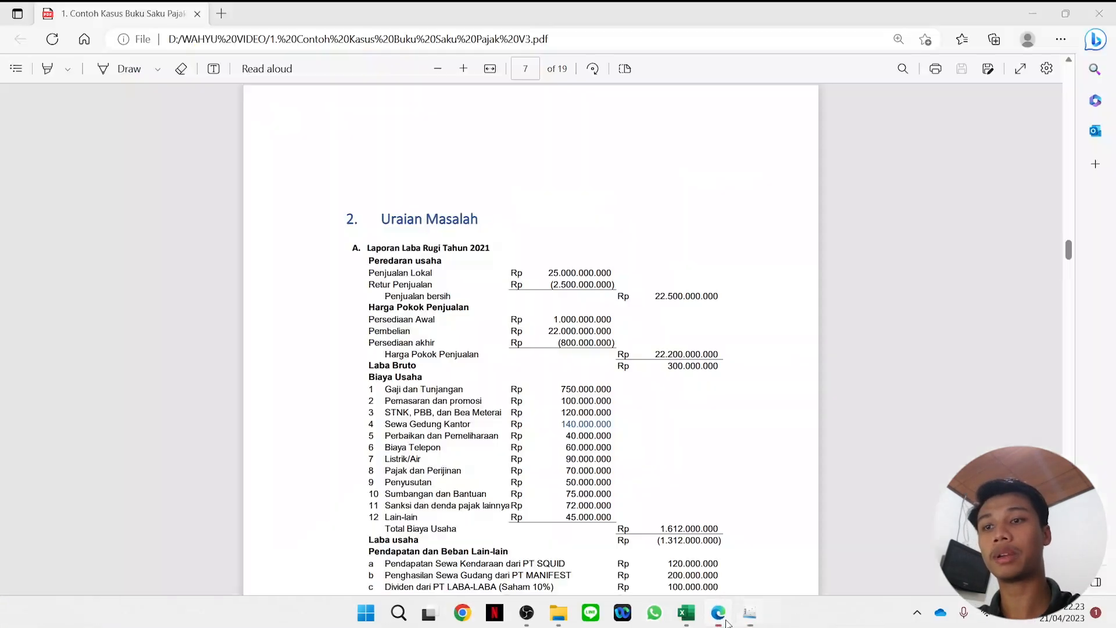
click(719, 613)
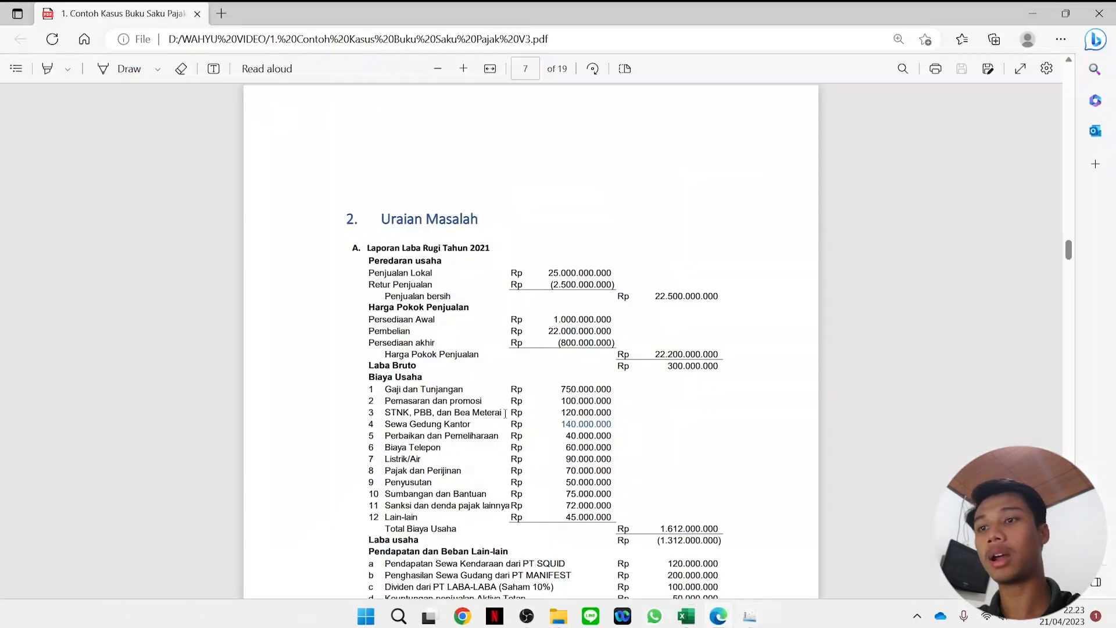
scroll(507, 414, down, 2)
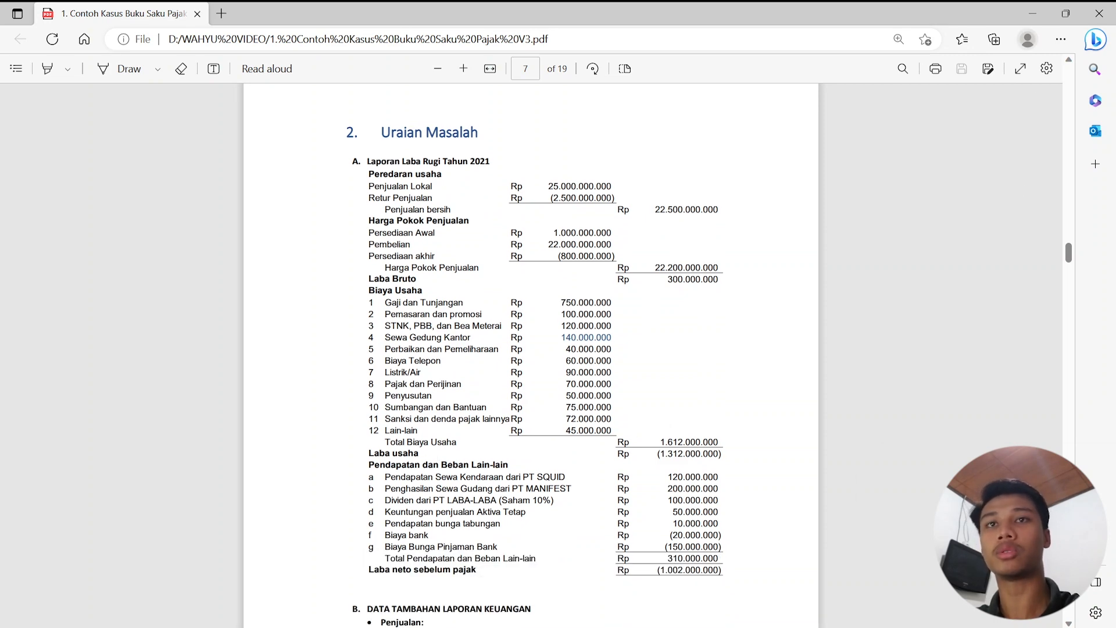
click(756, 619)
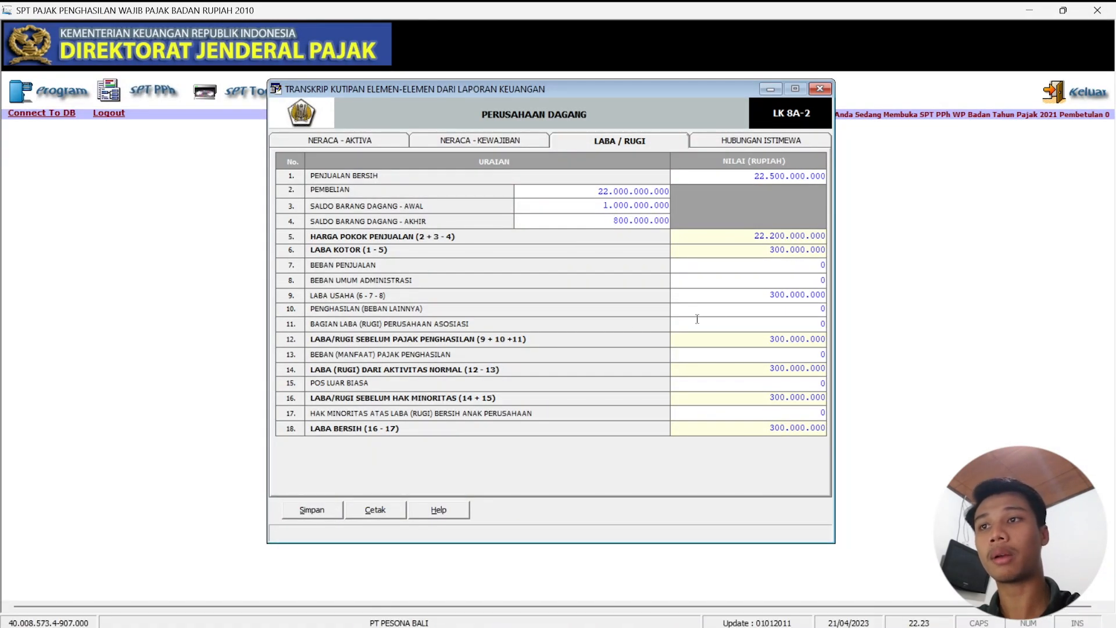
Enter selling expenses of 1.612.000.000 and read the income statement totals in the PDF.
text(1)
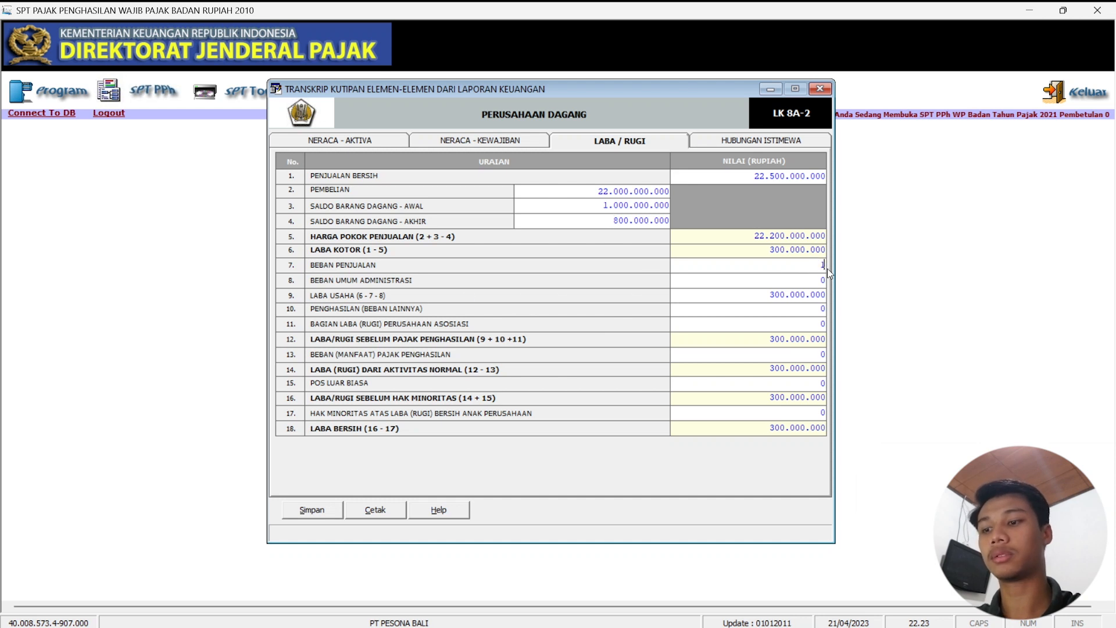
text(.612)
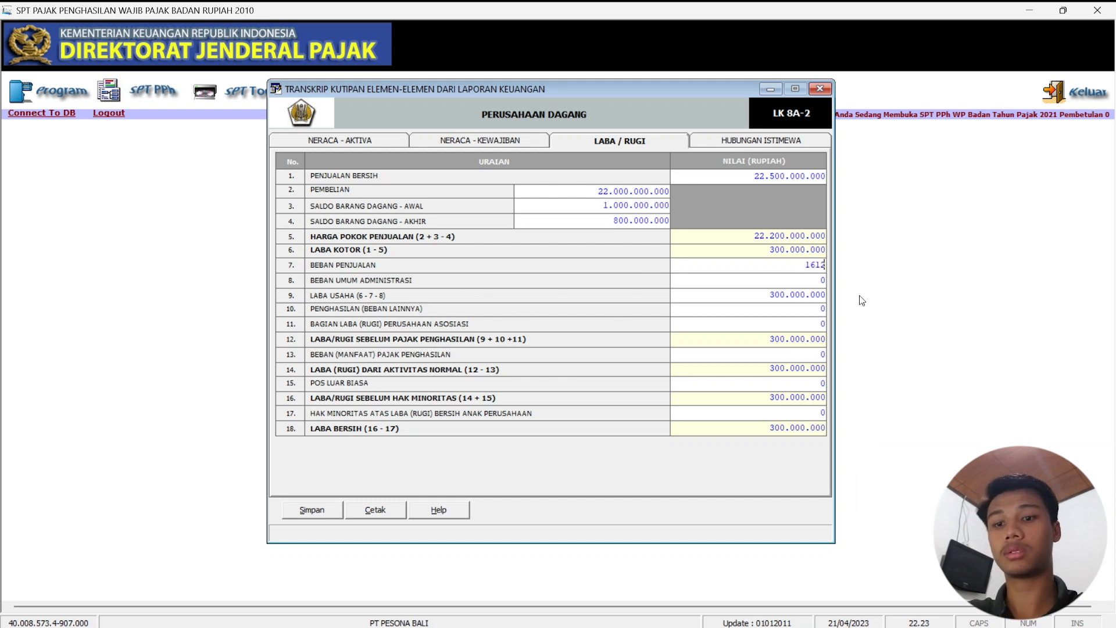
text(.000.000000)
key(Tab)
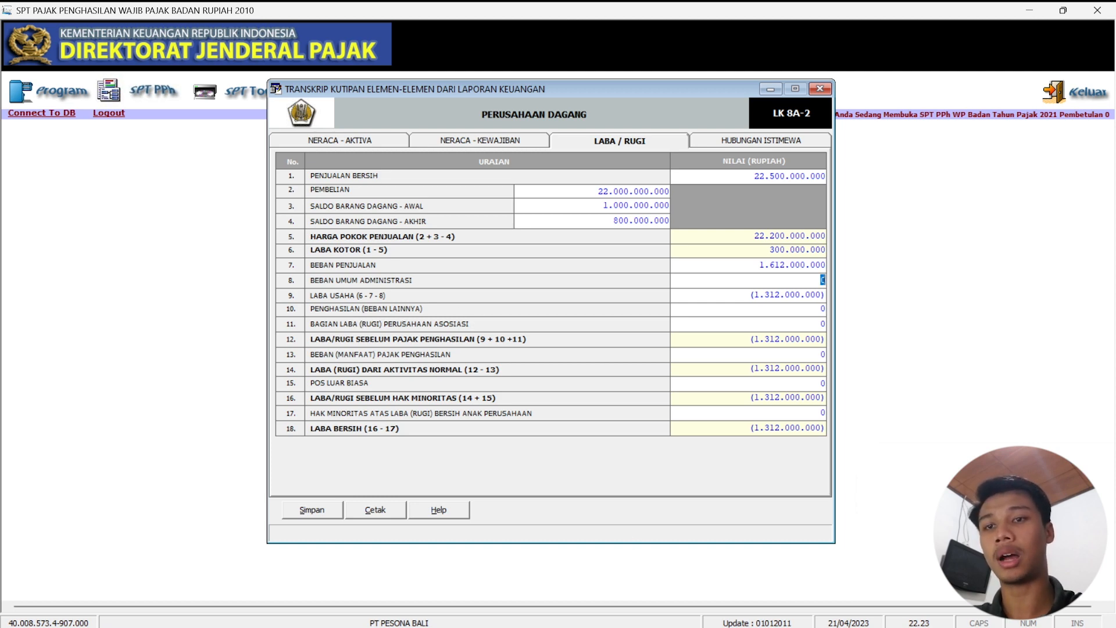
click(719, 613)
scroll(426, 473, down, 3)
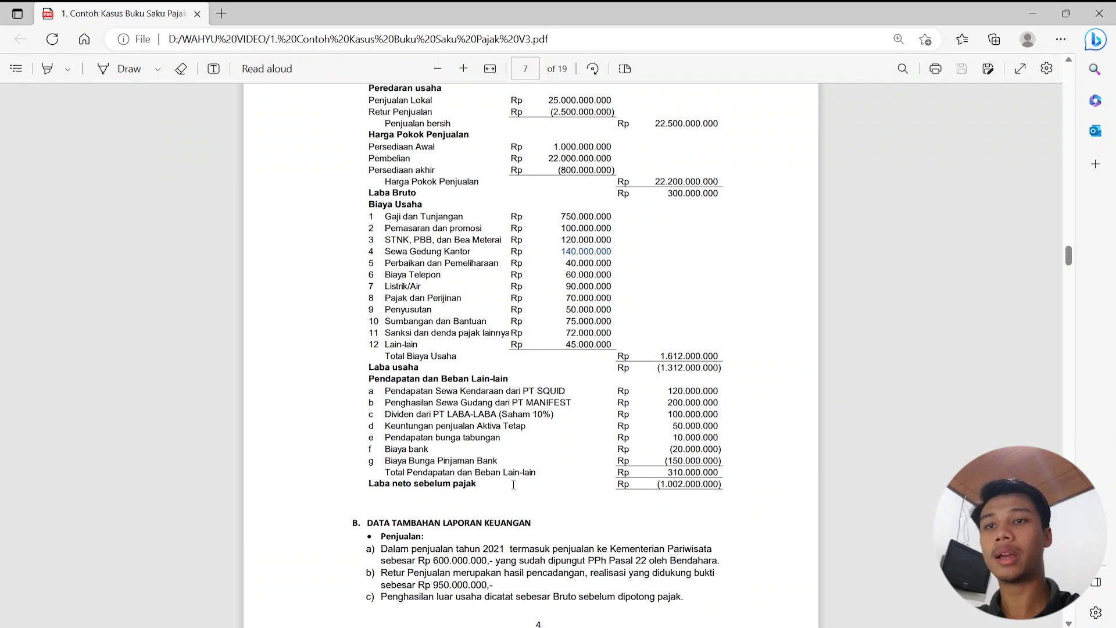
drag(645, 475, 726, 478)
click(728, 479)
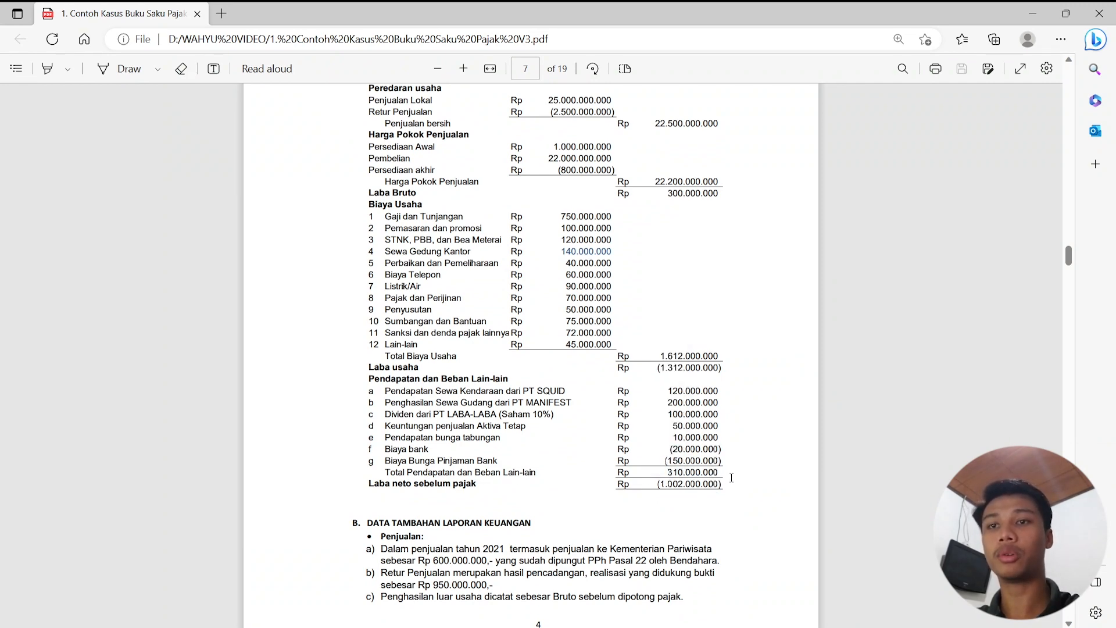
click(1029, 15)
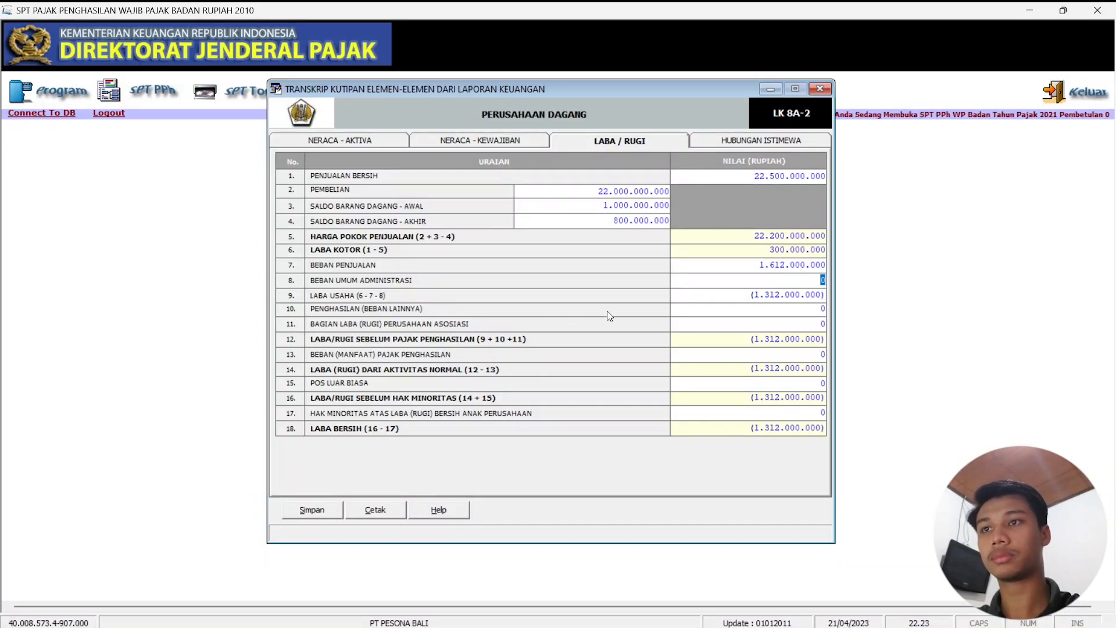
Enter other income of 310.000.000, giving a pre-tax loss of (1.002.000.000).
drag(800, 310, 838, 306)
text(31)
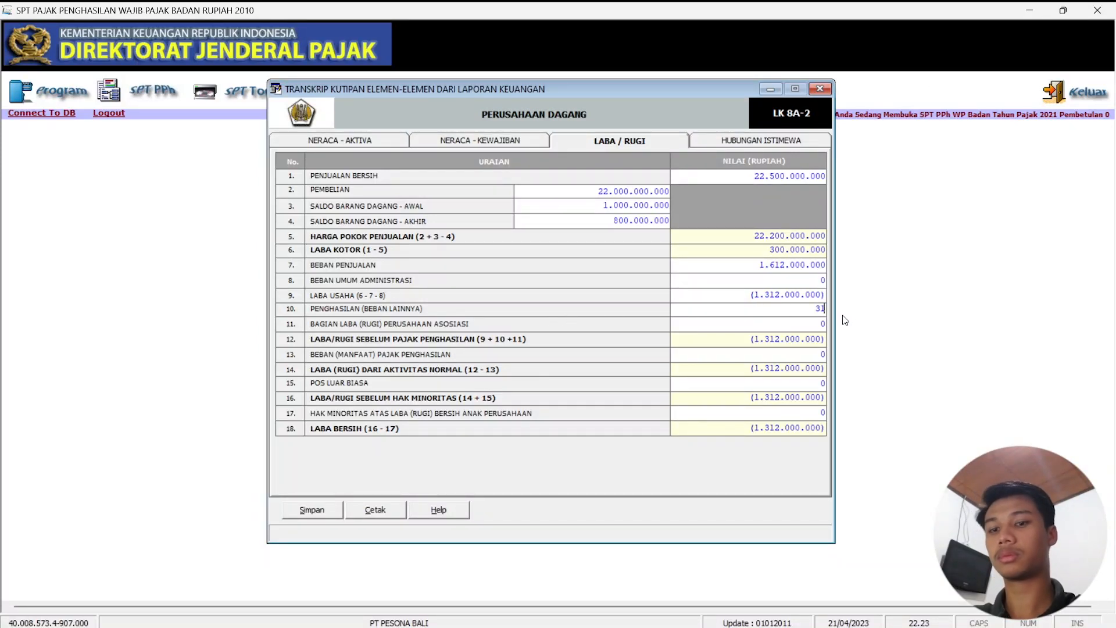
text(0000000)
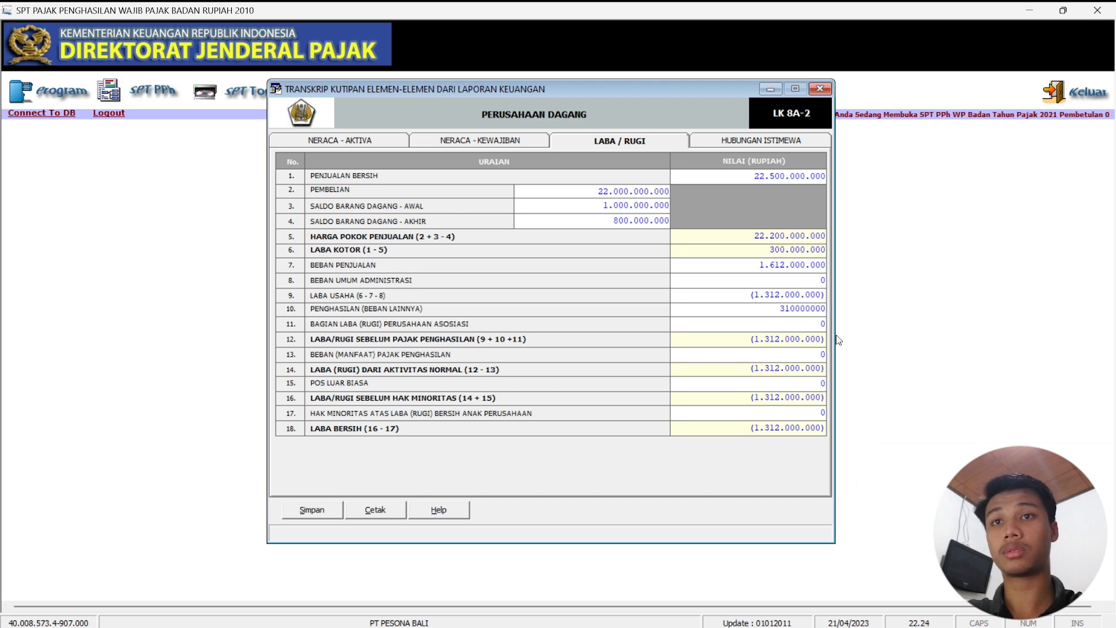
click(807, 338)
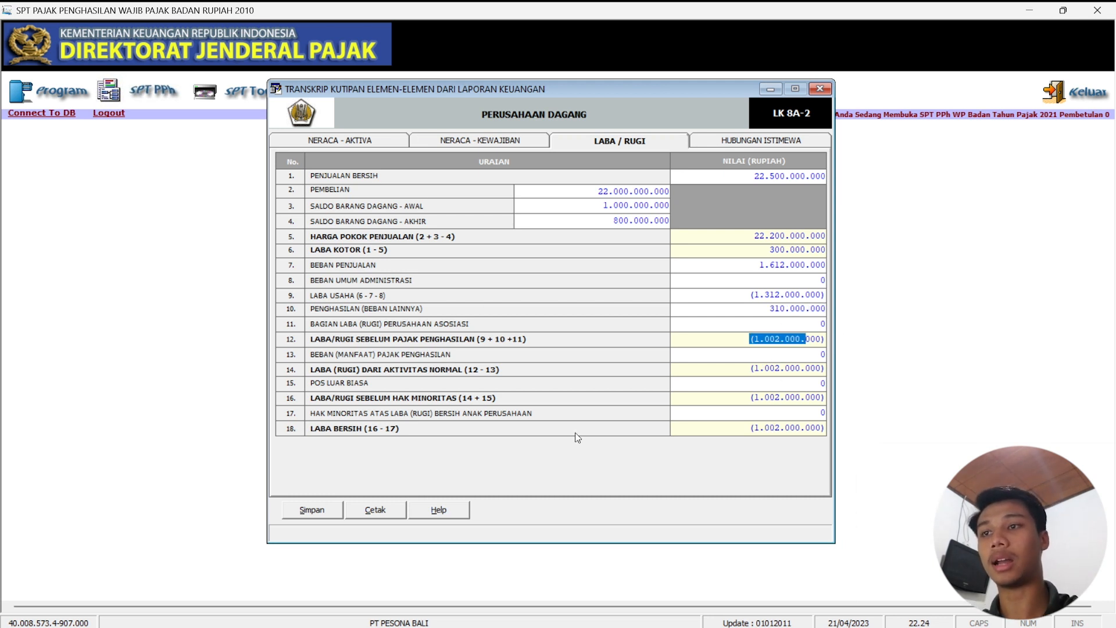
mouse_move(581, 625)
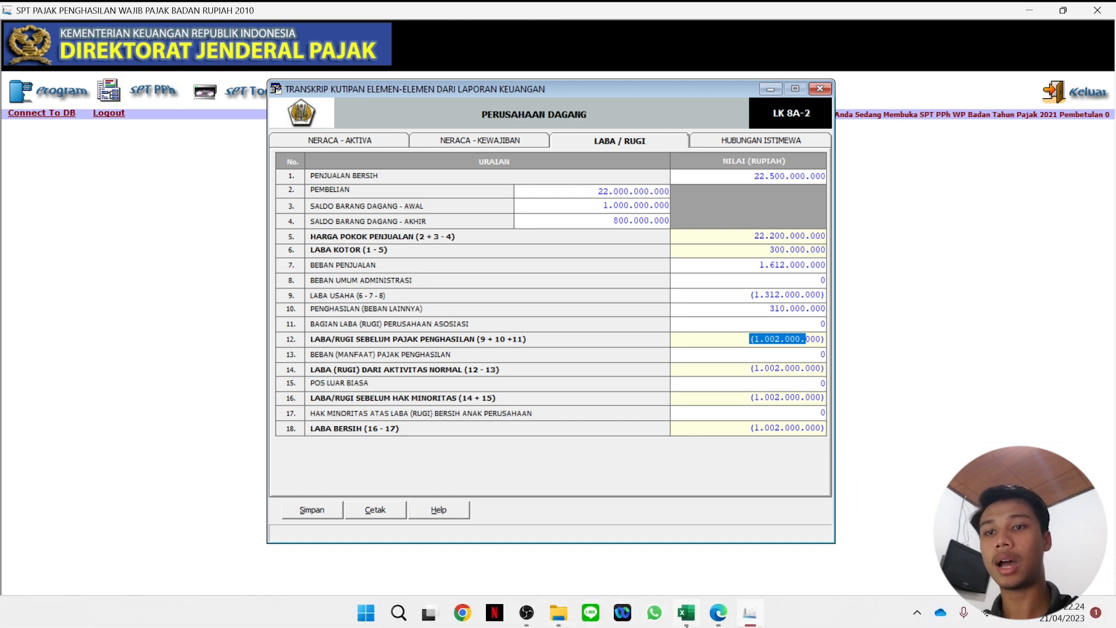
click(687, 613)
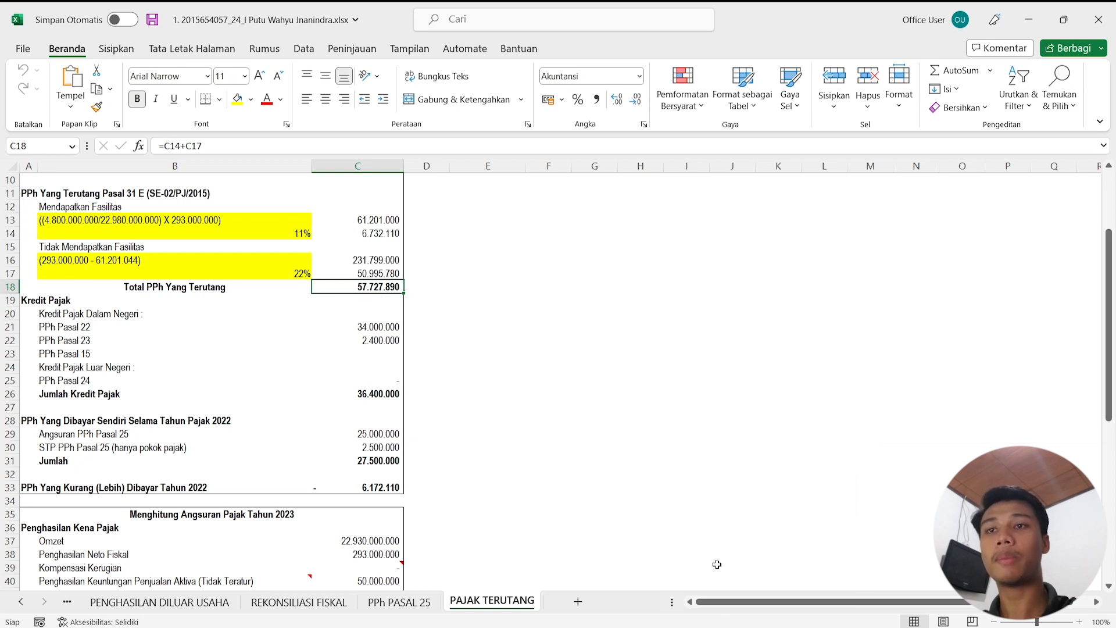
mouse_move(742, 626)
click(742, 623)
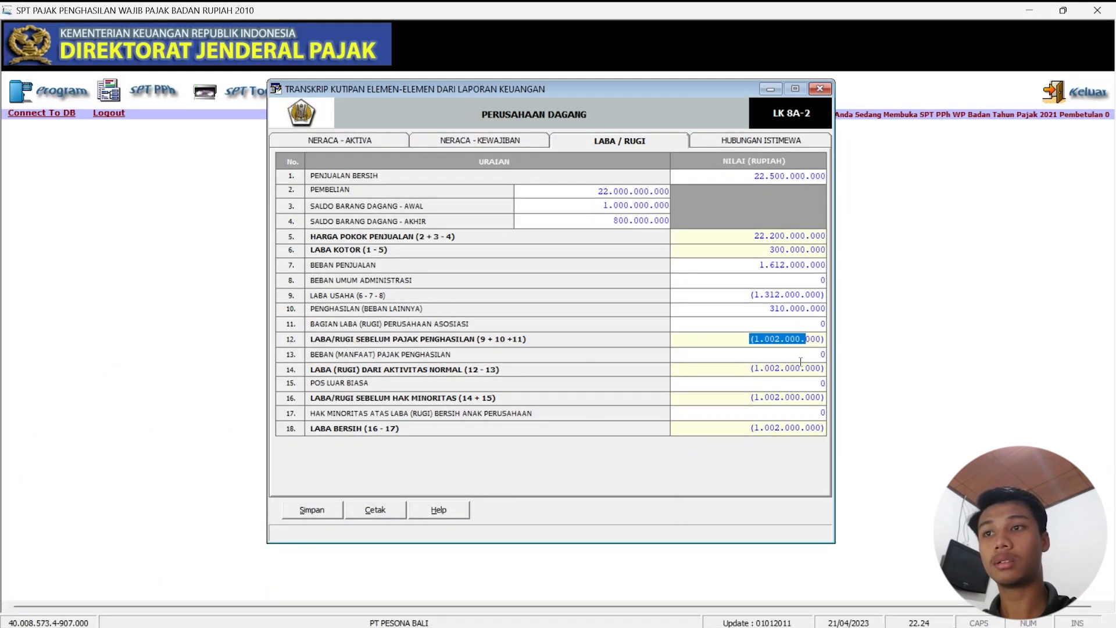
Enter income tax expense of 57.727.890, making net loss (1.059.727.890).
click(821, 355)
drag(818, 355, 830, 363)
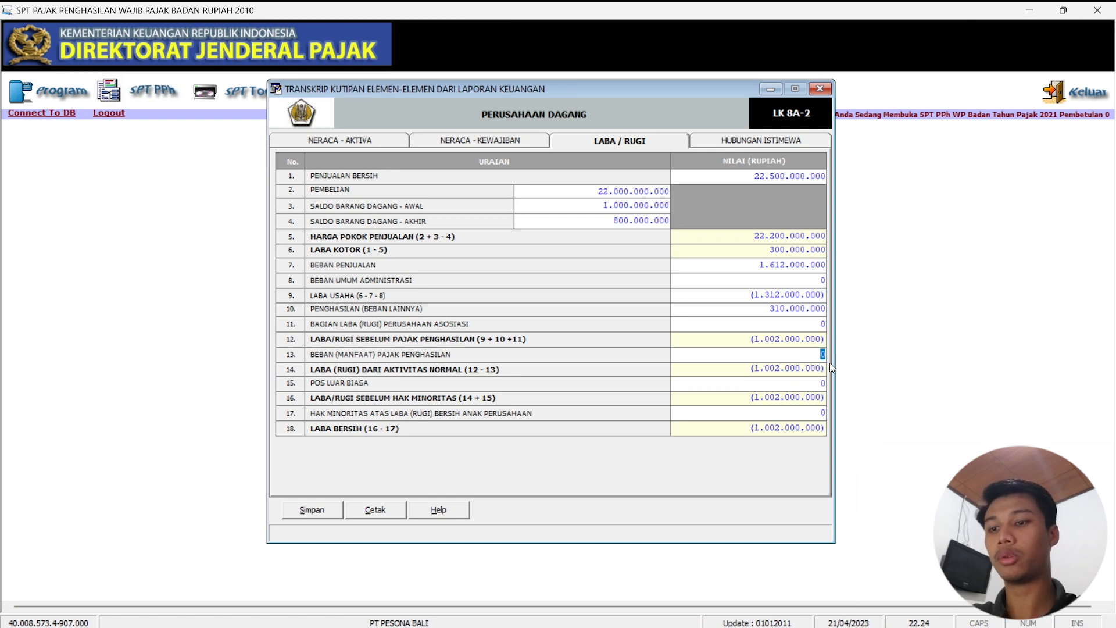
text(577)
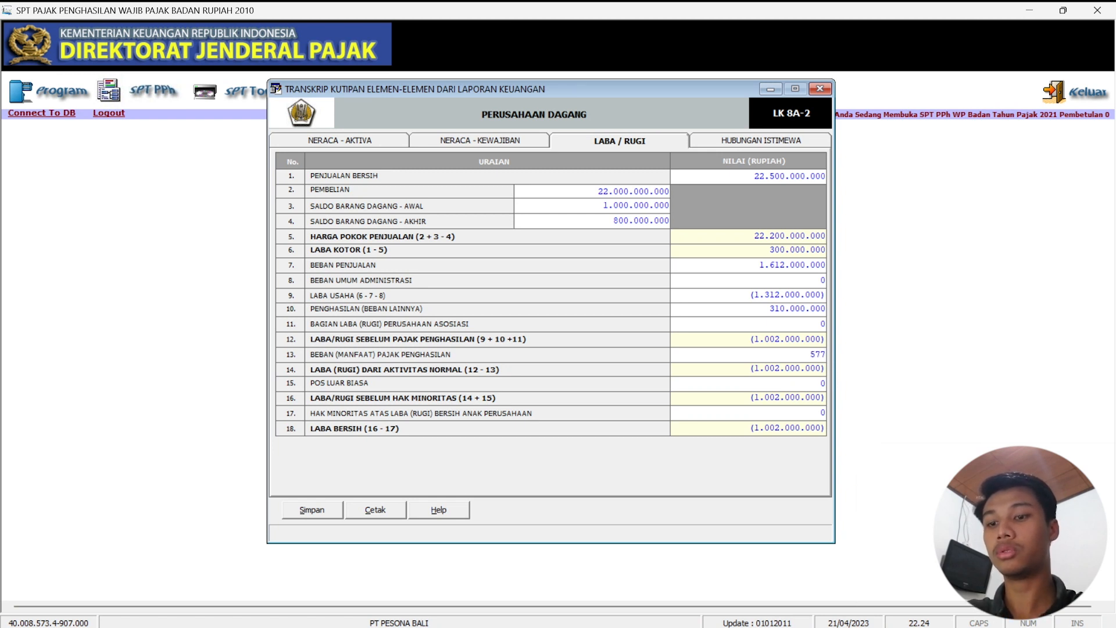
text(27890)
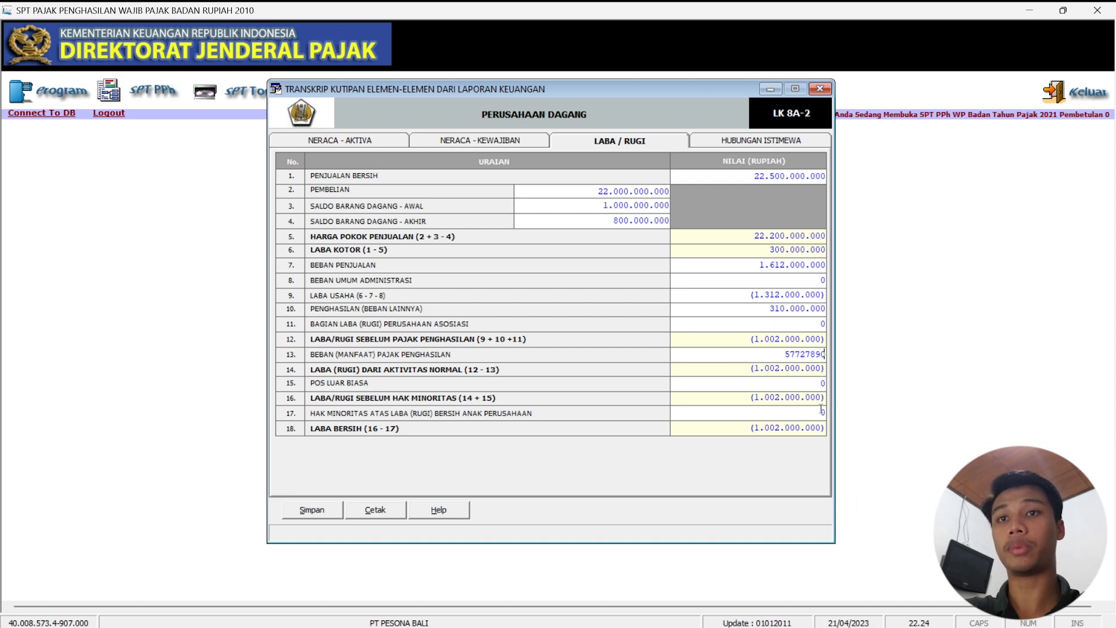
key(Tab)
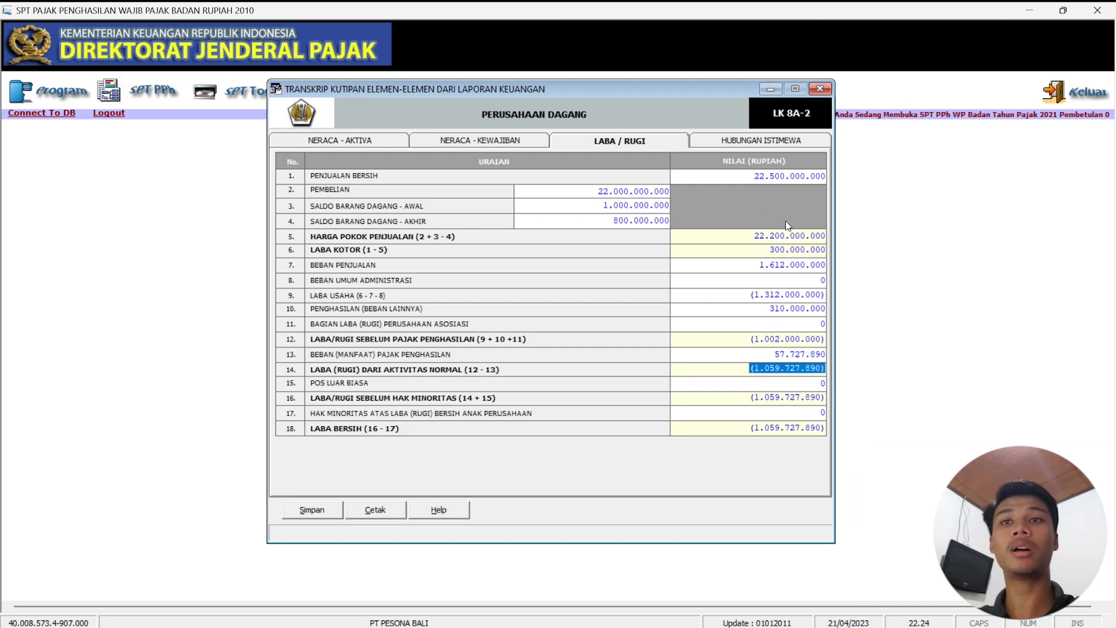
From the HUBUNGAN ISTIMEWA page, save the transcript data and acknowledge the success message.
click(775, 145)
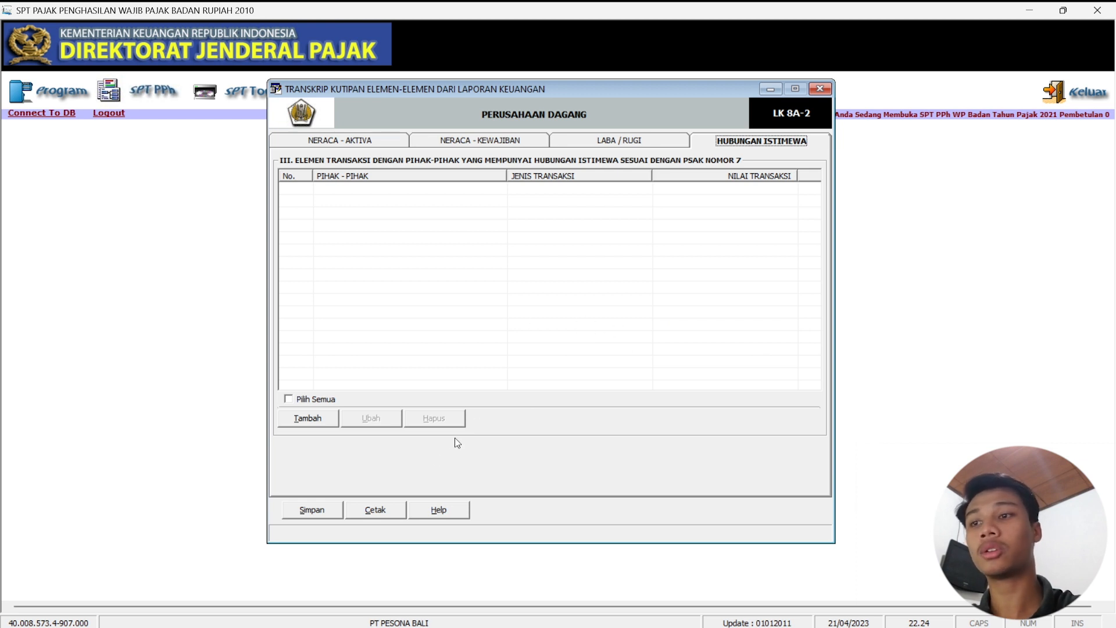
click(330, 511)
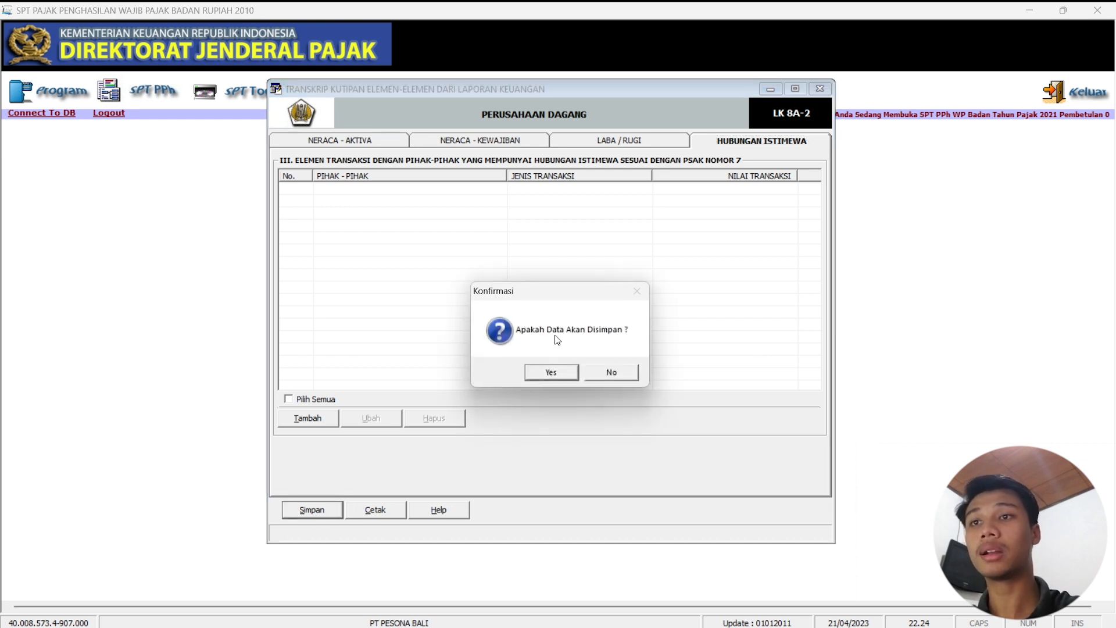
click(553, 375)
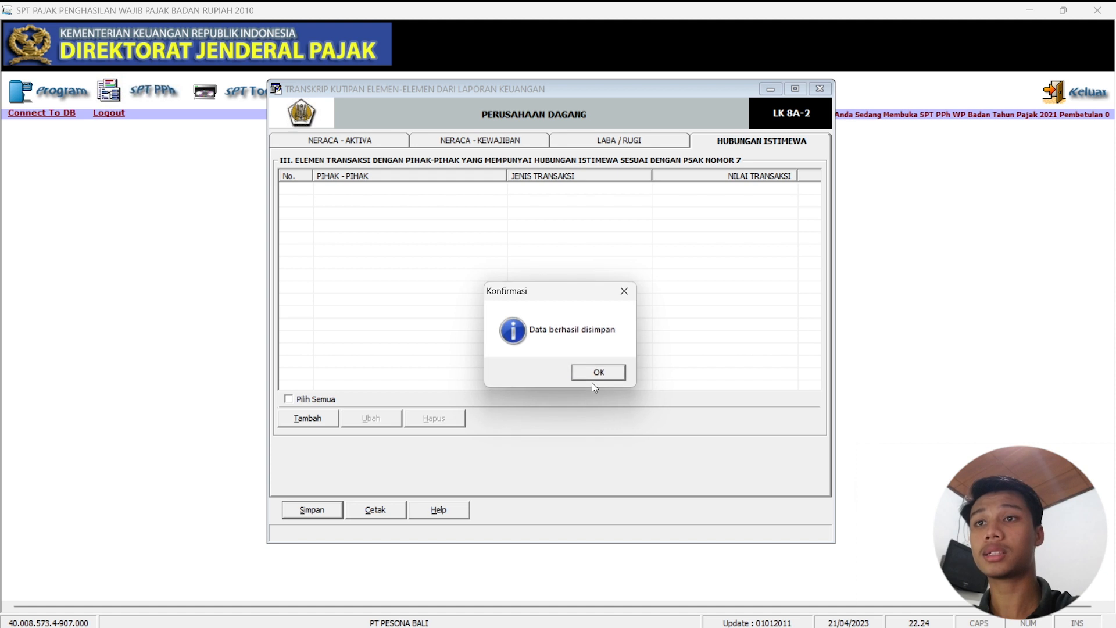
click(591, 376)
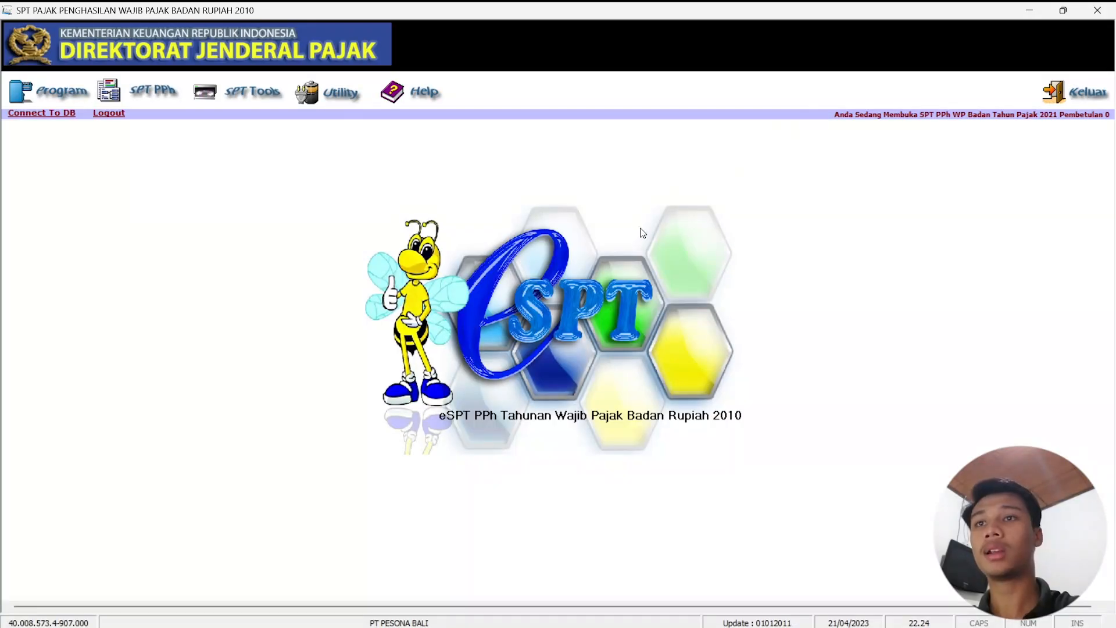
Open the Daftar Penyusutan dan Amortisasi Fiskal attachment from SPT PPh > Lampiran Khusus.
click(148, 104)
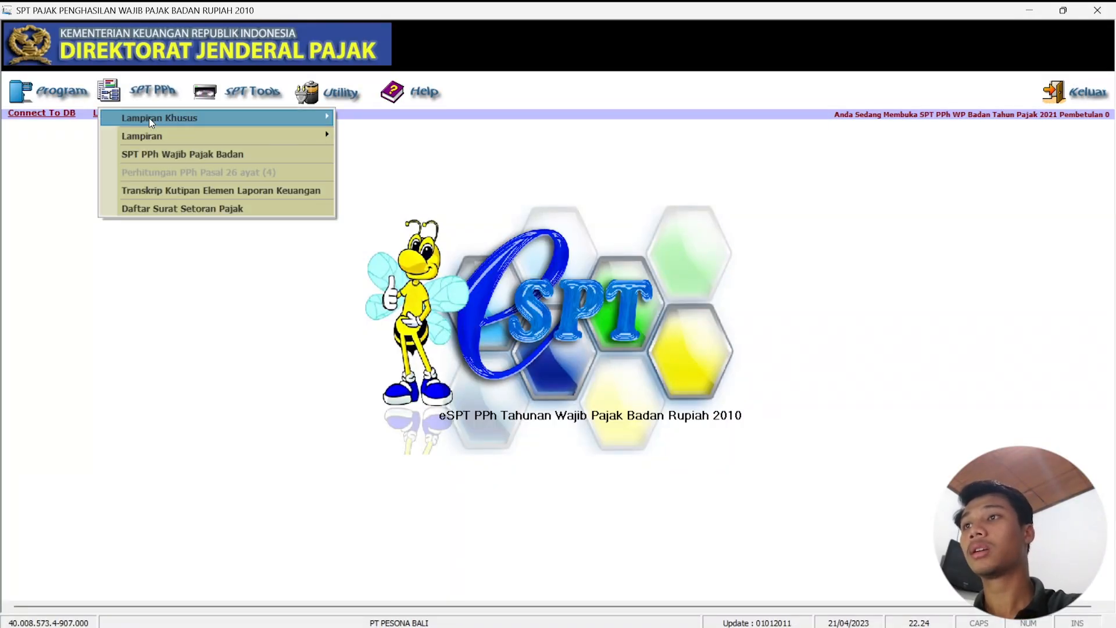
mouse_move(204, 117)
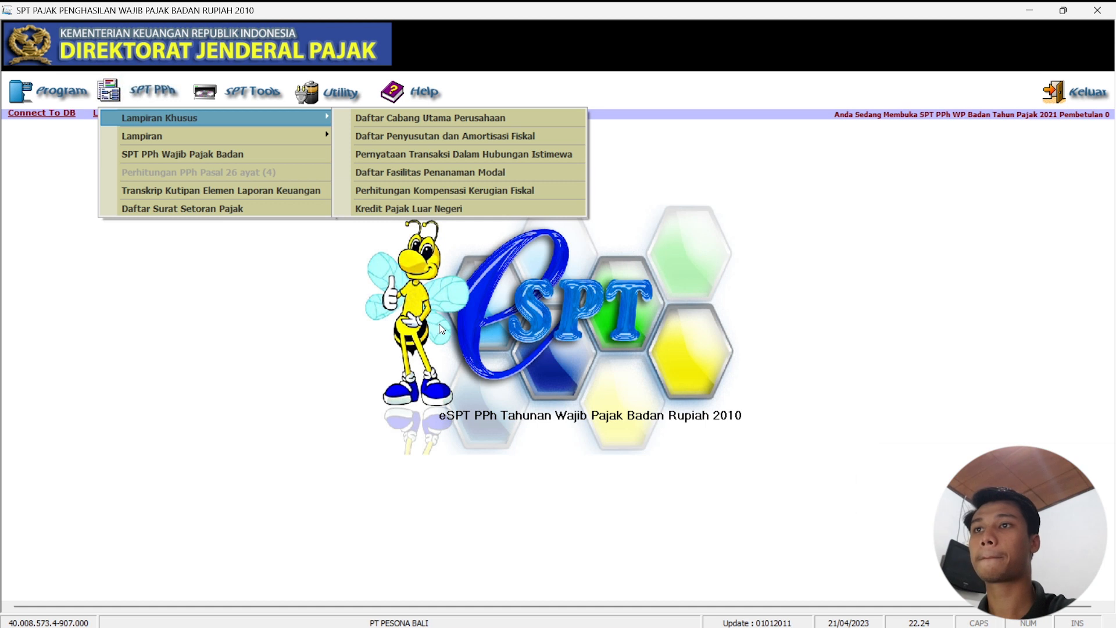
click(545, 135)
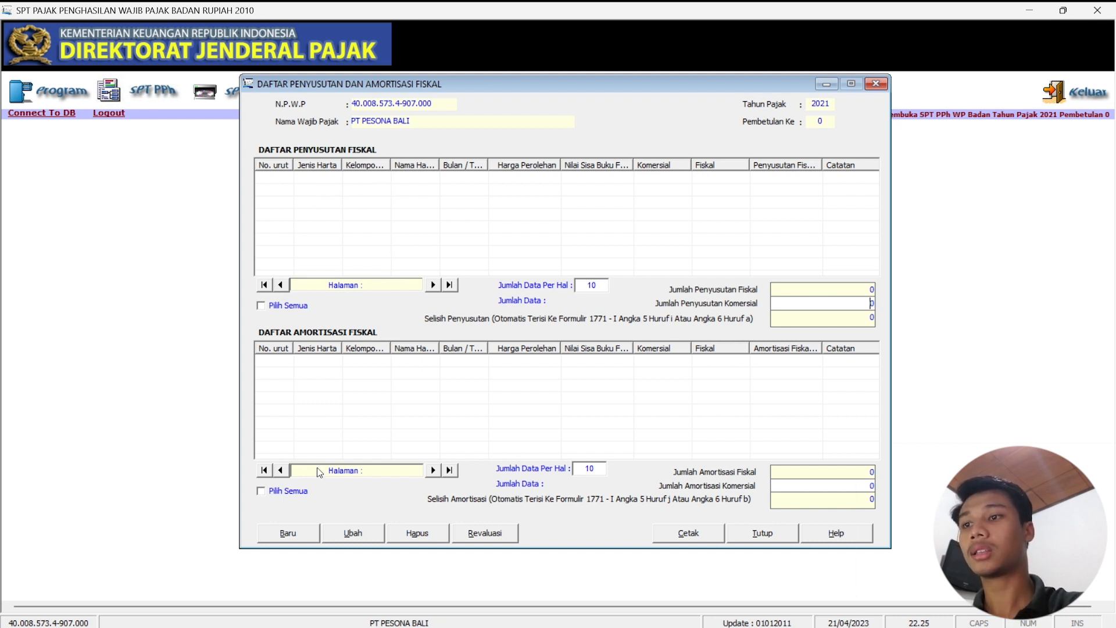
Add a Harta Berwujud, Kelompok 1, Semua jenis usaha Mebel asset with Garis Lurus commercial and fiscal methods.
click(305, 530)
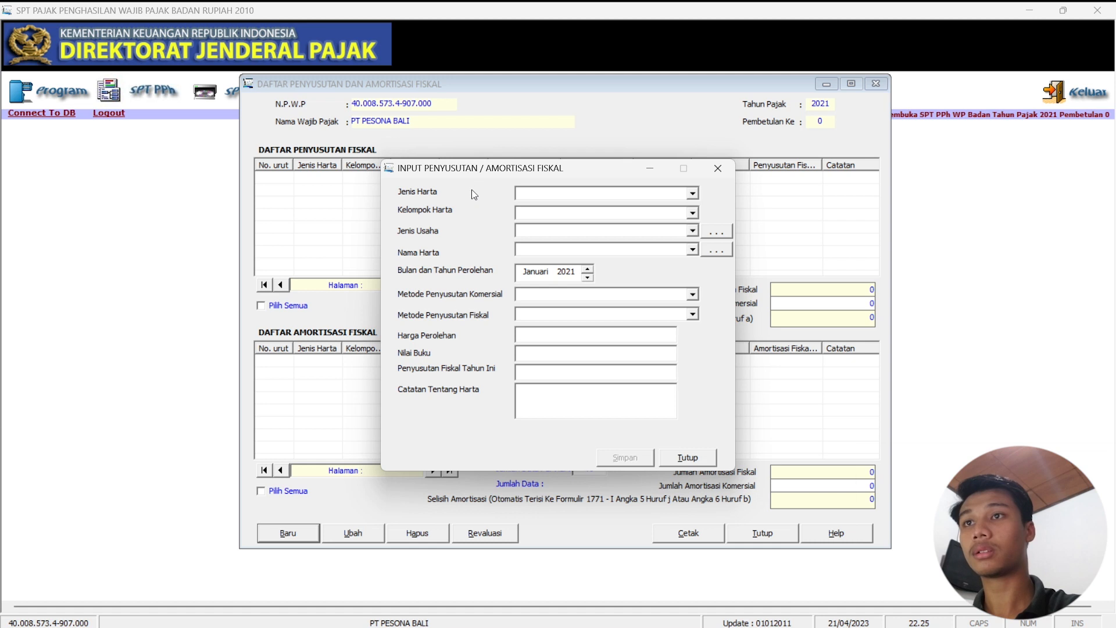
click(692, 193)
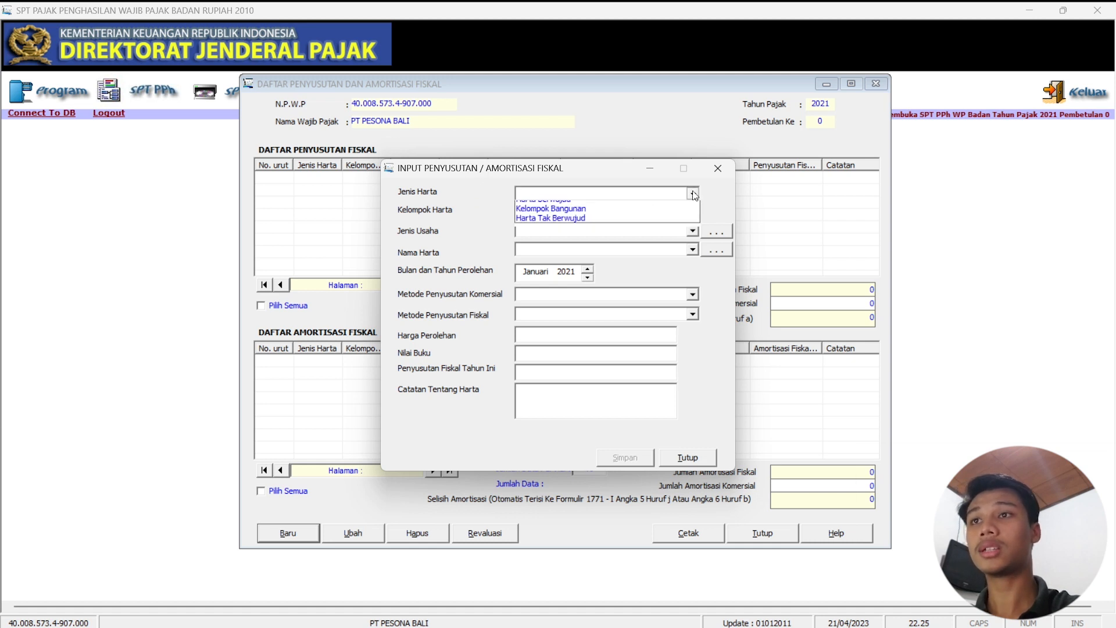
click(613, 216)
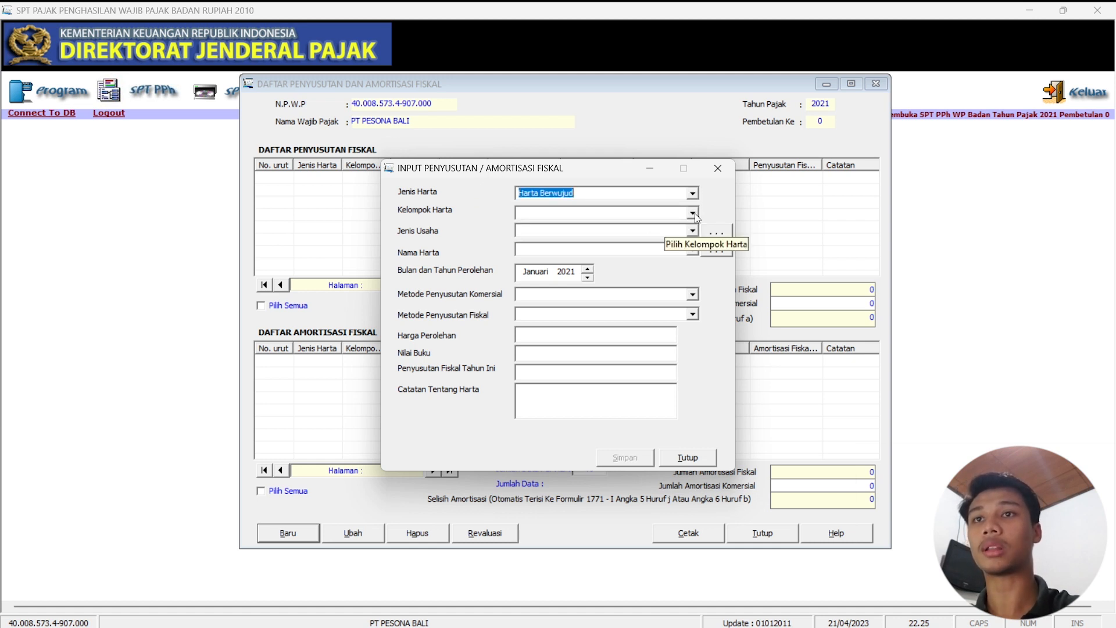
click(685, 214)
click(630, 231)
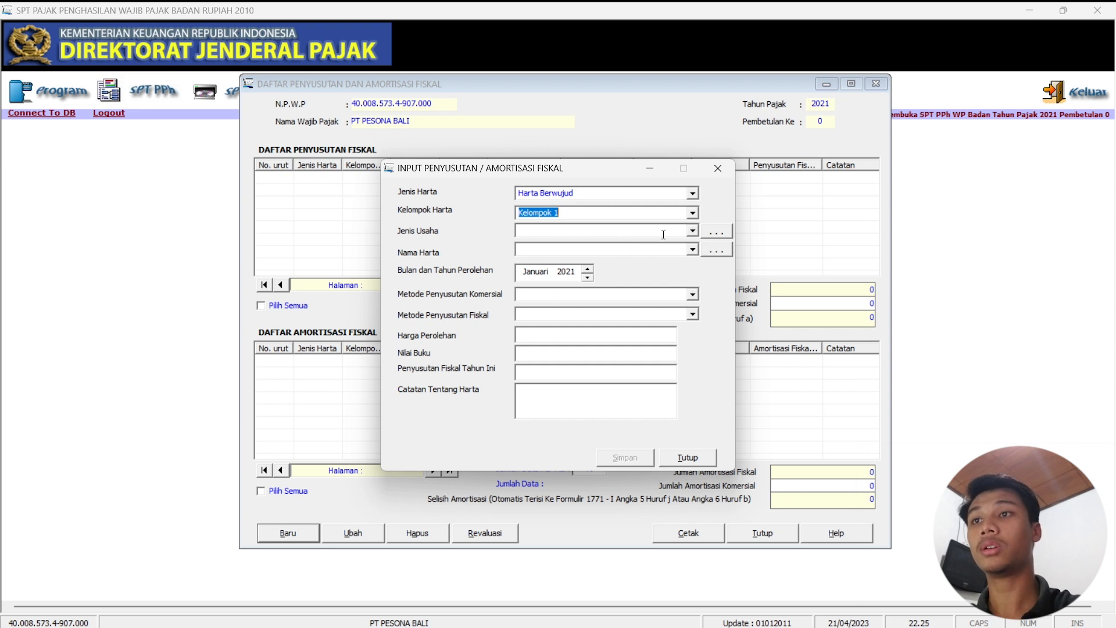
click(693, 231)
click(602, 243)
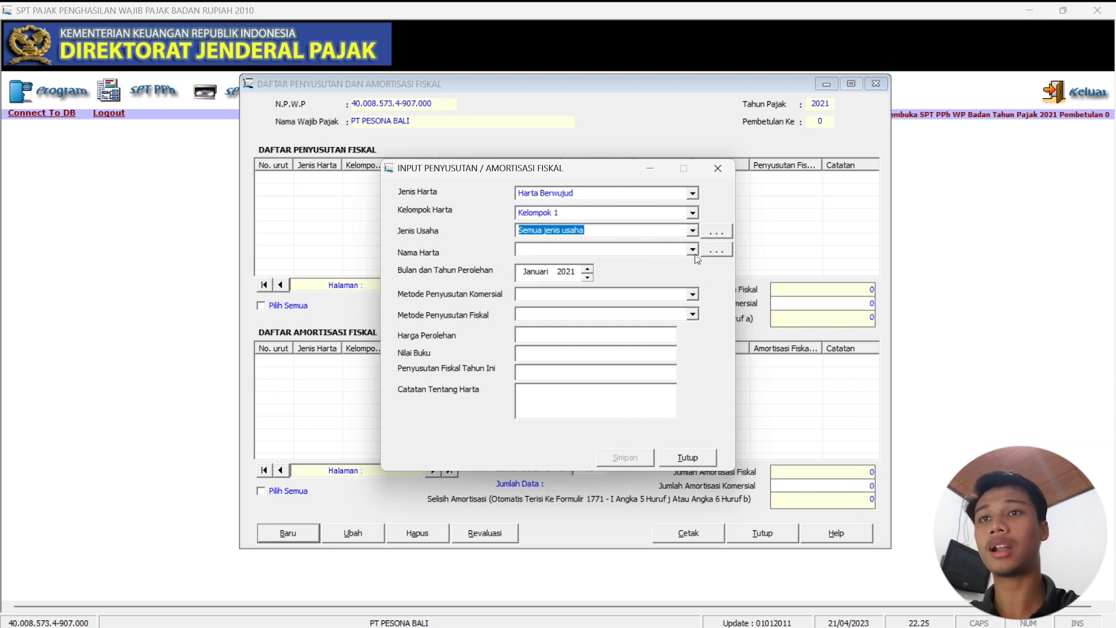
click(693, 250)
click(602, 267)
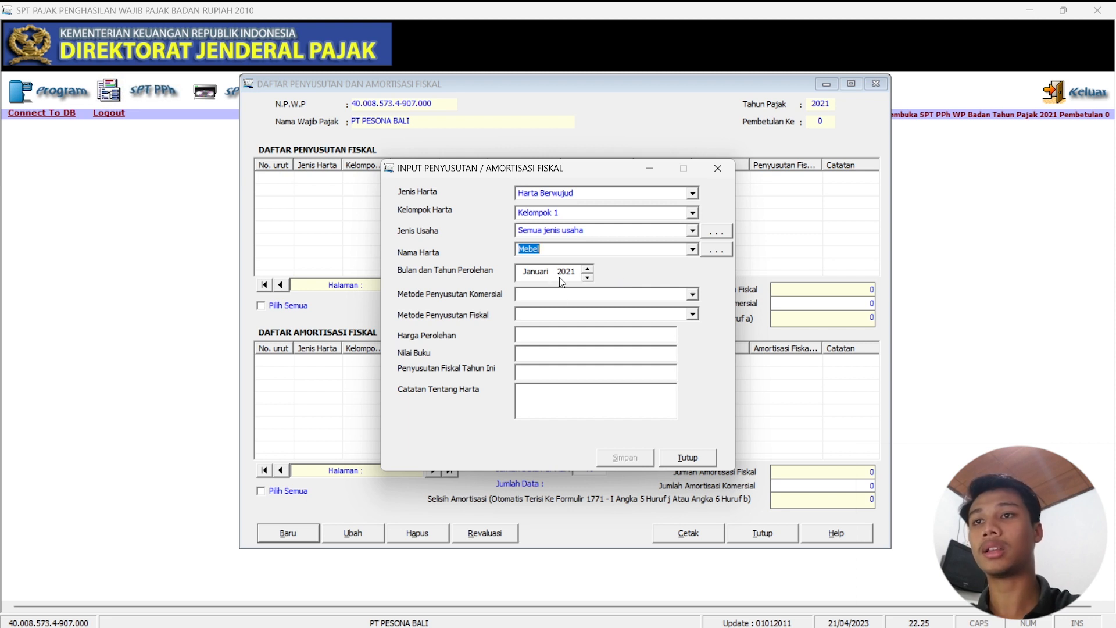
click(693, 295)
click(613, 314)
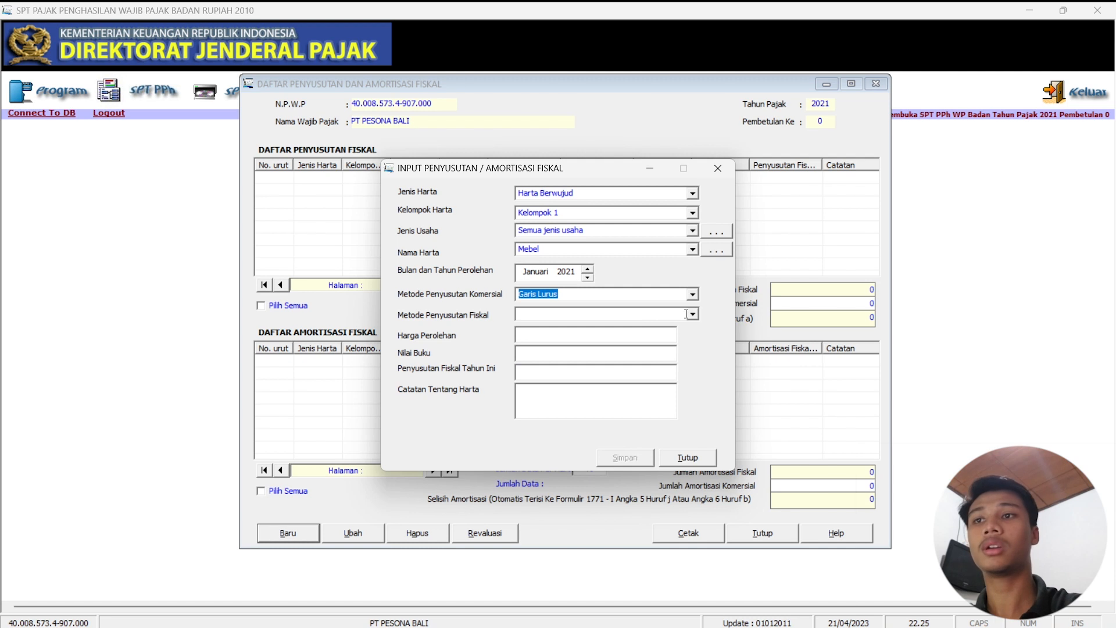
click(693, 314)
click(622, 331)
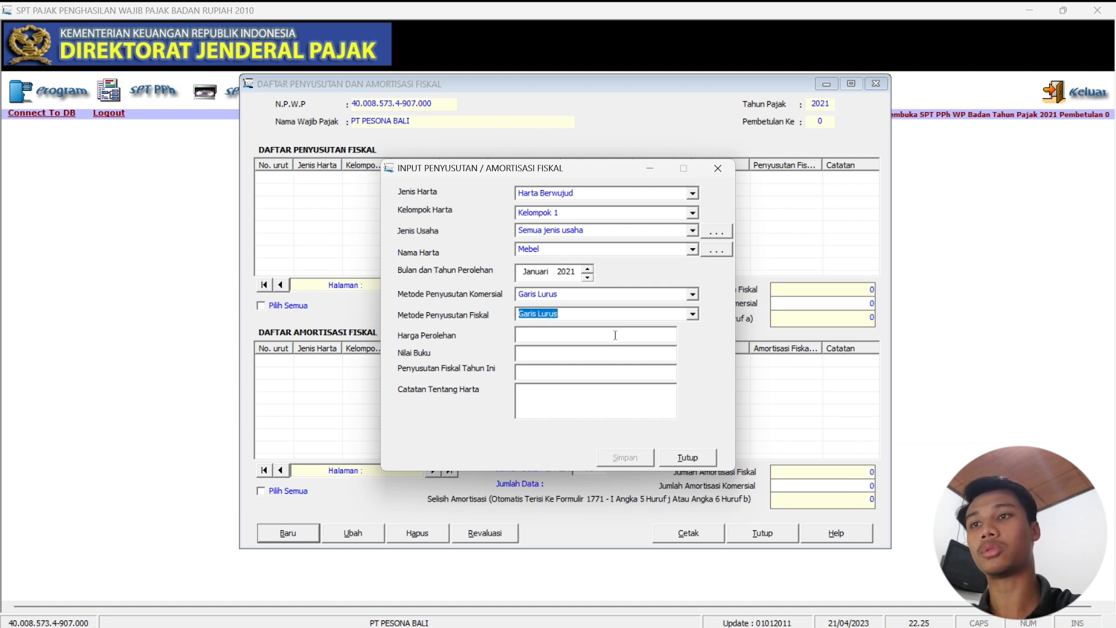
Enter cost 300.000.000, book value 215.000.000 and a note, save the record, and close the form.
click(592, 333)
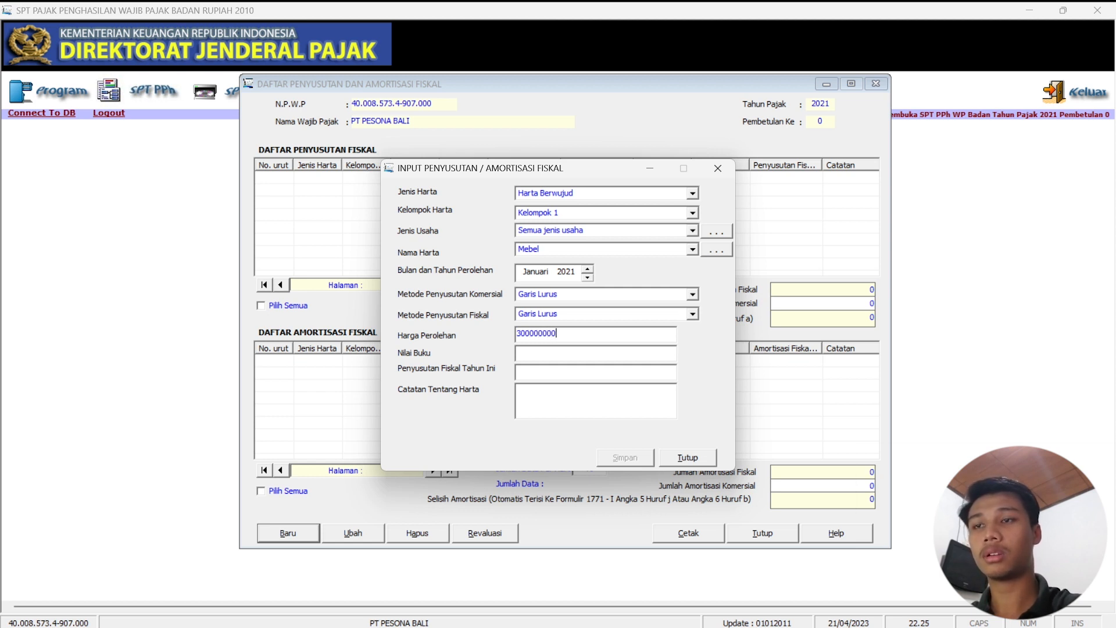
double_click(547, 372)
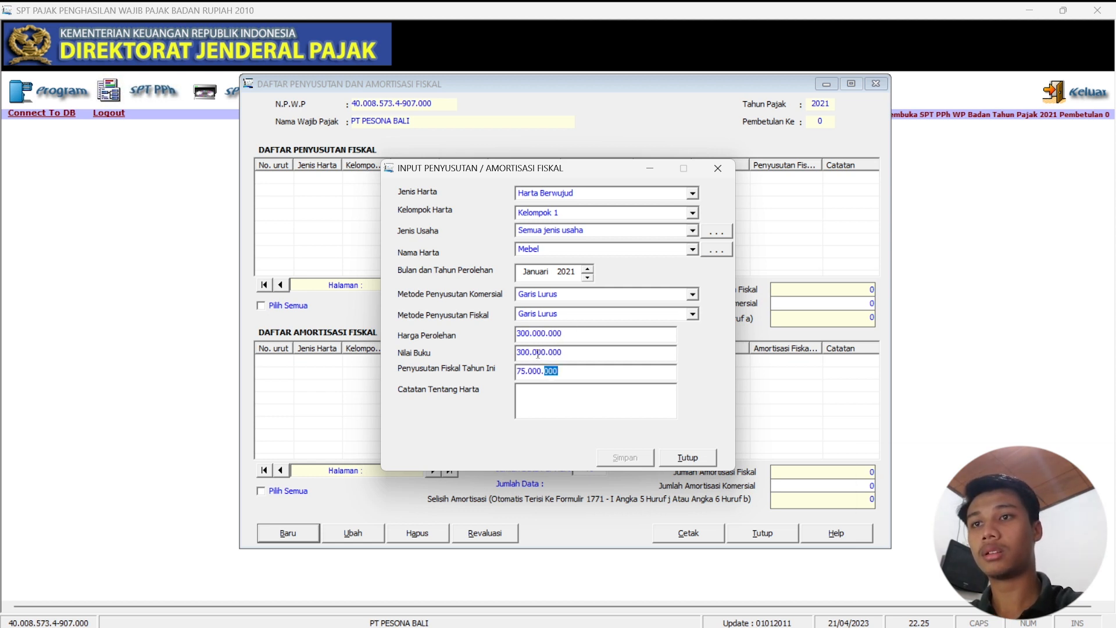
drag(561, 352, 516, 353)
key(BackSpace)
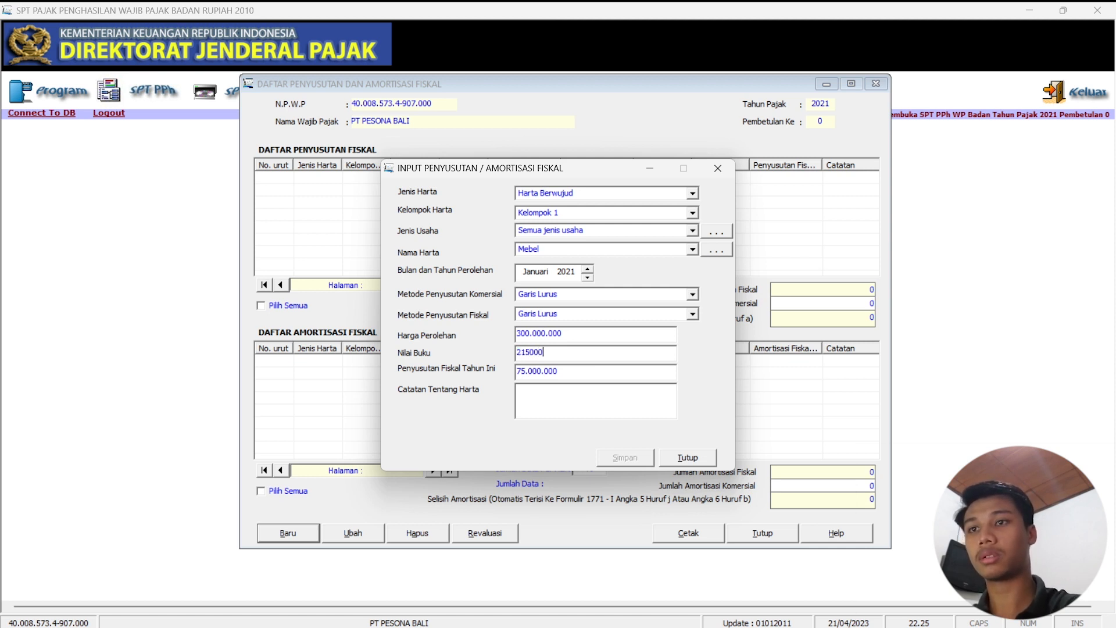
text(215000000)
click(567, 414)
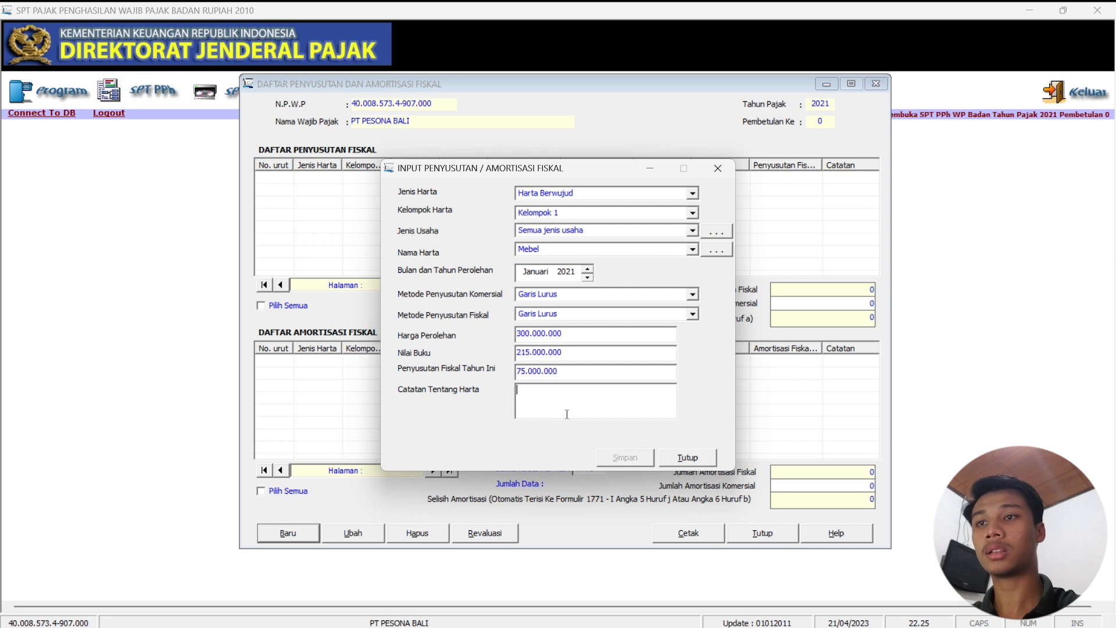
text(FURNITURE & FIXTURE)
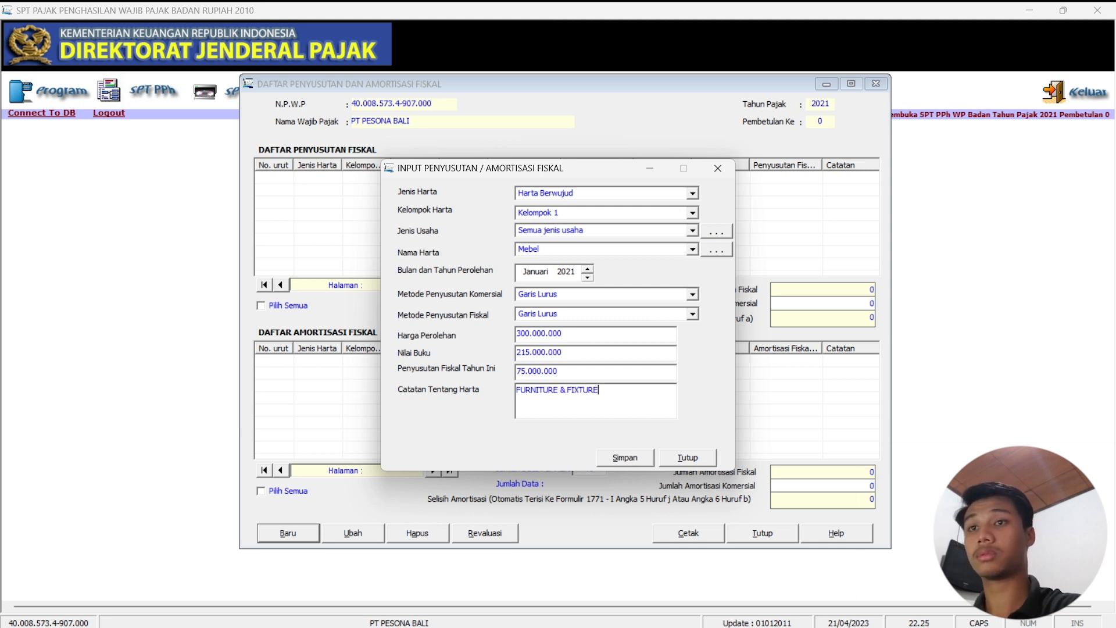
click(633, 454)
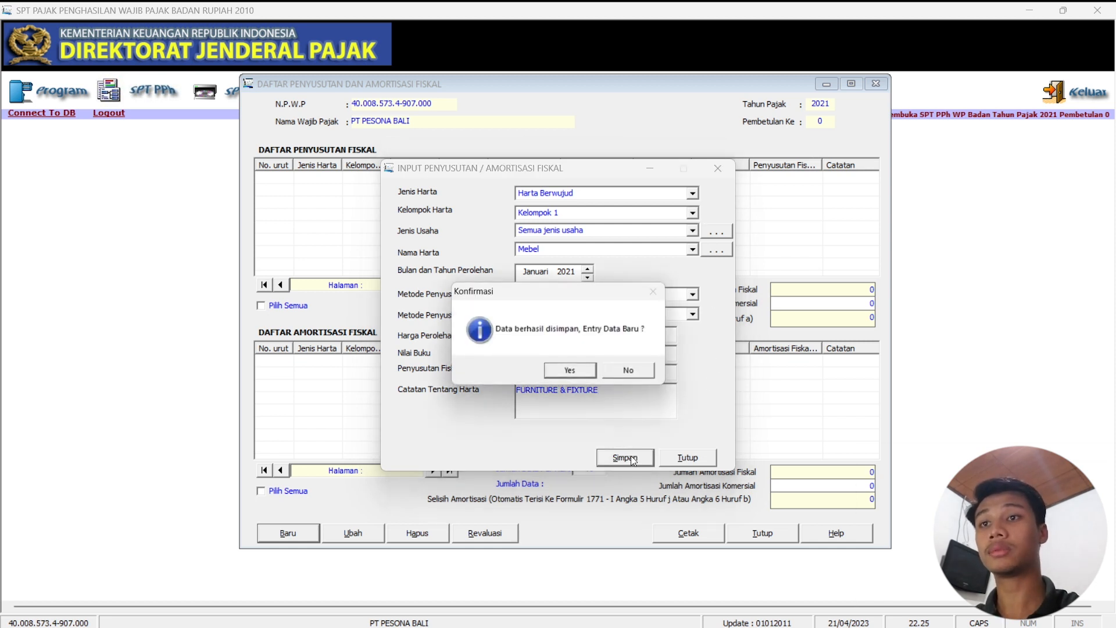
click(573, 373)
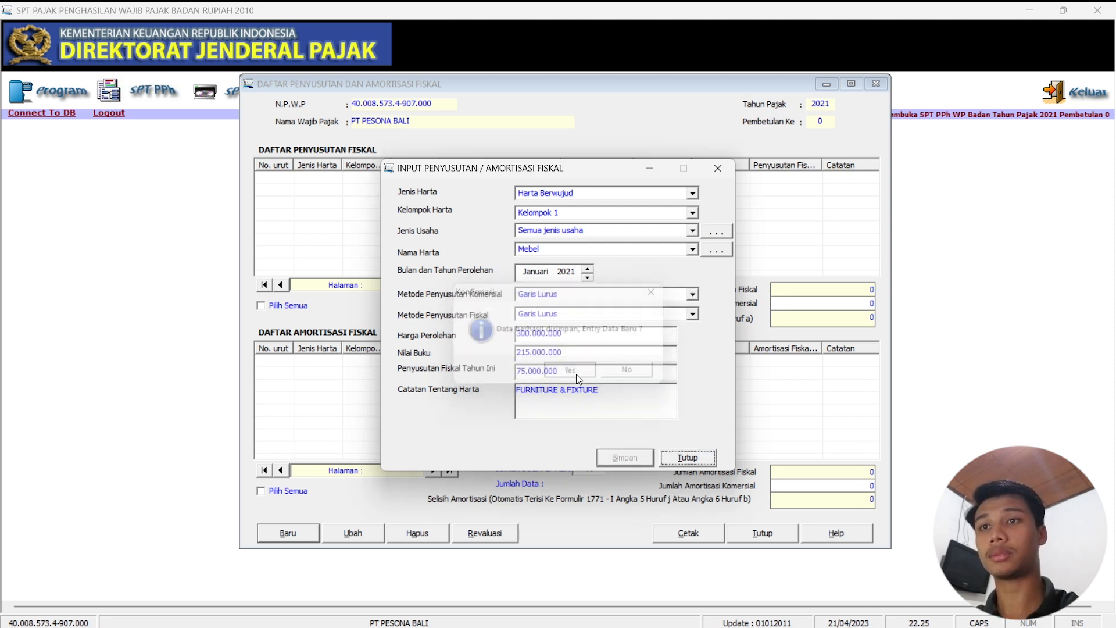
click(718, 171)
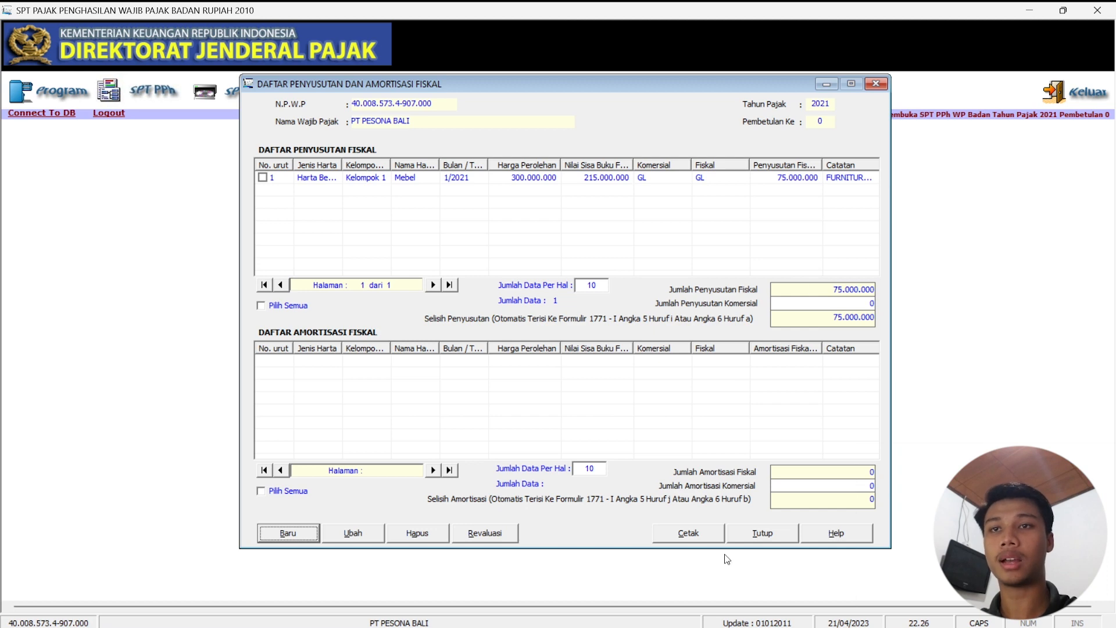
mouse_move(705, 627)
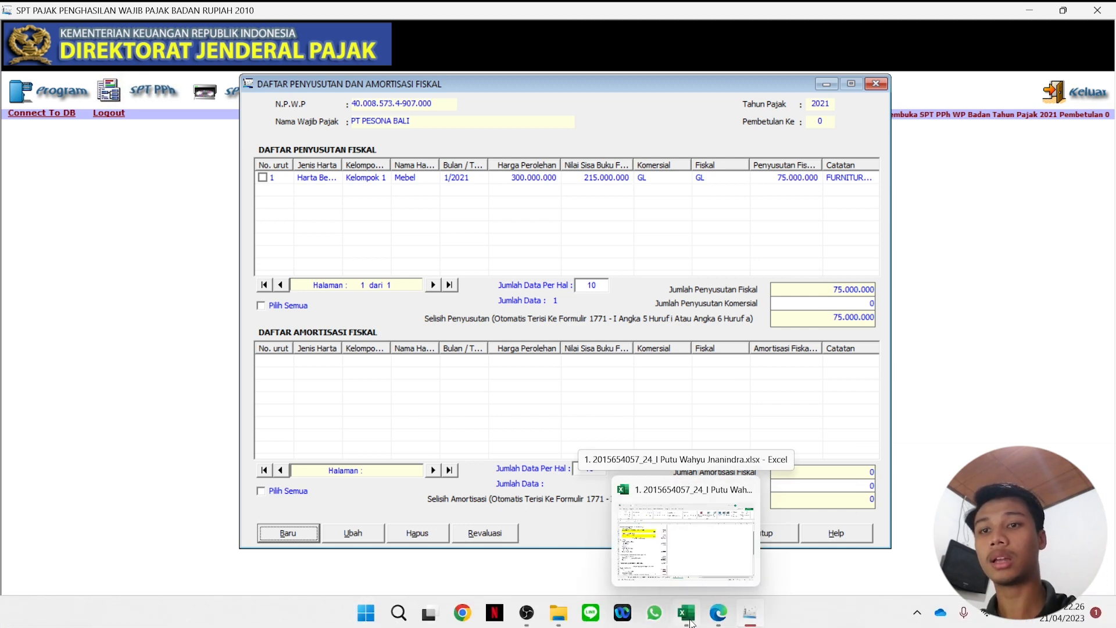
click(719, 613)
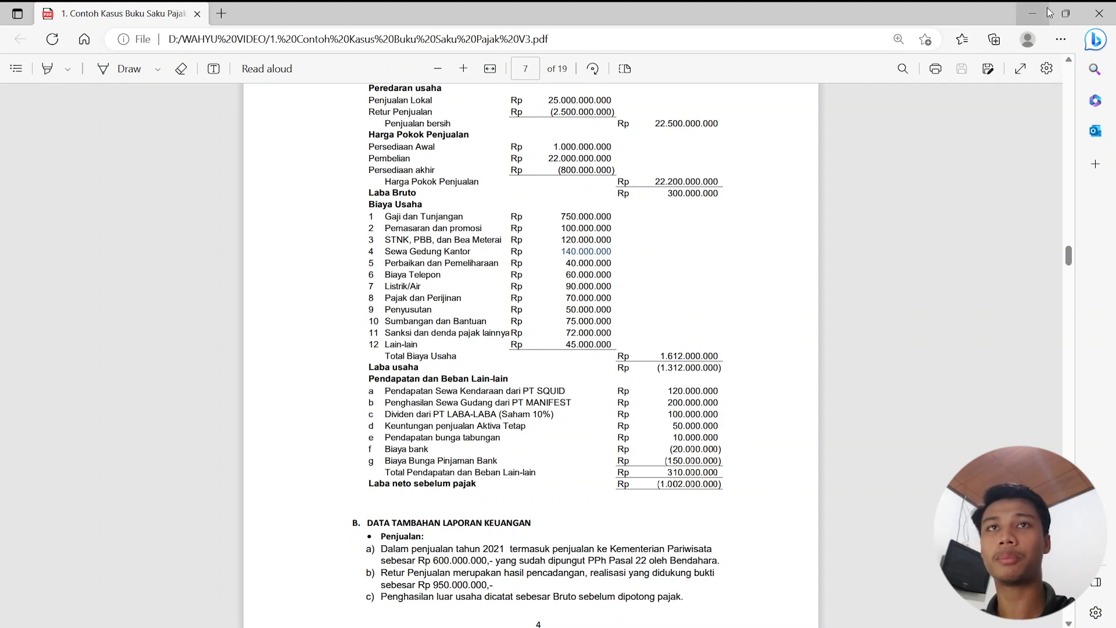
Return from the case-study PDF to the eSPT depreciation list.
click(751, 613)
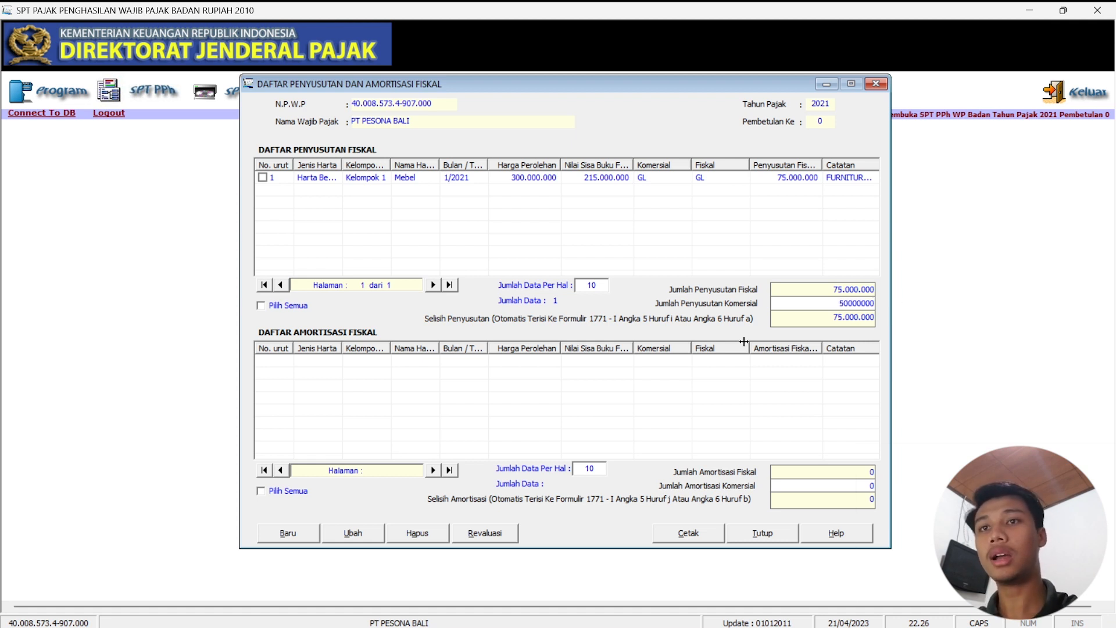
Commit the 50.000.000 commercial depreciation, giving a 25.000.000 difference, and close the depreciation list.
click(831, 314)
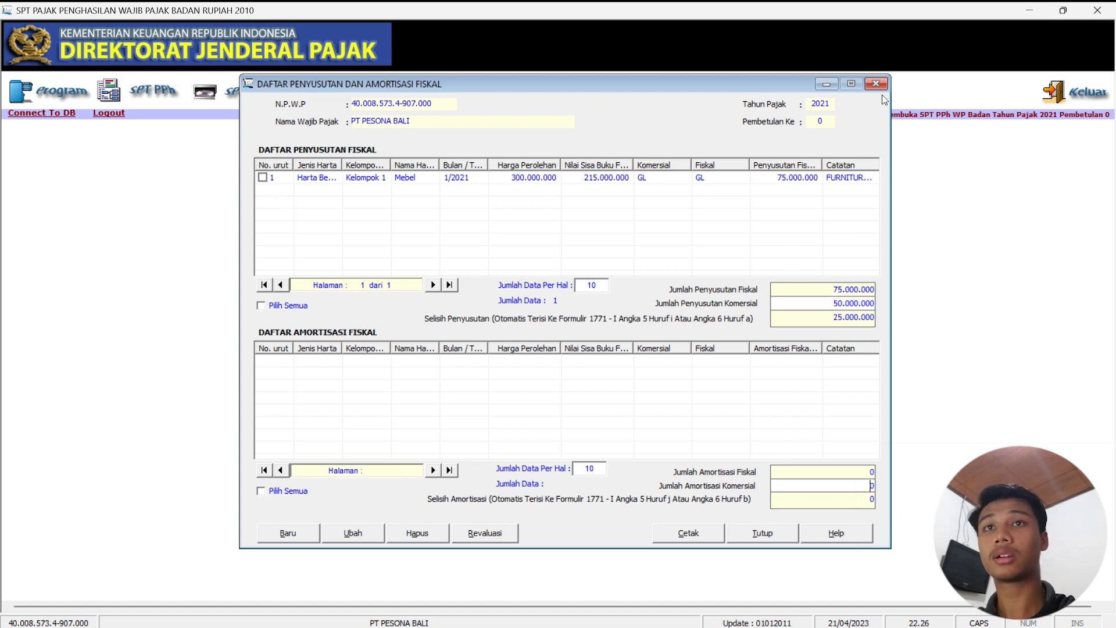
click(766, 535)
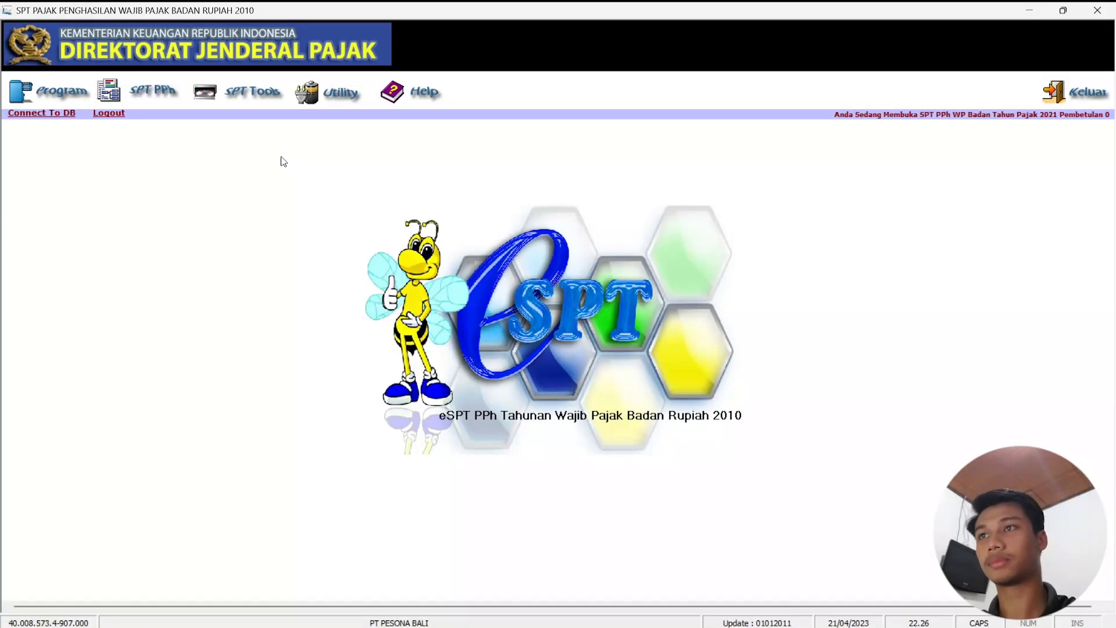
Open Formulir 1771-VI Daftar Penyertaan Modal from SPT PPh > Lampiran and start a new entry.
click(147, 93)
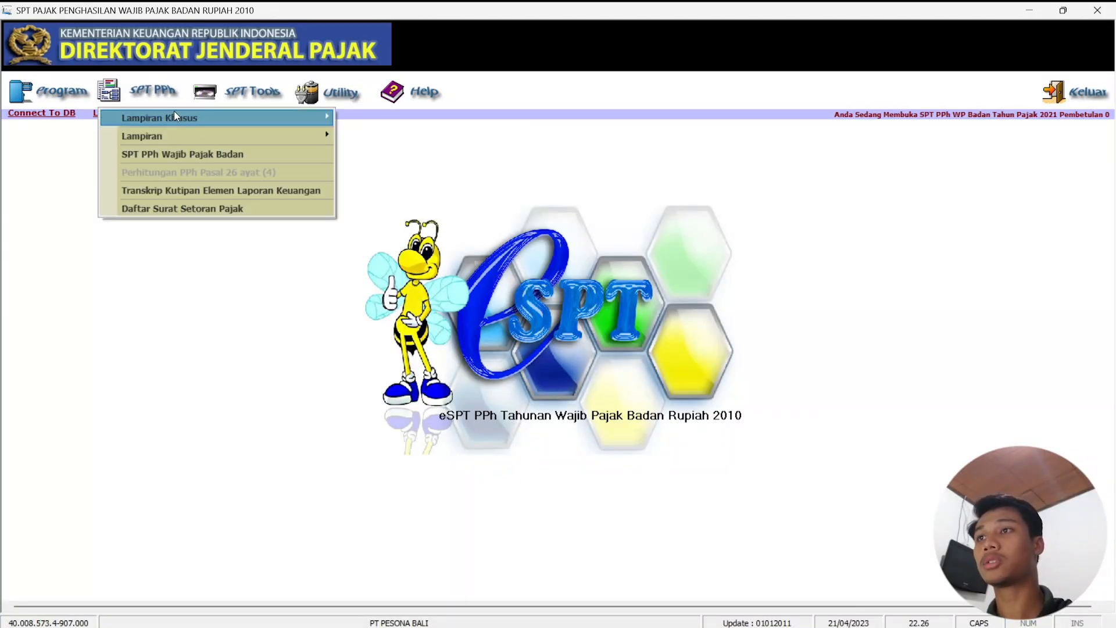
mouse_move(169, 116)
mouse_move(177, 137)
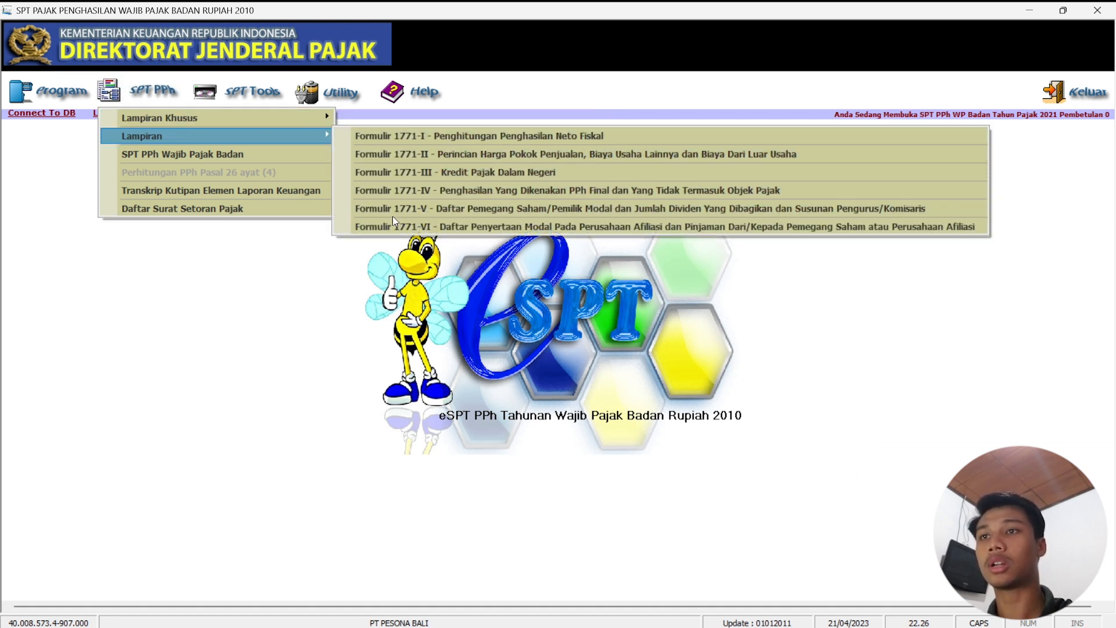
click(455, 226)
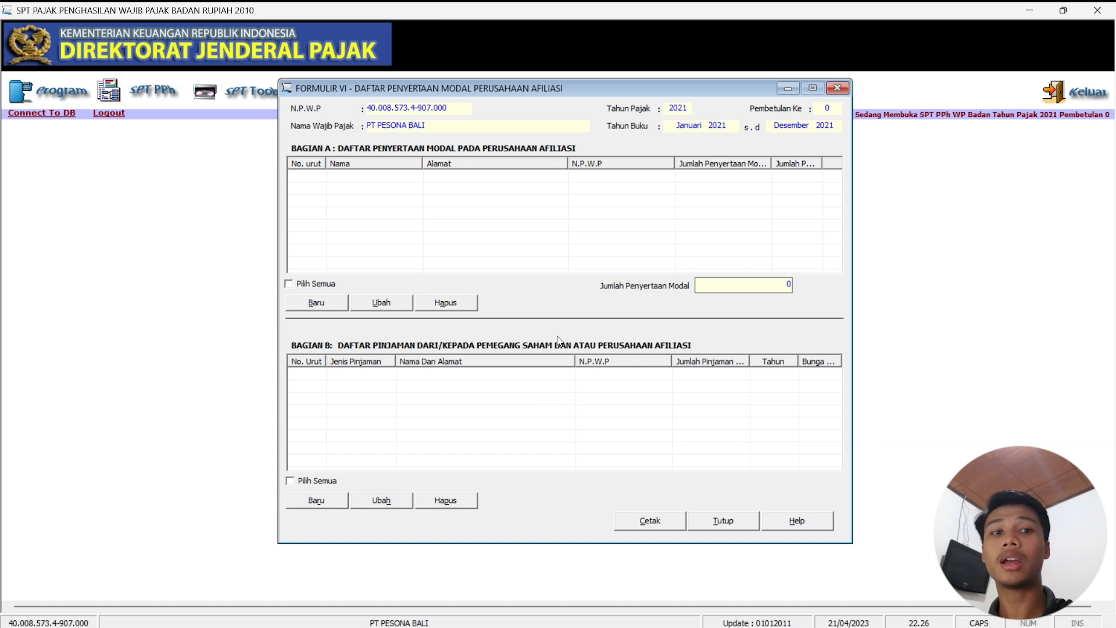
click(316, 307)
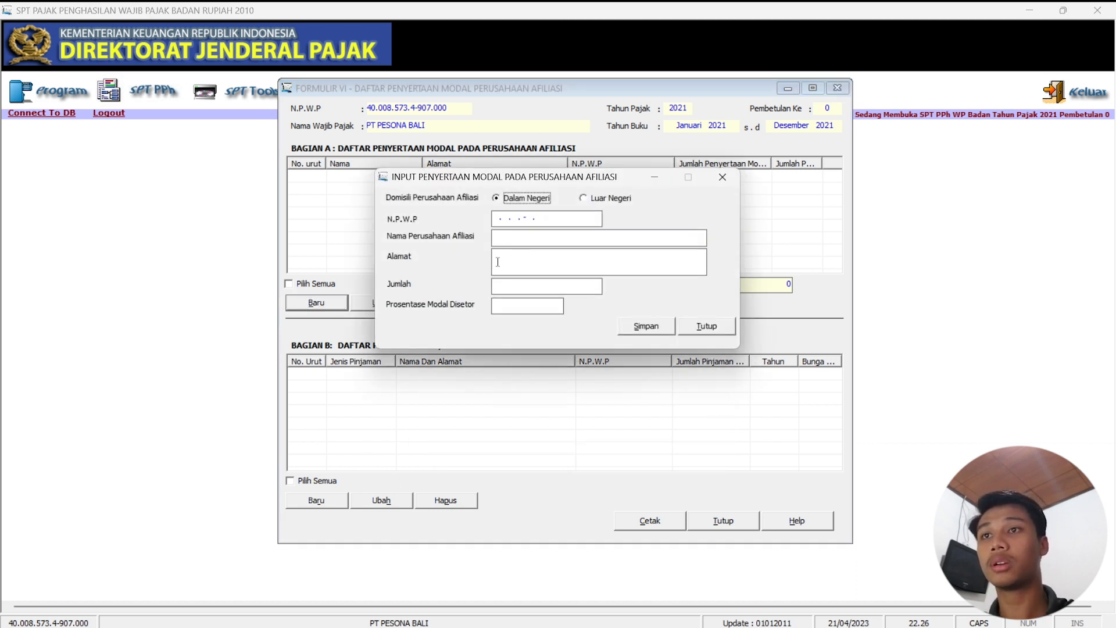
Enter the affiliate's NPWP, the company name PT LABA LABA and its address.
click(492, 223)
click(494, 218)
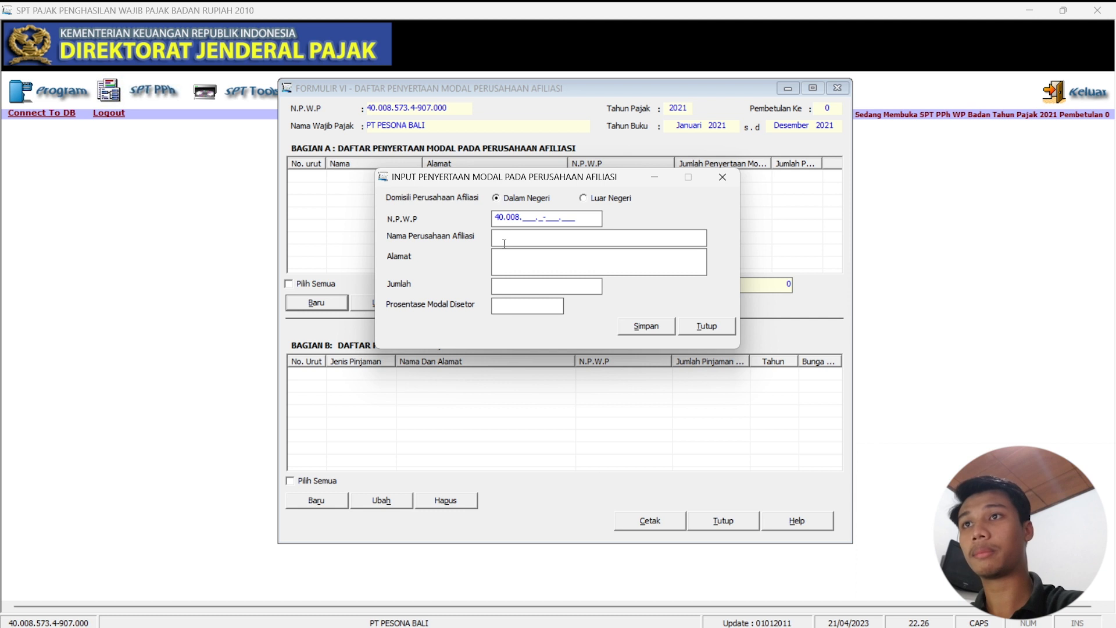
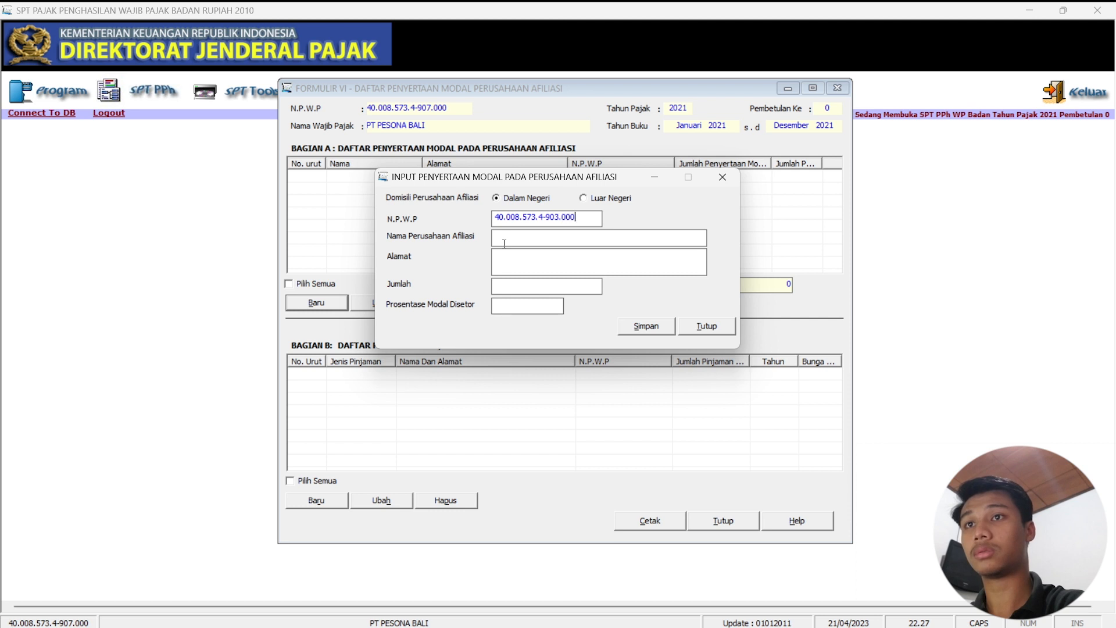
click(559, 236)
text(PT LABA LABVA)
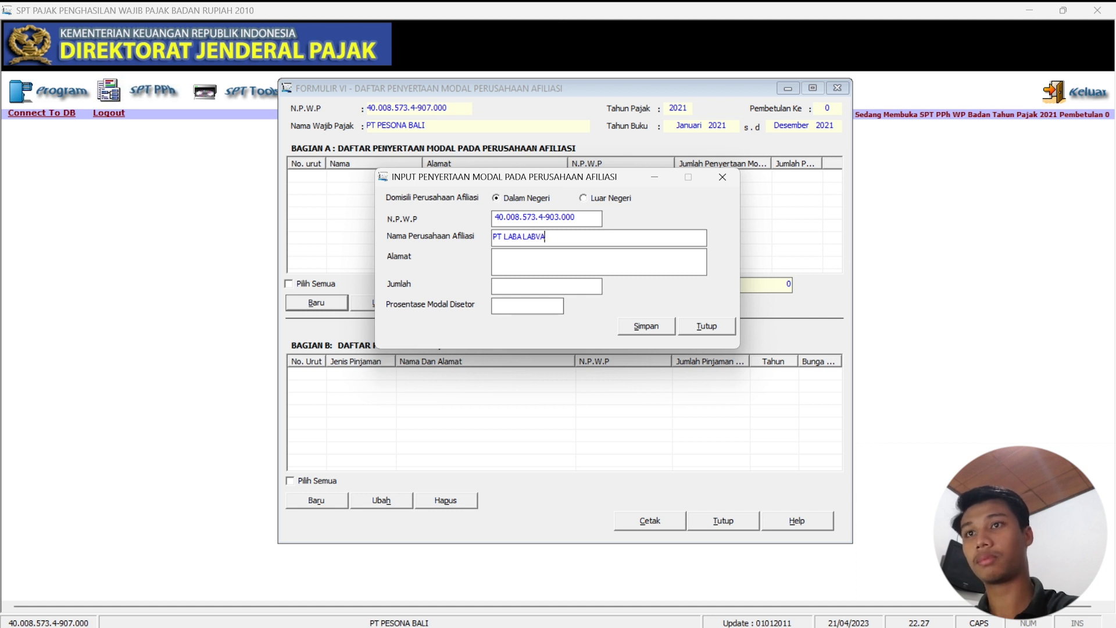
key(BackSpace)
key(BackSpace)
text(A)
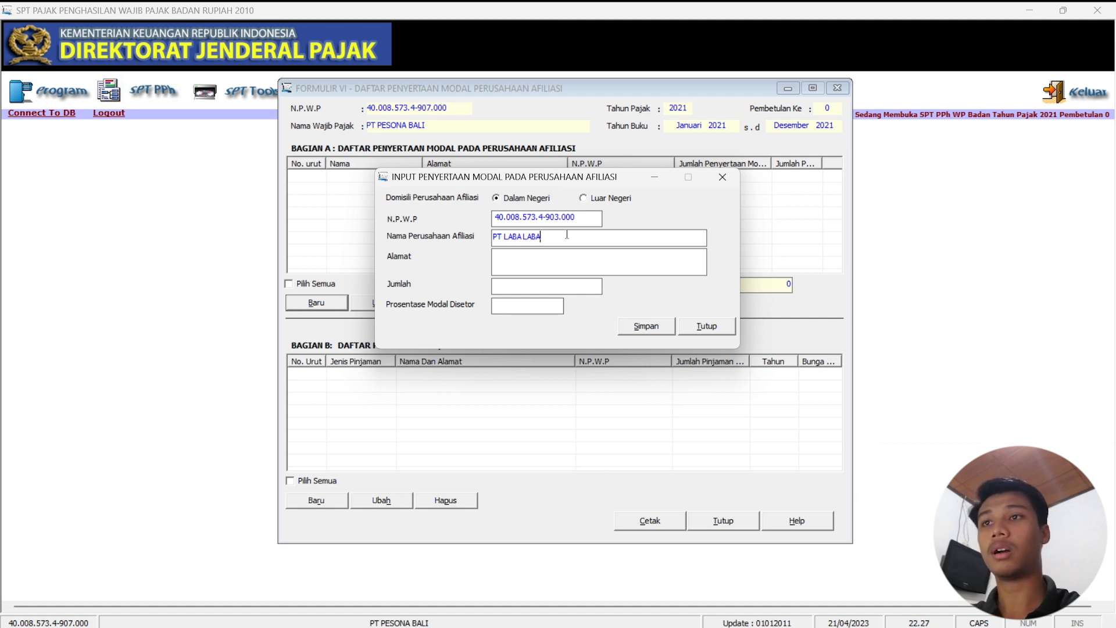
text(JALA)
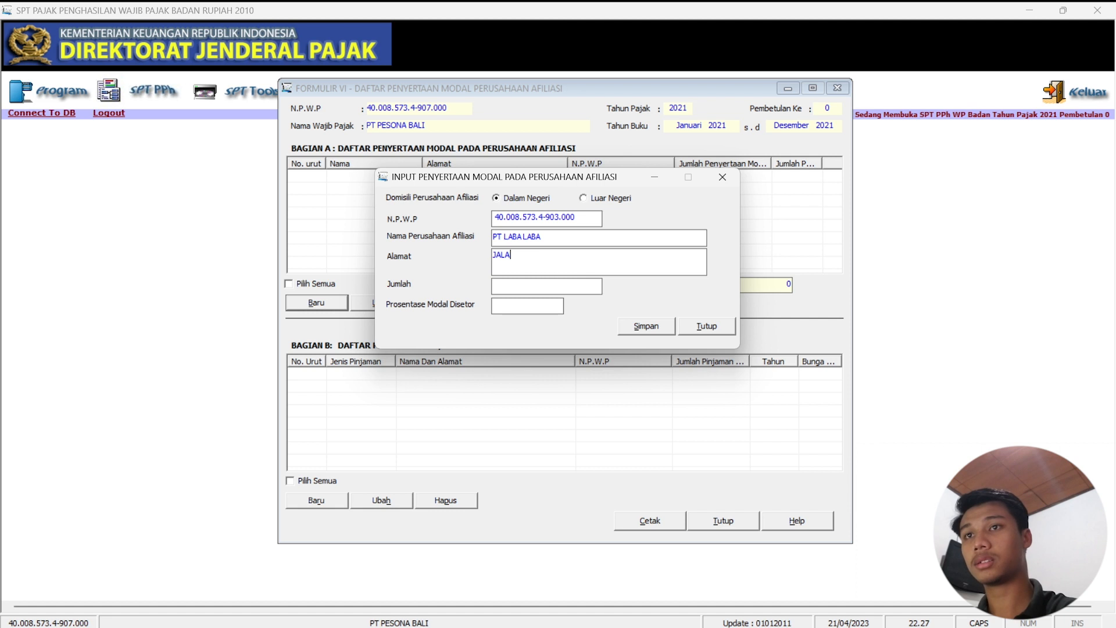
text(N TEUKU UMRA)
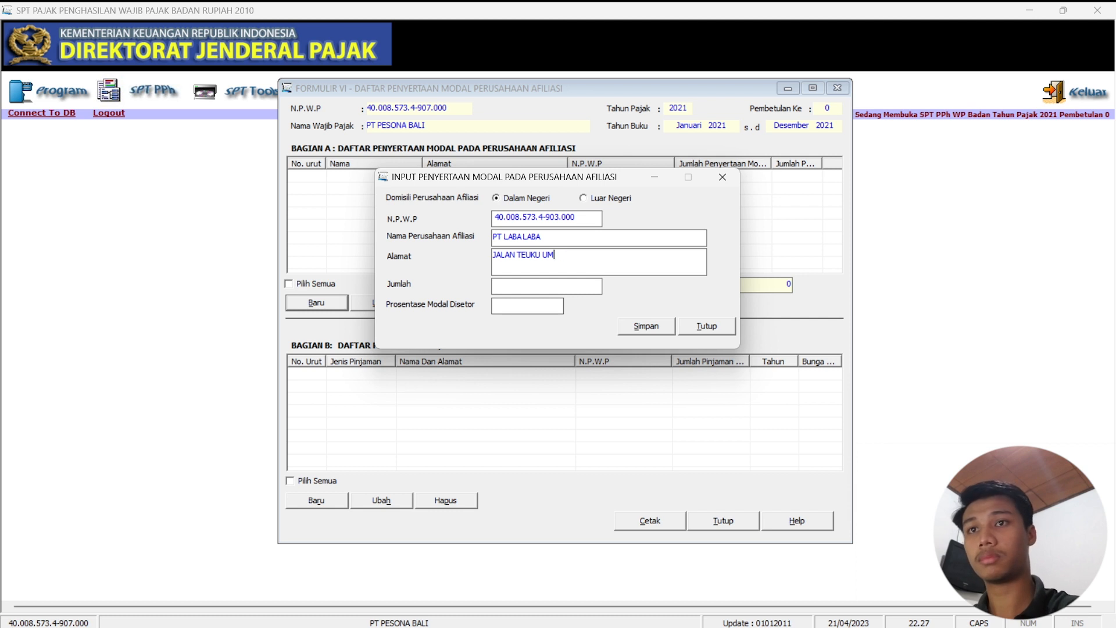
Record 500.000.000 invested capital at 10%, save the entry, and close the form.
text(O 46)
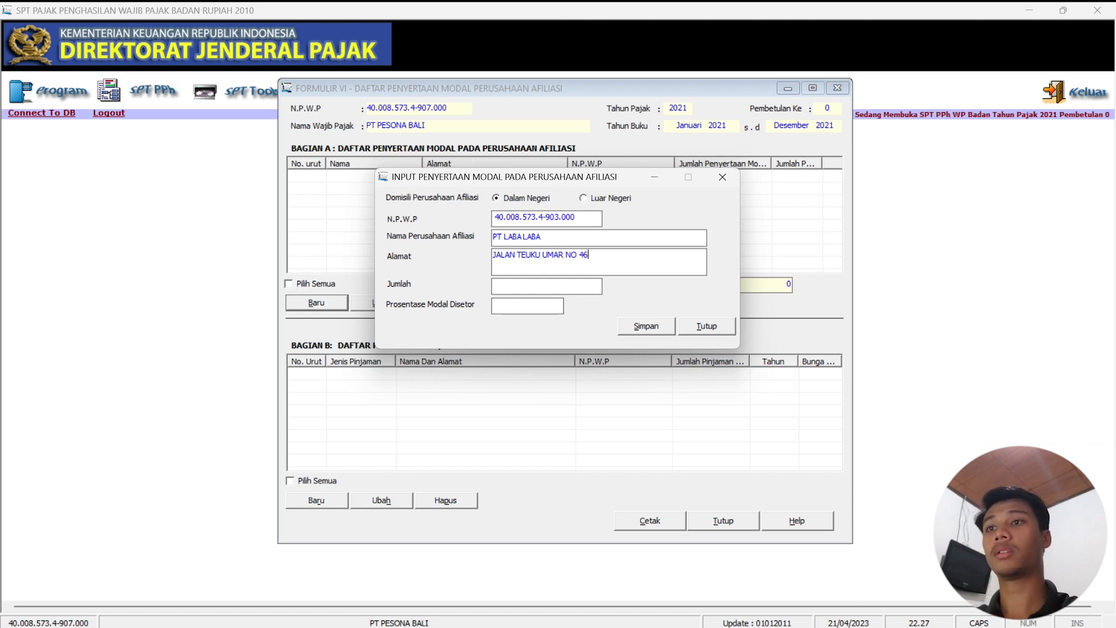
text(500000000)
click(520, 307)
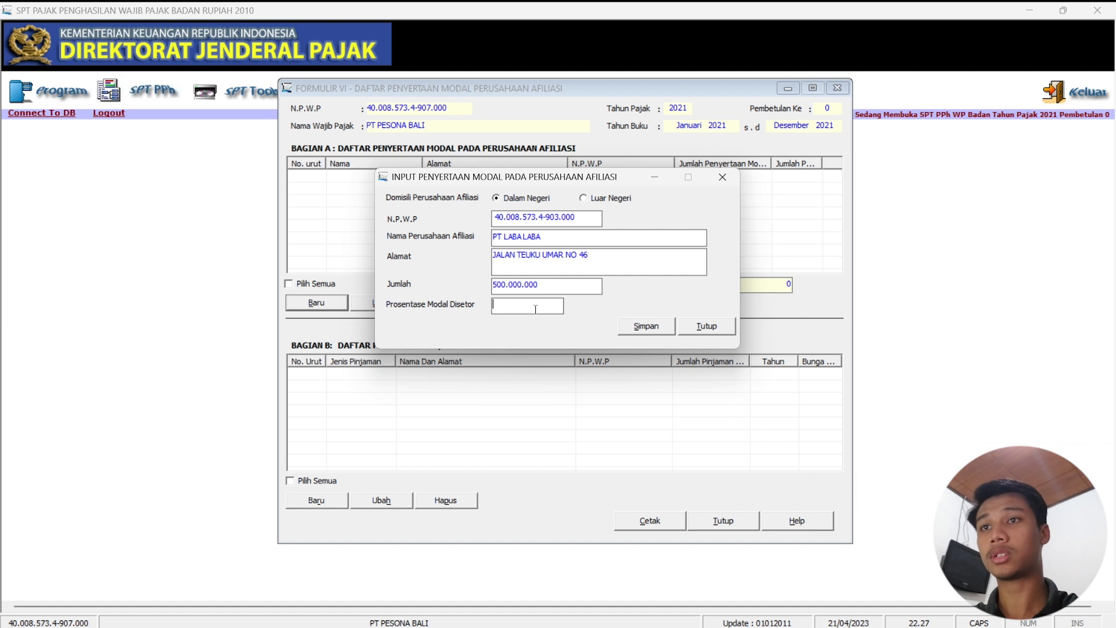
text(10)
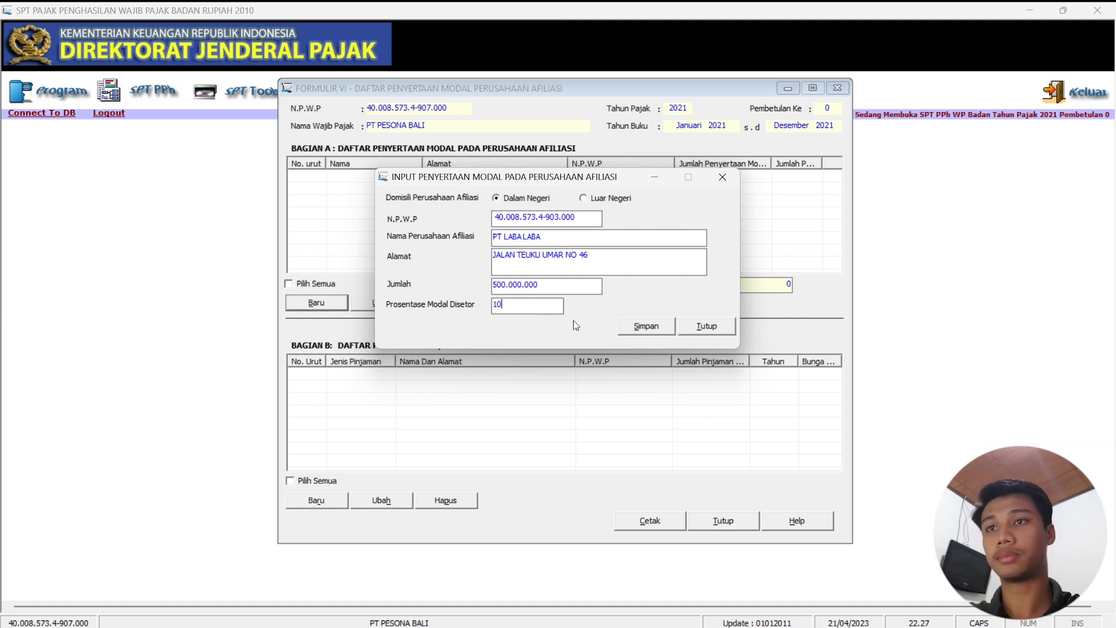
click(640, 326)
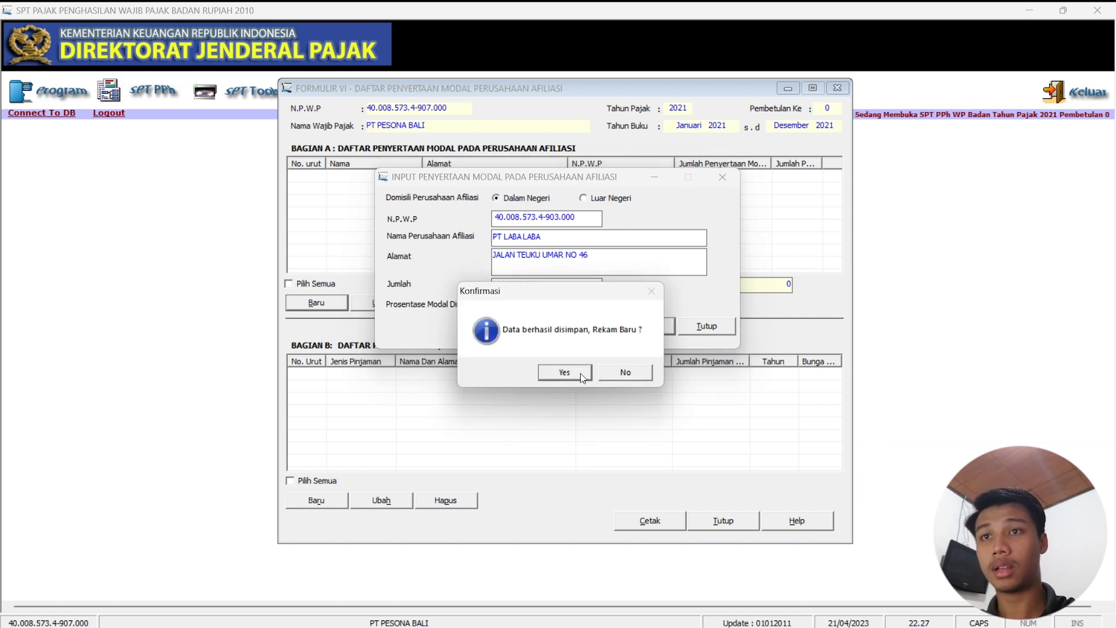
click(587, 372)
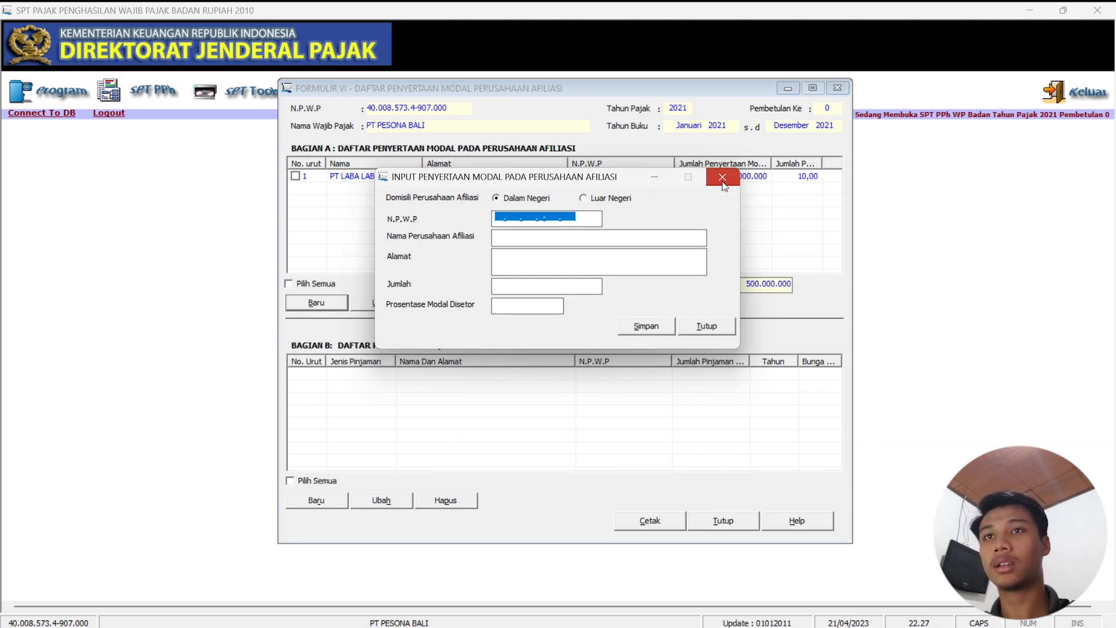
click(723, 177)
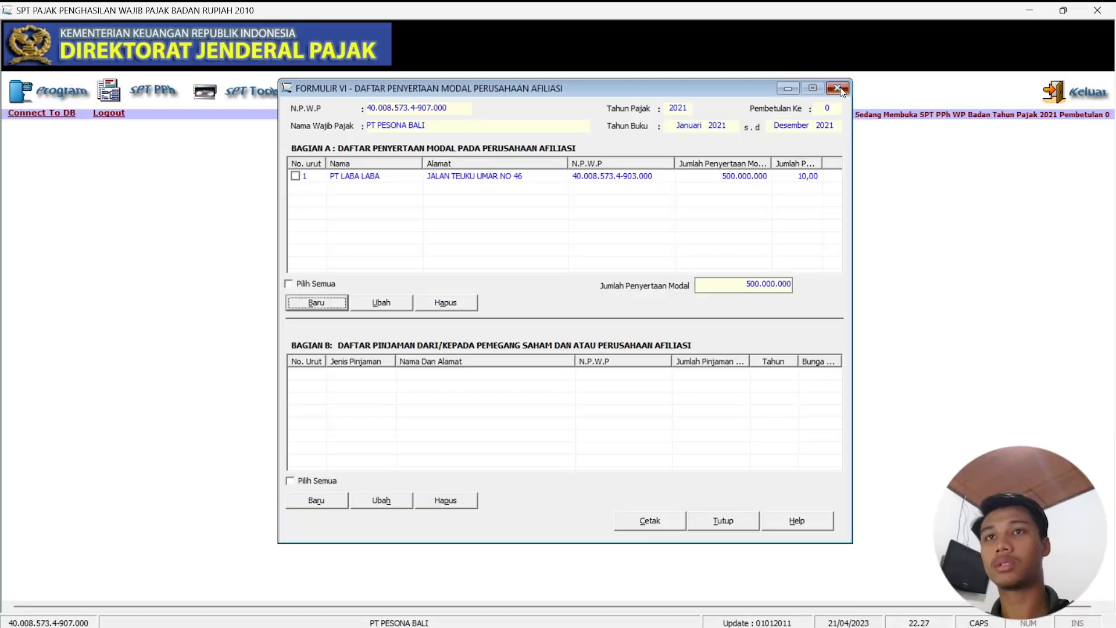
Close Formulir VI and open Formulir 1771-V Daftar Pemegang Saham from the Lampiran menu.
click(841, 86)
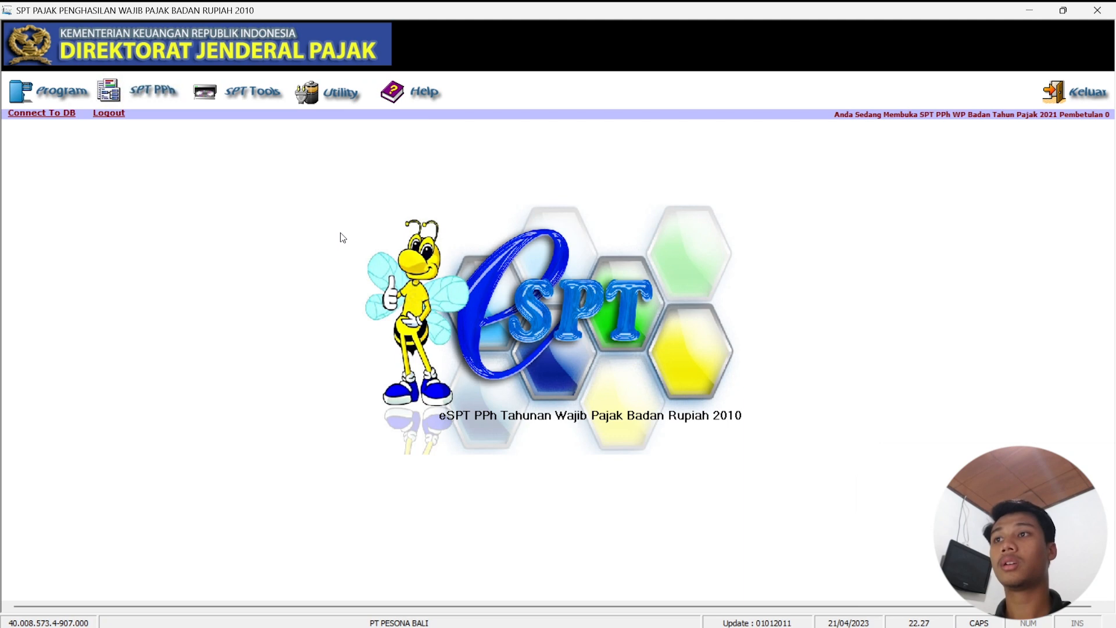
click(143, 90)
mouse_move(157, 137)
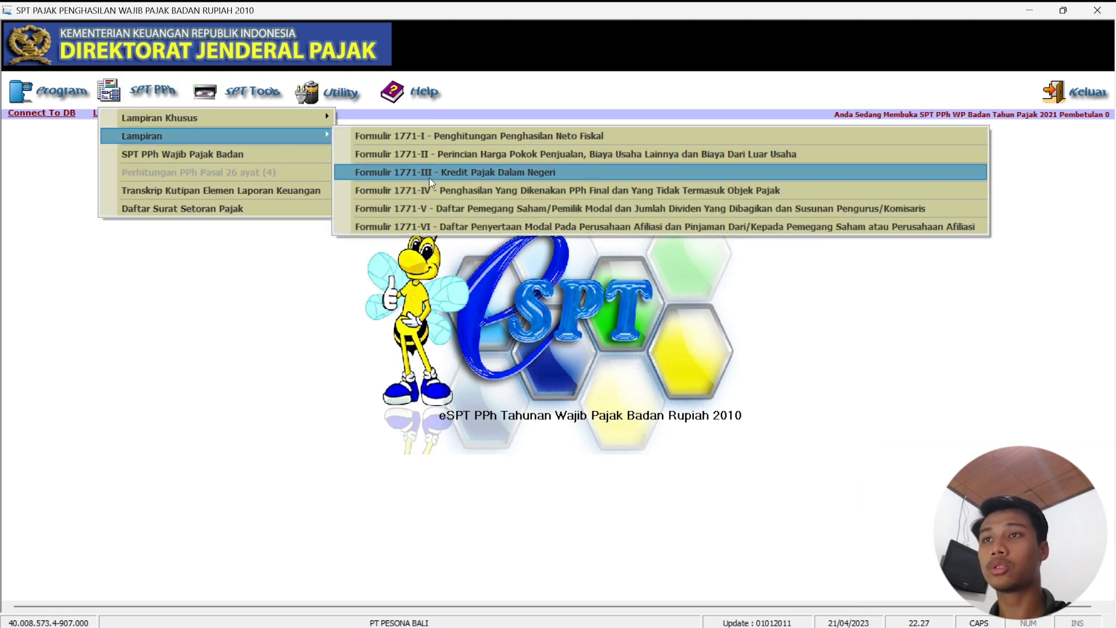
click(430, 209)
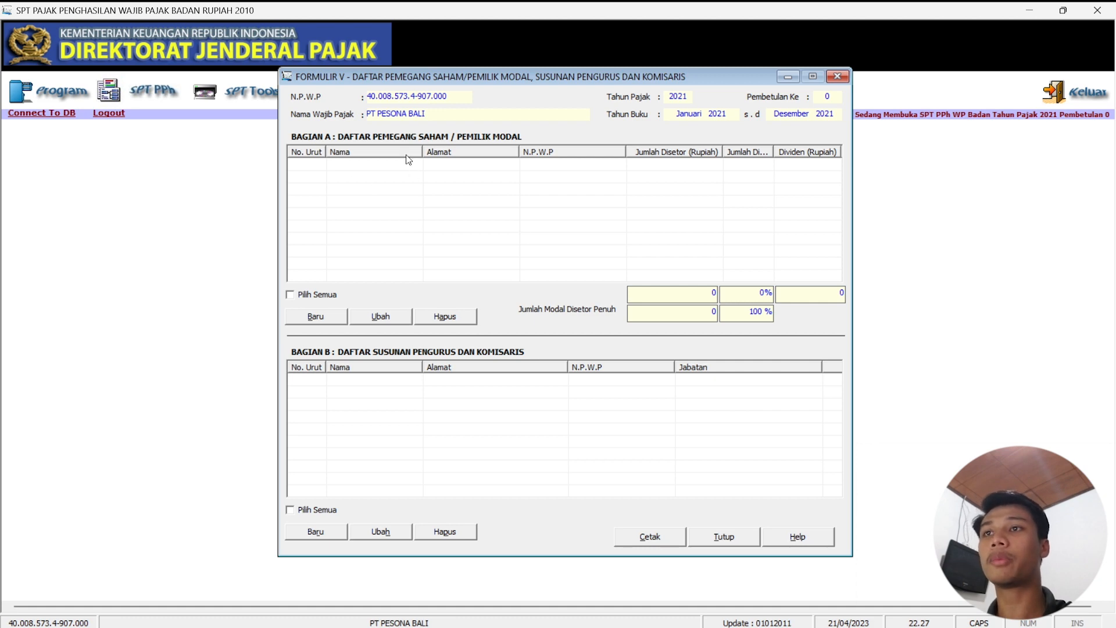
Review the PENGURUS & PEMEGANG SAHAM sheet in Excel, then start a new shareholder entry in eSPT.
mouse_move(569, 627)
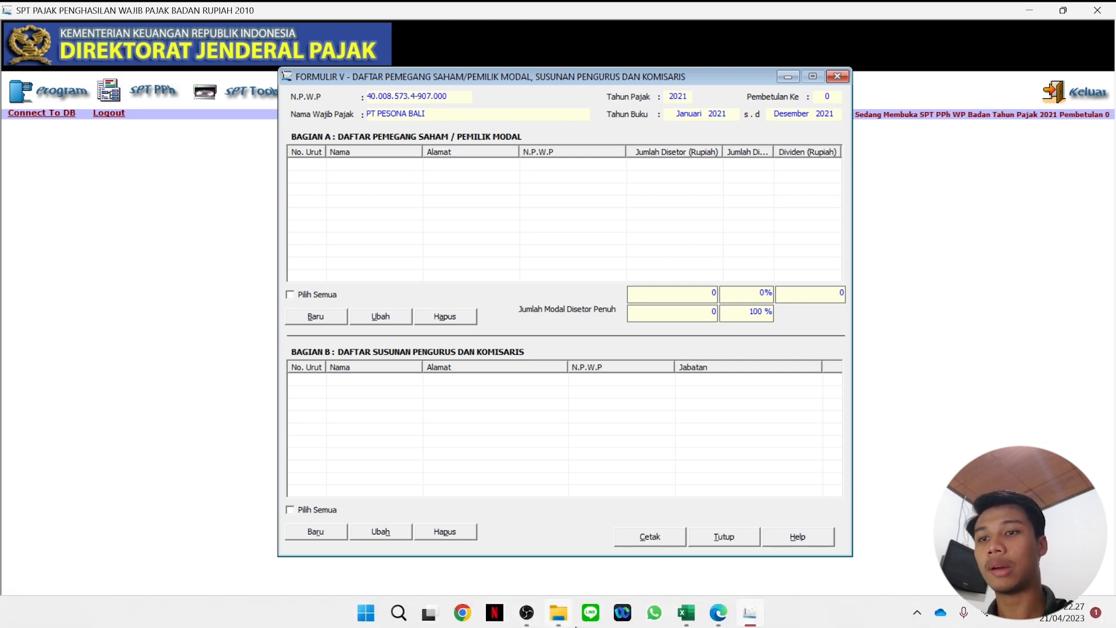
click(693, 621)
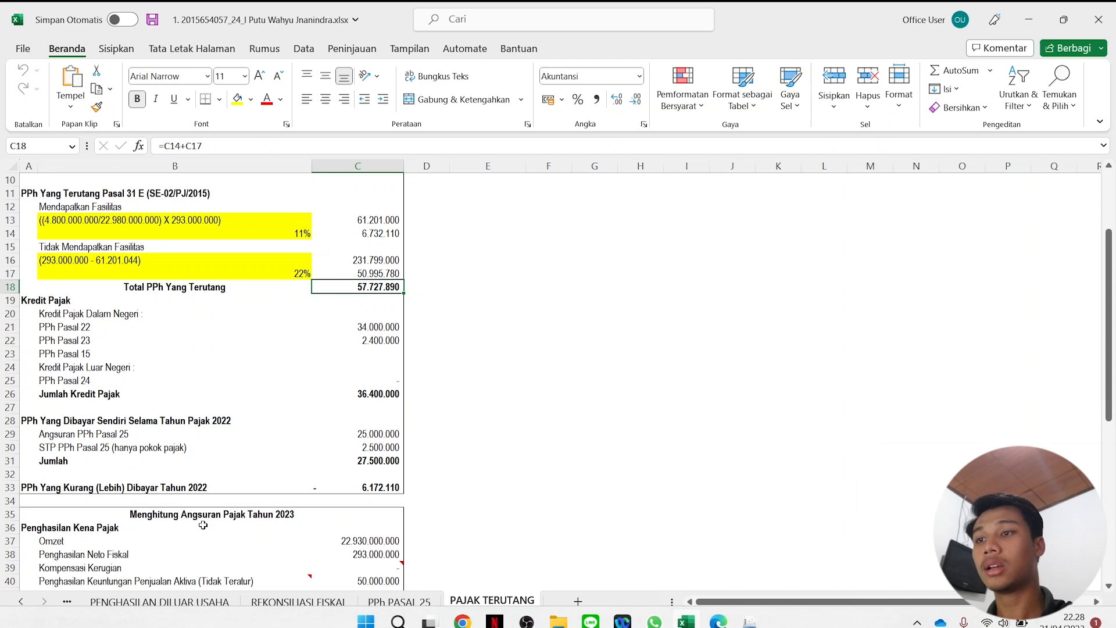
click(65, 605)
click(67, 605)
click(274, 606)
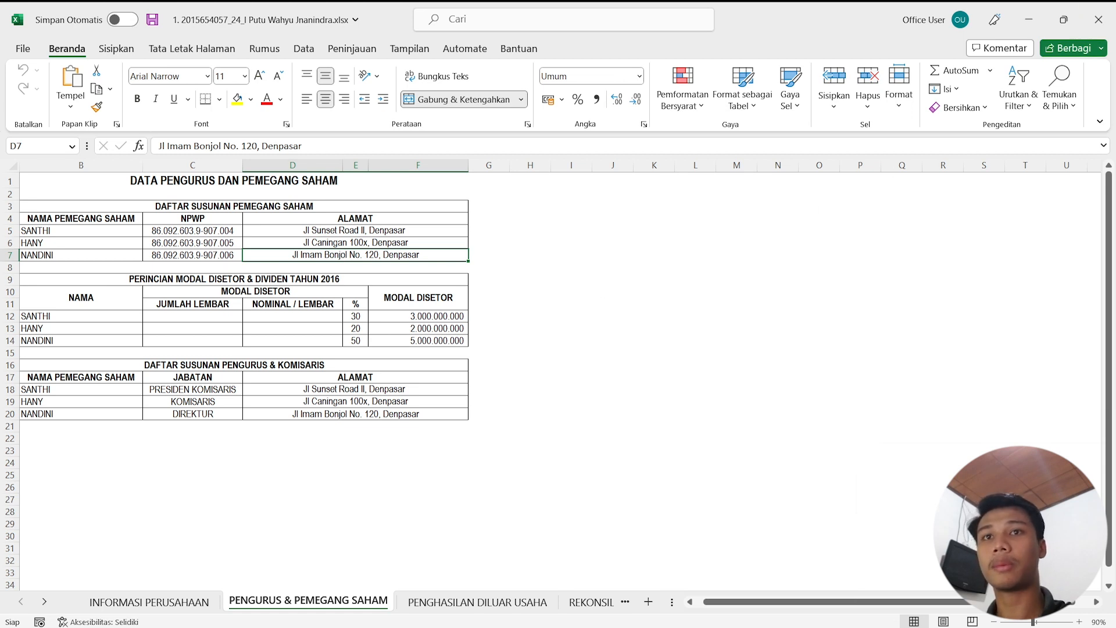
mouse_move(607, 617)
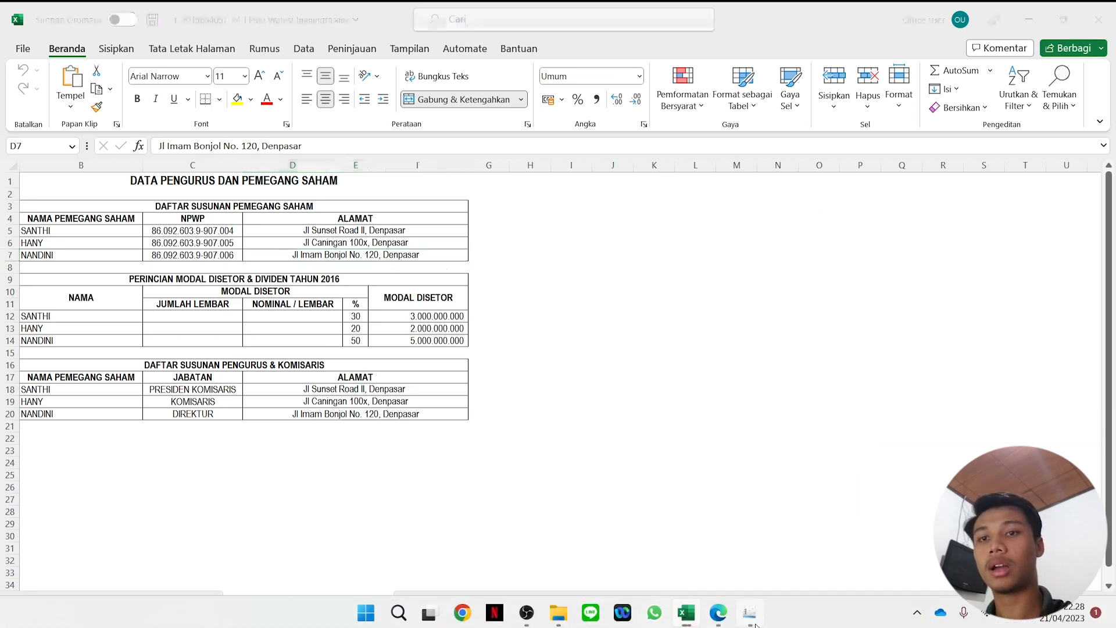
click(750, 613)
click(336, 319)
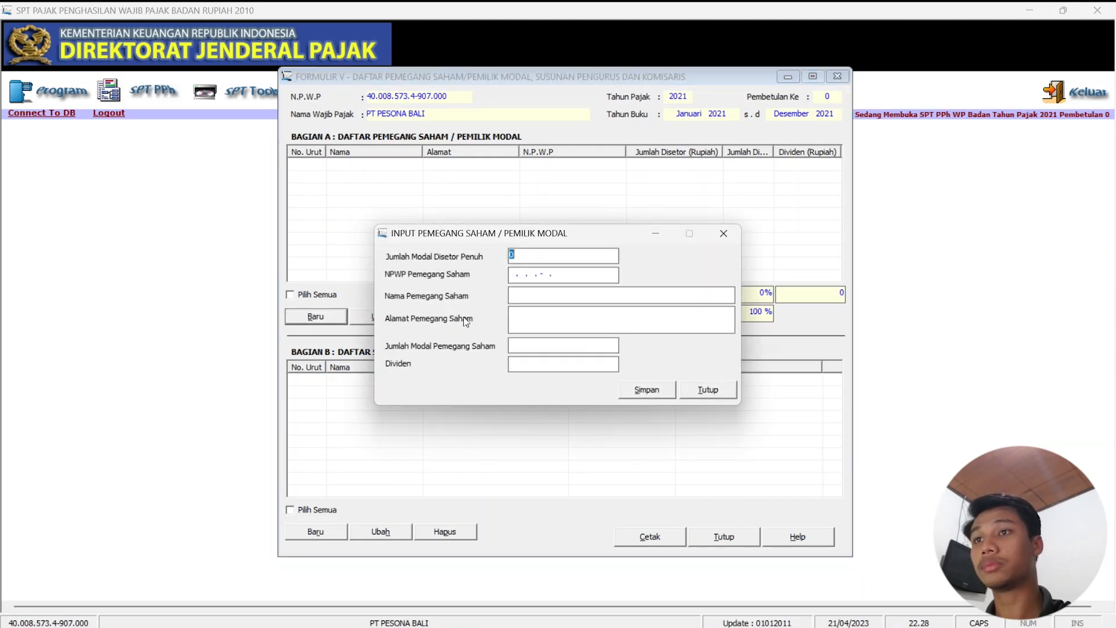
Set total paid-in capital to 10.000.000.000 and paste the first shareholder's NPWP from Excel cell C5.
key(BackSpace)
text(10000000000)
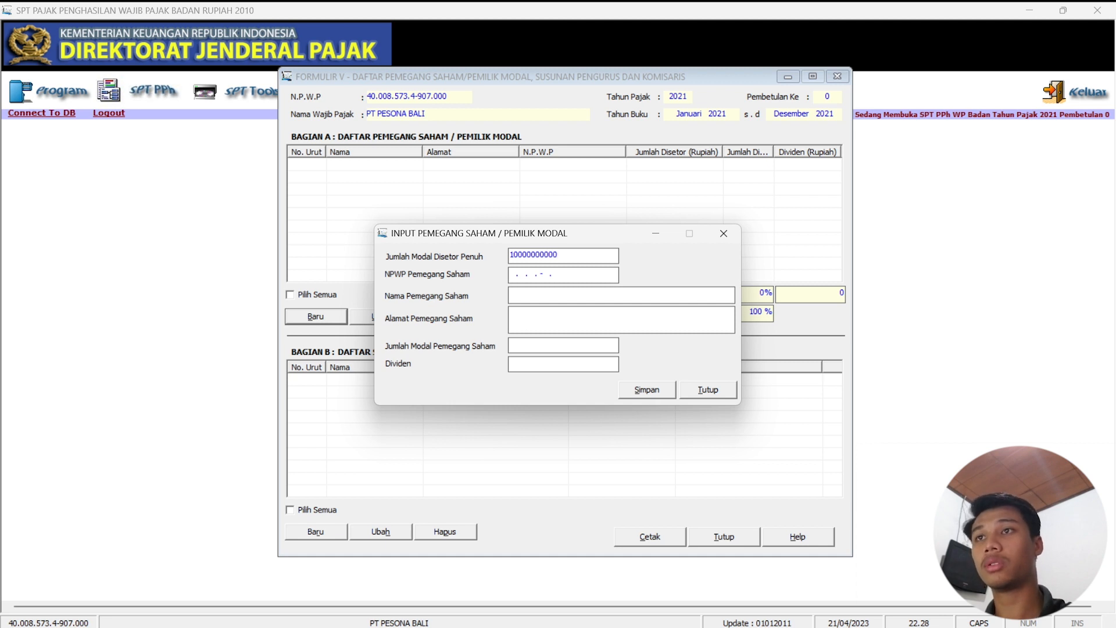
key(Tab)
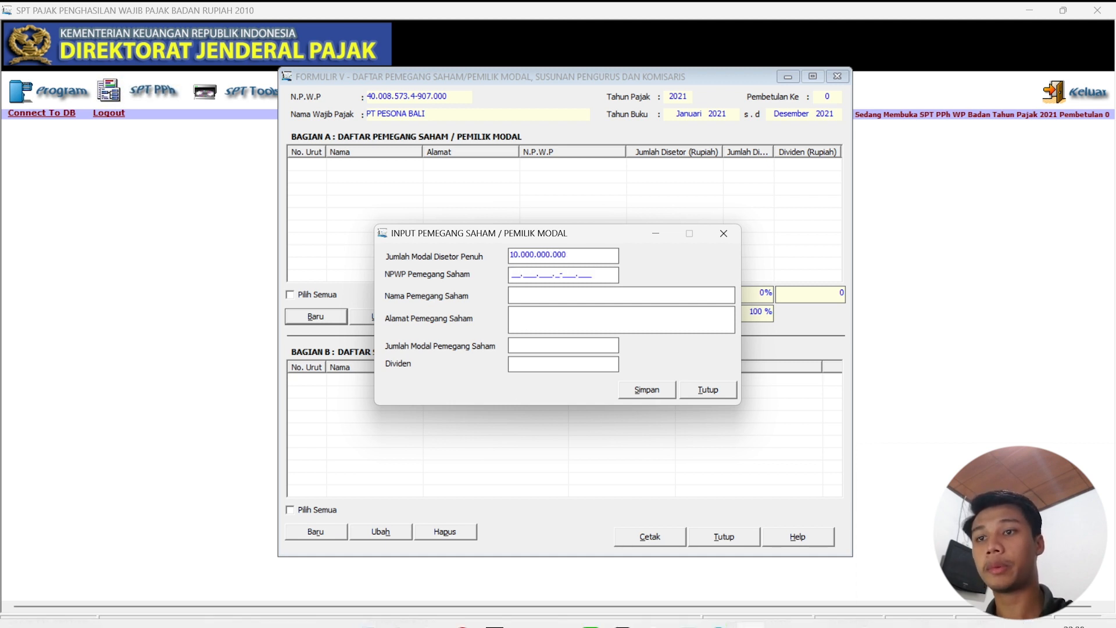
click(686, 517)
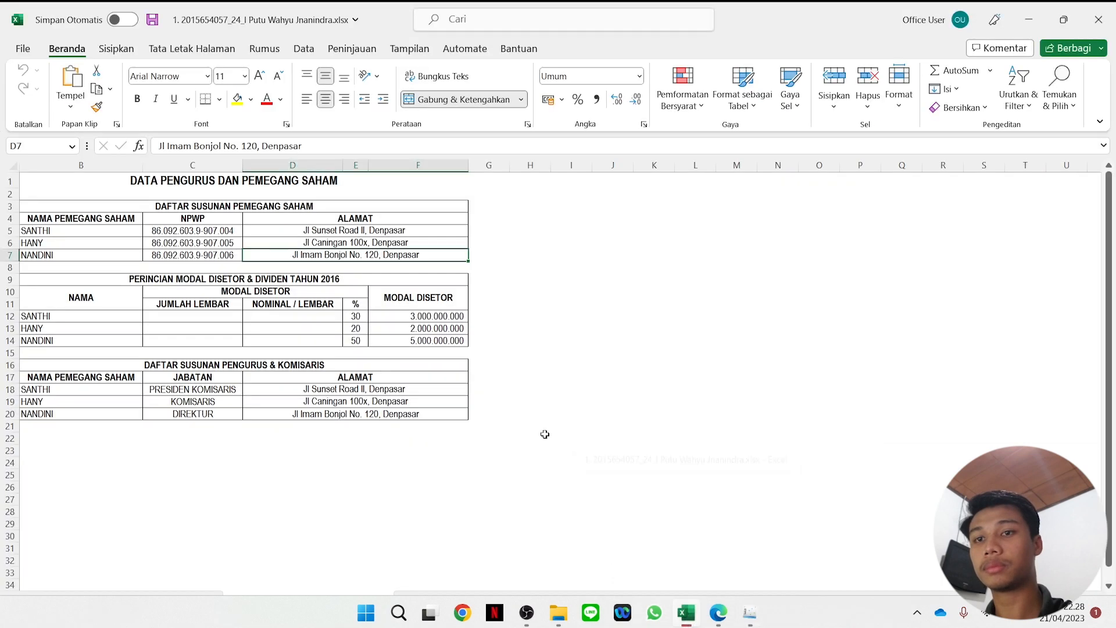
click(226, 230)
drag(258, 145, 163, 145)
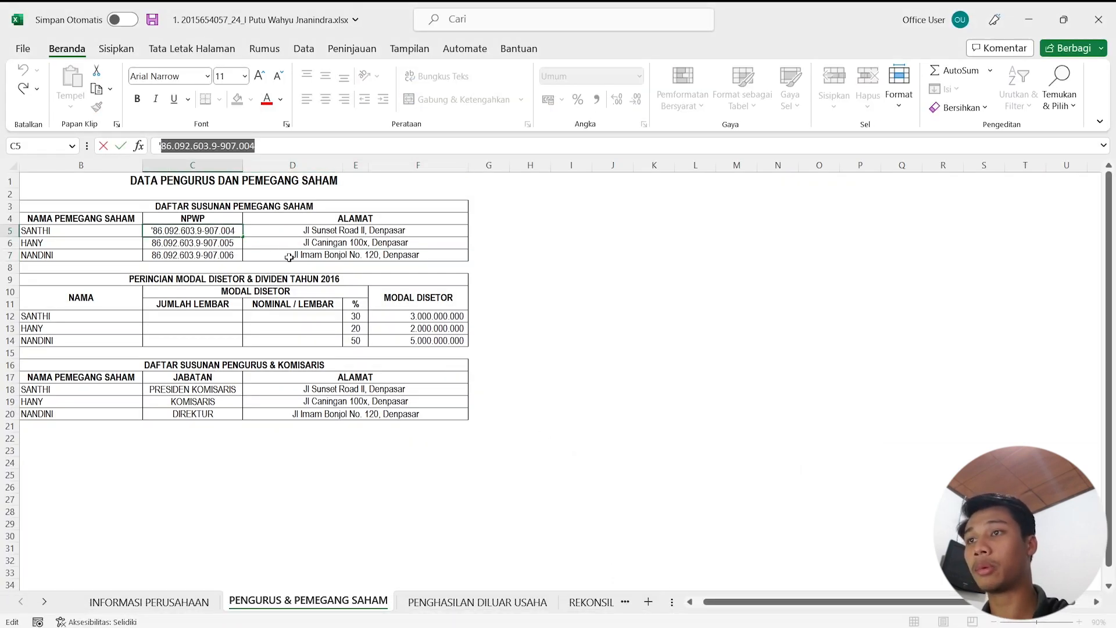
key(ctrl+c)
click(1029, 19)
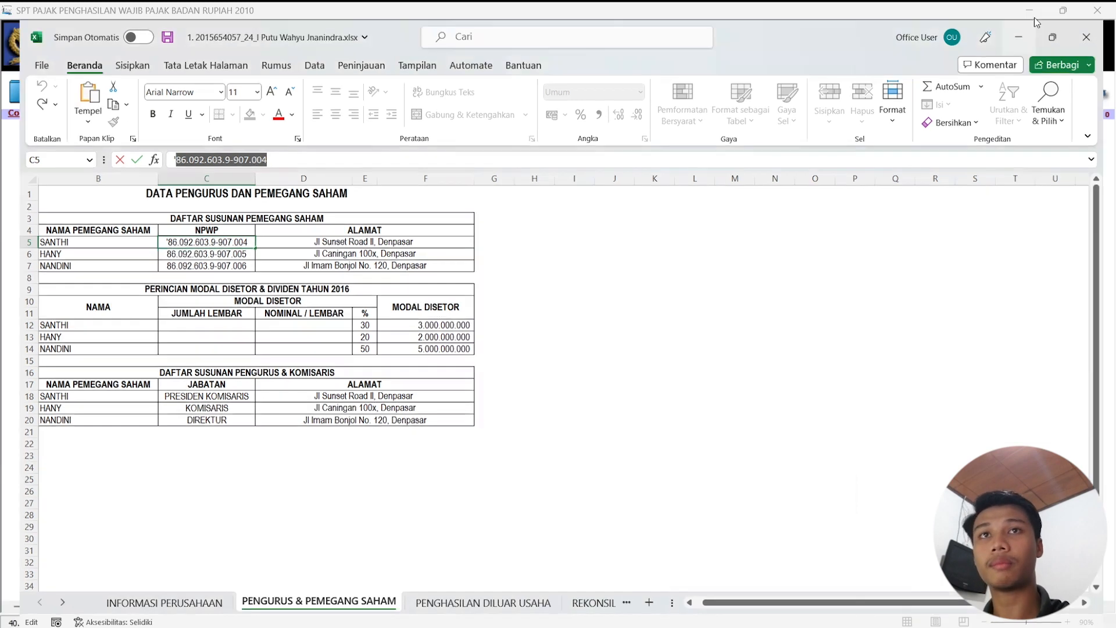
double_click(520, 275)
click(518, 276)
key(ctrl+v)
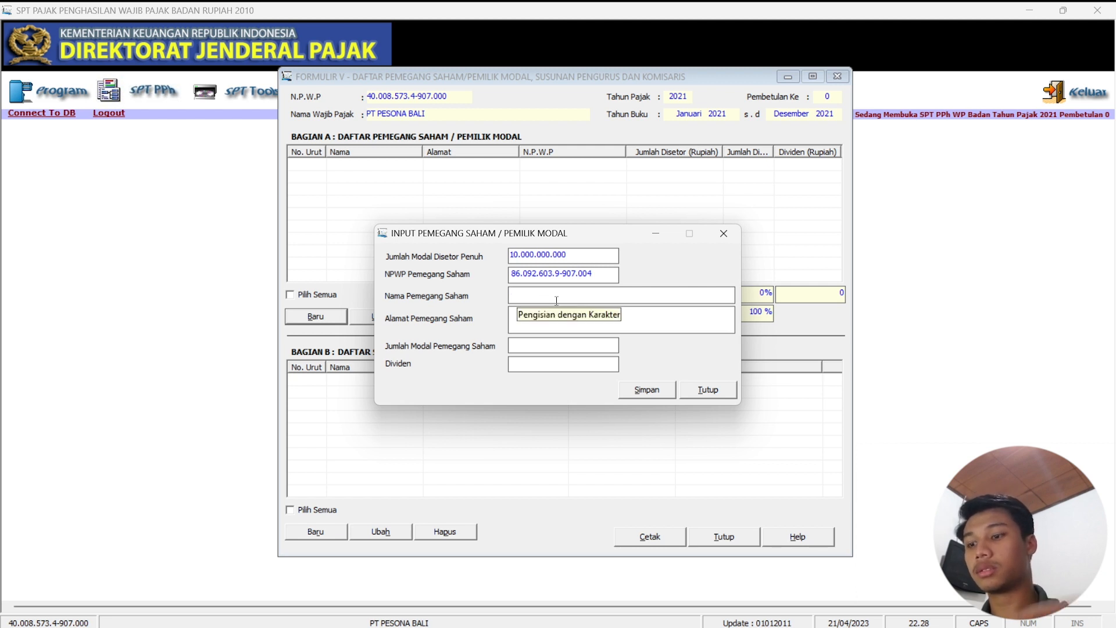
Enter the shareholder's name and paste their address copied from Excel cell D5.
click(556, 300)
text(SANTHI)
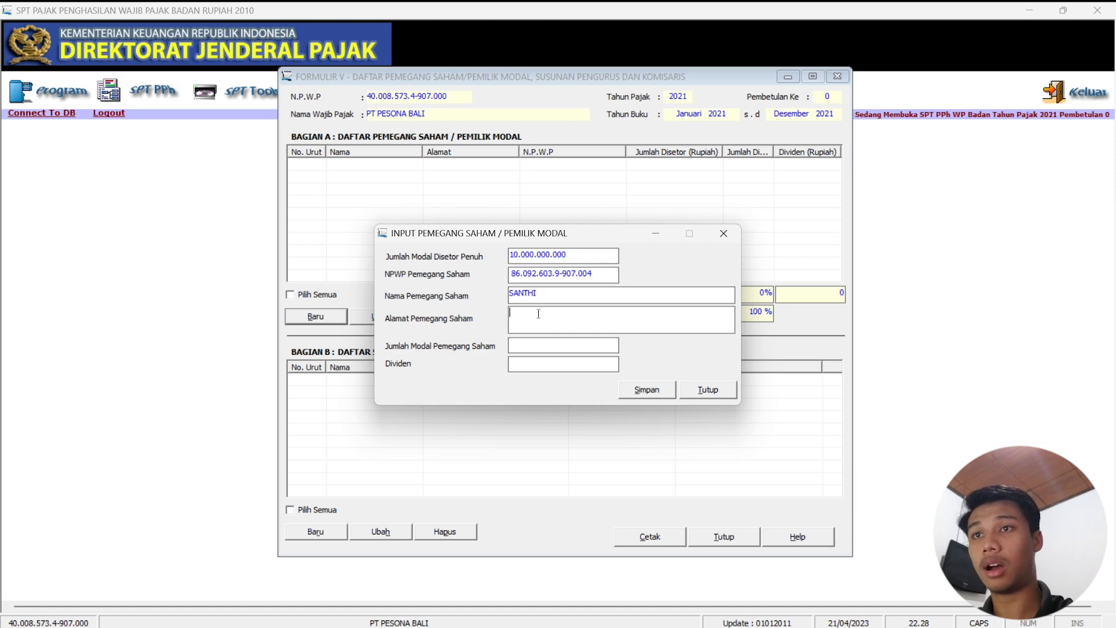
click(686, 612)
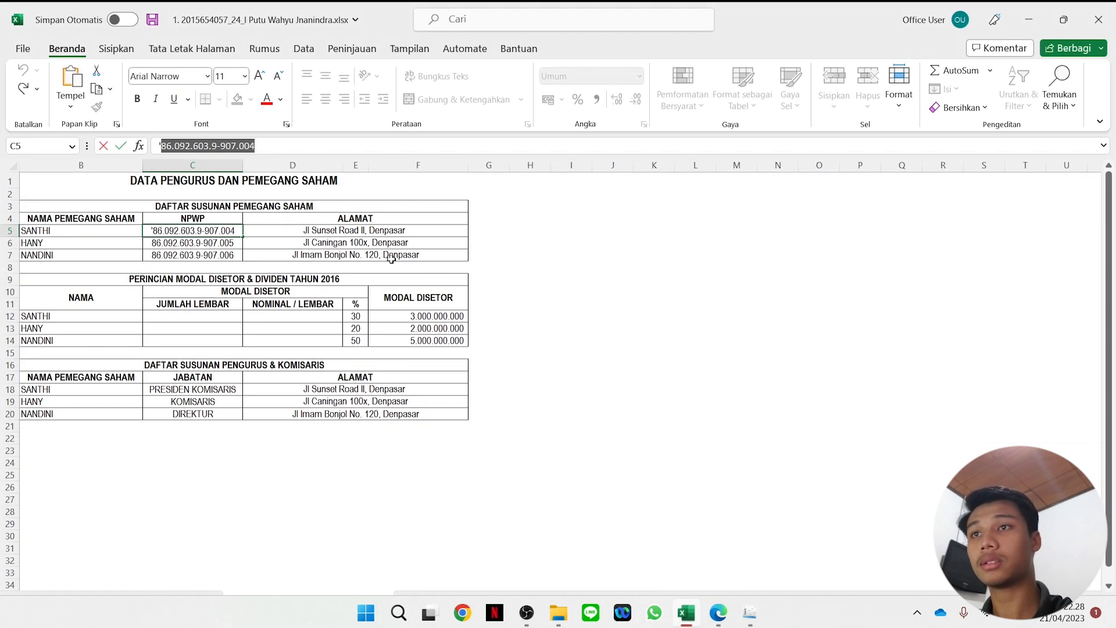
click(355, 230)
drag(275, 146, 105, 148)
key(ctrl+c)
click(1029, 19)
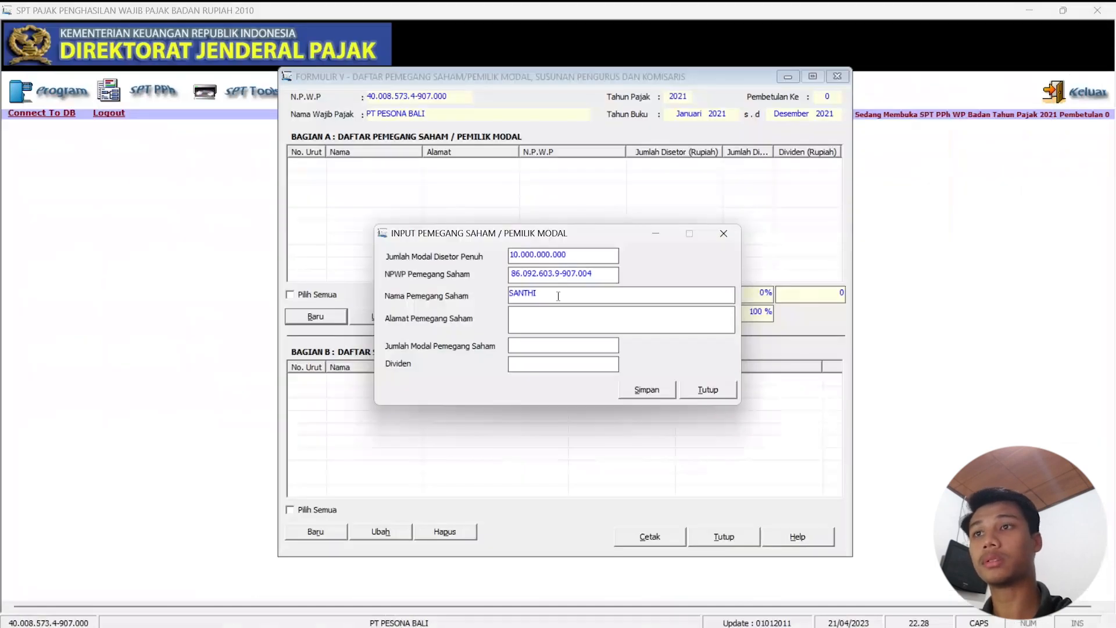
key(ctrl+v)
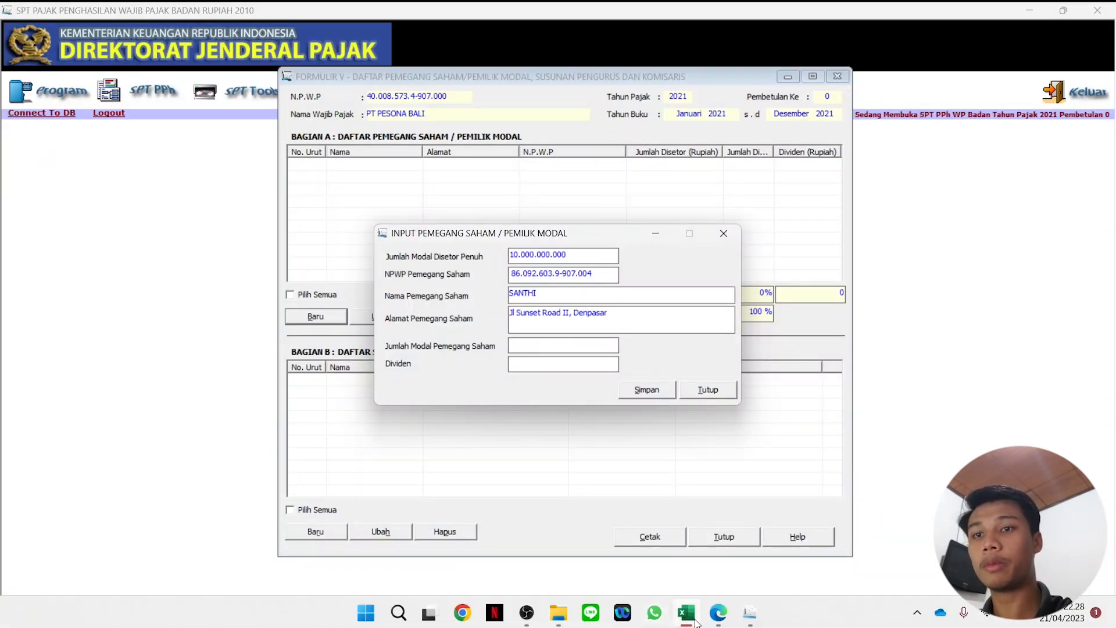
Confirm the 3.000.000.000 paid-in capital from cell F12 and save the shareholder record.
click(689, 620)
click(453, 321)
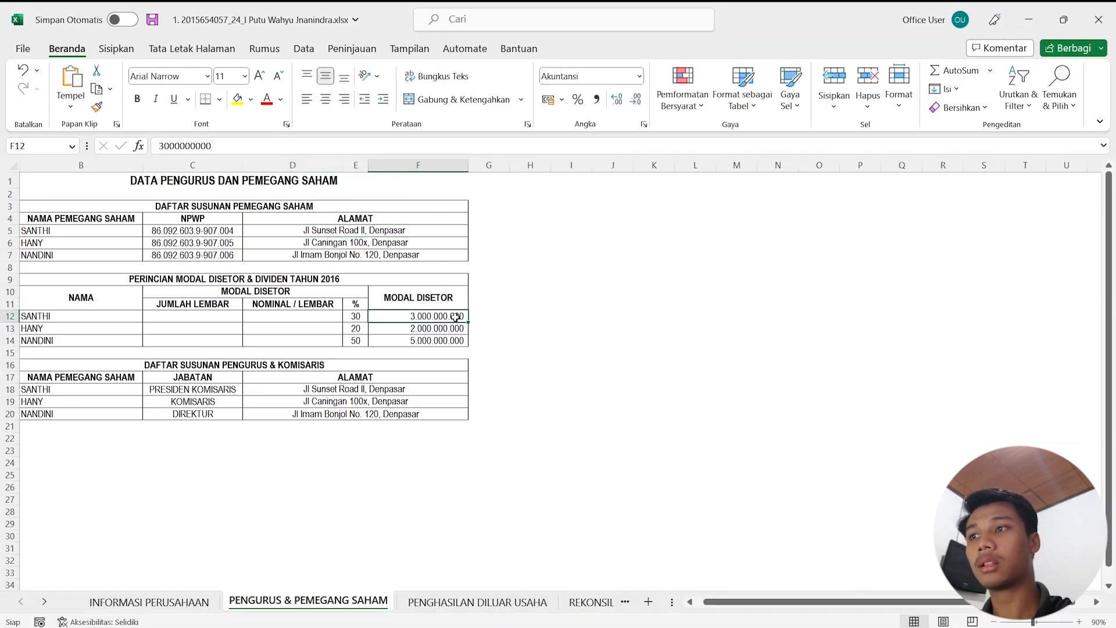
click(1029, 19)
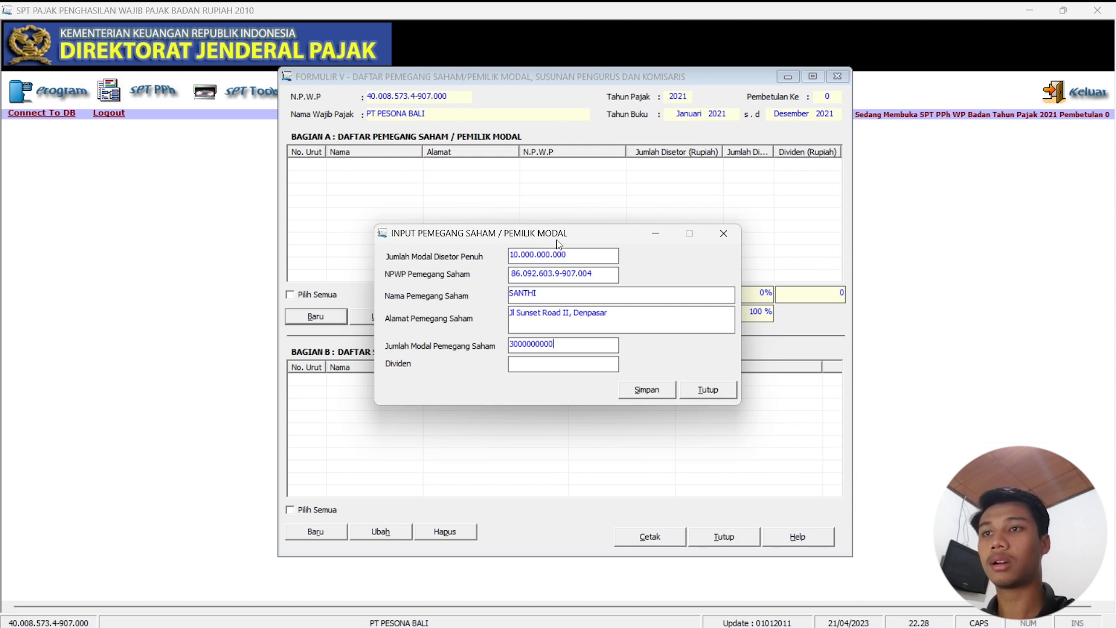
click(529, 365)
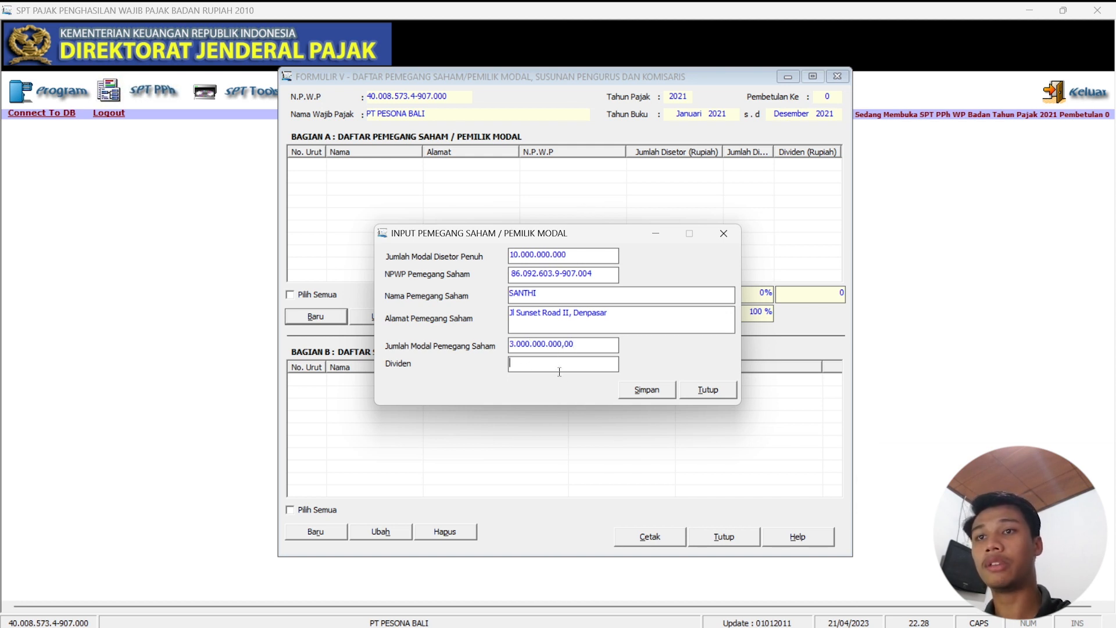
click(657, 391)
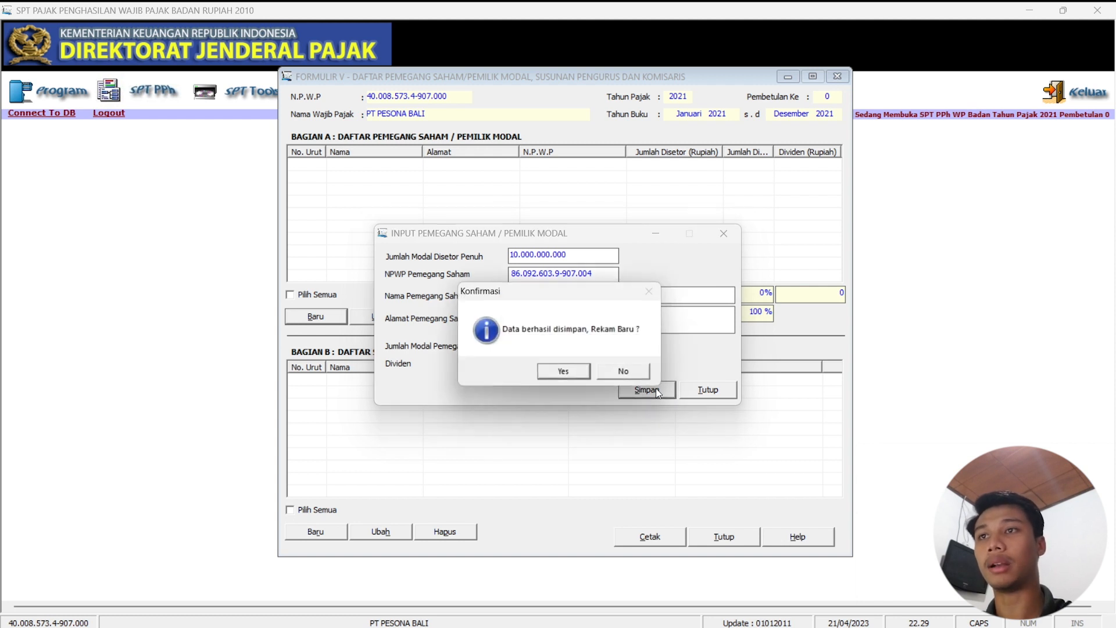
click(565, 373)
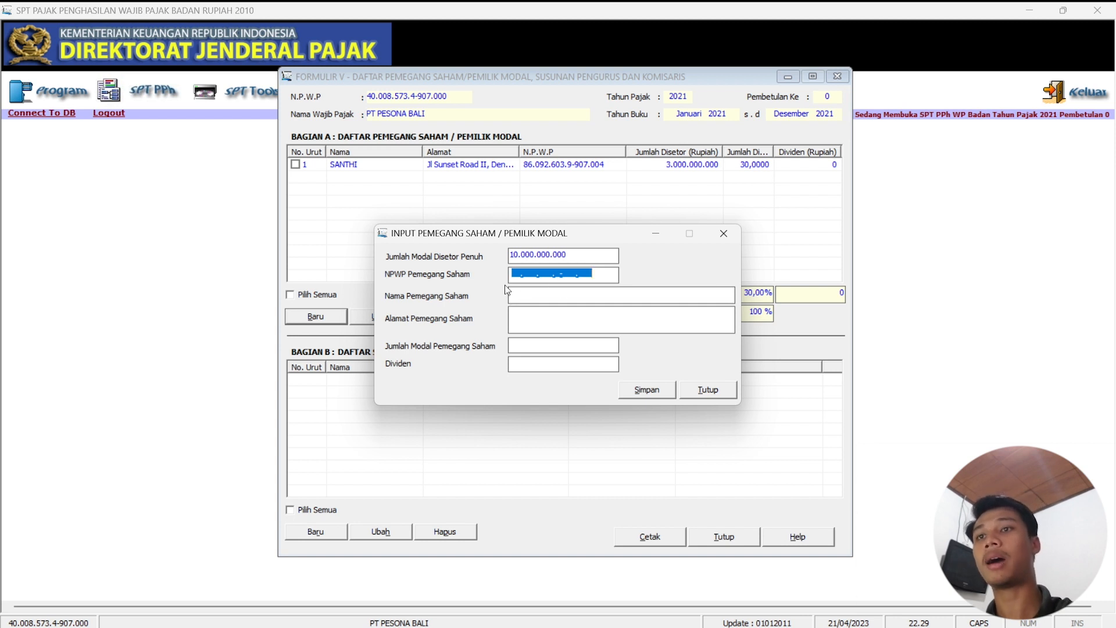
Enter the second shareholder's NPWP, correcting its ending, and type their name.
click(511, 273)
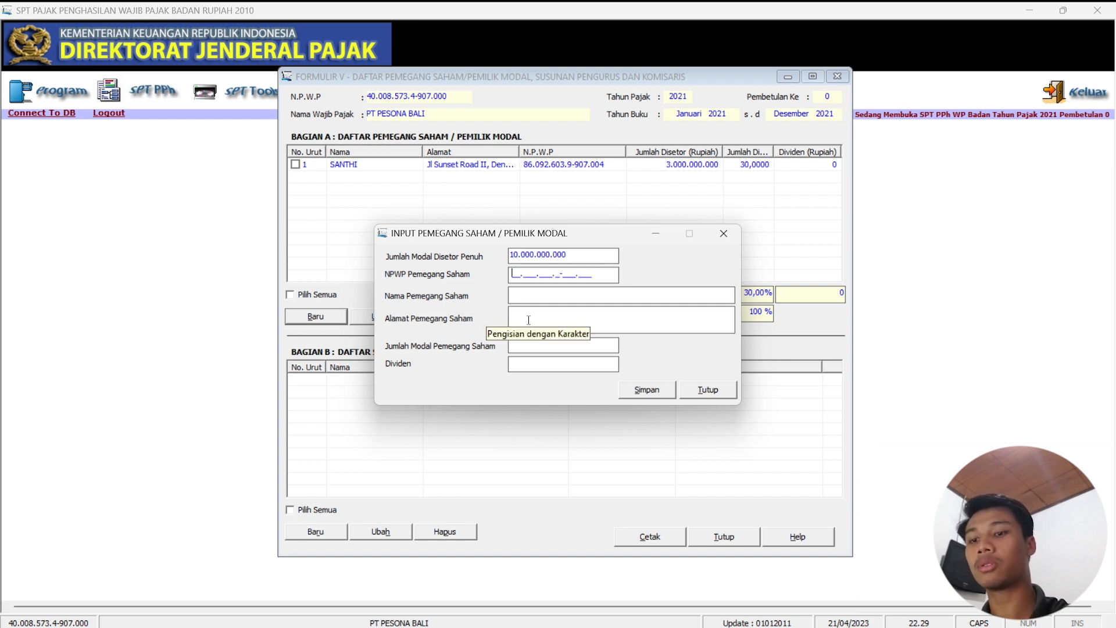
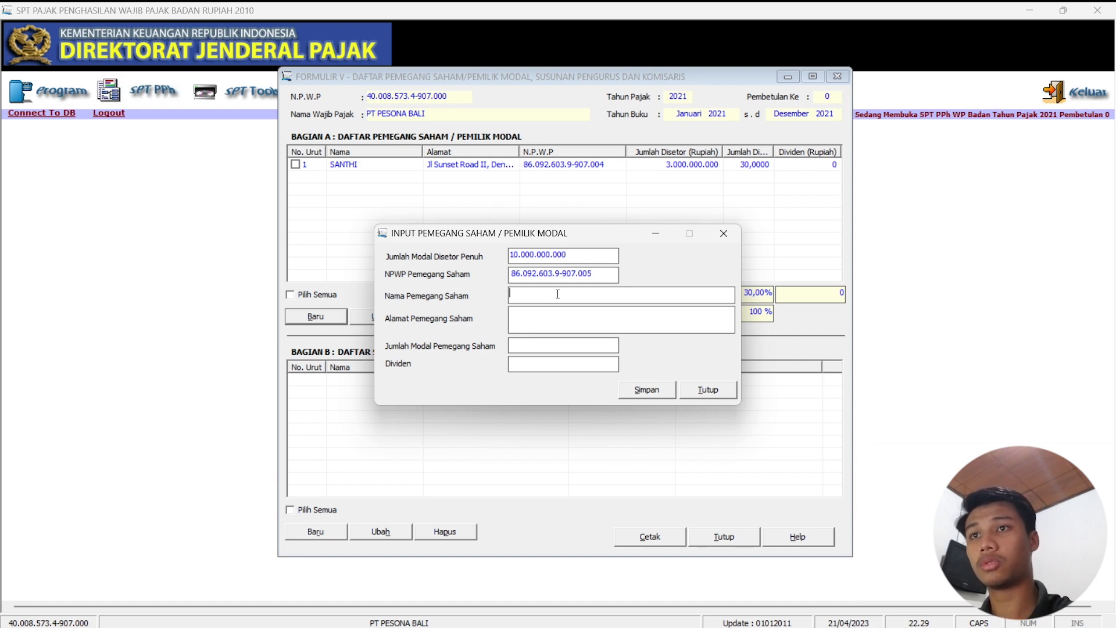
click(551, 296)
text(HANY)
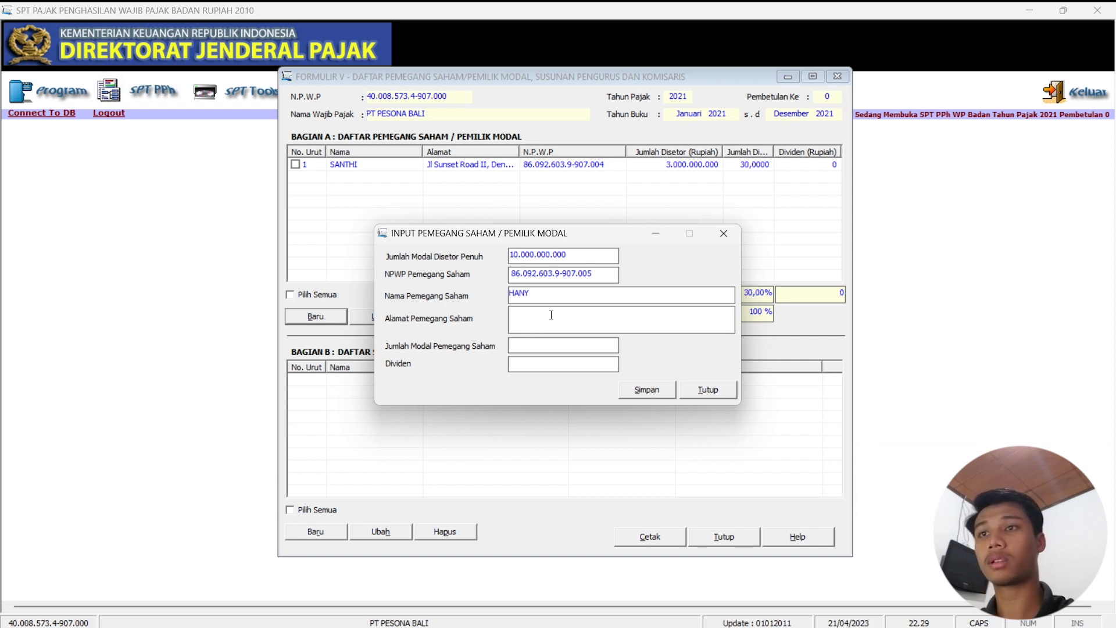
Paste the second shareholder's address copied from Excel cell D6.
click(721, 612)
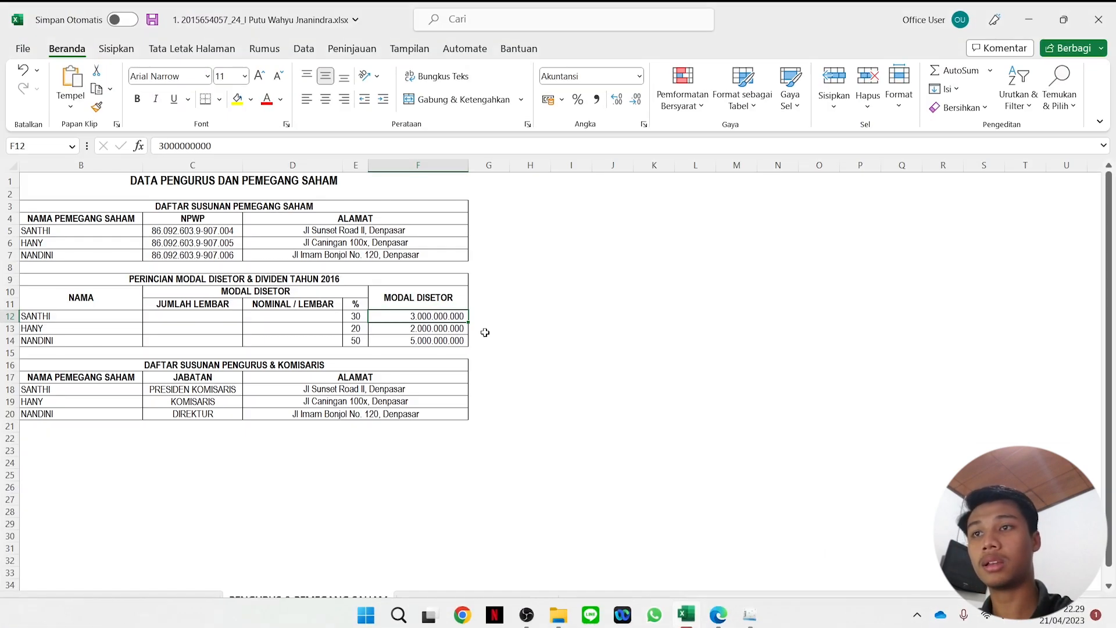
click(396, 248)
drag(273, 146, 160, 146)
key(ctrl+c)
click(1028, 19)
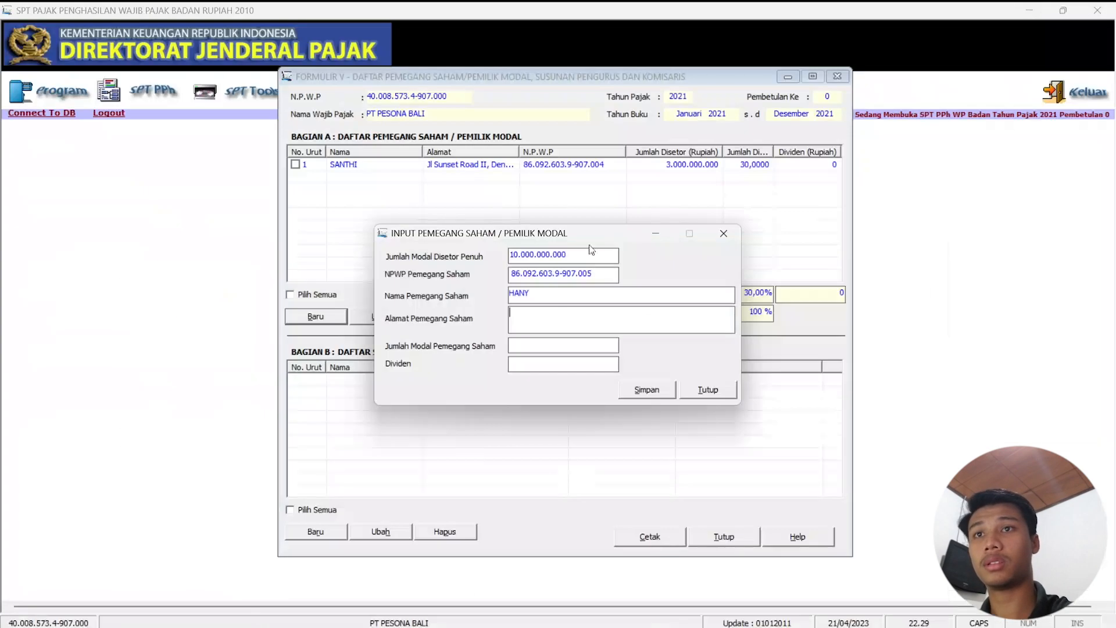
key(ctrl+v)
click(552, 348)
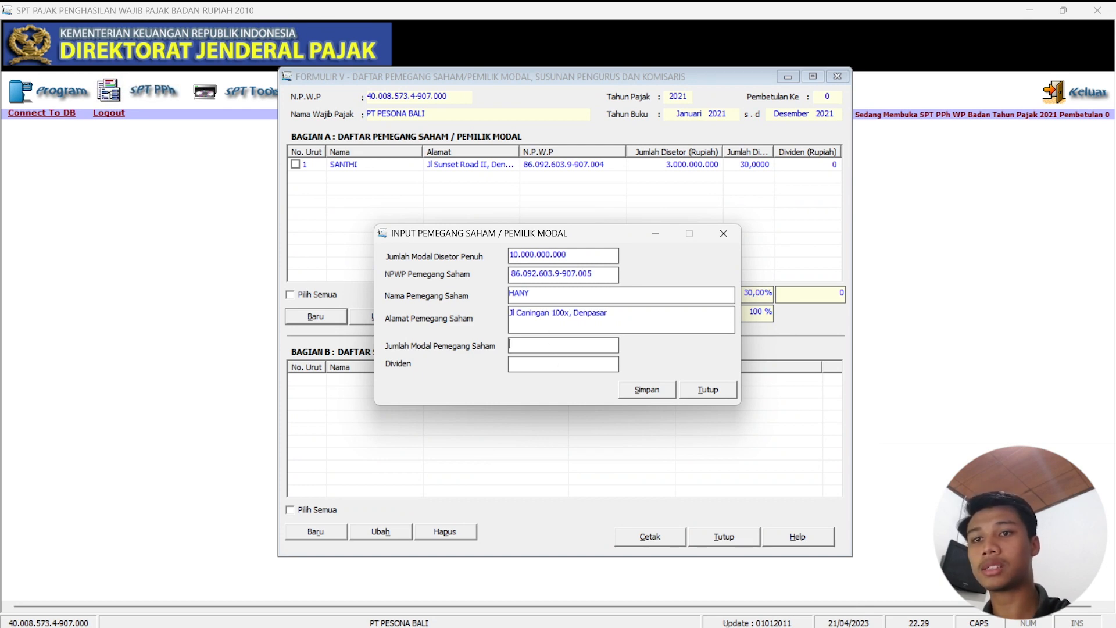
Enter 2.000.000.000 paid-in capital, checked against cell F13, and save the record.
click(691, 616)
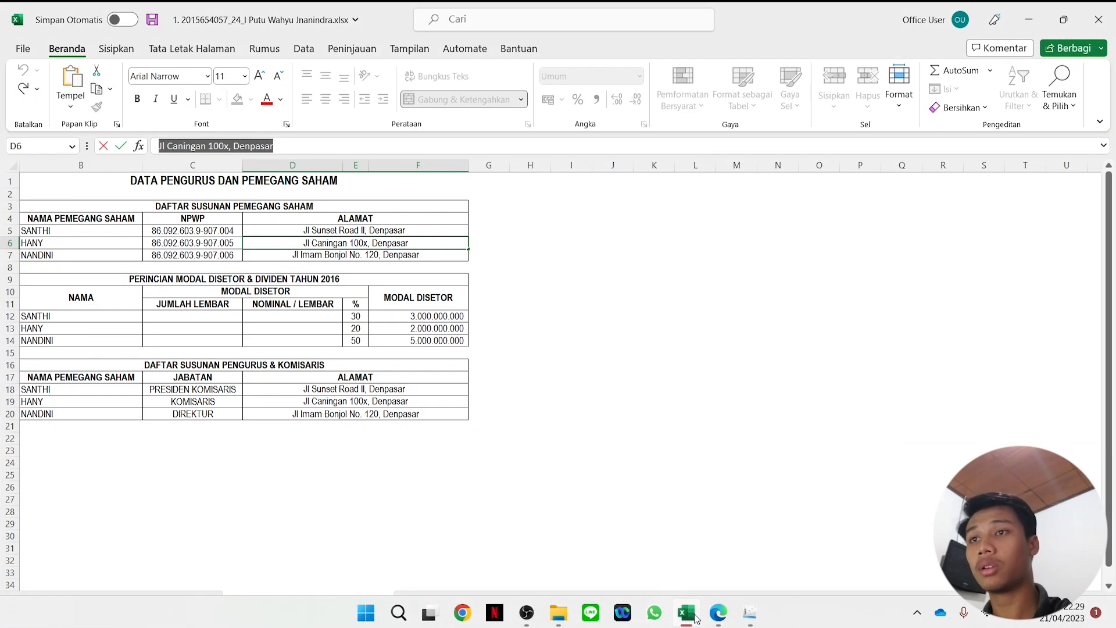
click(448, 327)
click(1029, 19)
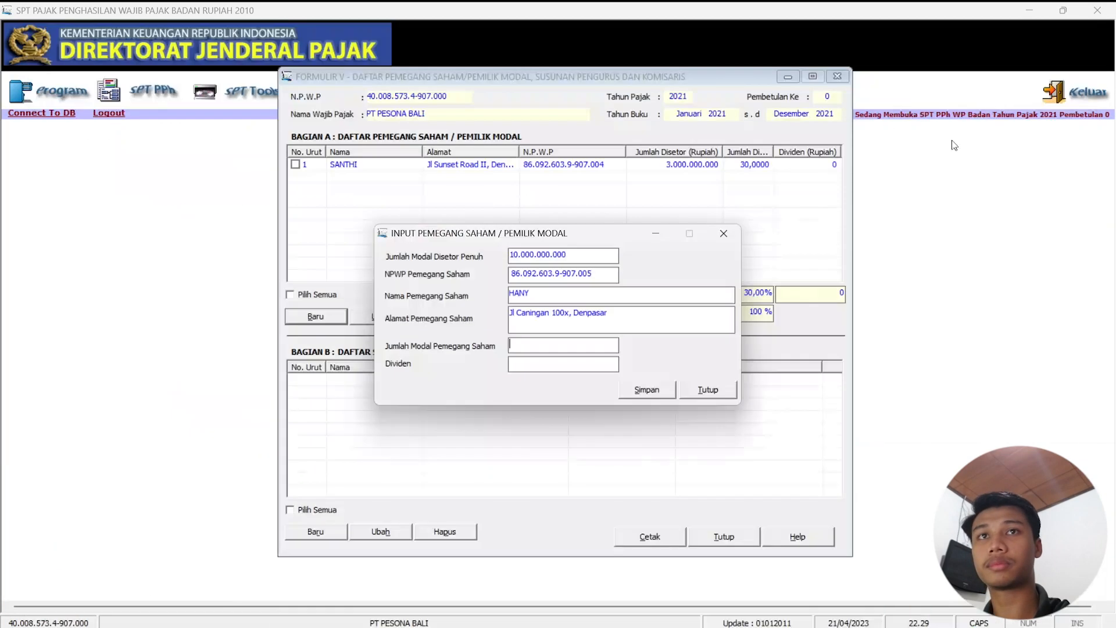
text(2000)
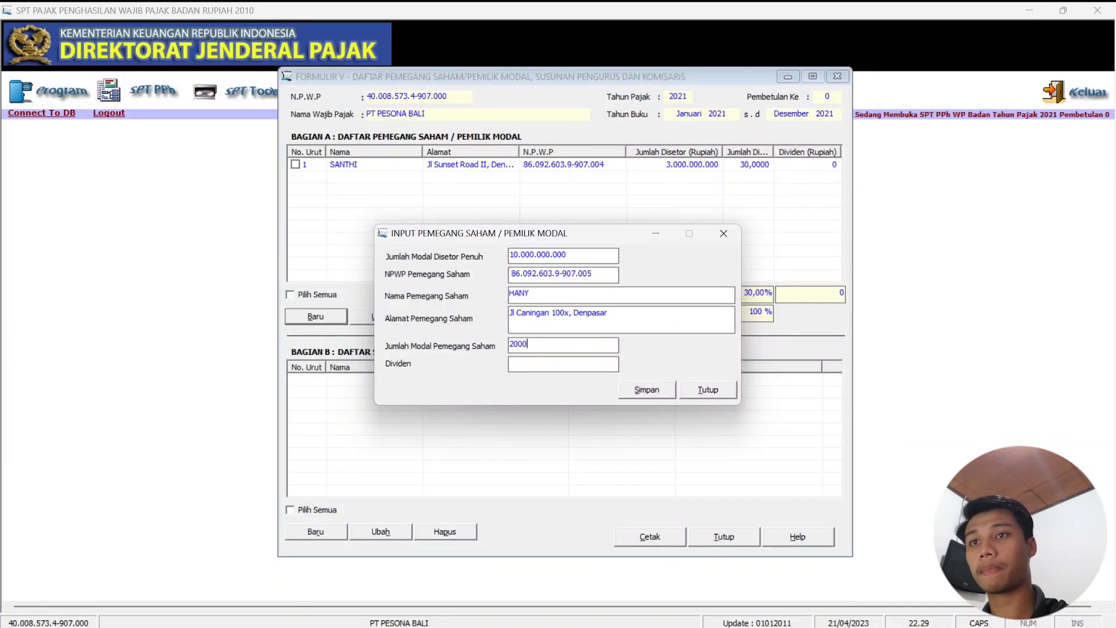
text(000000)
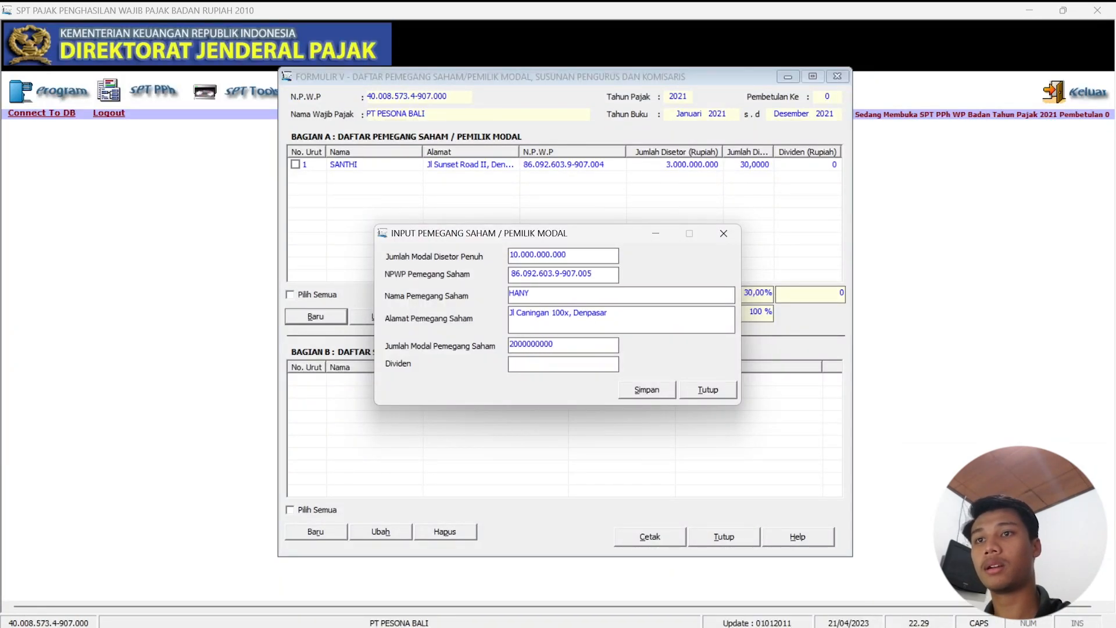
click(575, 363)
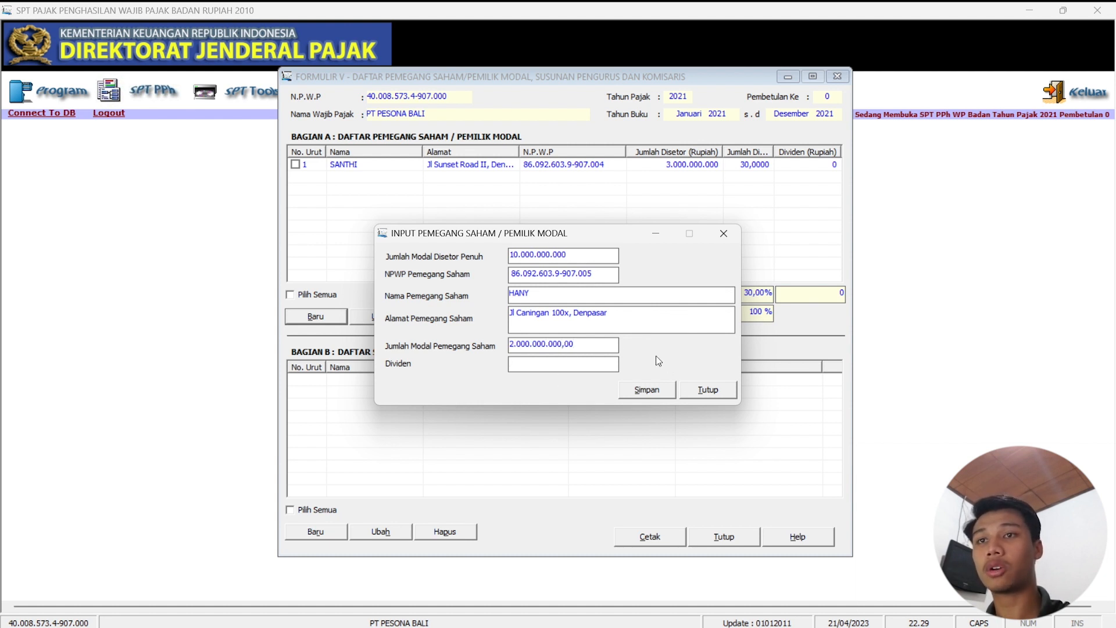
click(647, 390)
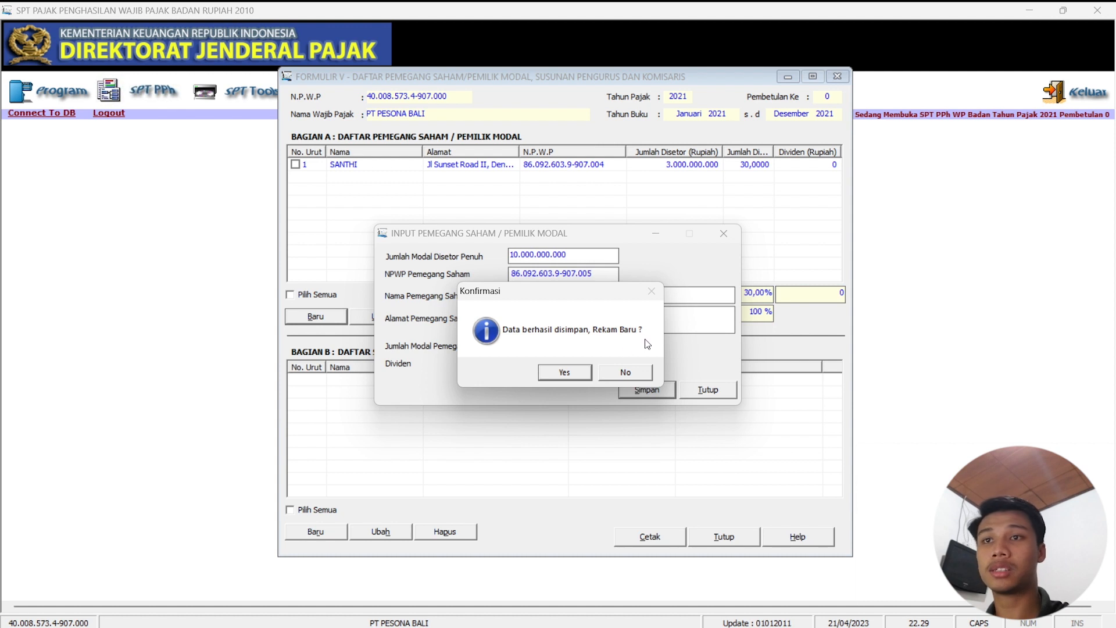
Start a third shareholder record and enter their NPWP and name.
click(565, 373)
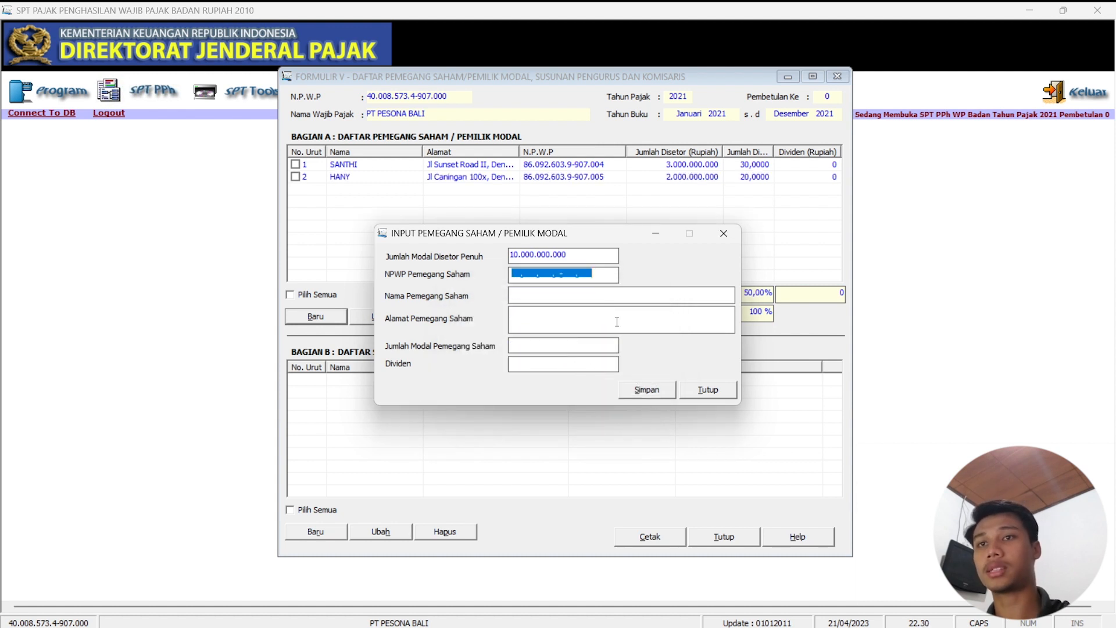
click(525, 277)
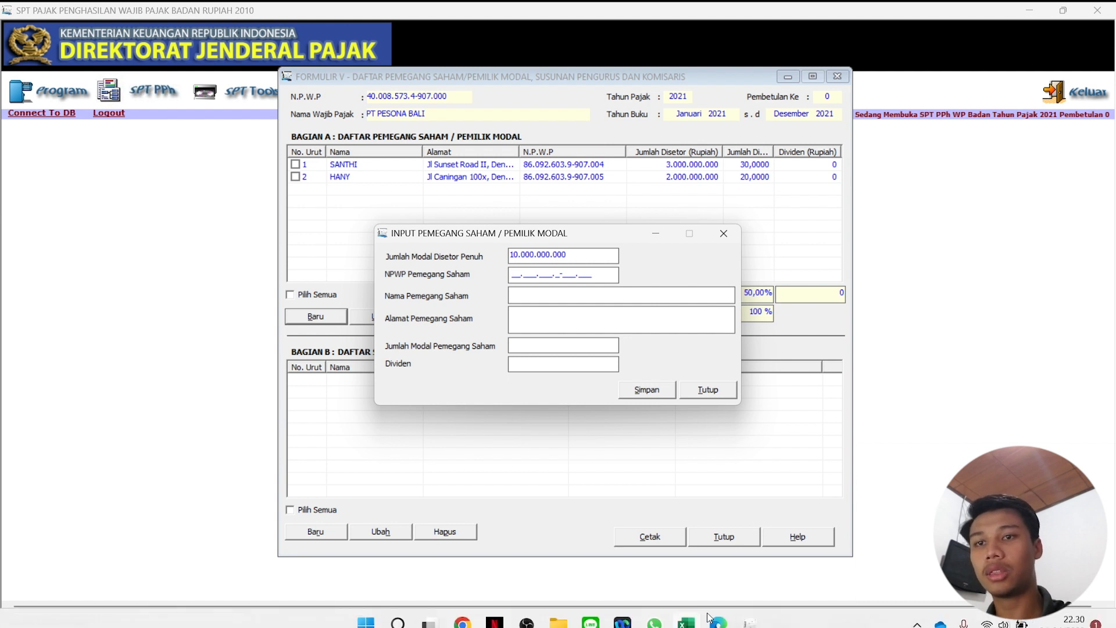
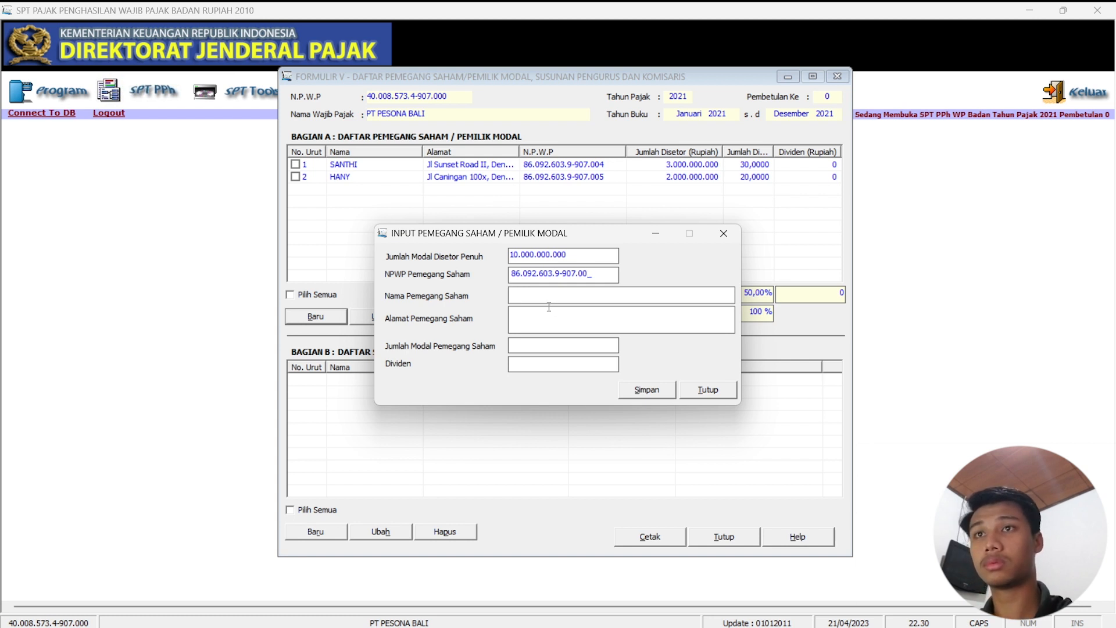
text(NA)
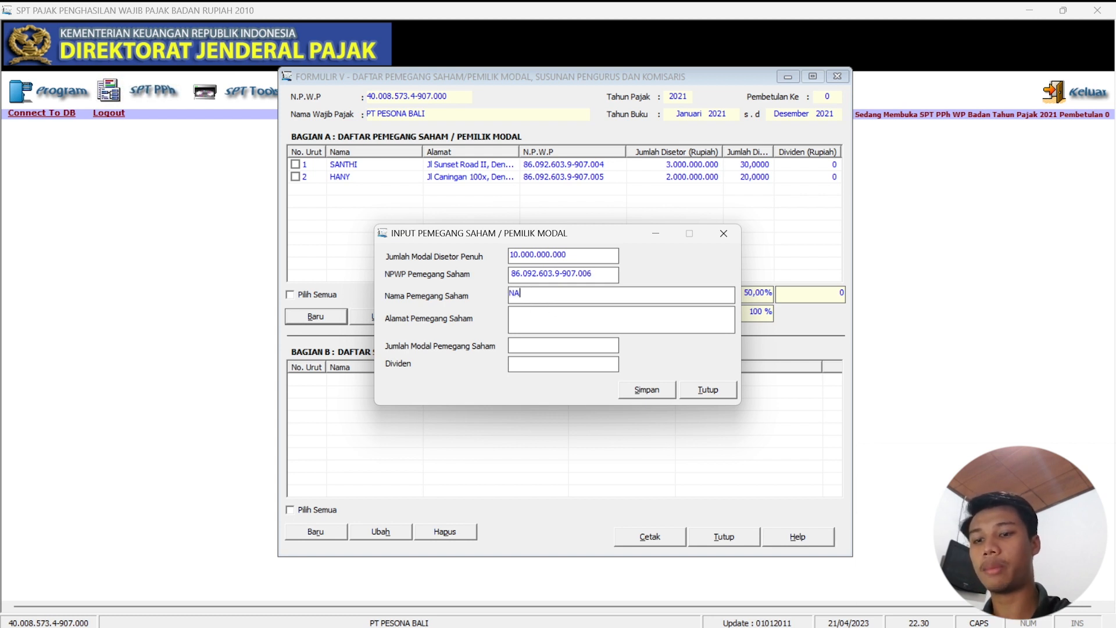
text(NDINI)
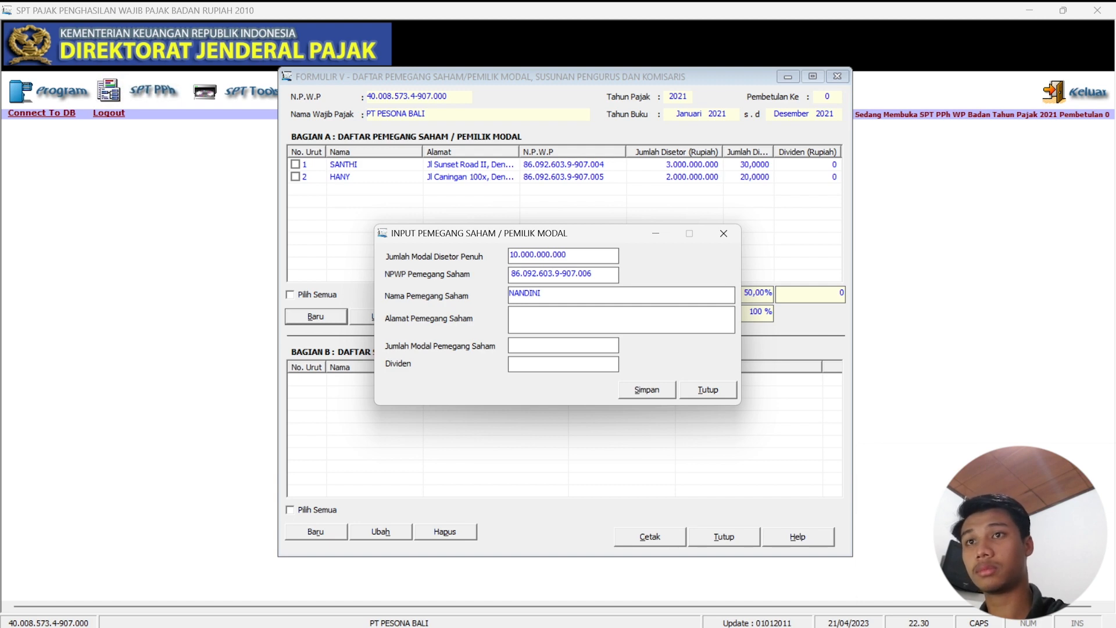
key(Tab)
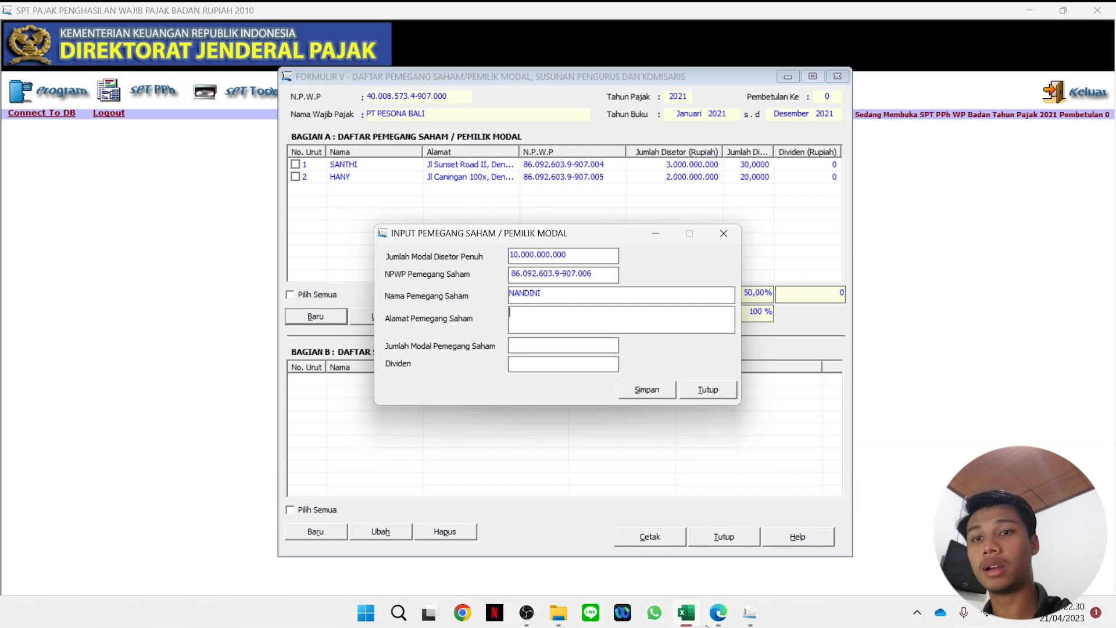
Paste the third shareholder's address copied from Excel cell D7.
click(682, 615)
click(392, 260)
drag(331, 147, 148, 147)
key(ctrl+c)
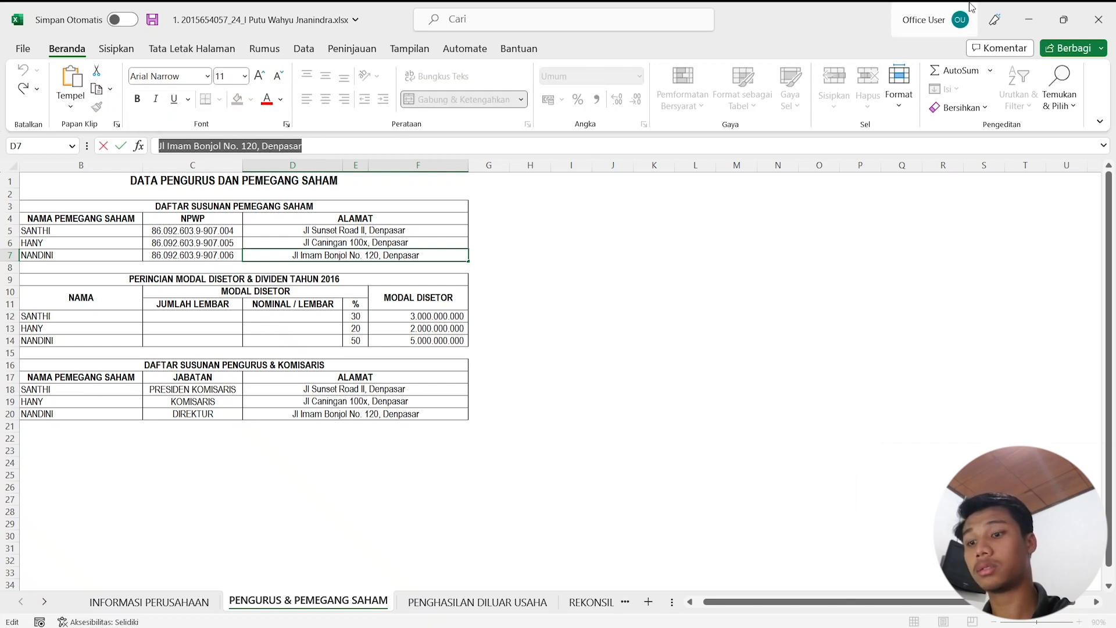
key(alt+Tab)
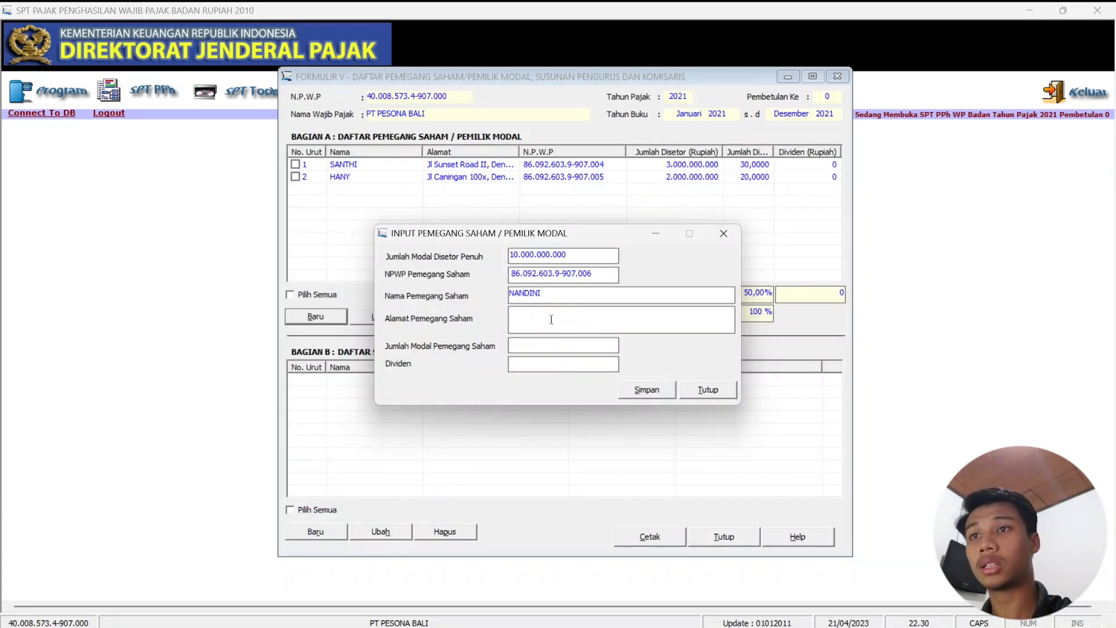
key(ctrl+v)
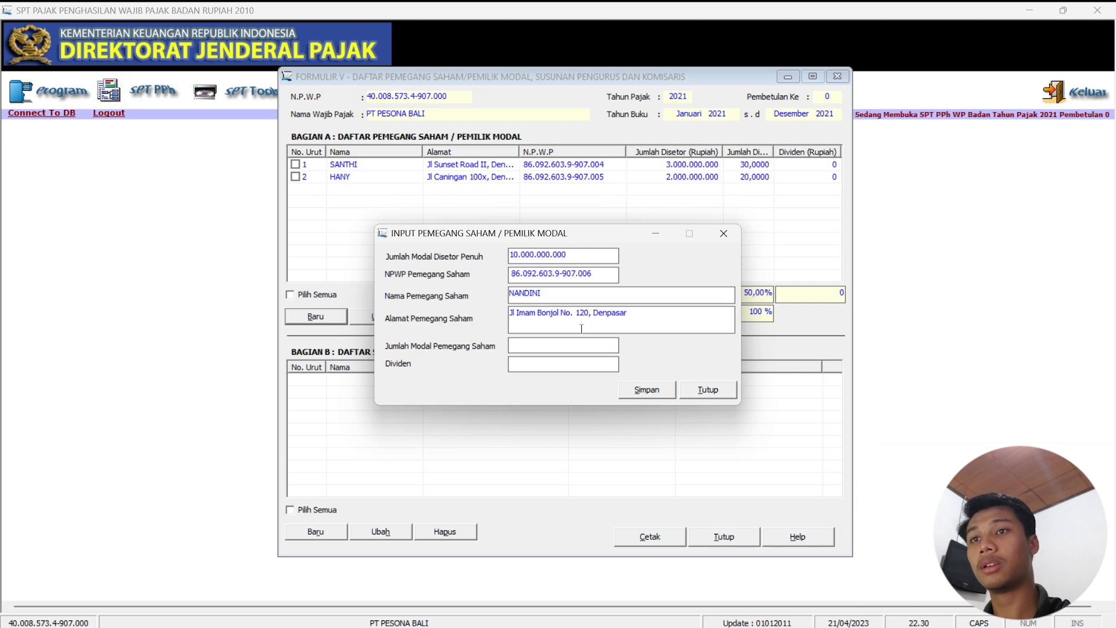
Enter 5.000.000.000 capital from cell F14, save without adding another shareholder, and start a board-member entry.
click(686, 613)
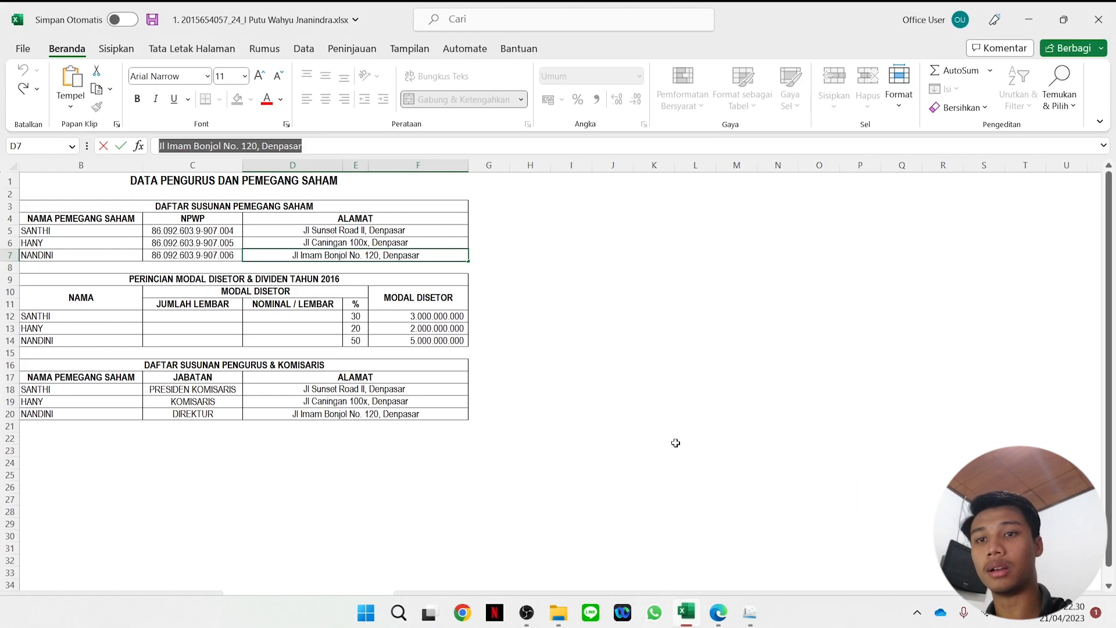
click(459, 341)
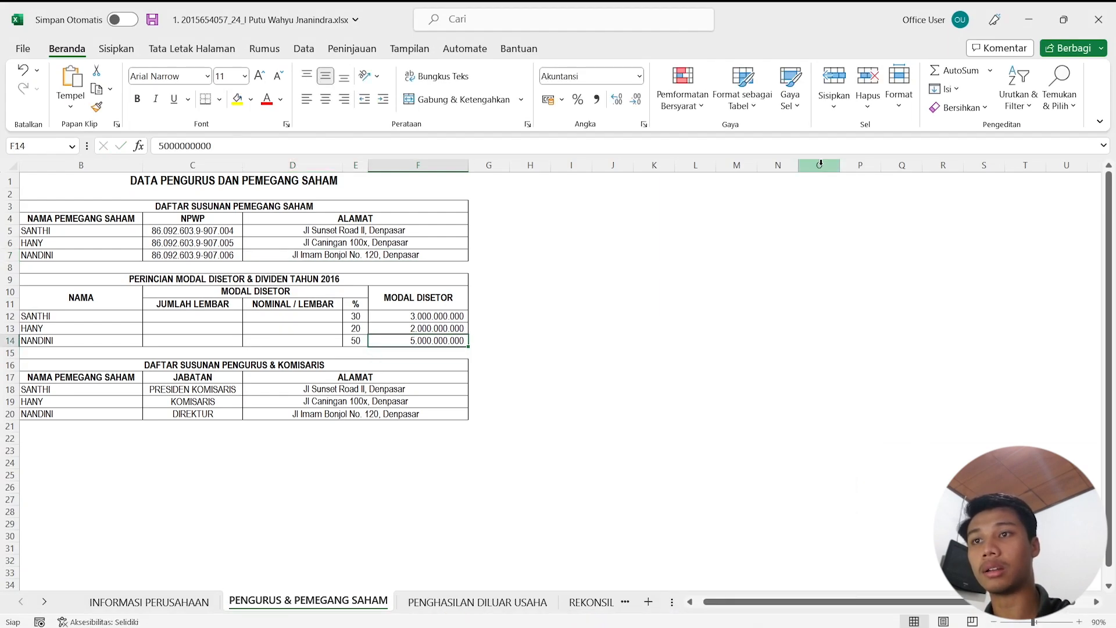
key(alt+Tab)
text(5)
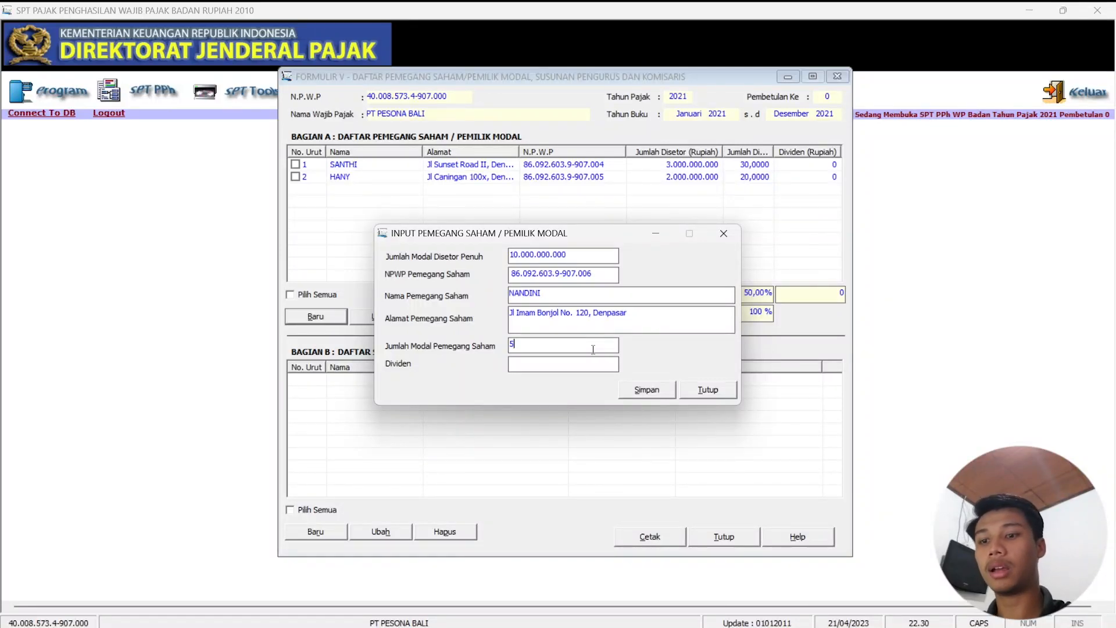
text(.000.000.0000)
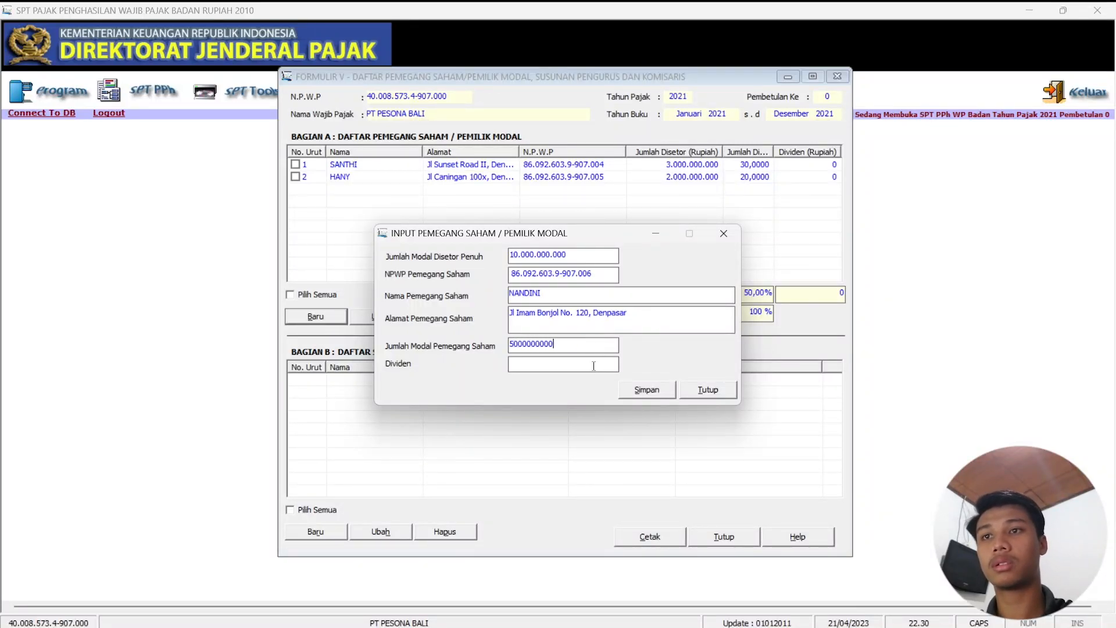
click(606, 366)
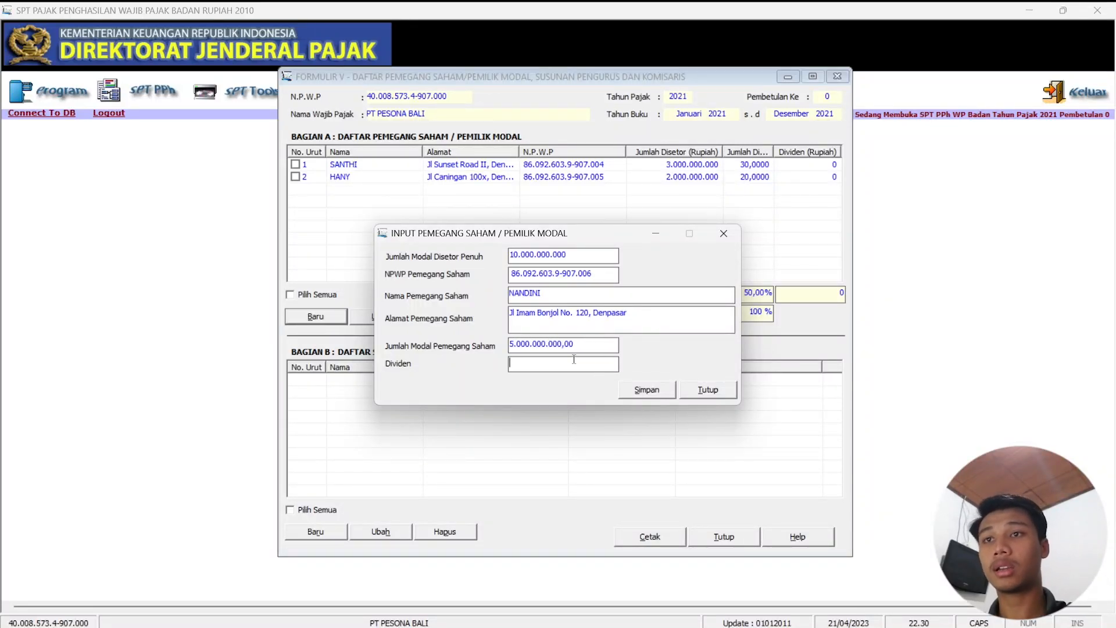
click(641, 392)
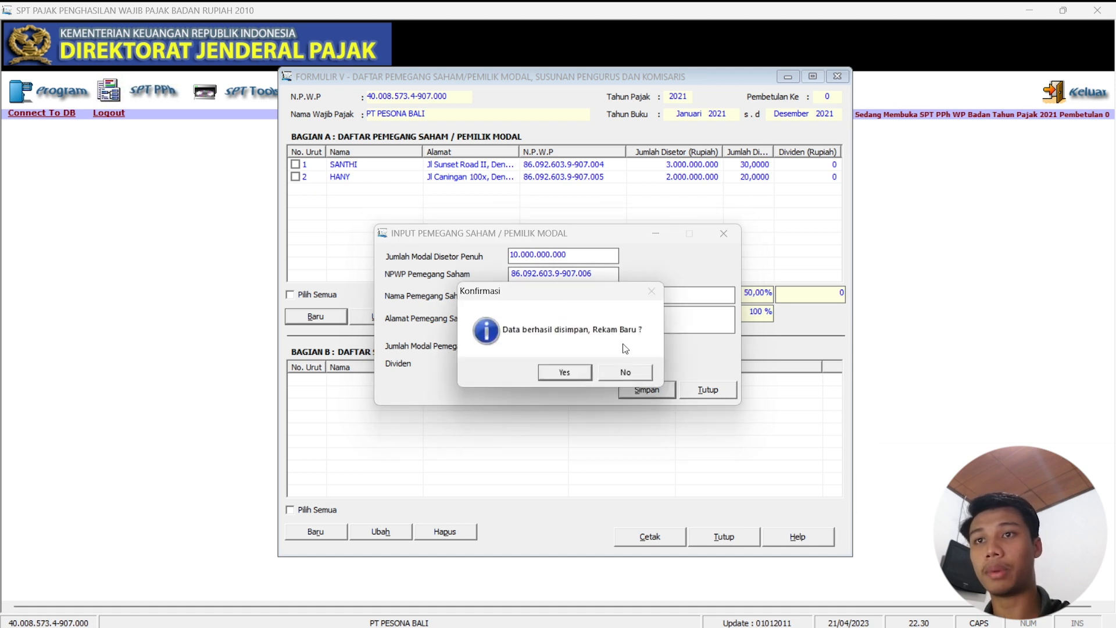
click(626, 375)
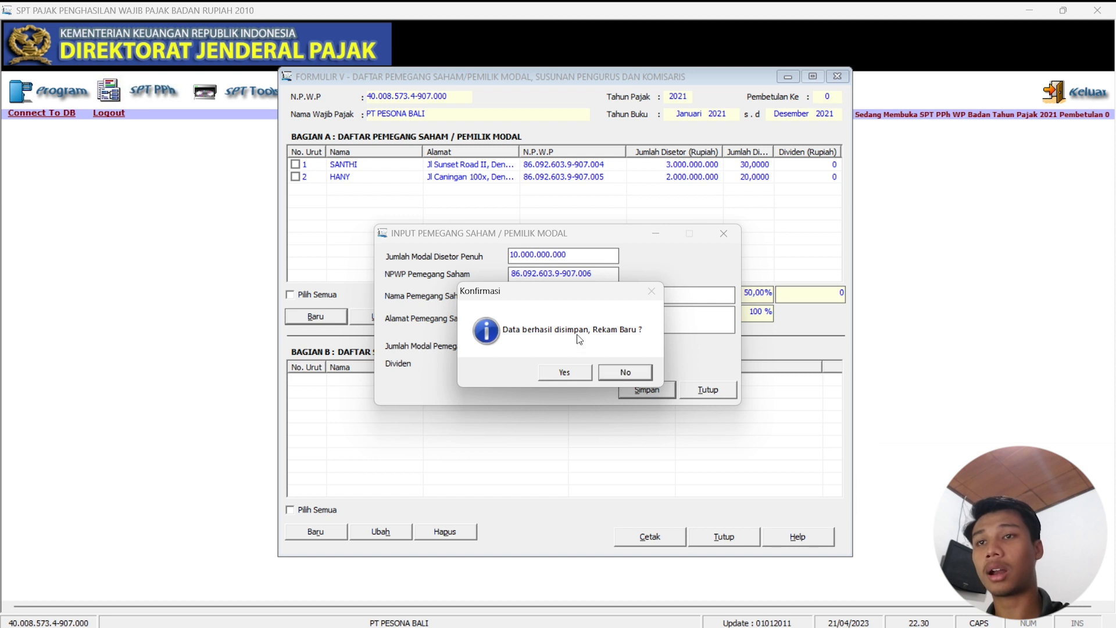
click(637, 377)
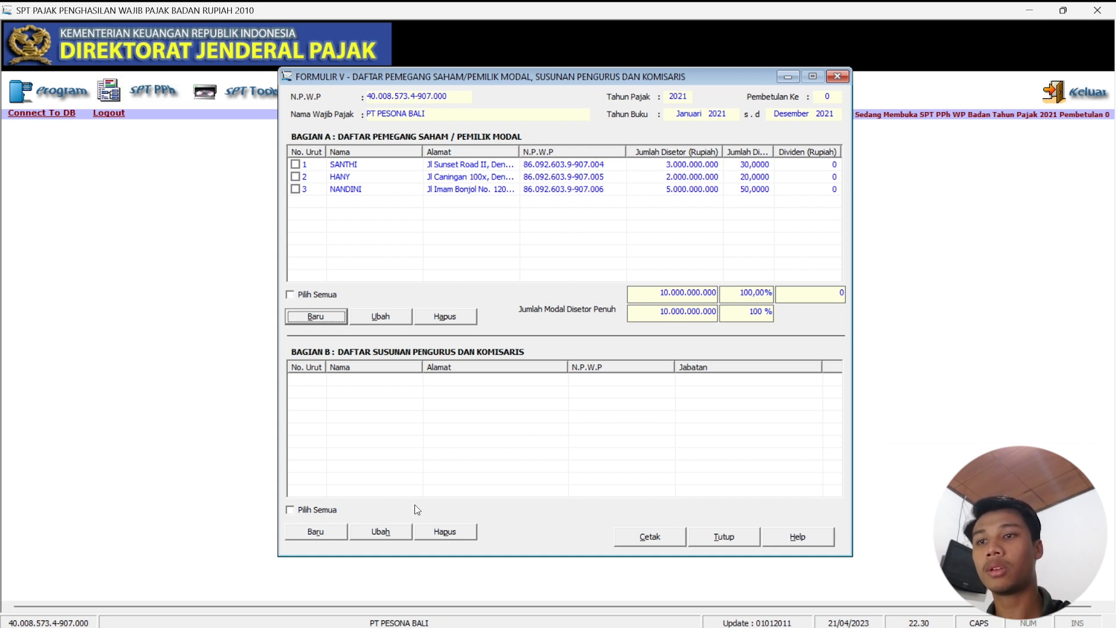
click(332, 539)
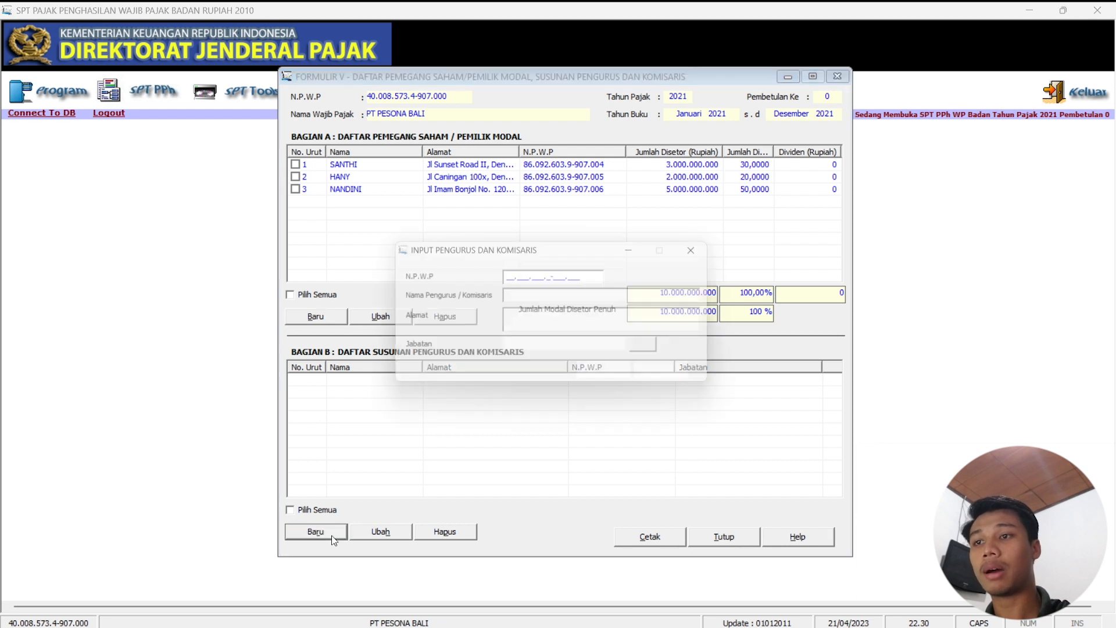
Start a new Bagian B board member entry with the member's NPWP and name.
click(510, 274)
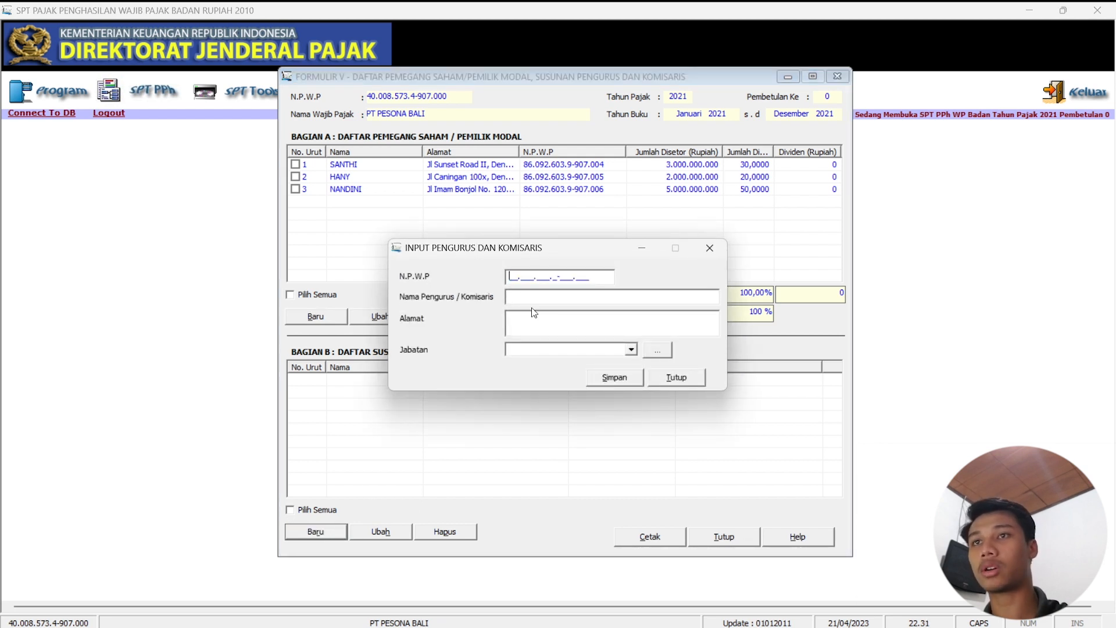
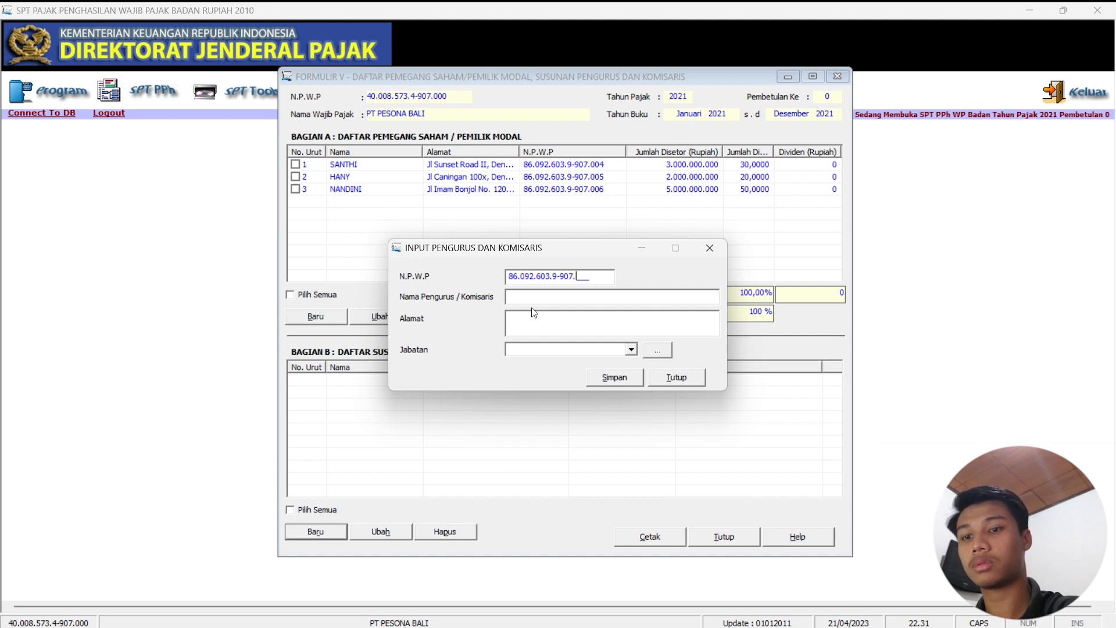
click(547, 294)
text(SANTH)
click(566, 318)
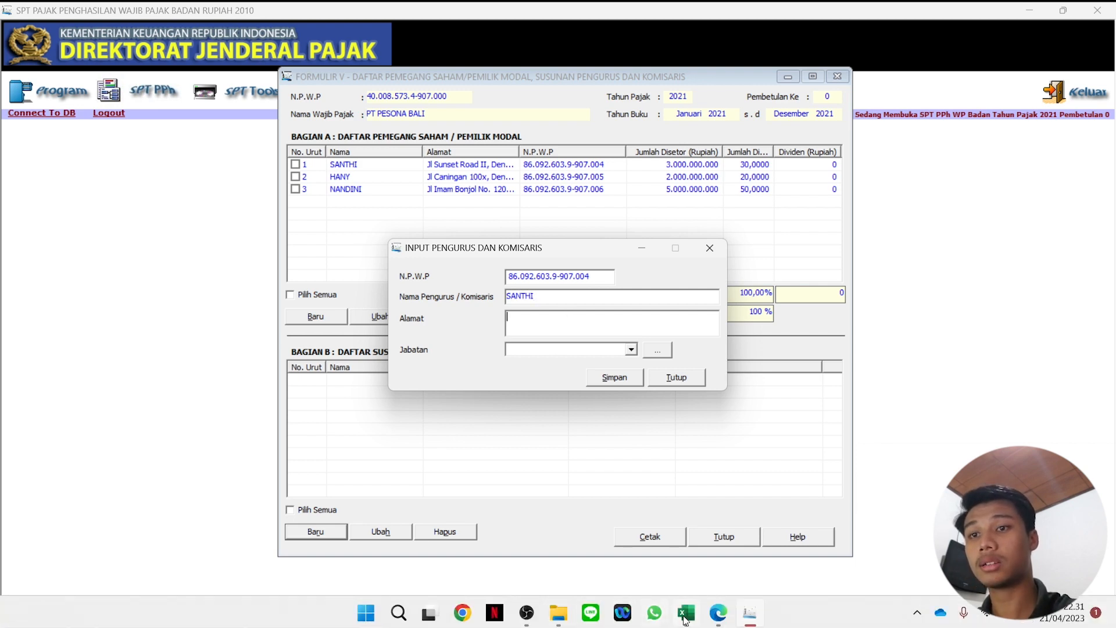
Copy the address from Excel cell D5 and paste it into Alamat.
click(687, 624)
click(384, 232)
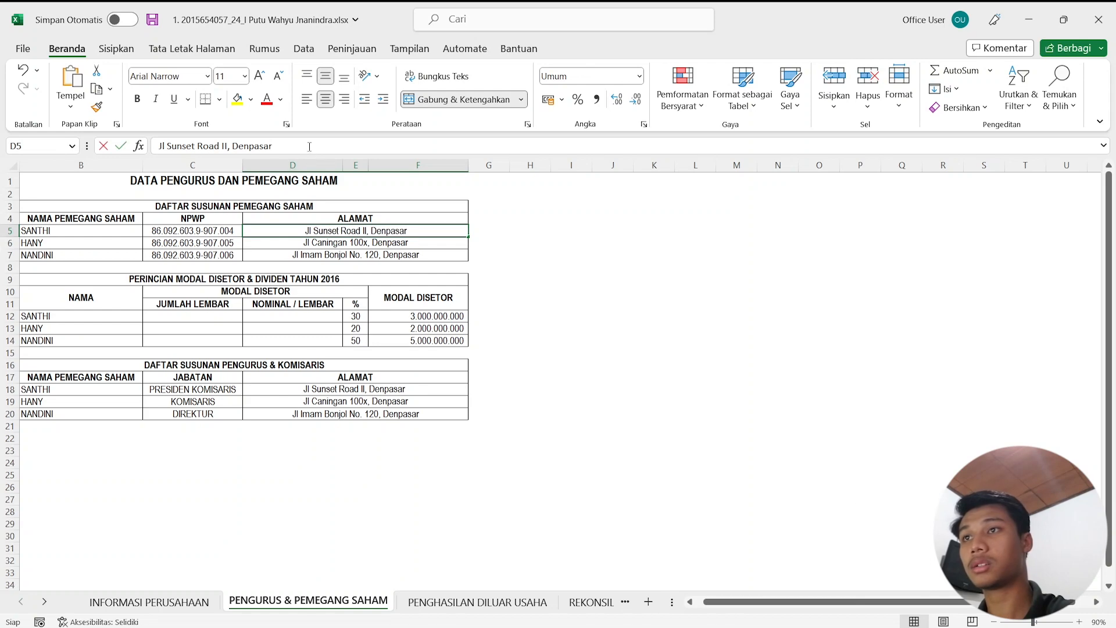
drag(308, 147, 150, 146)
key(ctrl+c)
click(1028, 19)
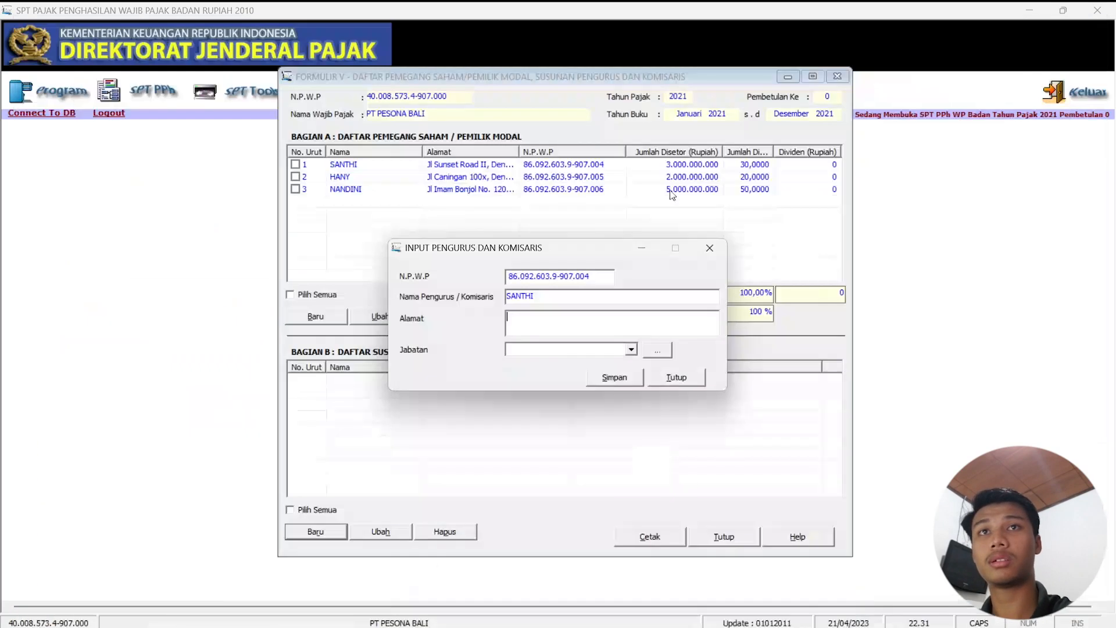
click(564, 320)
key(ctrl+v)
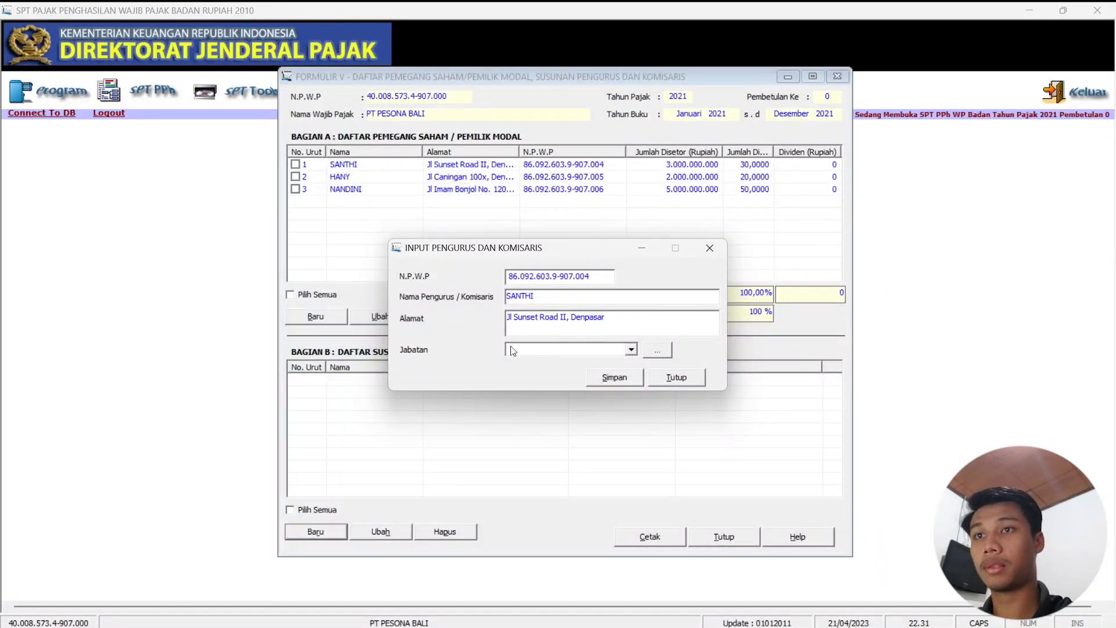
Set Jabatan to Presiden Komisaris, save the member and start another record.
click(530, 350)
click(575, 364)
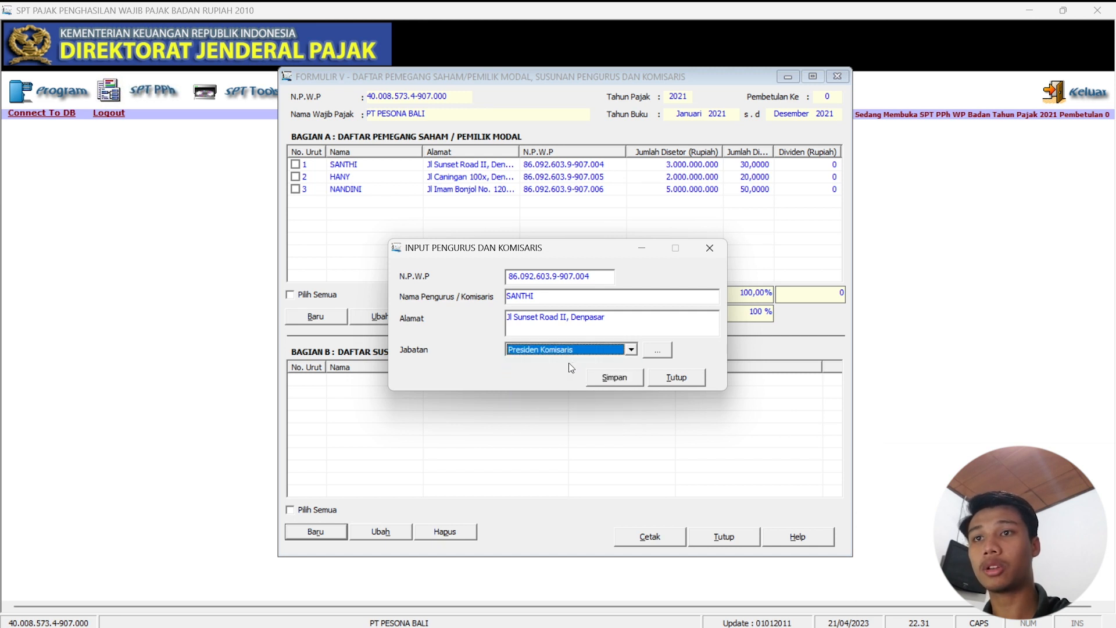
click(617, 379)
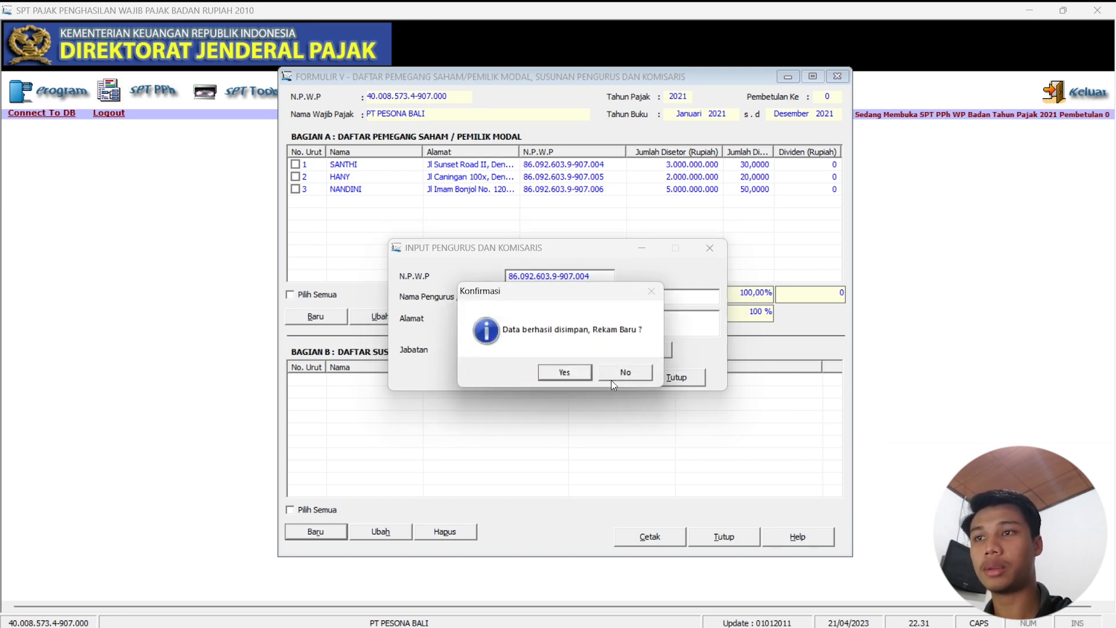
click(566, 373)
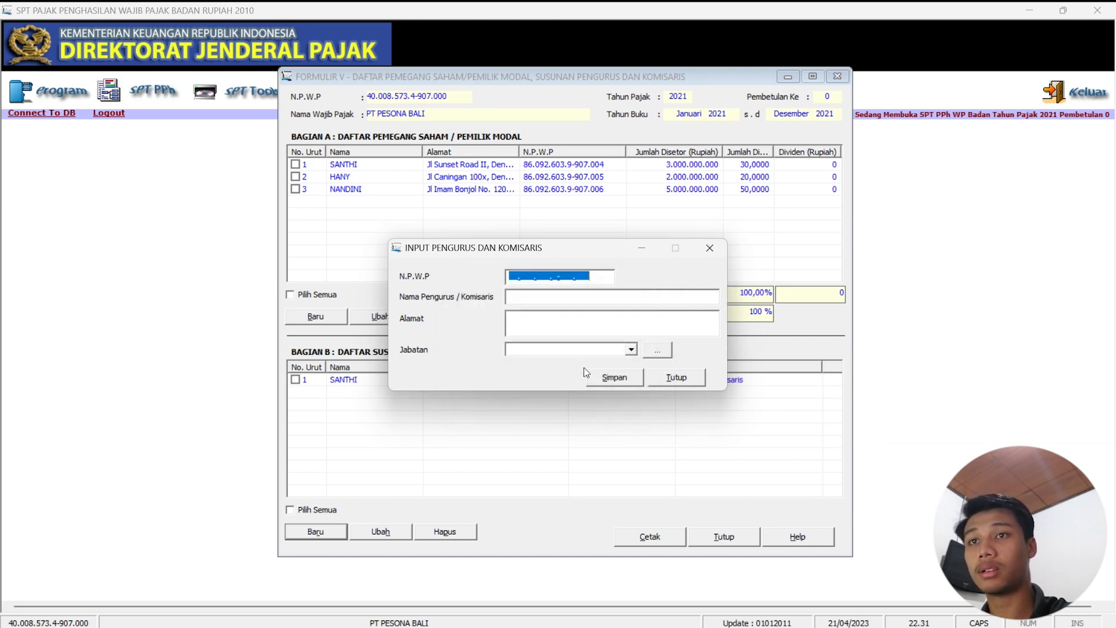
Enter the second board member's NPWP and name.
click(511, 276)
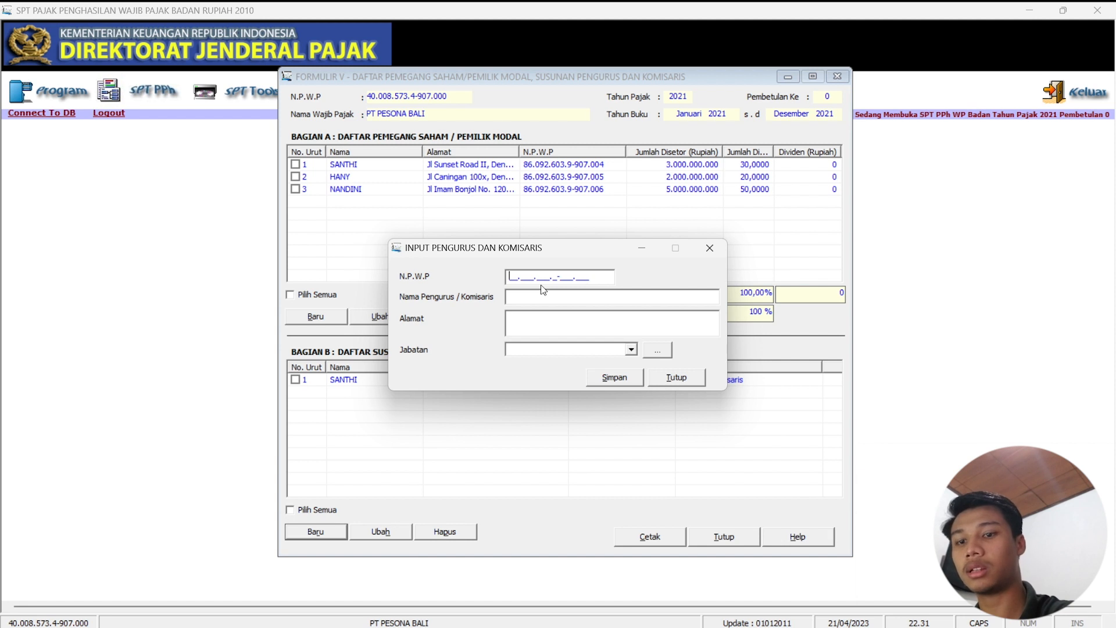
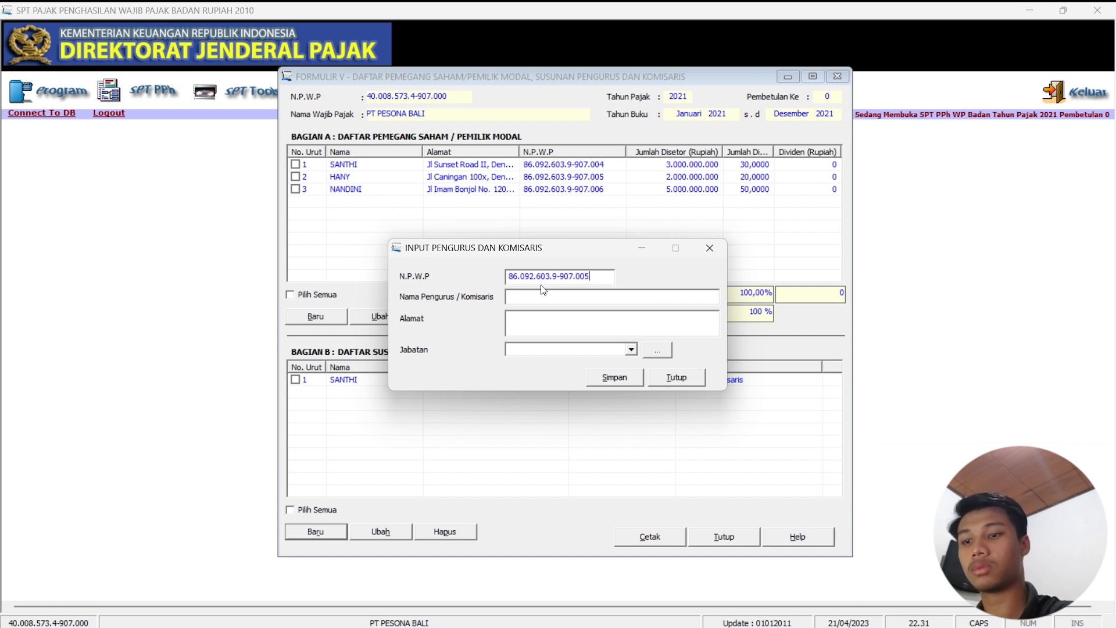
click(564, 296)
text(HANY)
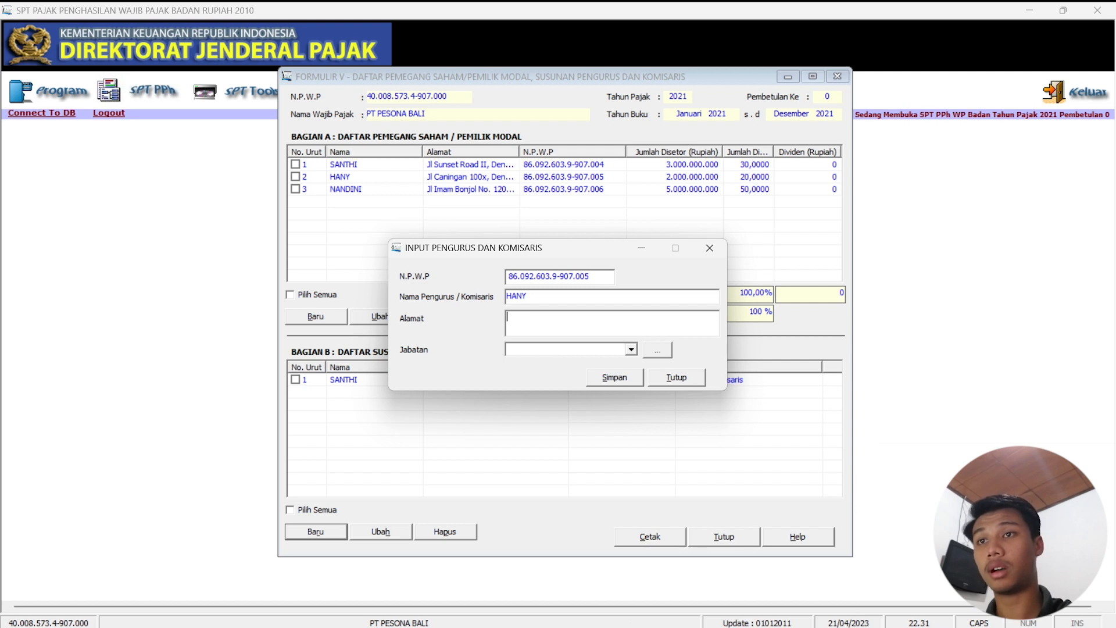
Copy the second member's address from Excel cell D6 into Alamat.
click(686, 622)
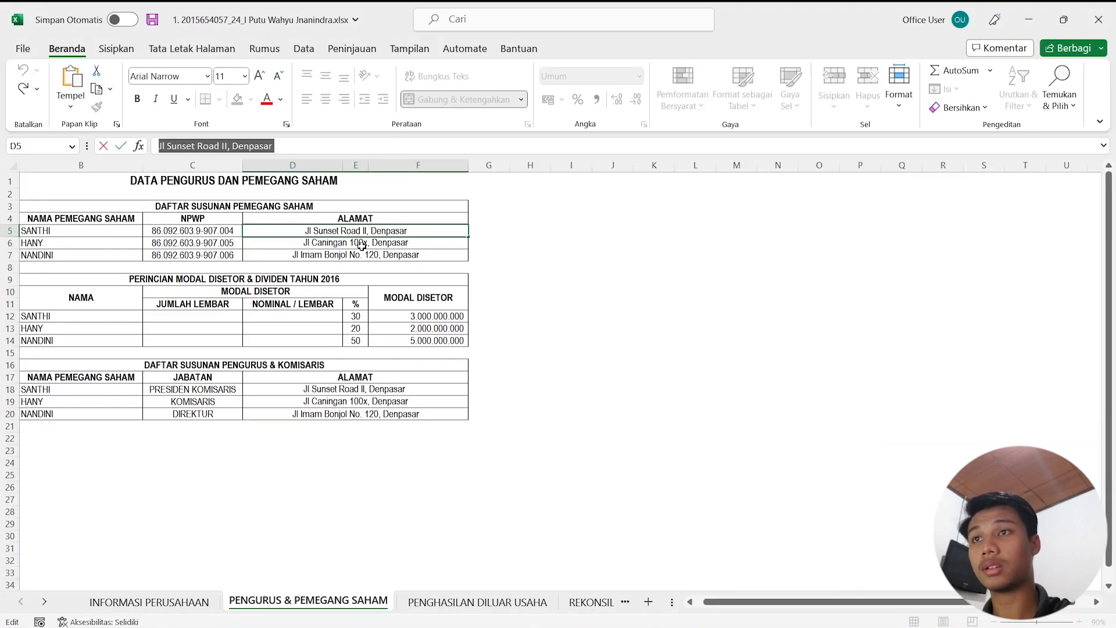
drag(314, 145, 123, 142)
key(ctrl+c)
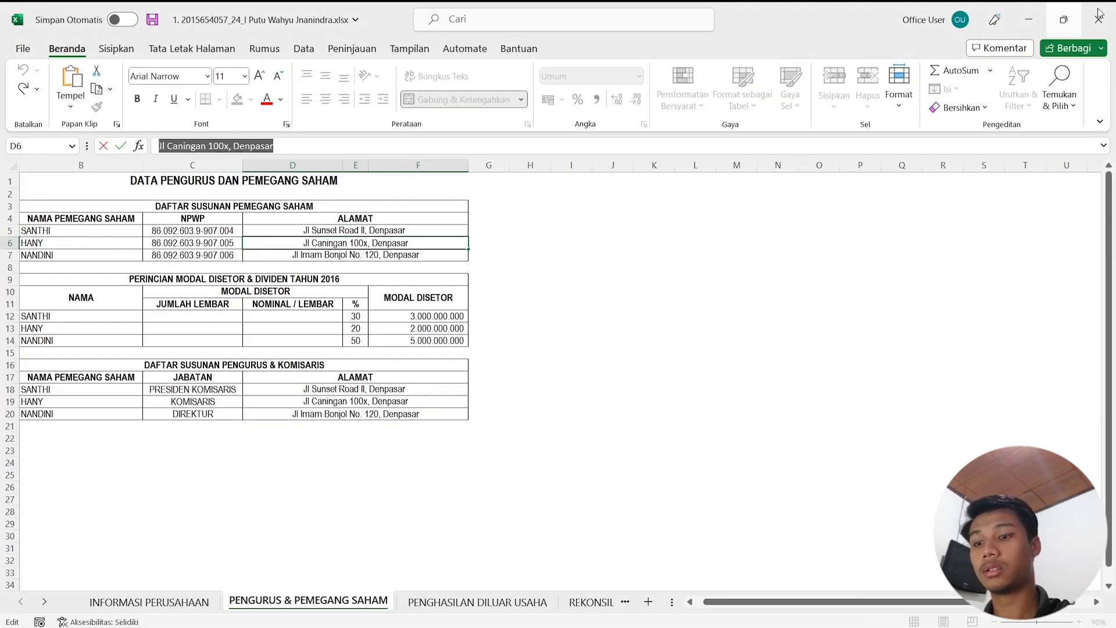
click(1033, 22)
click(571, 329)
key(ctrl+v)
Set Jabatan to Komisaris, save the record and start another entry.
click(551, 349)
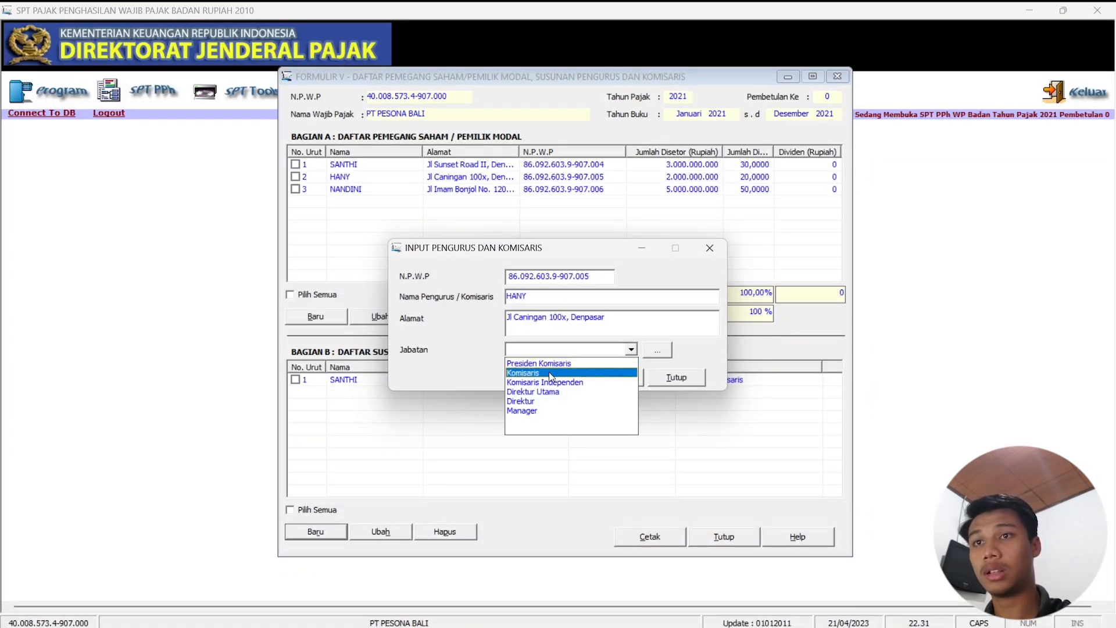
click(548, 373)
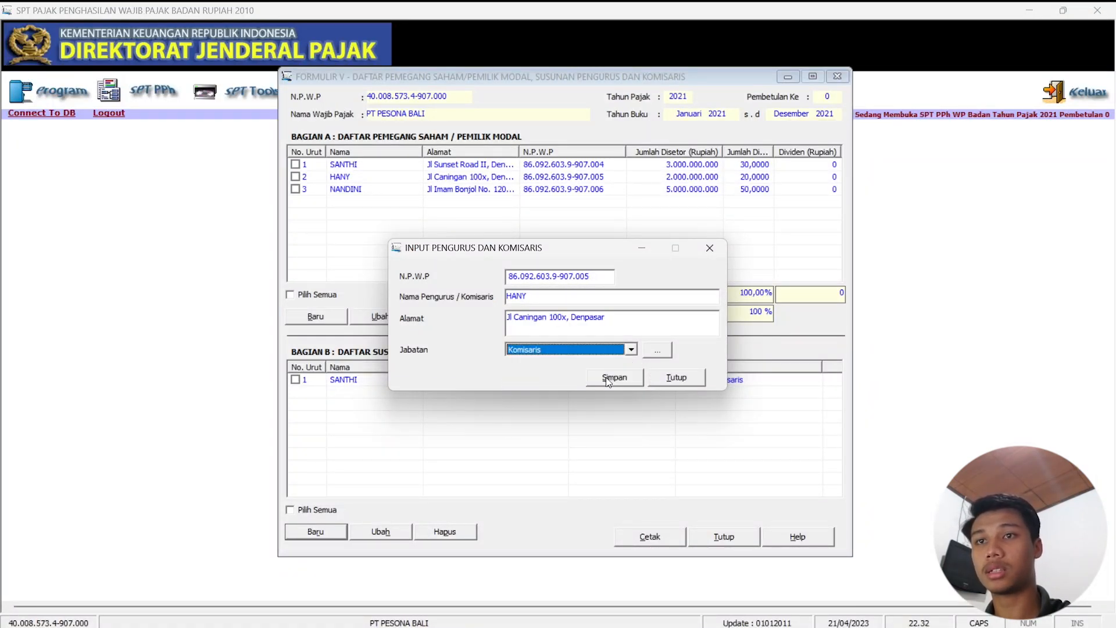
click(614, 380)
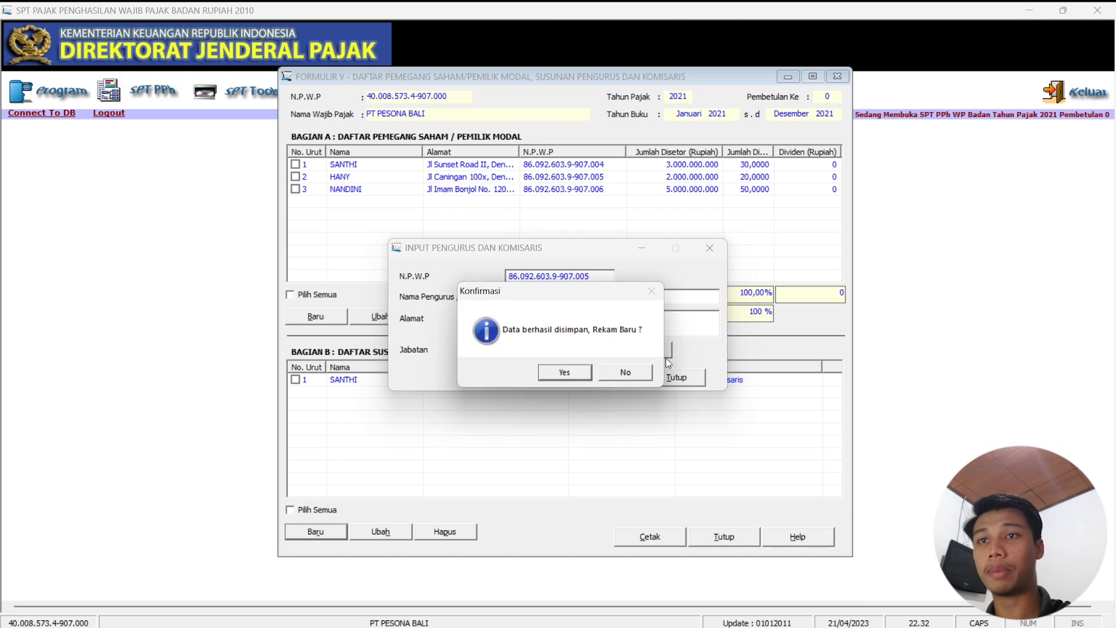
click(570, 375)
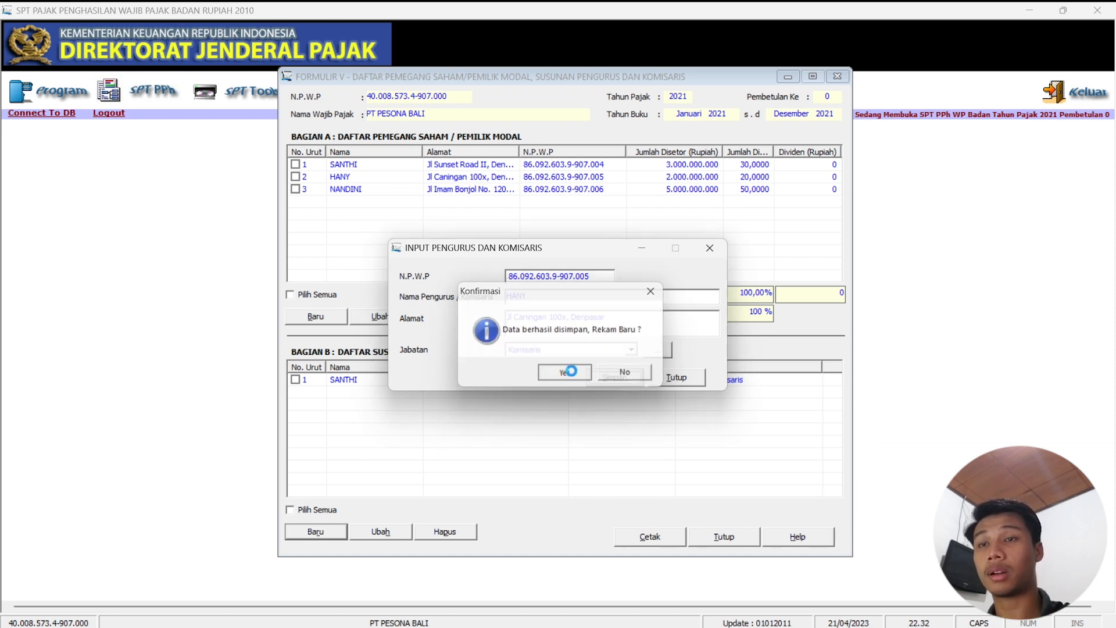
Enter the third board member's NPWP and name.
click(528, 295)
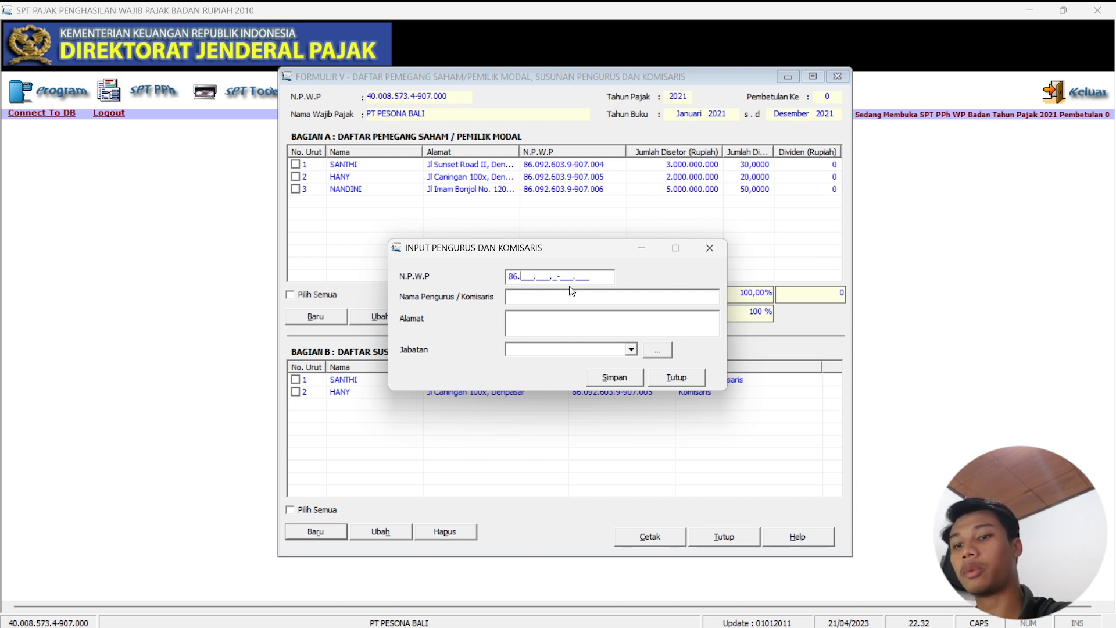
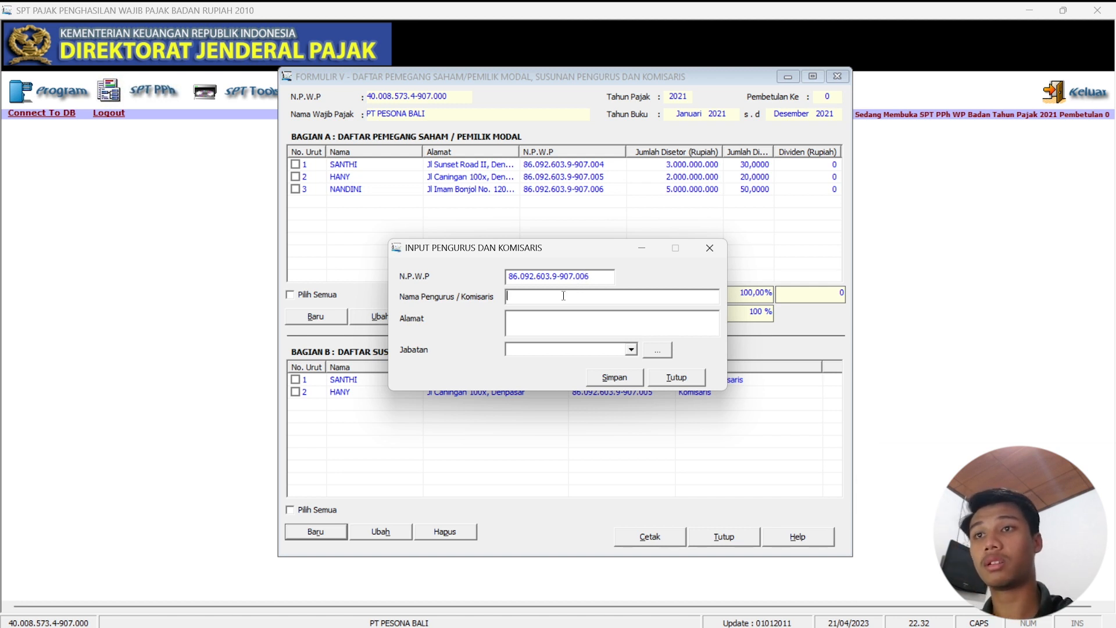
click(563, 295)
text(NANDINI)
click(538, 316)
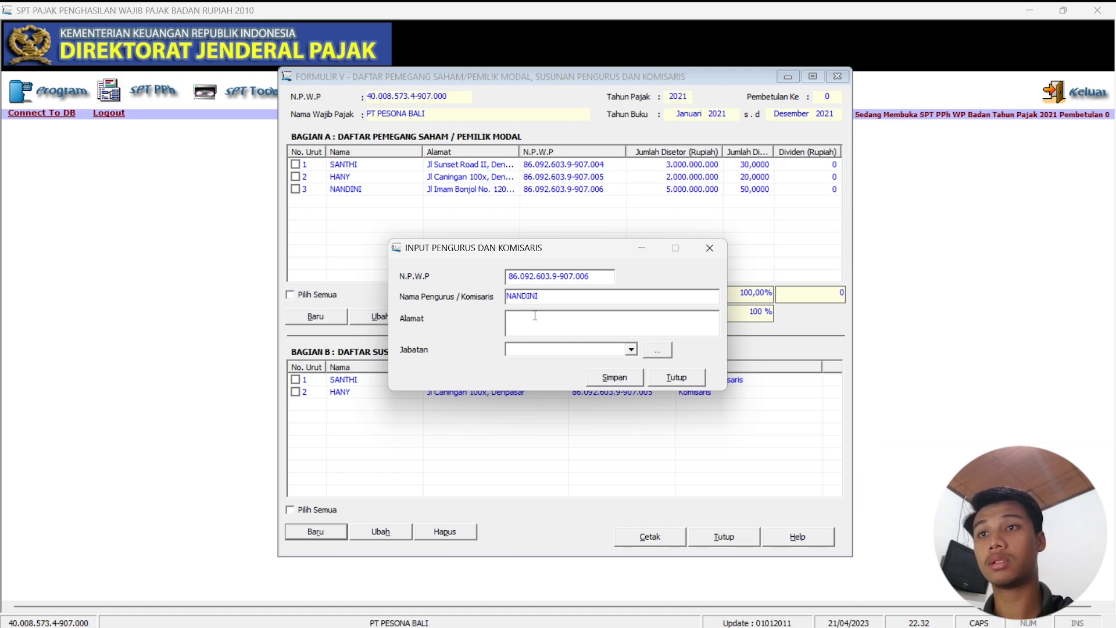
Copy the third member's address from Excel cell D7 into Alamat.
click(687, 611)
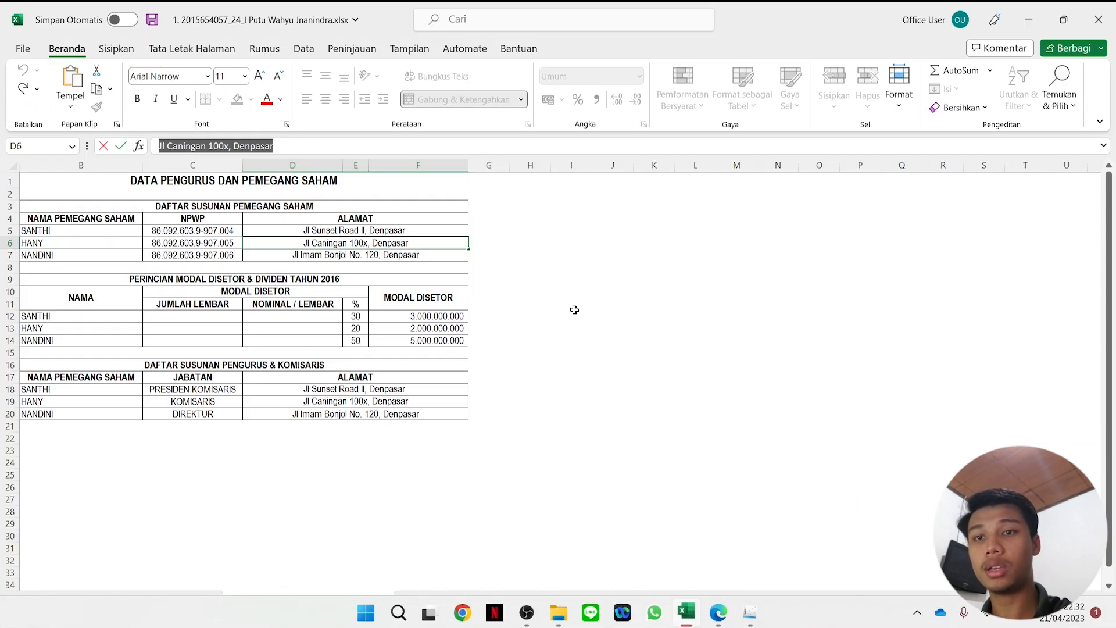
click(355, 254)
drag(302, 146, 149, 146)
key(ctrl+c)
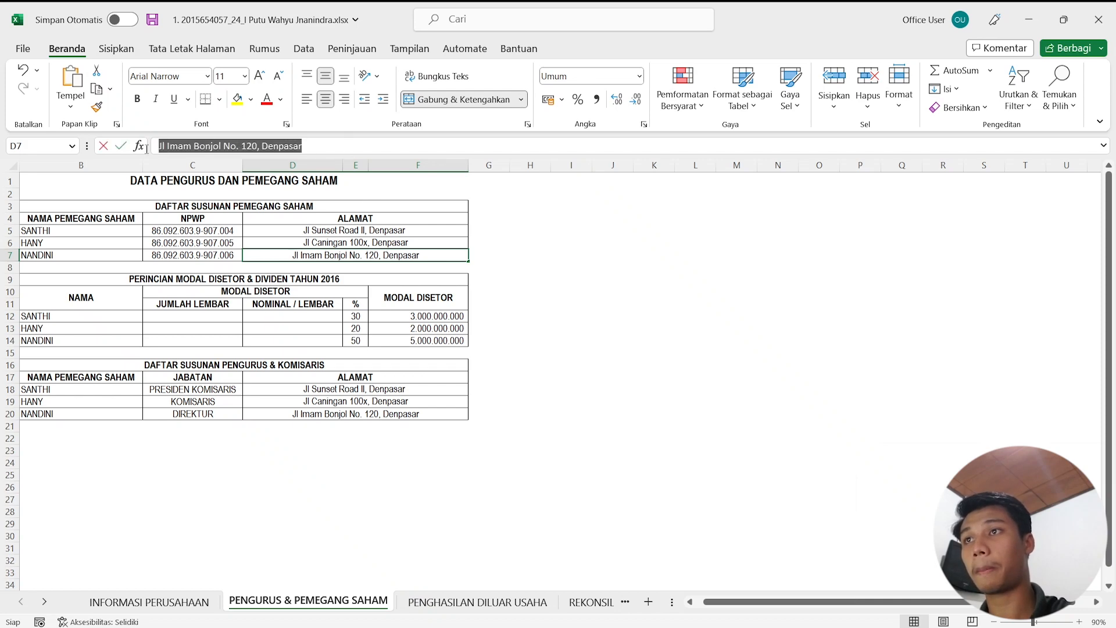
click(1063, 20)
click(895, 250)
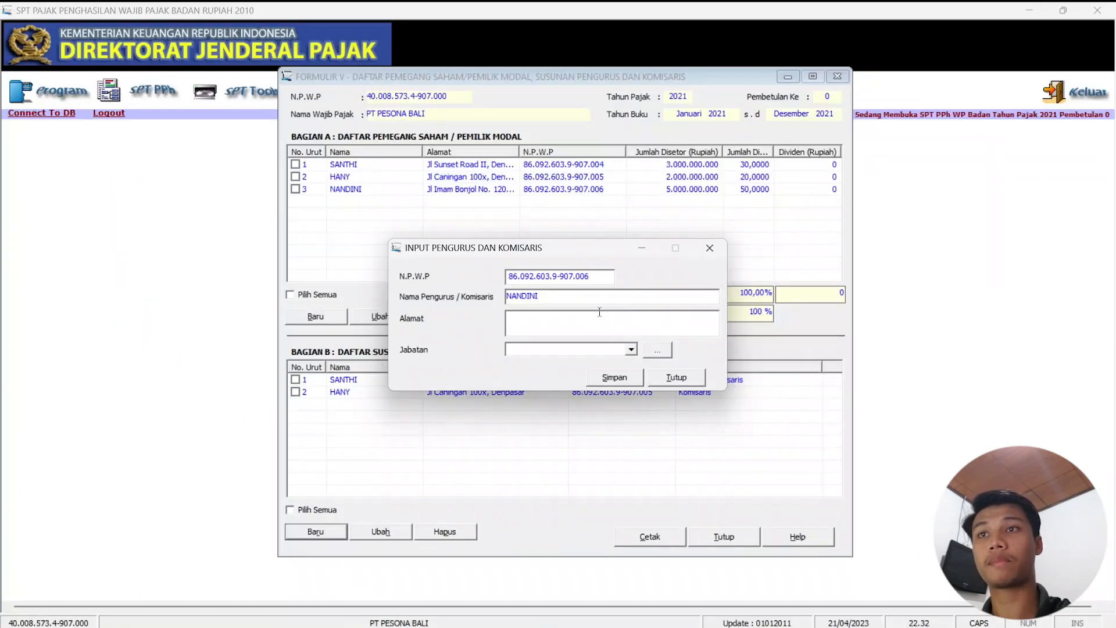
key(ctrl+v)
Set Jabatan to Direktur, save without adding another record, and close Formulir V.
click(587, 351)
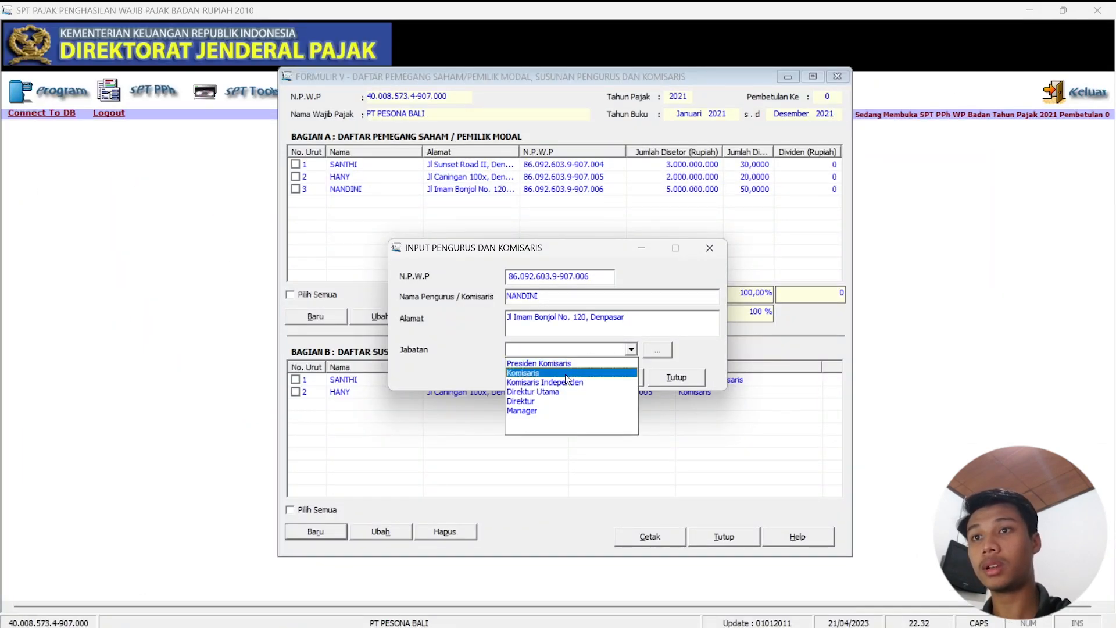
click(554, 393)
click(626, 381)
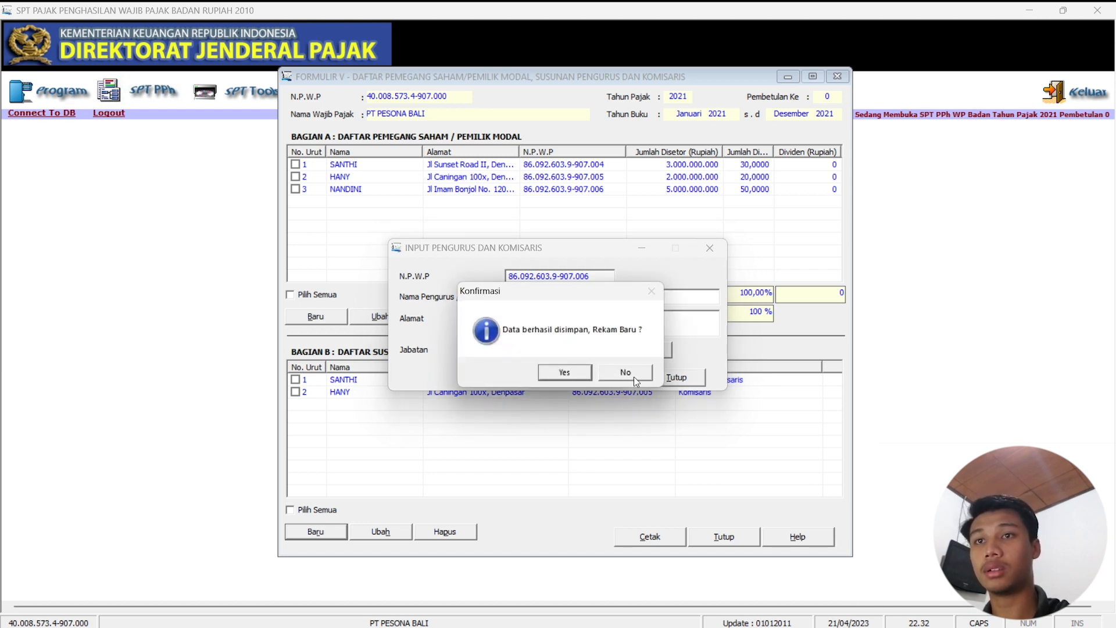
click(636, 380)
click(685, 375)
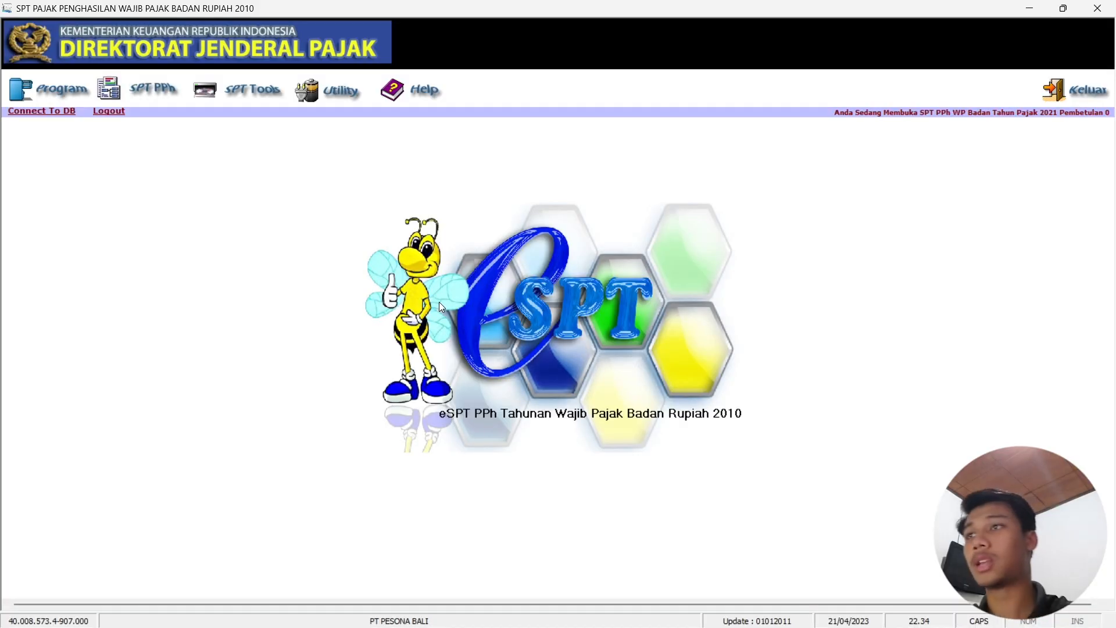
Open Formulir 1771-IV from SPT PPh > Lampiran and review both of its pages.
click(128, 89)
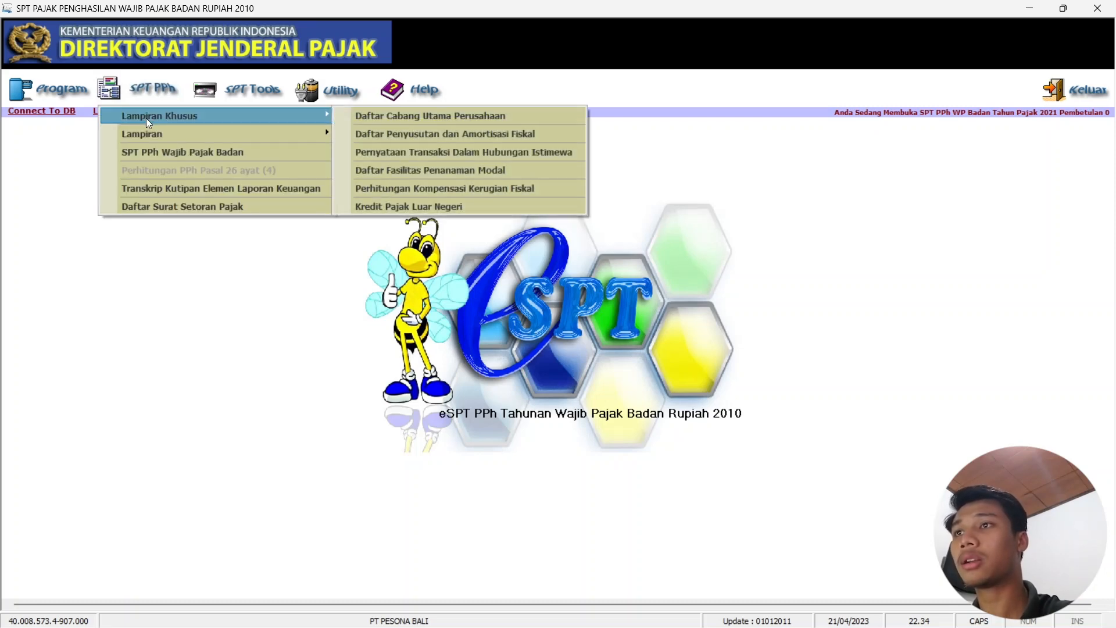
mouse_move(161, 131)
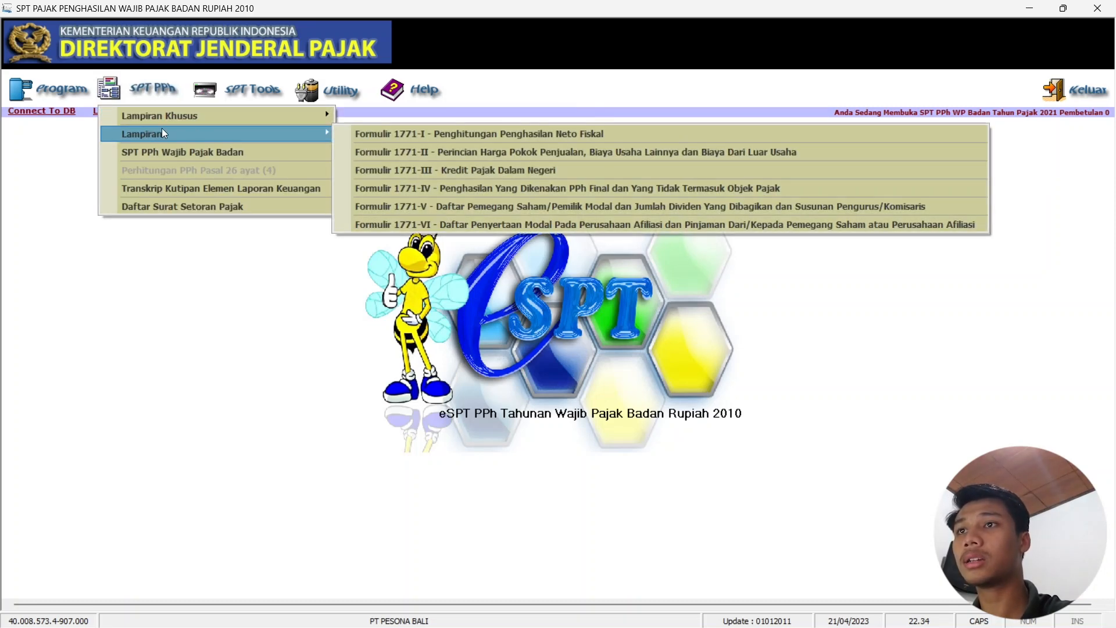
click(425, 186)
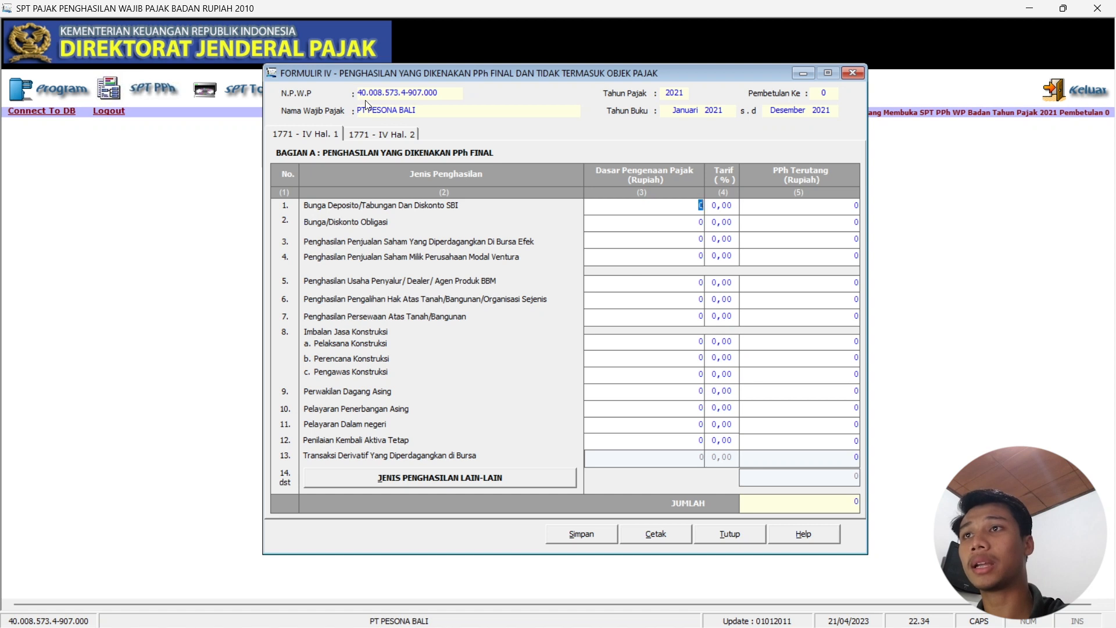
click(402, 138)
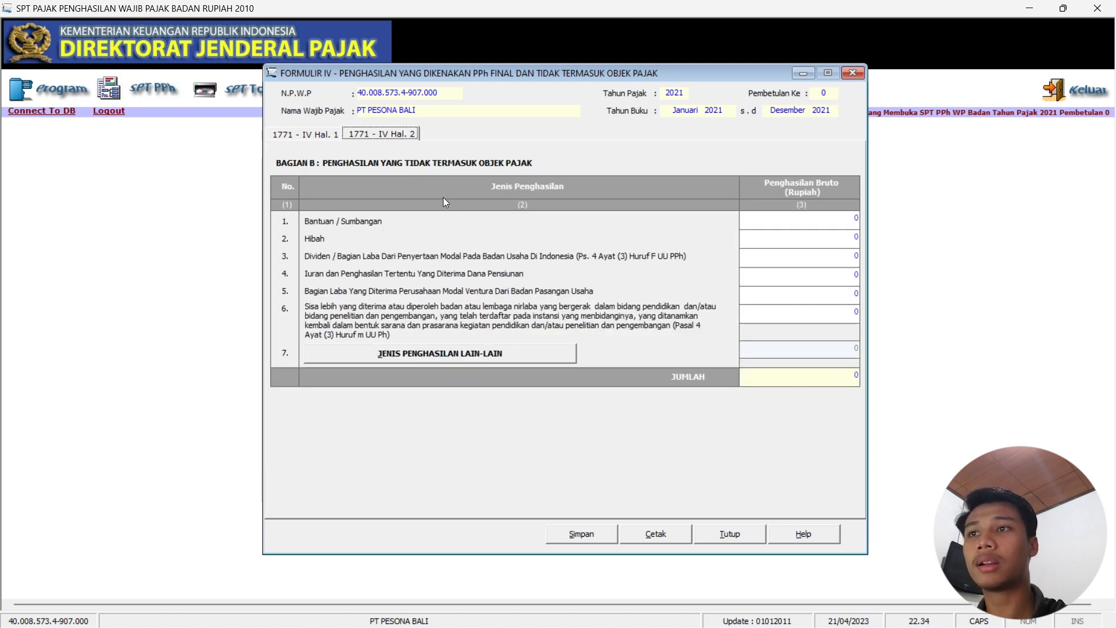
click(323, 138)
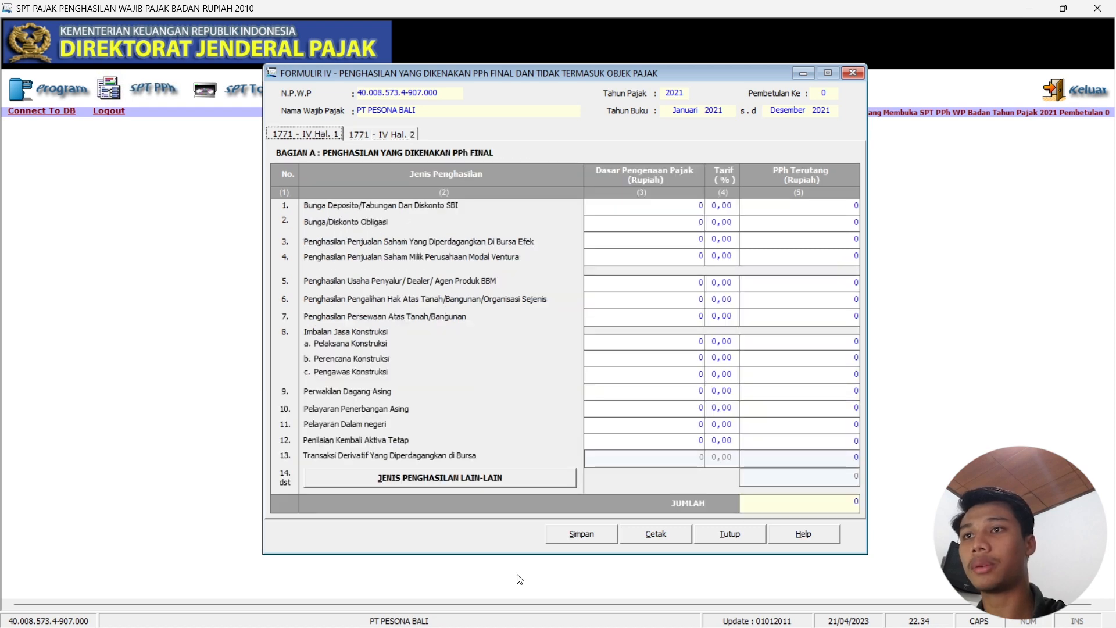
Look up the REKONSILIASI FISKAL sheet in the Excel workbook, then return to eSPT.
mouse_move(589, 620)
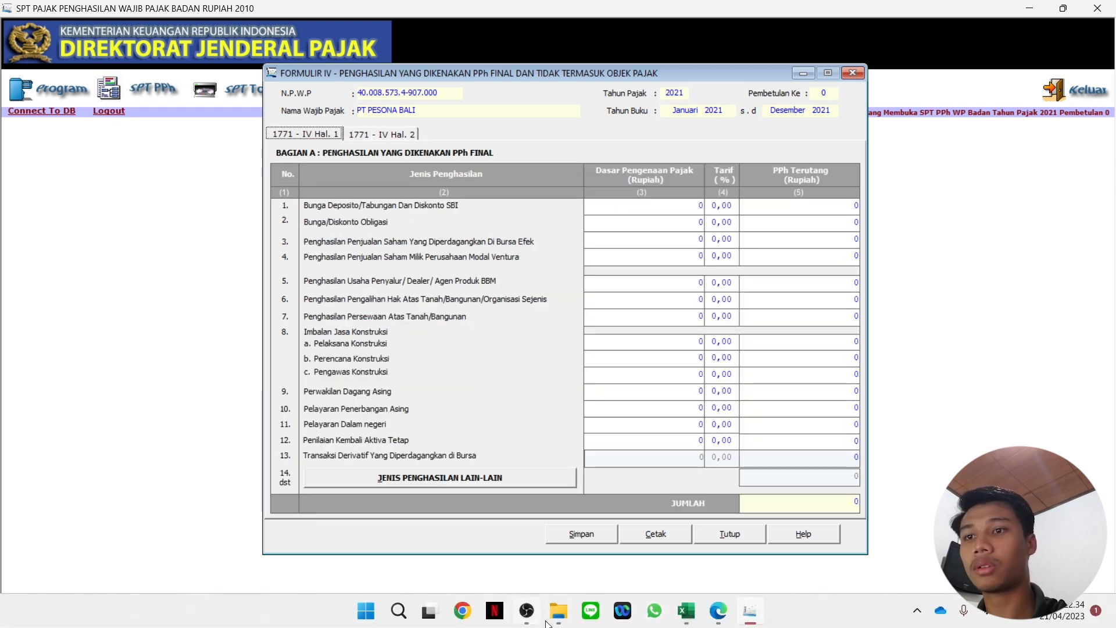
click(687, 610)
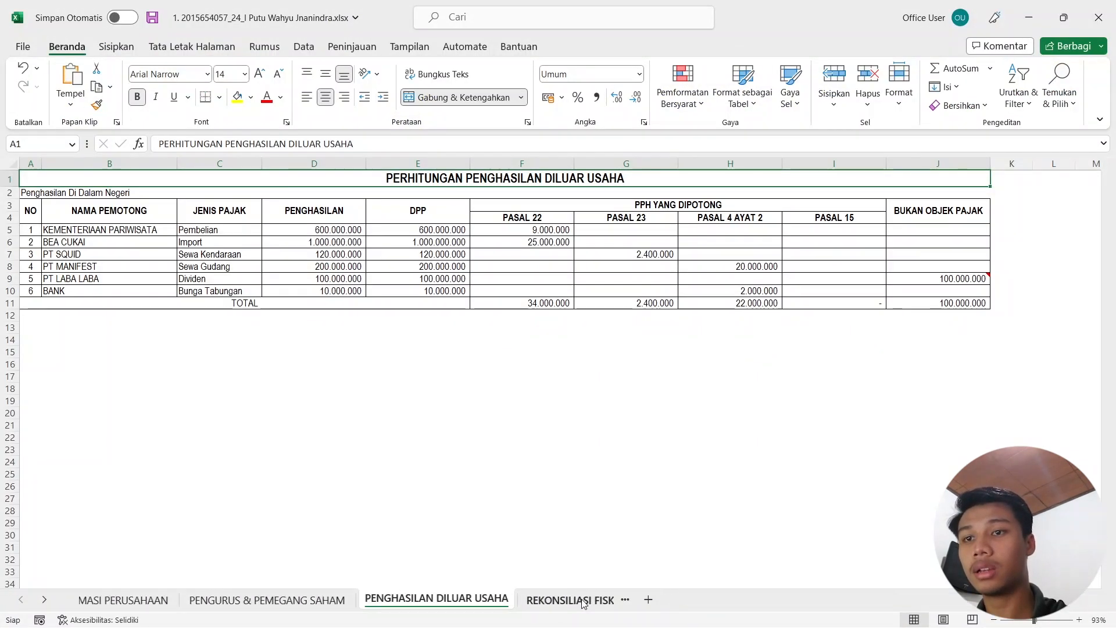
click(586, 600)
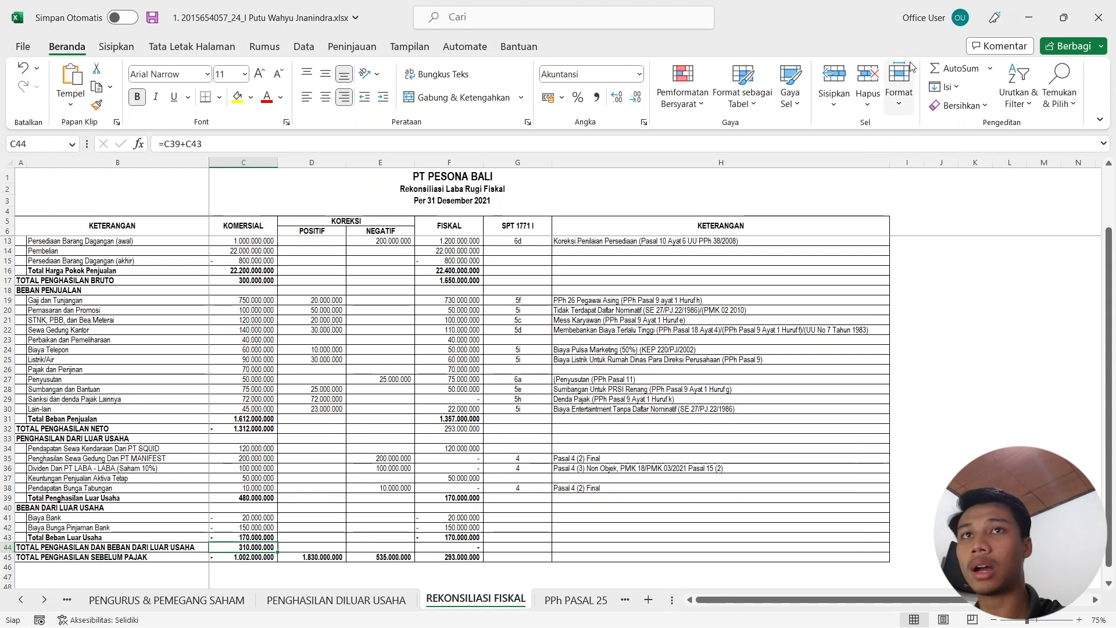
click(1036, 24)
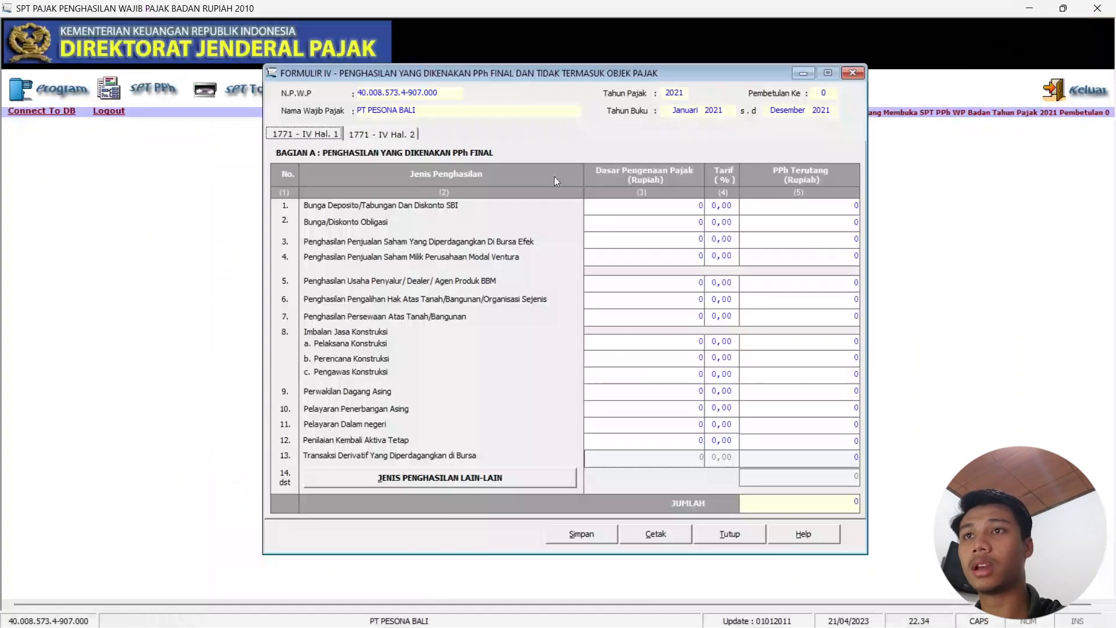
Enter deposit interest of 10.000.000 at a 20% rate on Bagian A row 1.
text(10.000.0)
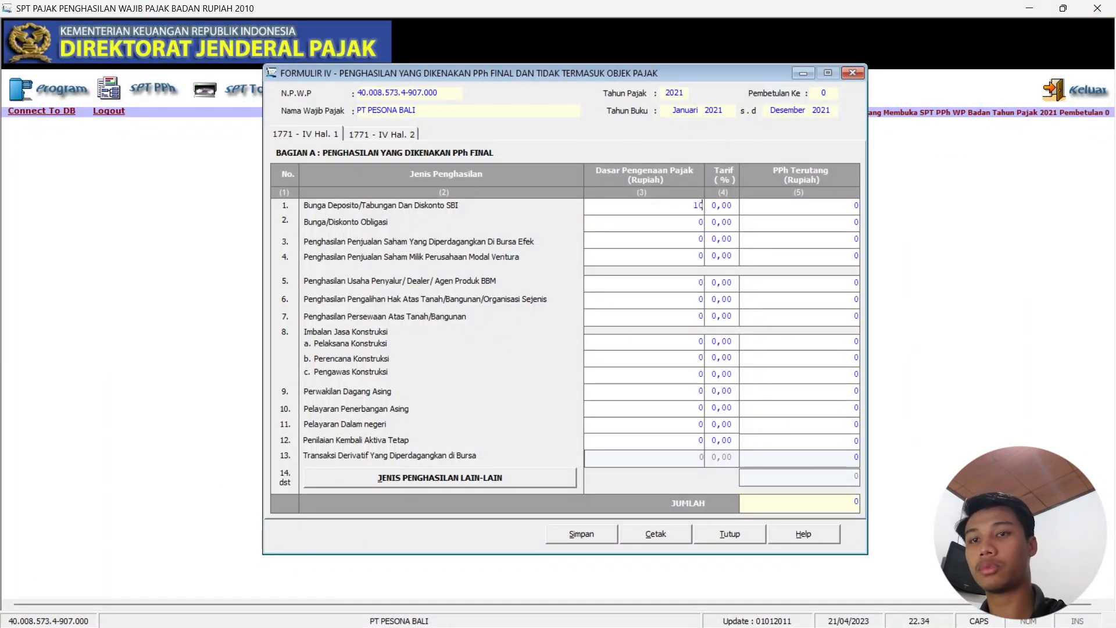
text(00)
key(Tab)
text(20)
key(Tab)
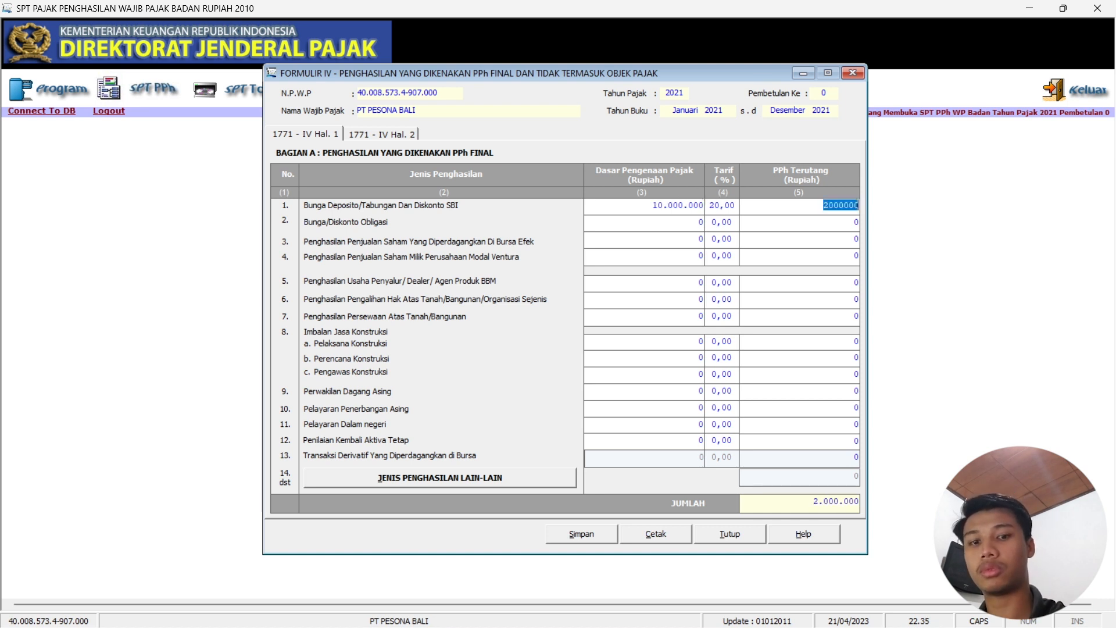
click(790, 204)
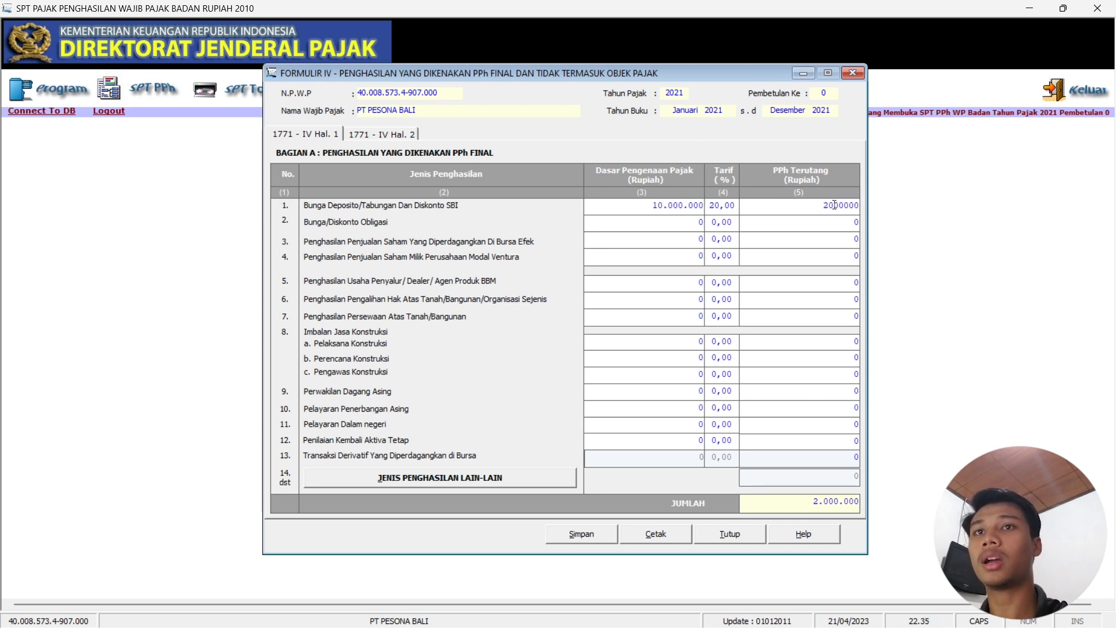
key(Tab)
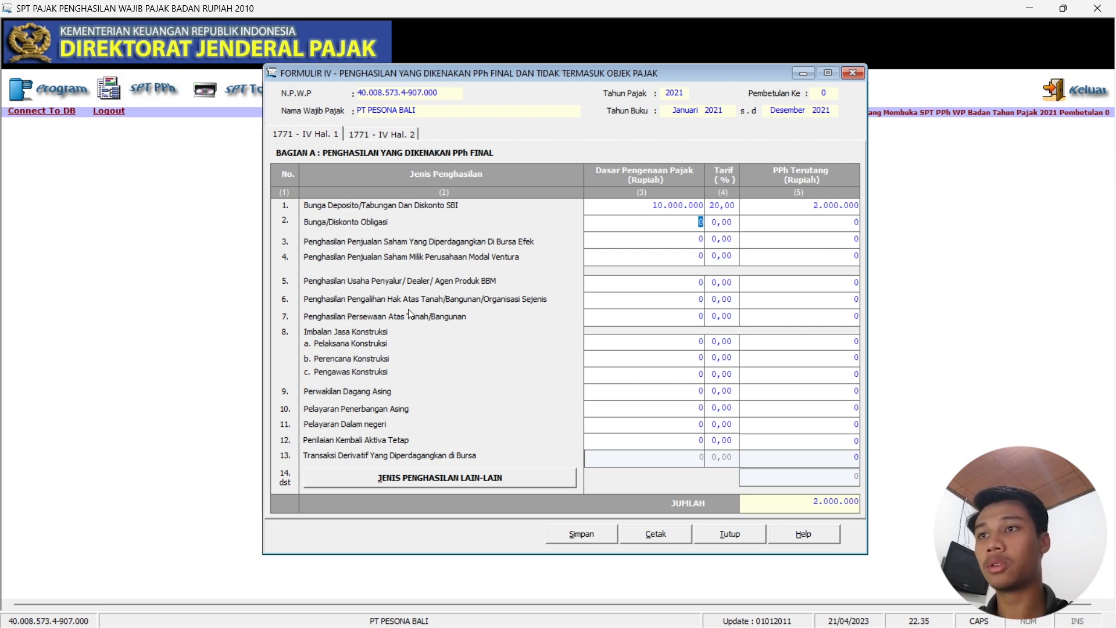
Enter rental income of 200.000.000 at 10% on row 7, giving 20.000.000 tax.
key(alt+Tab)
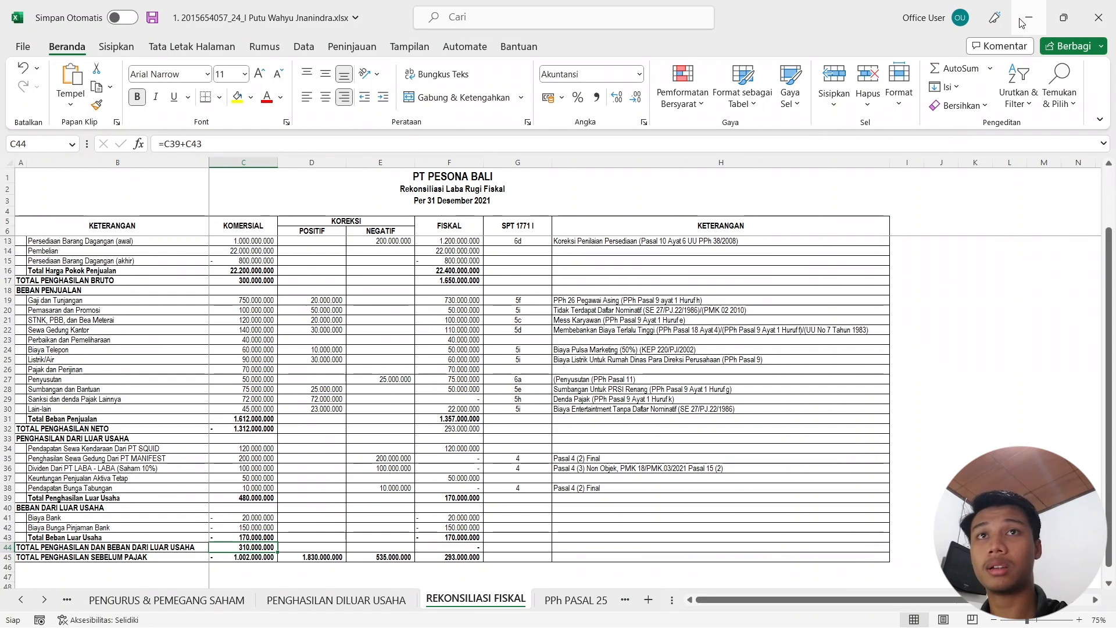
key(alt+Tab)
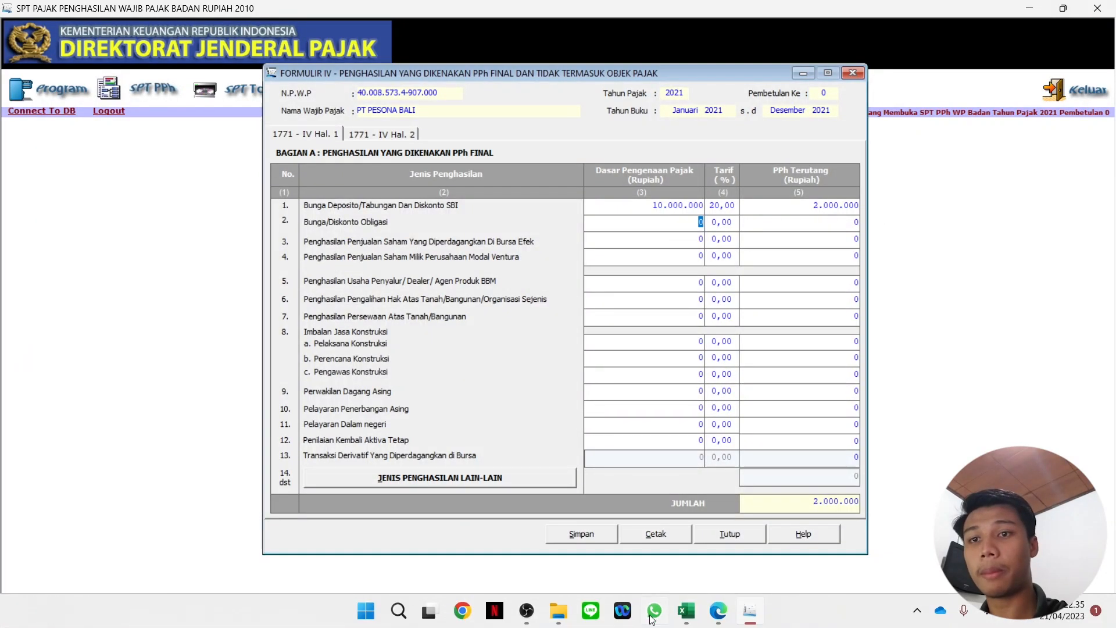
click(686, 615)
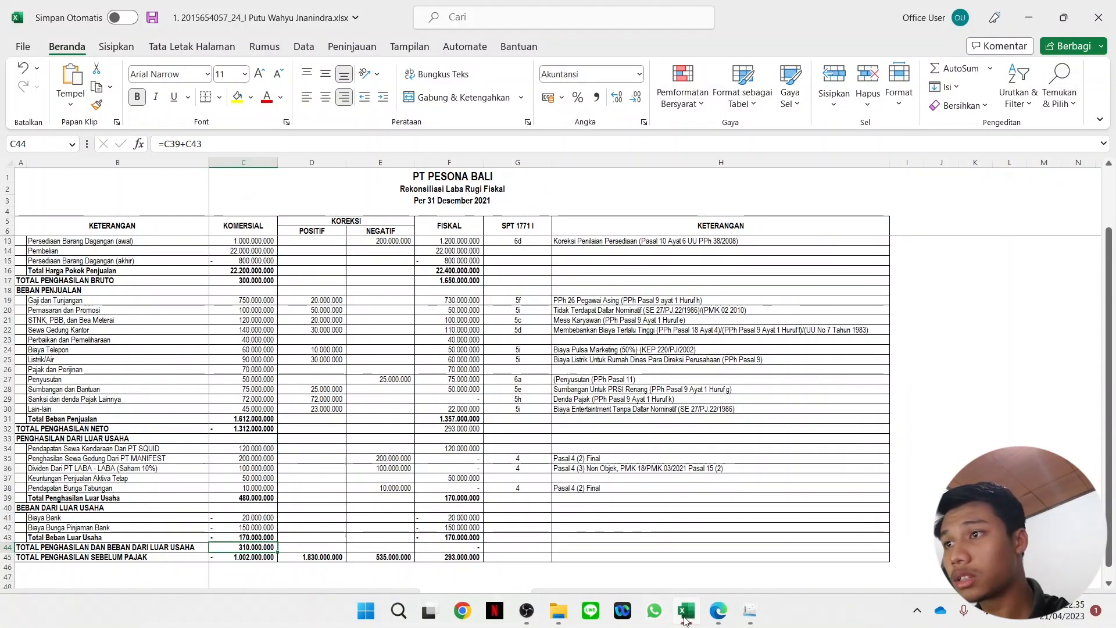
click(685, 619)
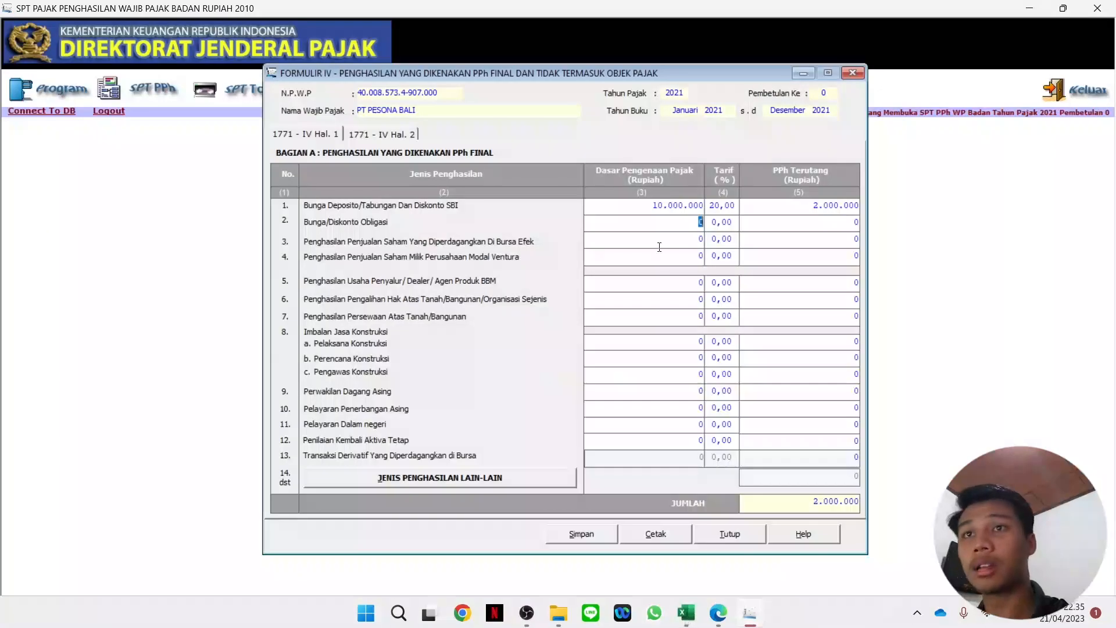
click(702, 317)
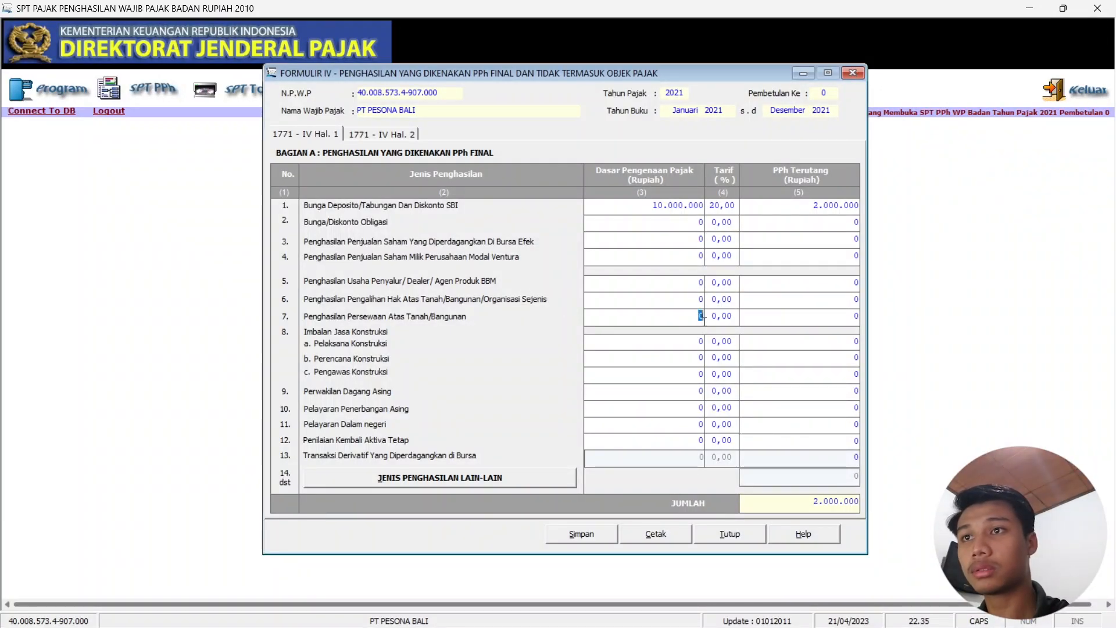
text(200.000.00)
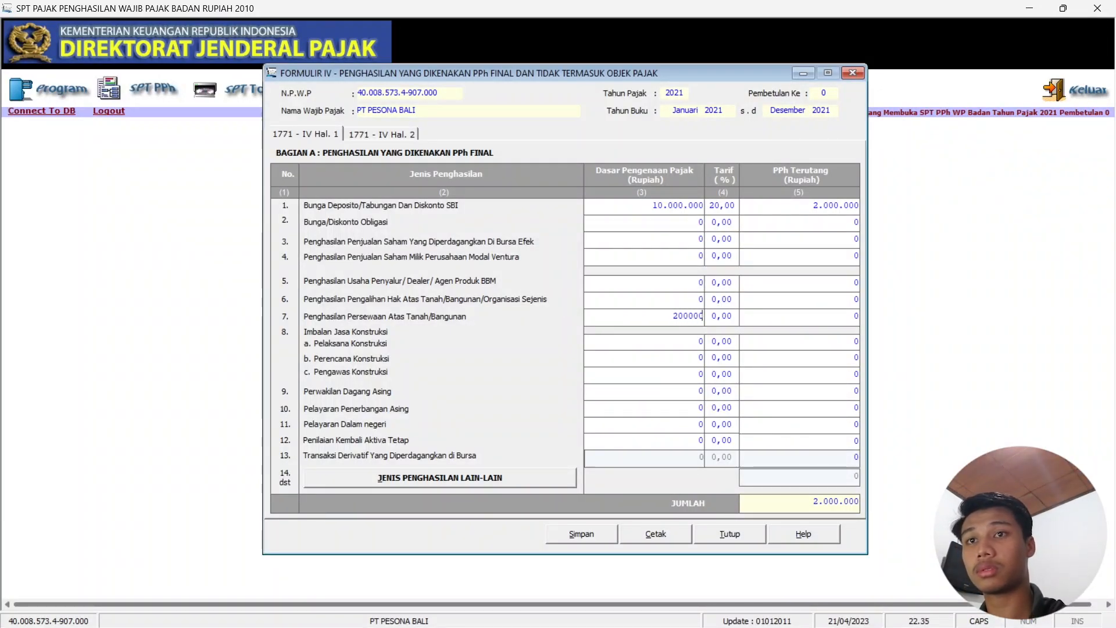
text(0)
click(733, 323)
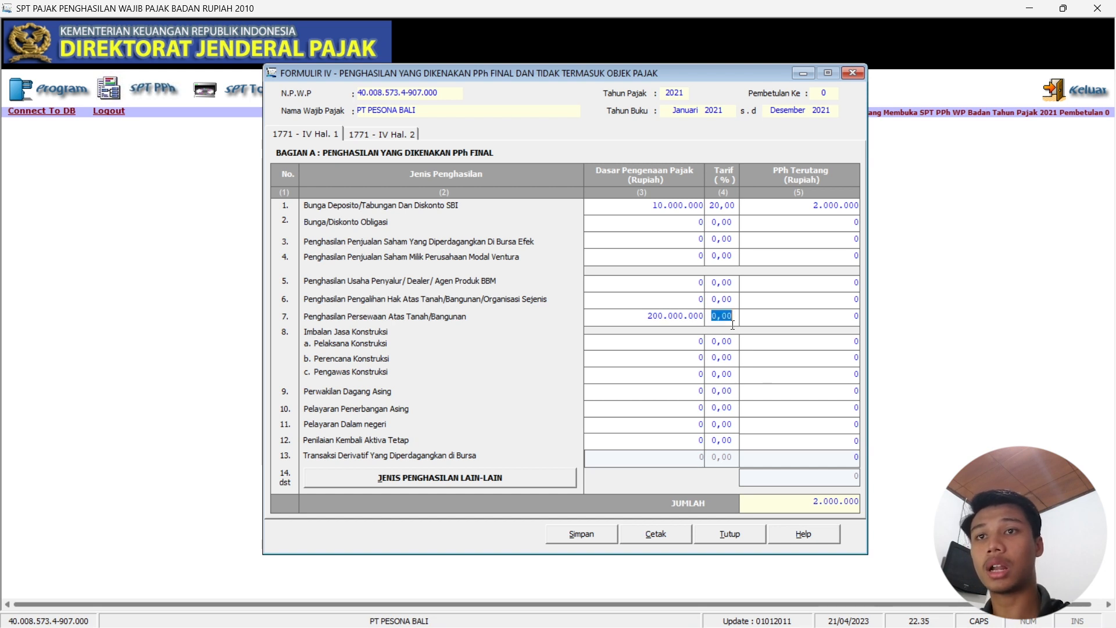
text(10)
key(Tab)
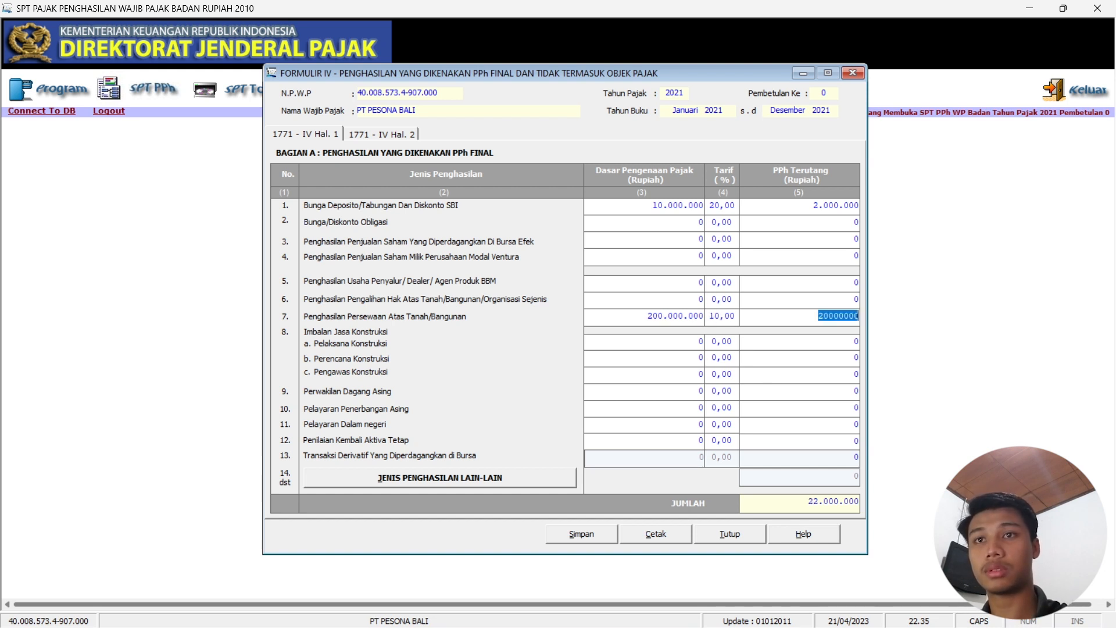
click(773, 356)
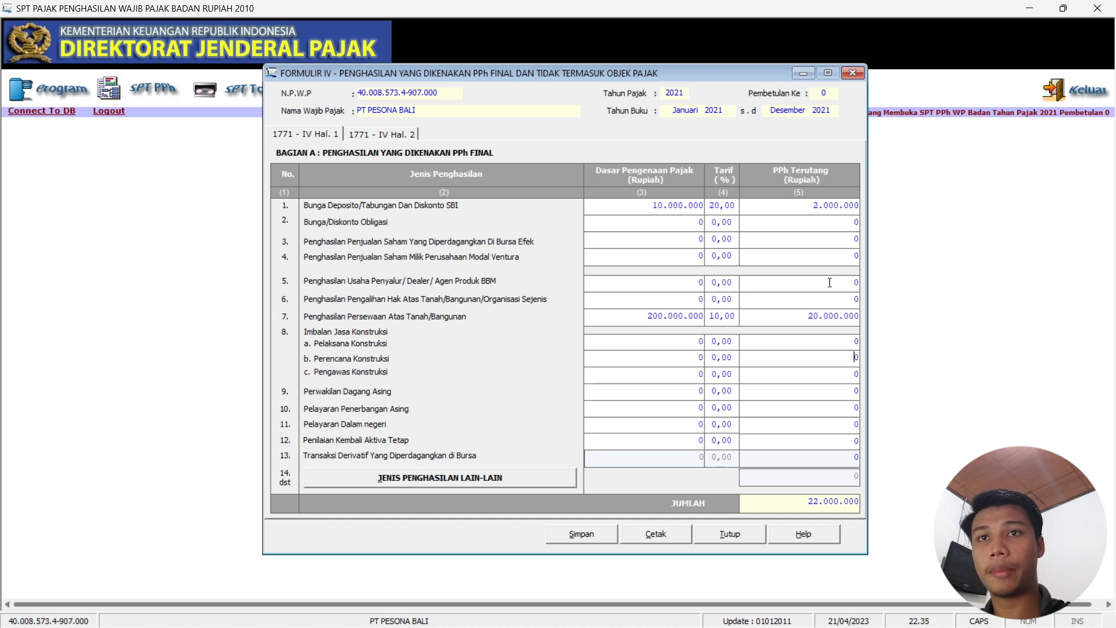
click(395, 135)
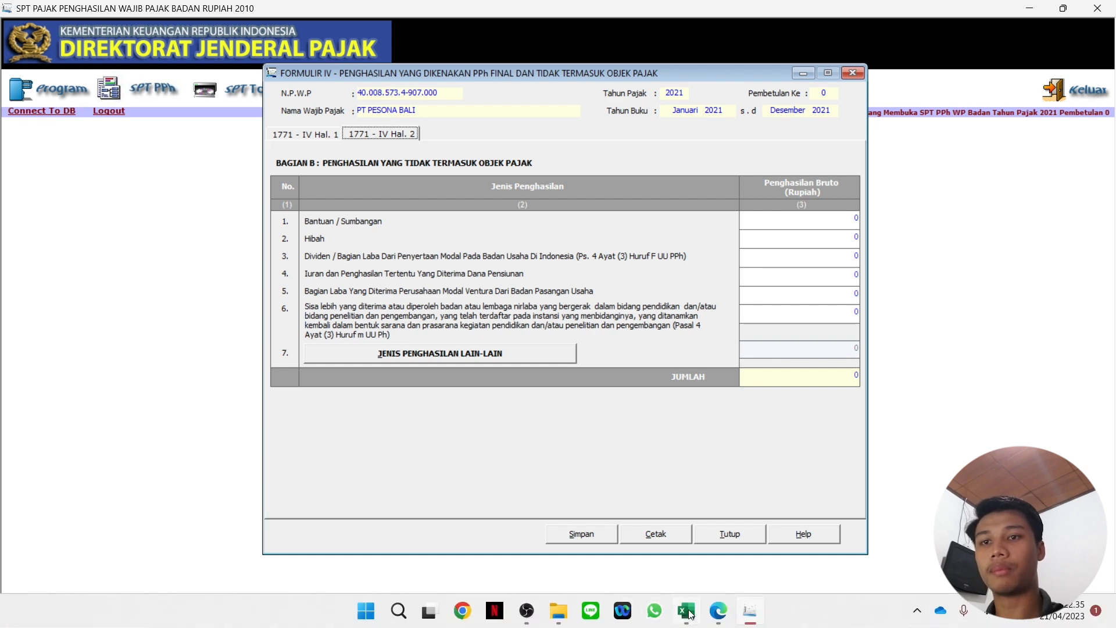
Enter 100.000.000 dividend income on row 3 of Formulir IV page 2.
click(687, 622)
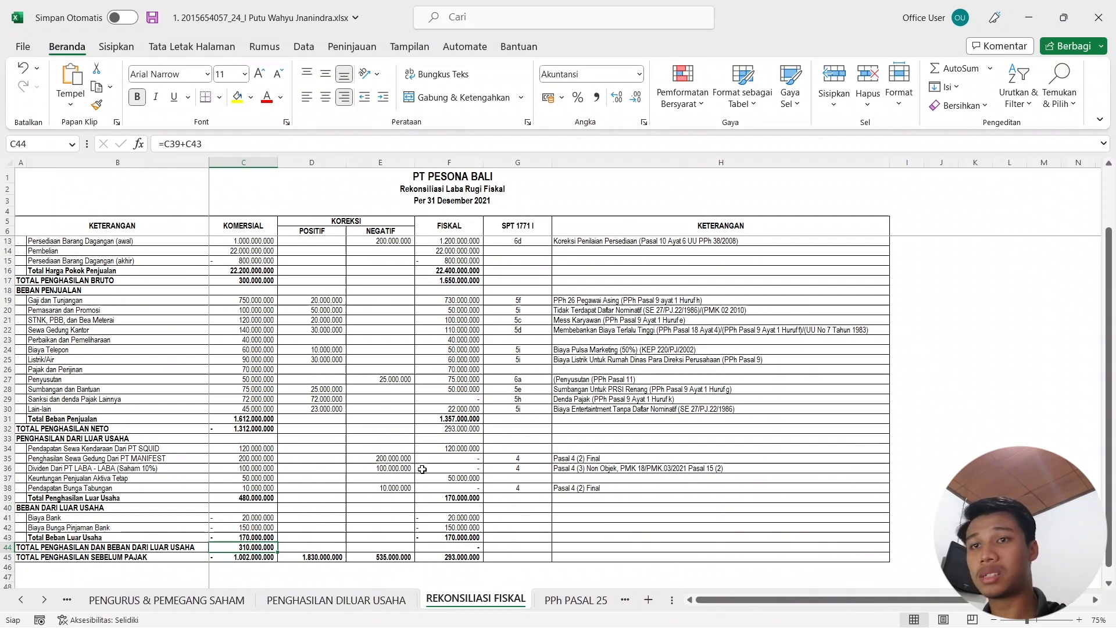
click(1024, 17)
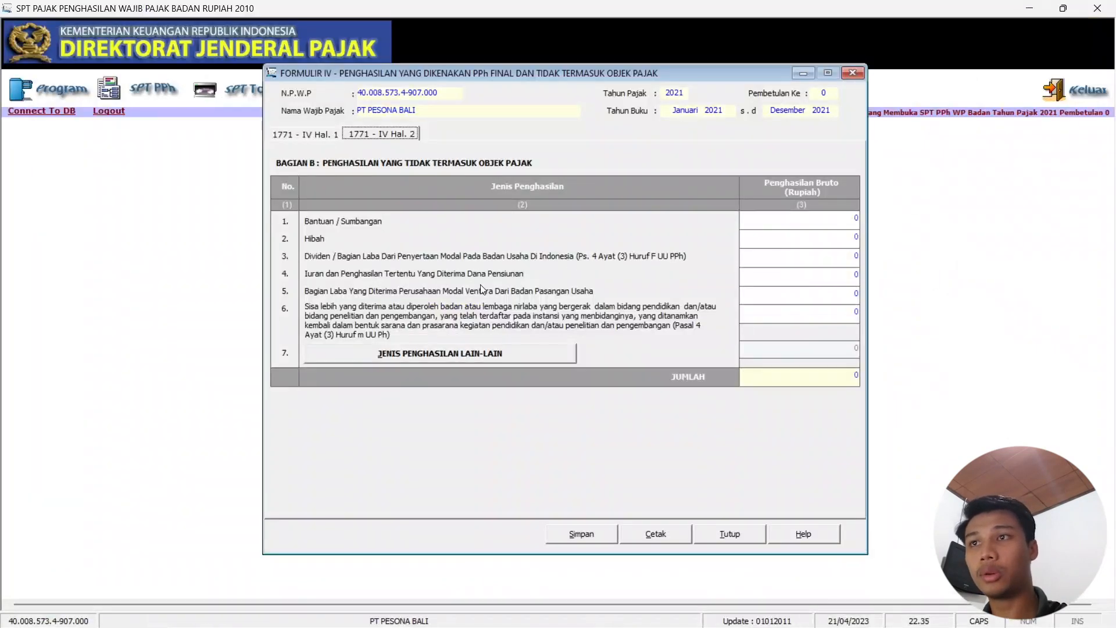
click(856, 256)
text(100000000)
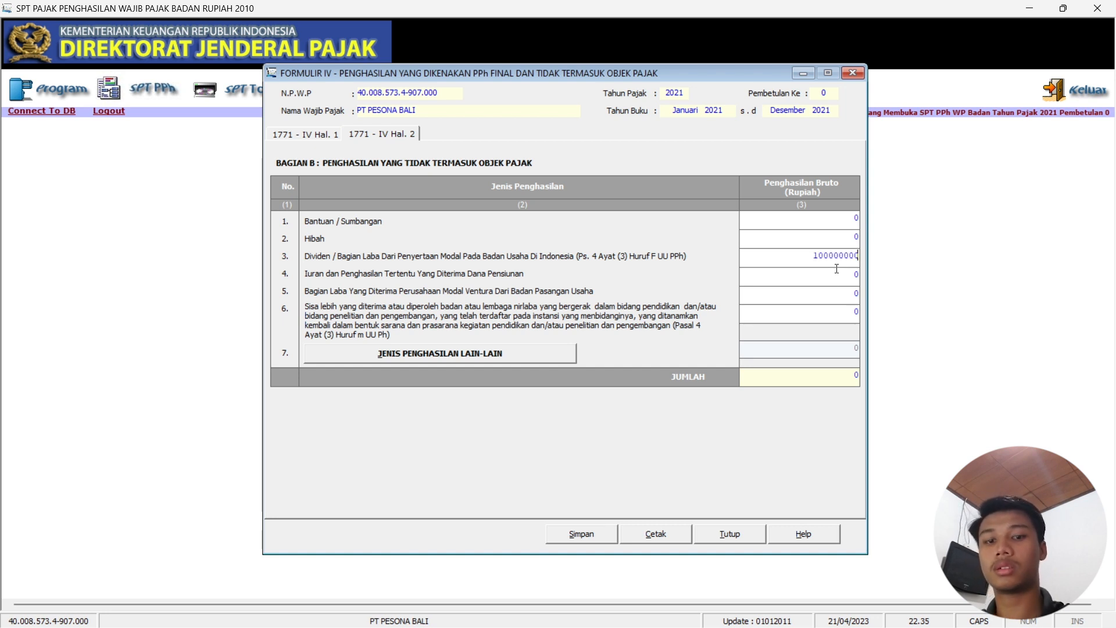
click(837, 271)
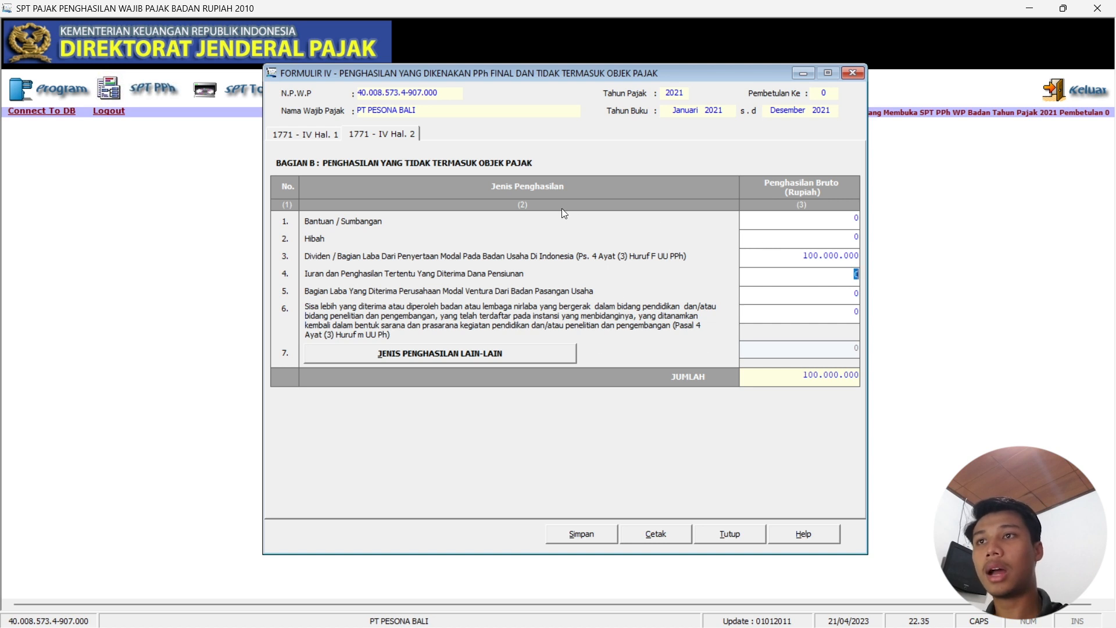
Save the Formulir IV entries, confirm the notices, and close the form.
click(588, 535)
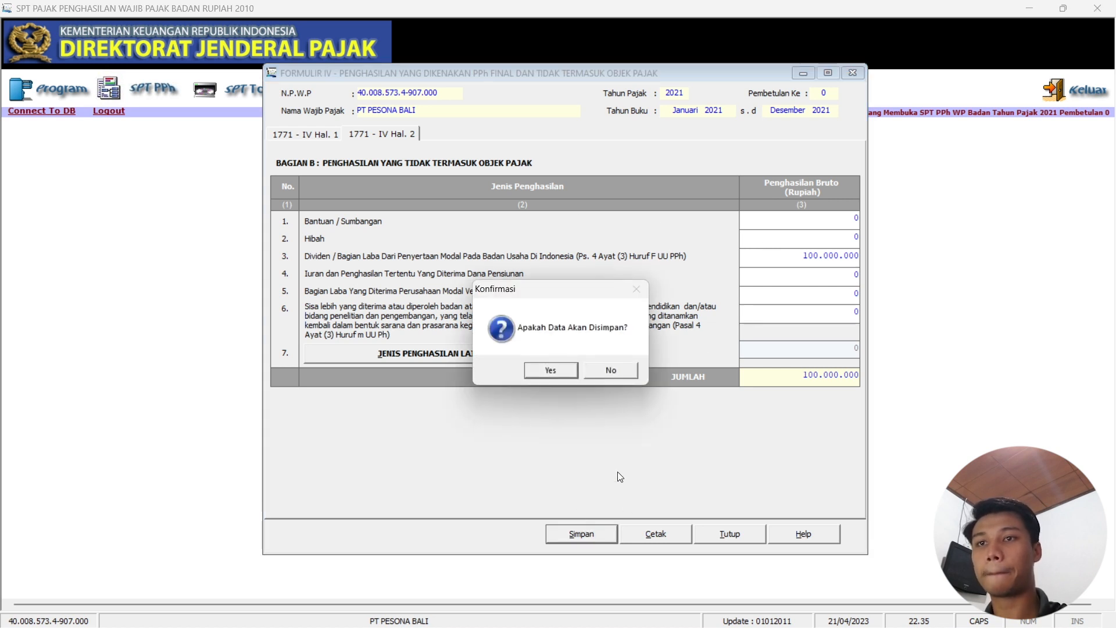
click(554, 375)
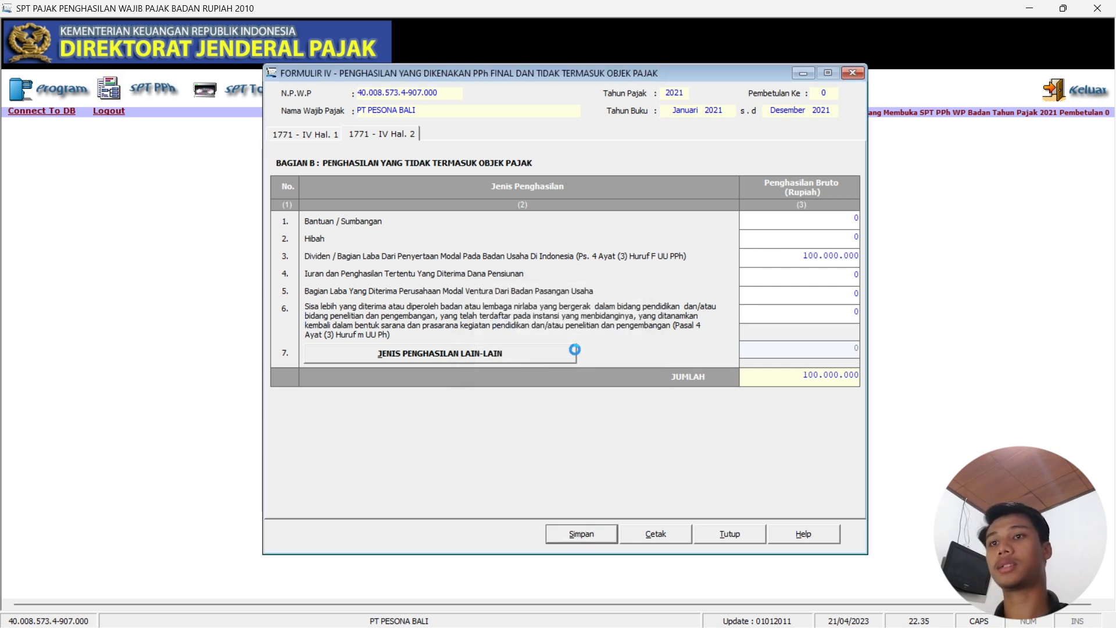
click(600, 370)
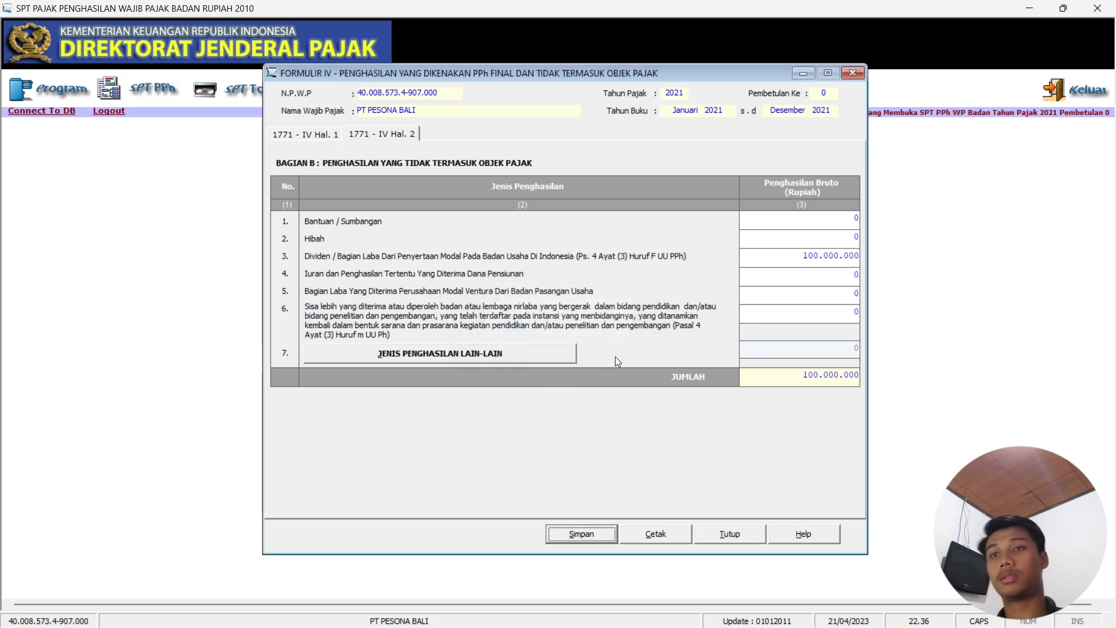
click(853, 73)
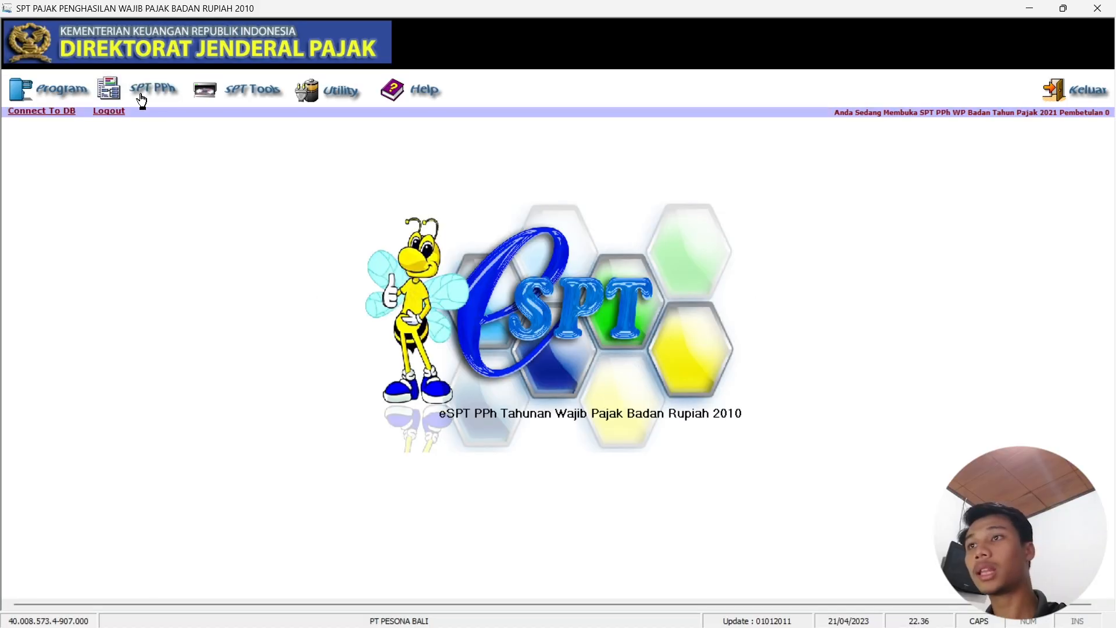
Open Formulir 1771-III for domestic tax credits from SPT PPh > Lampiran.
click(140, 102)
mouse_move(143, 130)
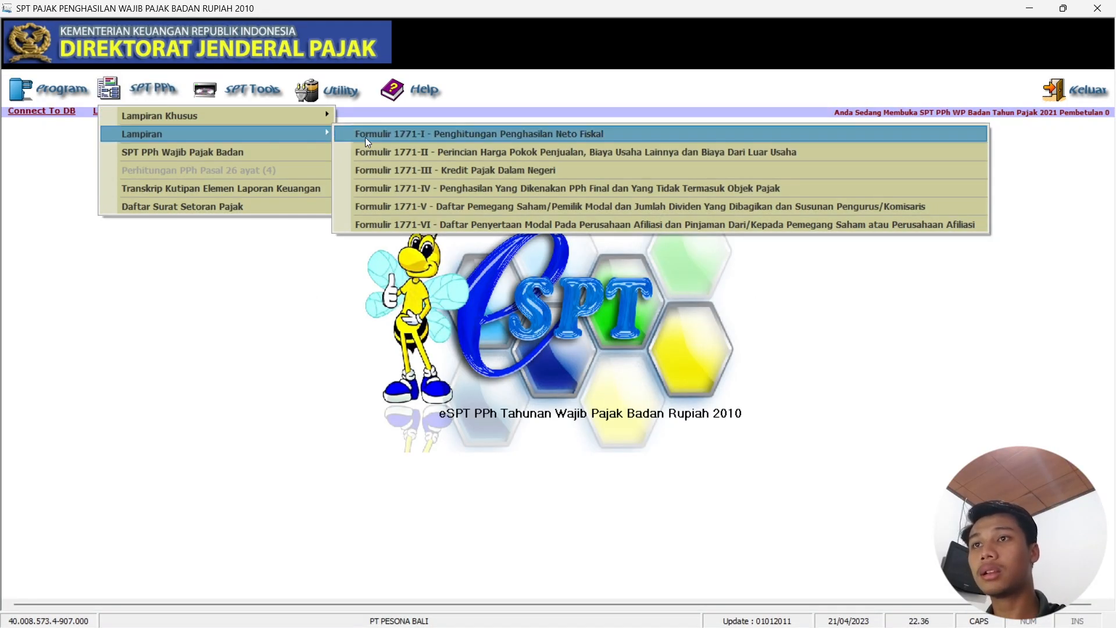
click(449, 176)
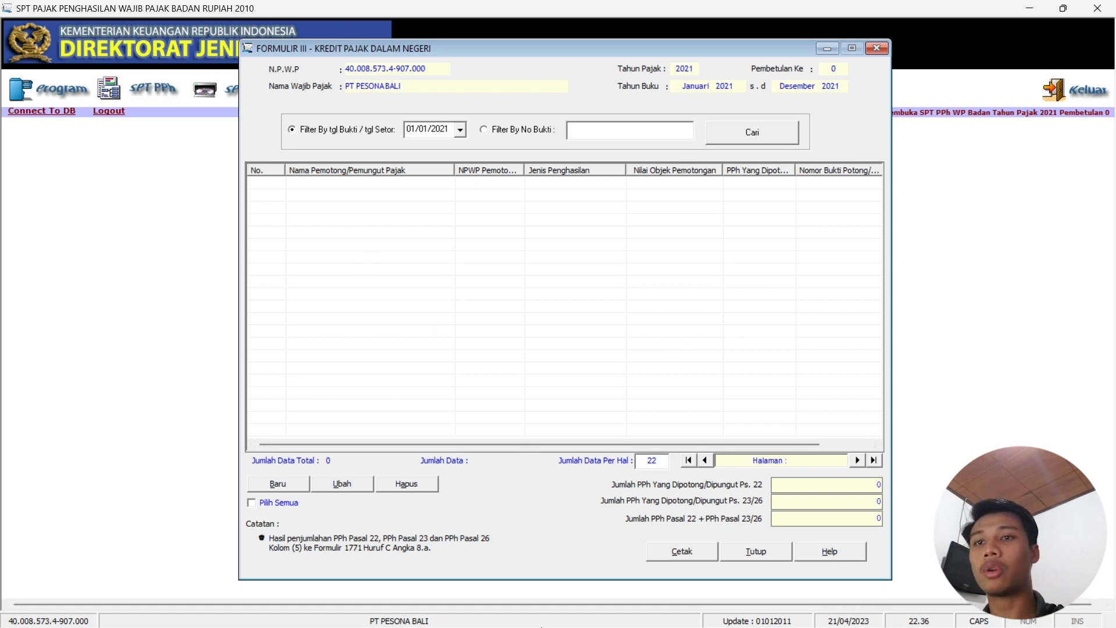
Review the PENGHASILAN DILUAR USAHA sheet in Excel, then return to Formulir III.
mouse_move(570, 622)
click(687, 611)
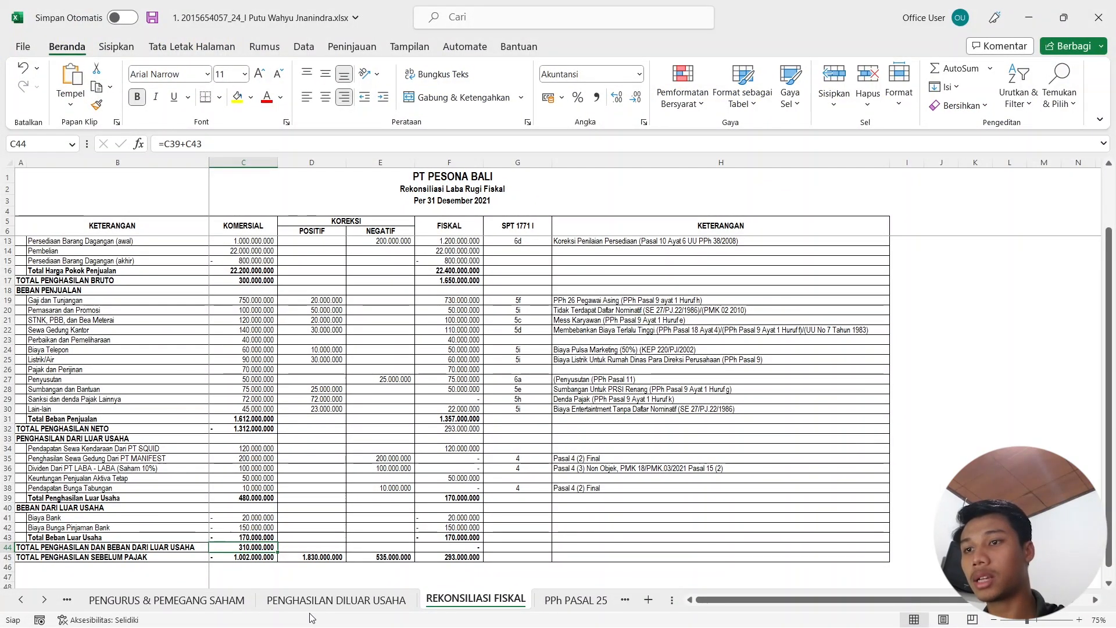
click(336, 600)
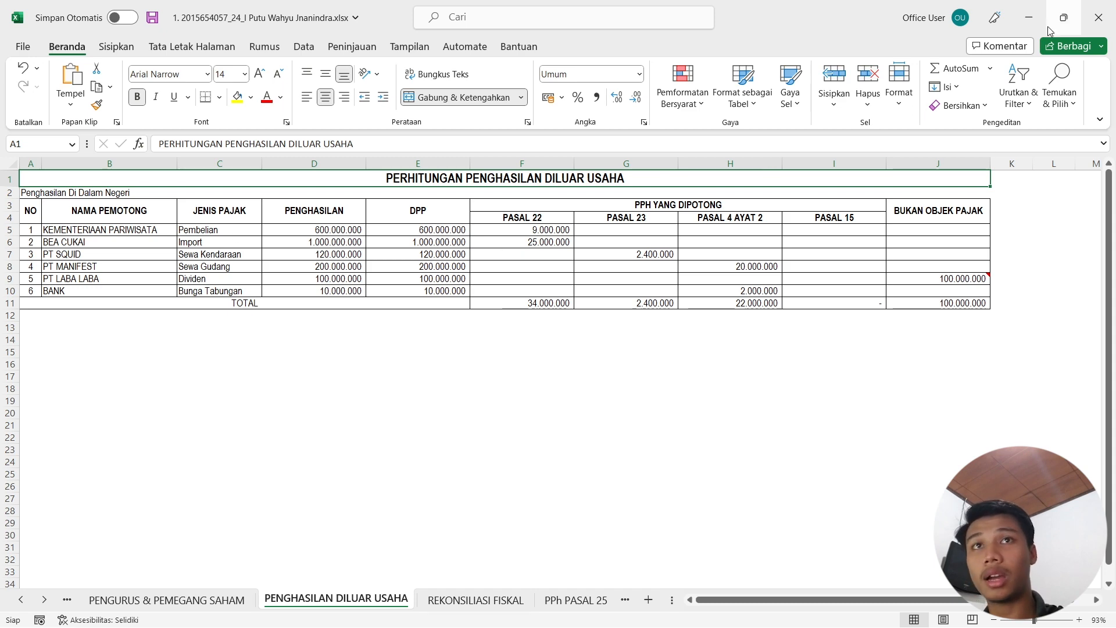
click(1028, 17)
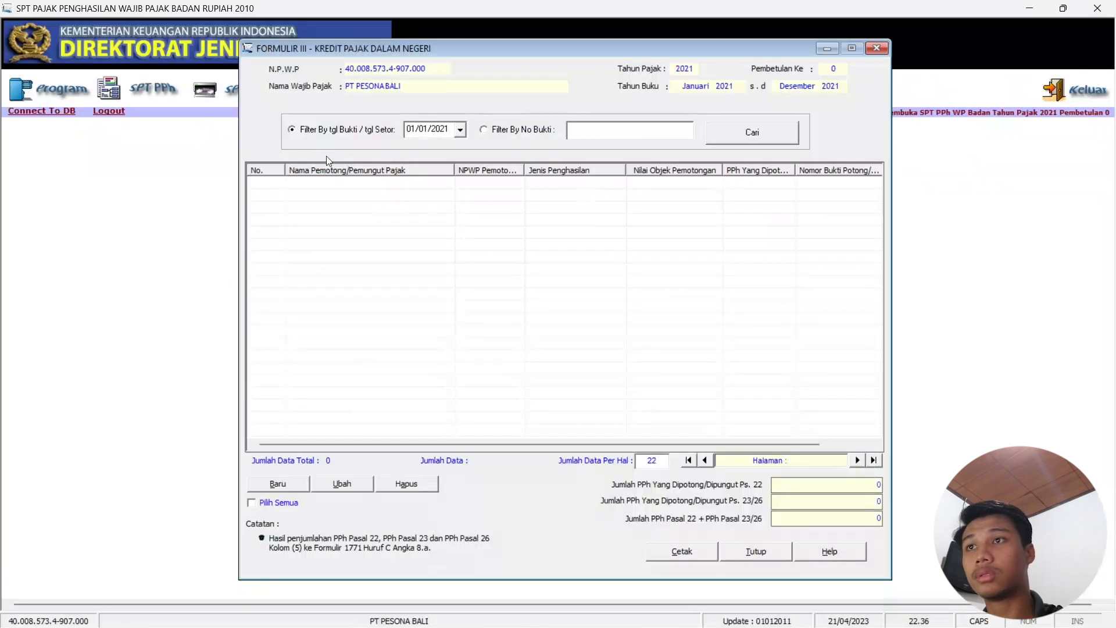
Add a Dipungut Pihak Lain credit, slip SSP, income type Pembelian Barang Oleh Bendaharawan.
click(278, 484)
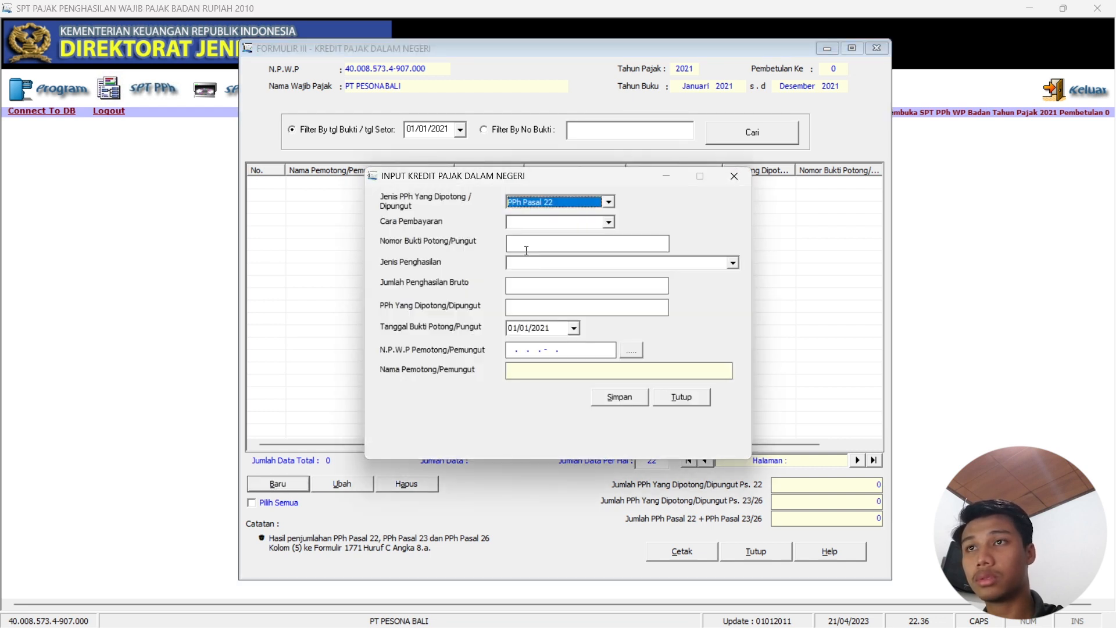
click(609, 222)
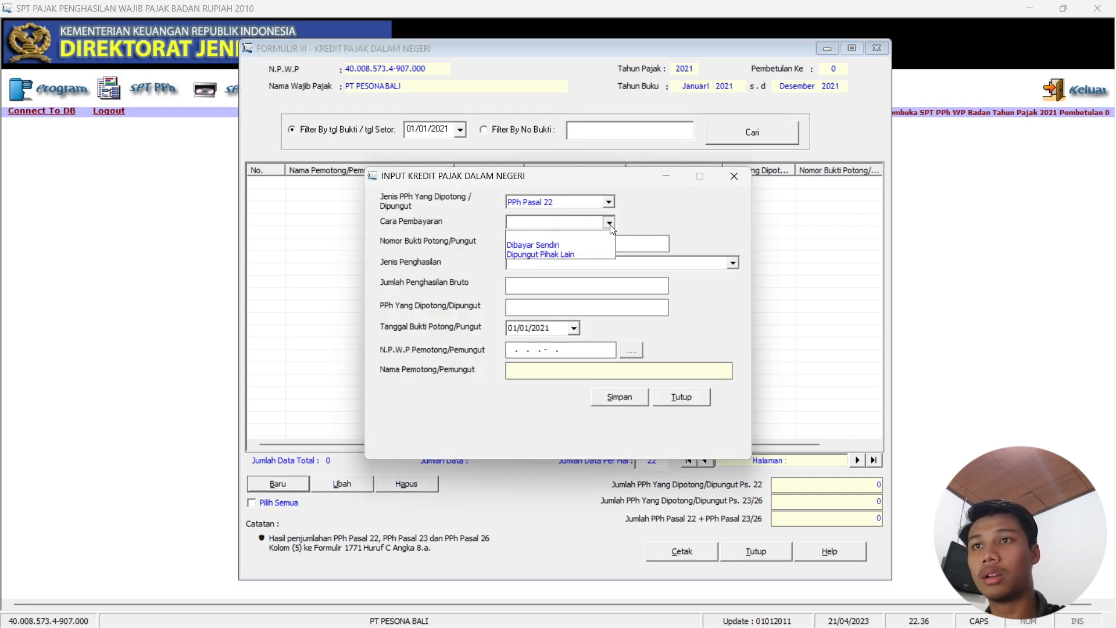
click(572, 255)
click(571, 246)
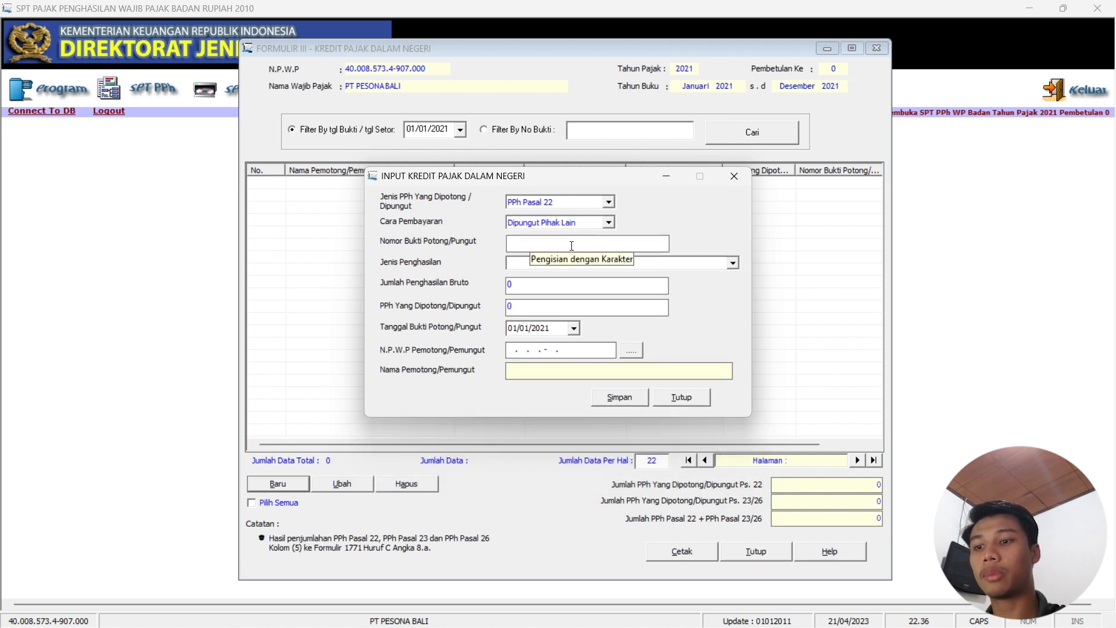
text(SSP)
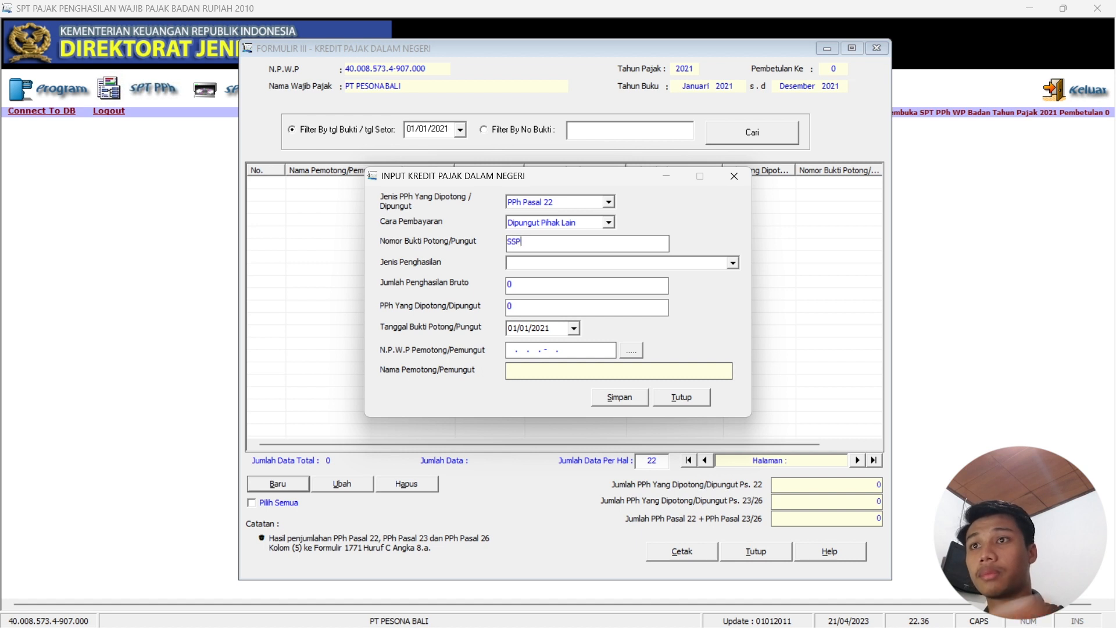
click(654, 263)
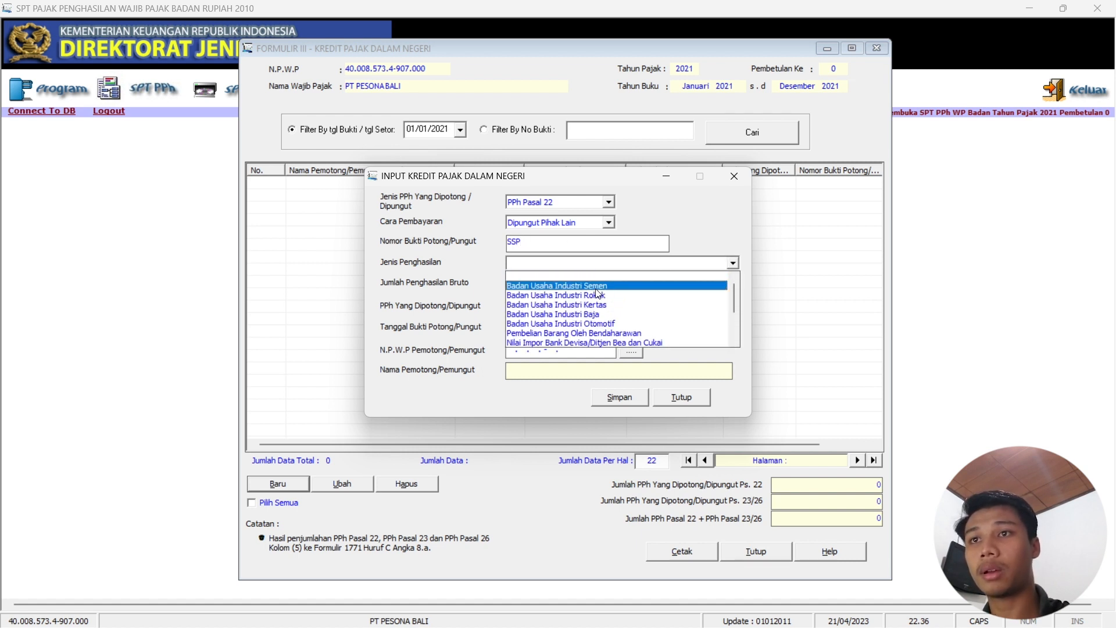
scroll(584, 297, down, 2)
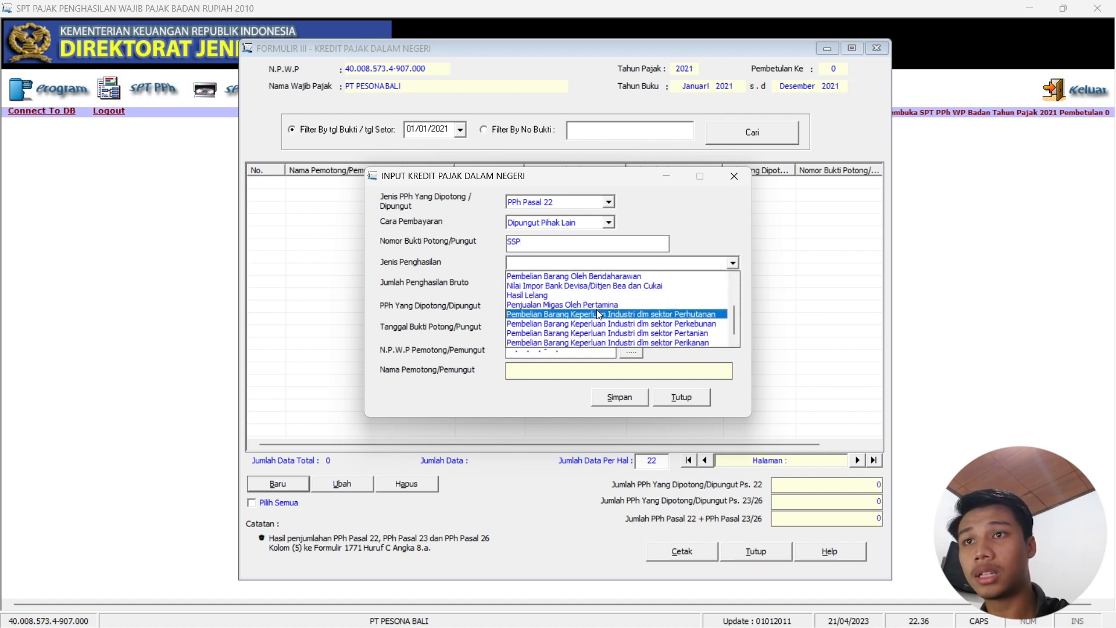
click(595, 278)
key(Tab)
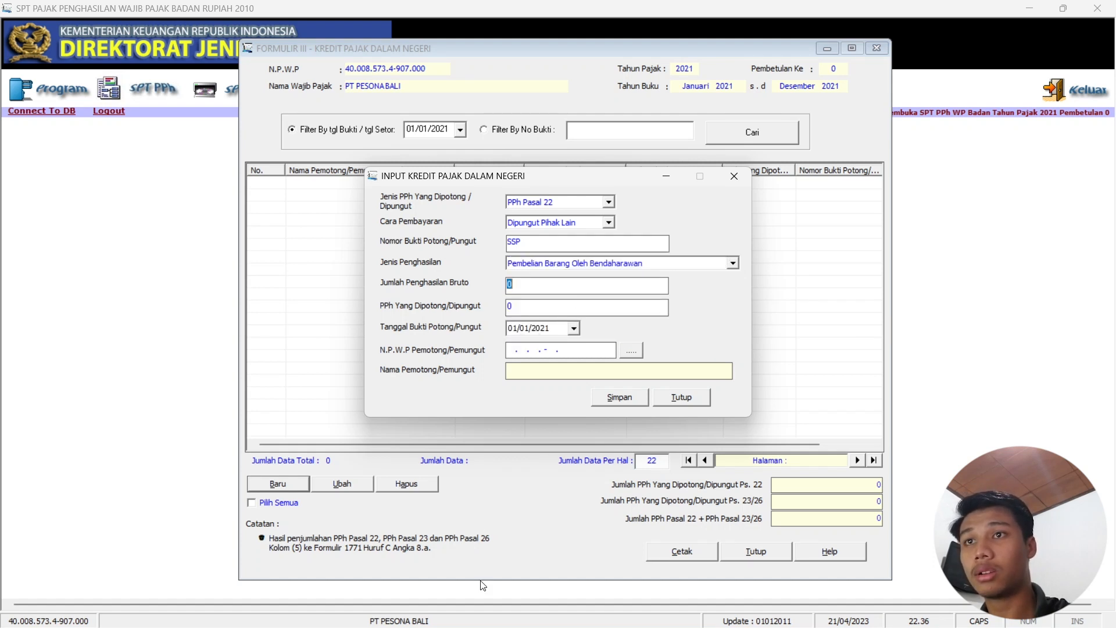
Fill in gross income 600.000.000 and withheld tax 9.000.000 from the workbook.
mouse_move(609, 599)
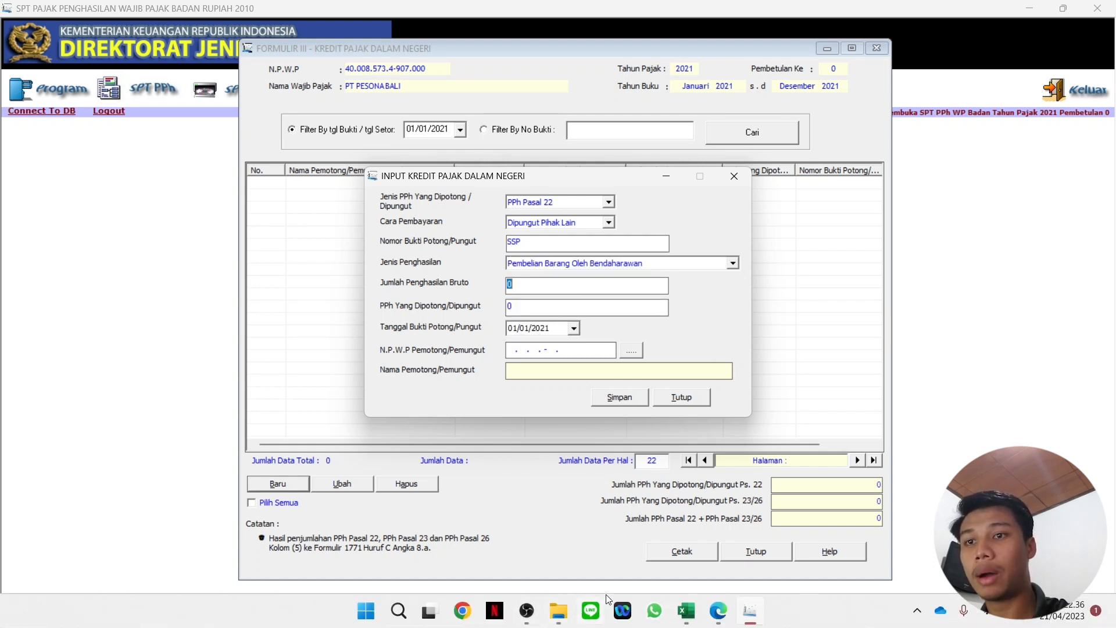
click(687, 611)
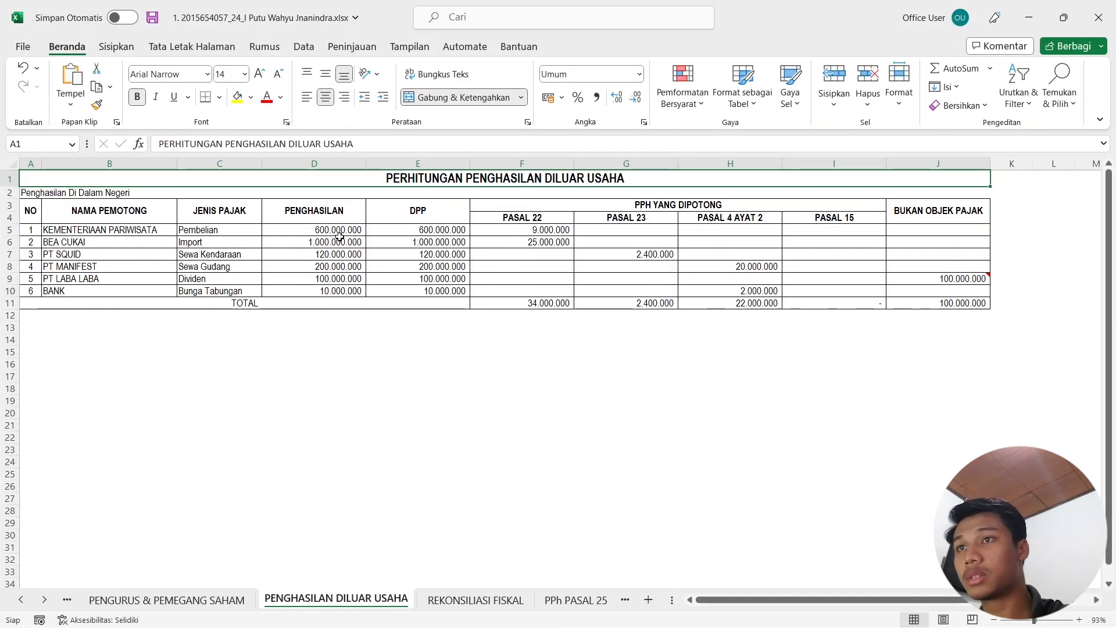
click(1030, 17)
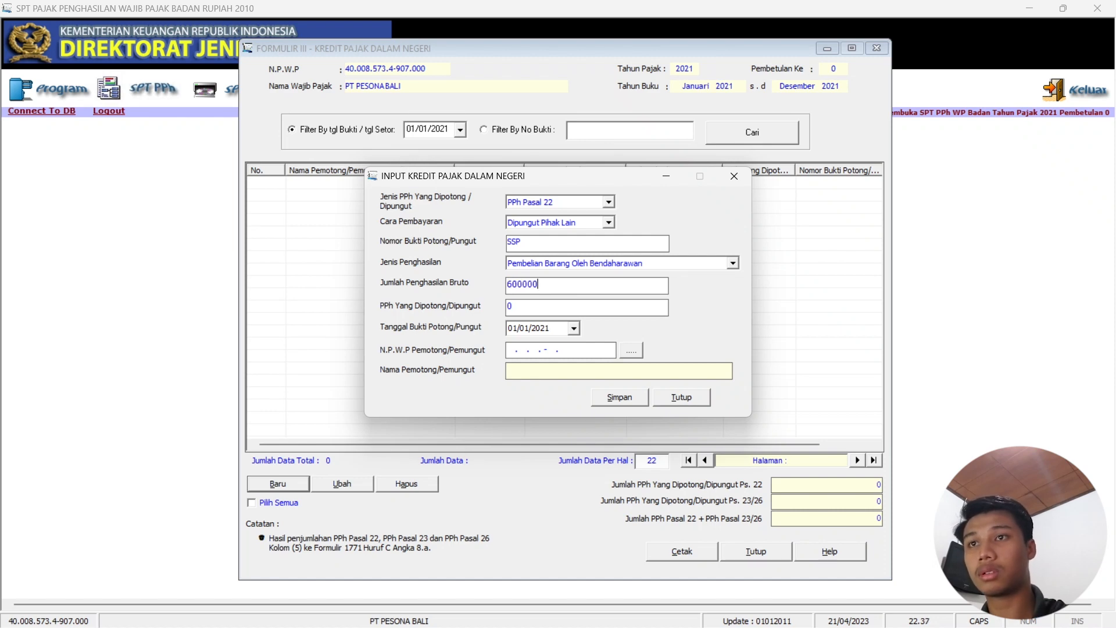
key(Tab)
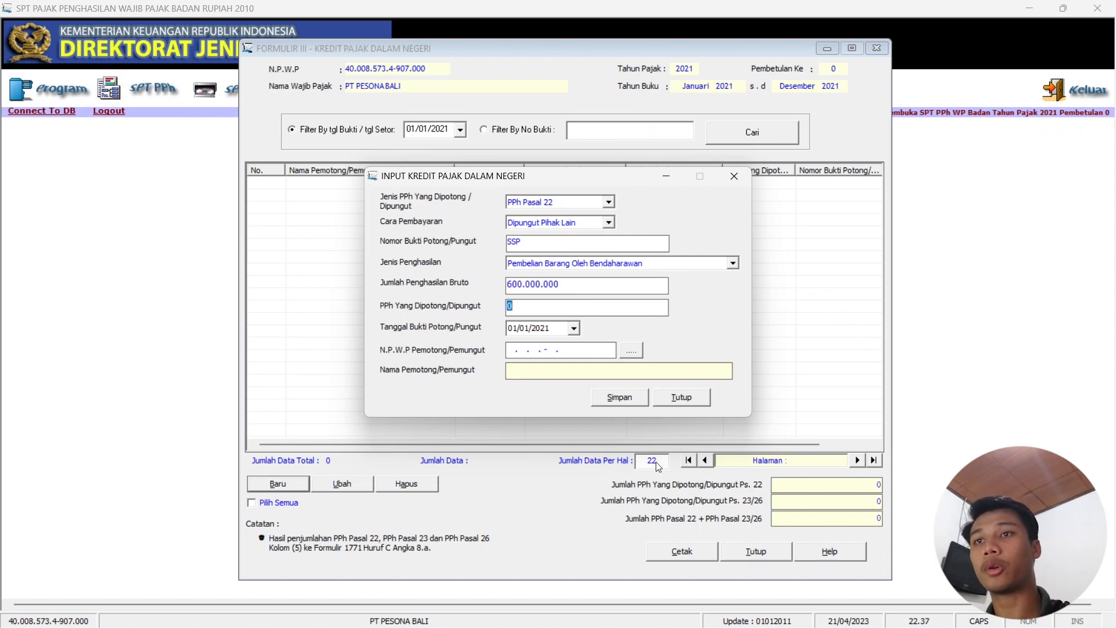
click(687, 612)
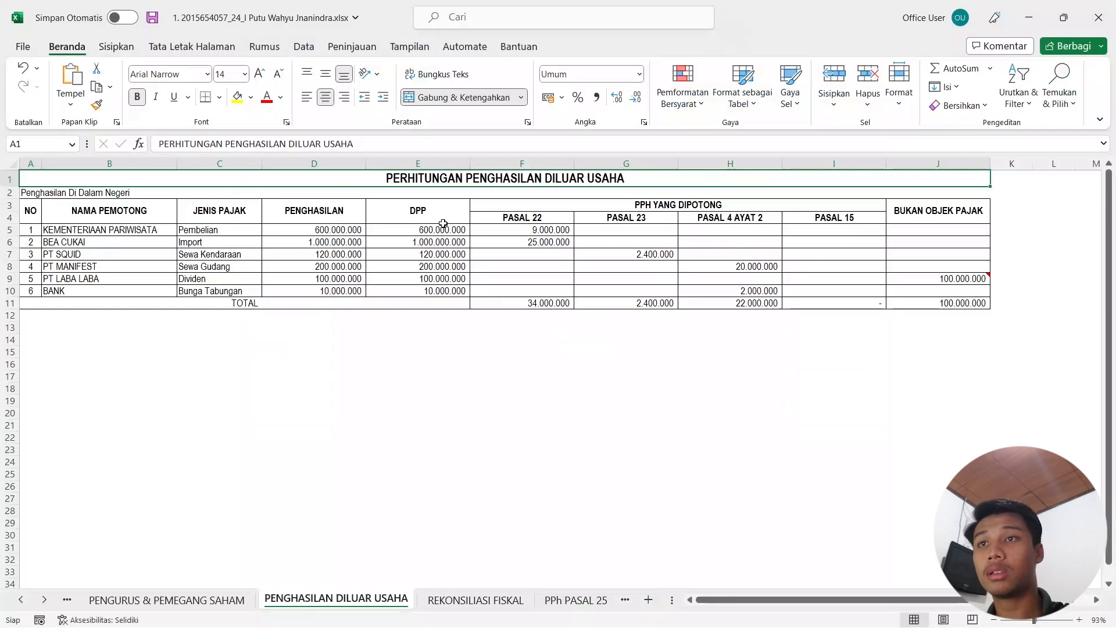
click(1029, 17)
text(9000000)
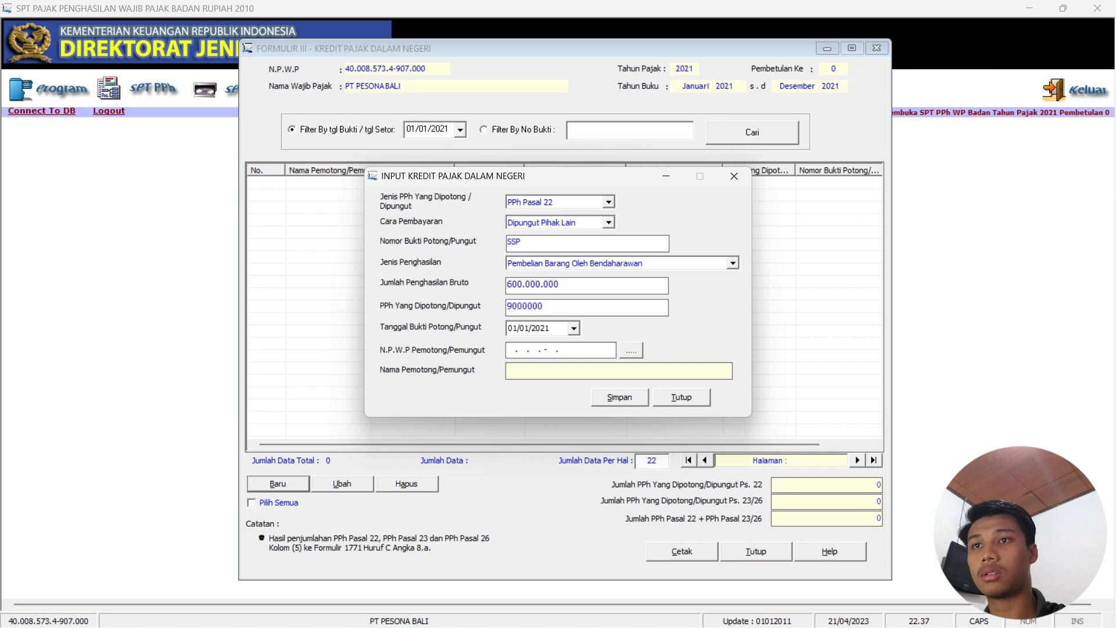
key(Tab)
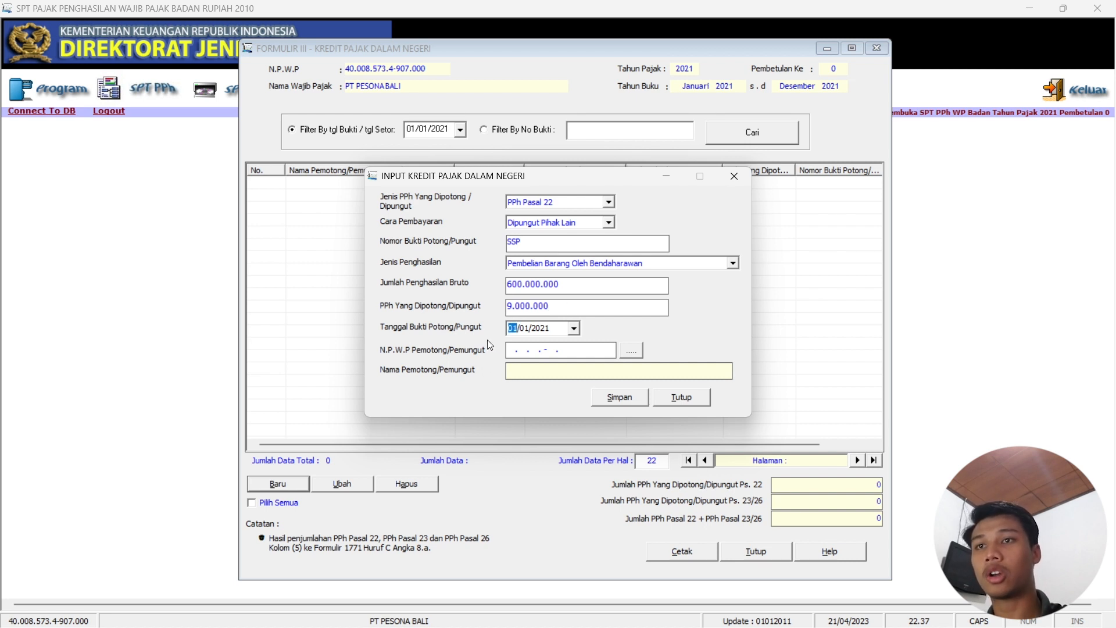
Assign KEMENTERIAAN PARIWISATA as withholder, save the credit, and start another.
click(637, 351)
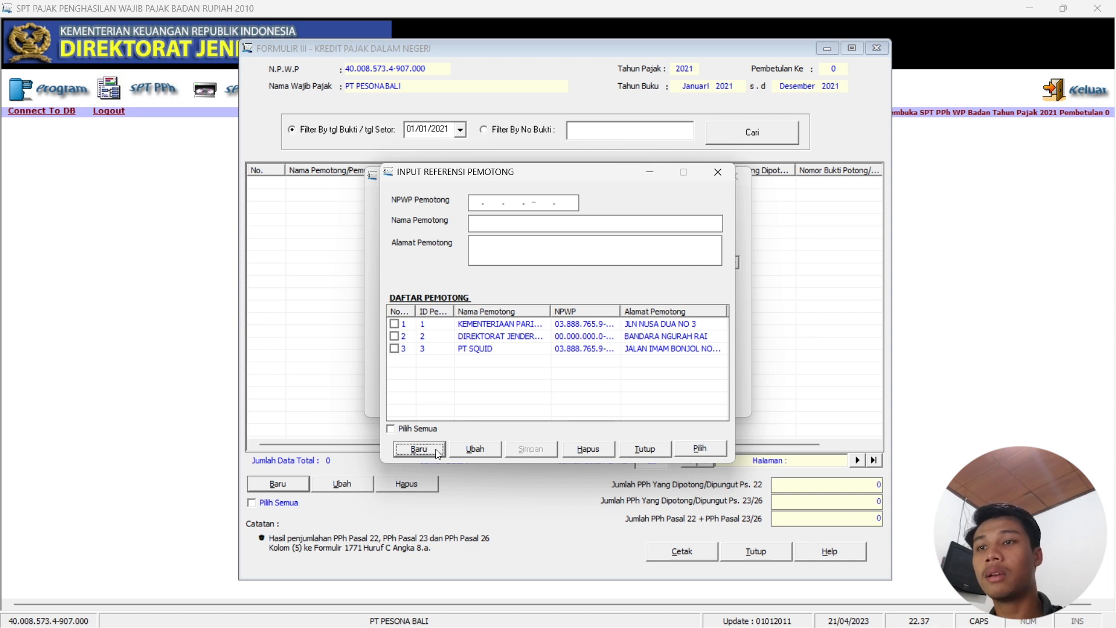
click(394, 324)
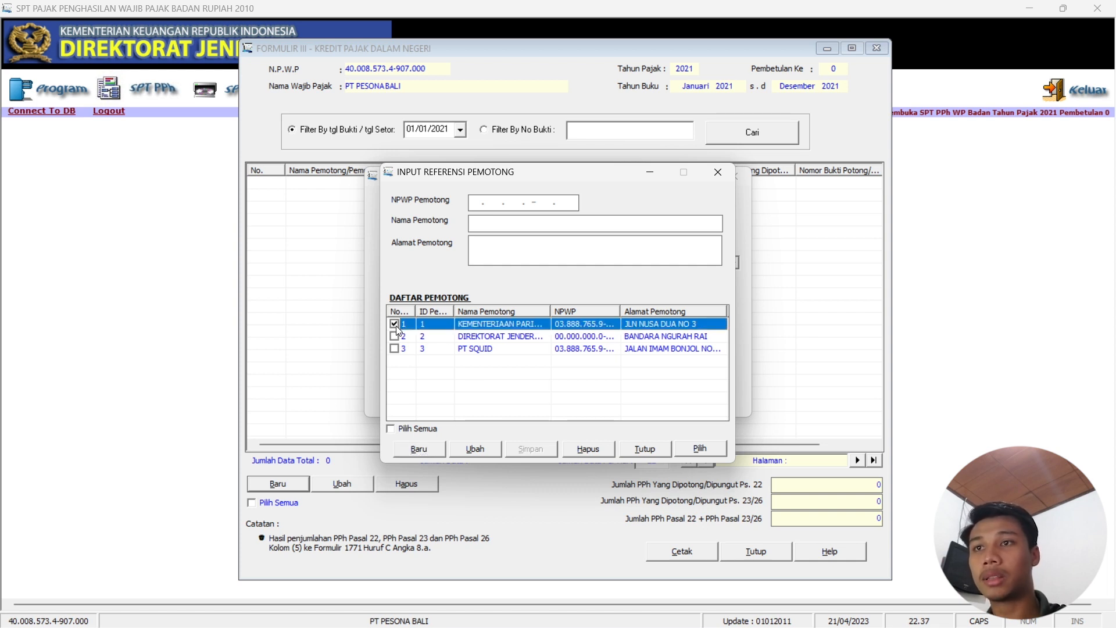
click(700, 450)
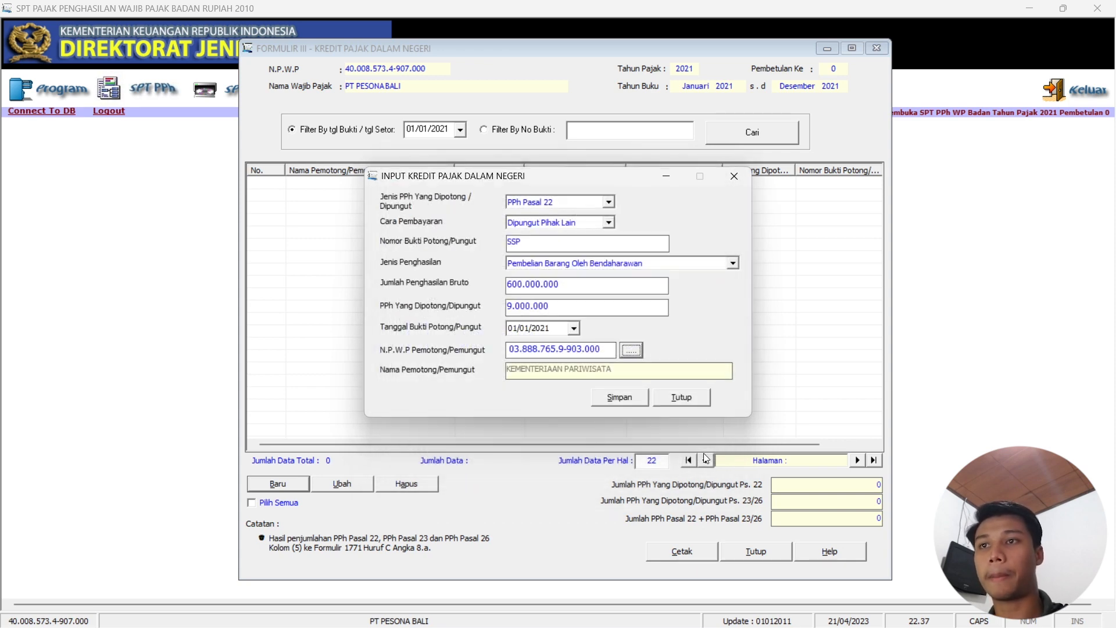
click(617, 398)
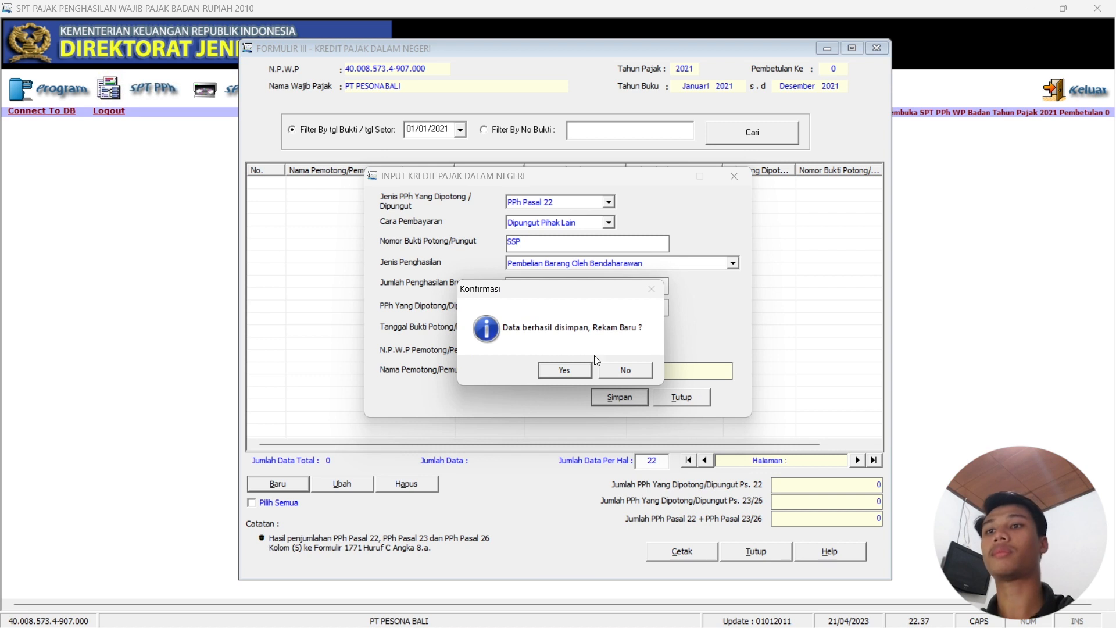
click(565, 371)
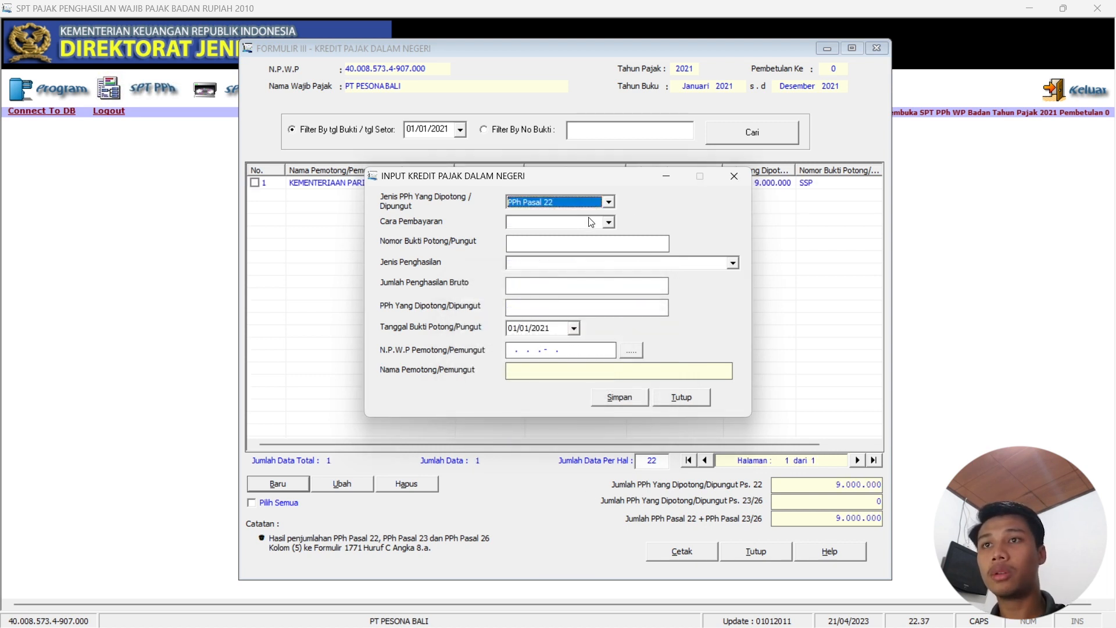
Set Dipungut Pihak Lain, slip PIB.01, income type Nilai Impor Bank Devisa/Ditjen Bea dan Cukai.
mouse_move(538, 625)
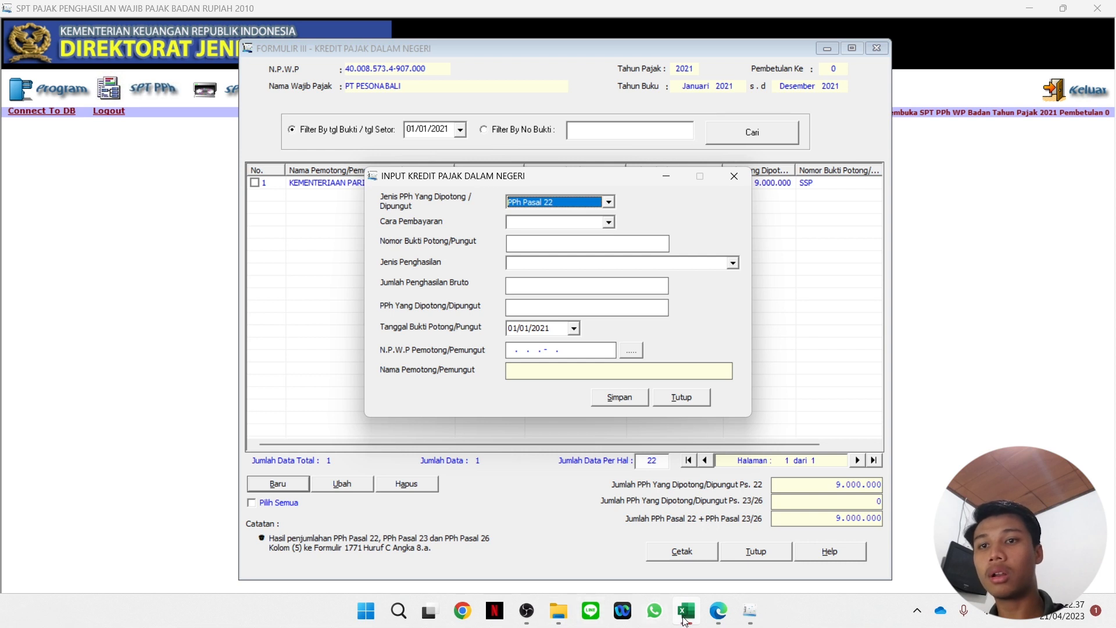
click(610, 224)
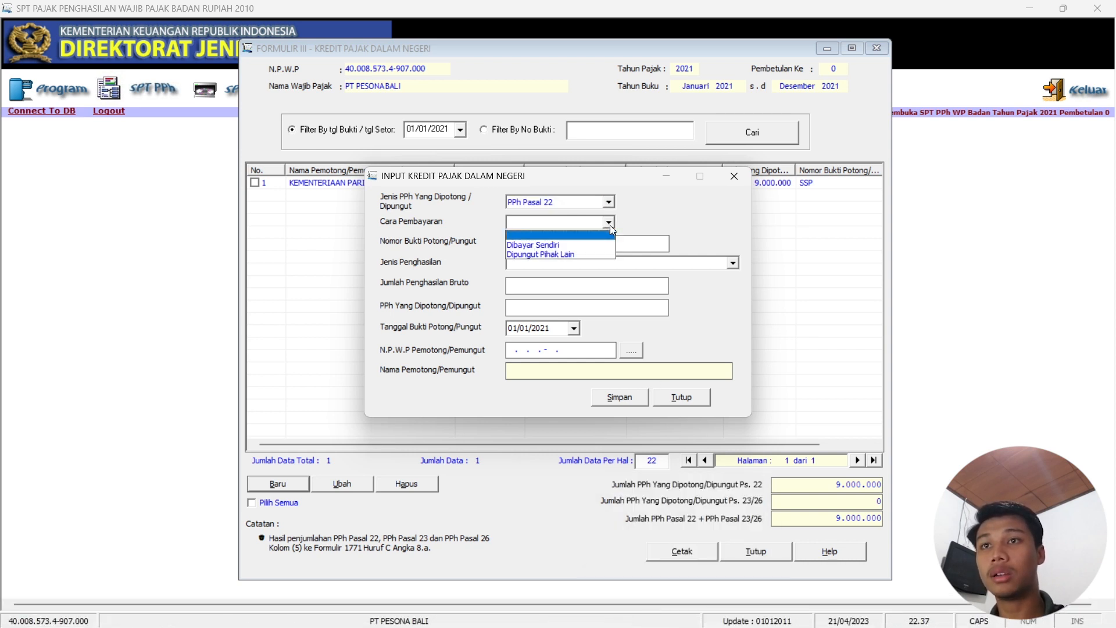
click(575, 256)
text(PIB.01)
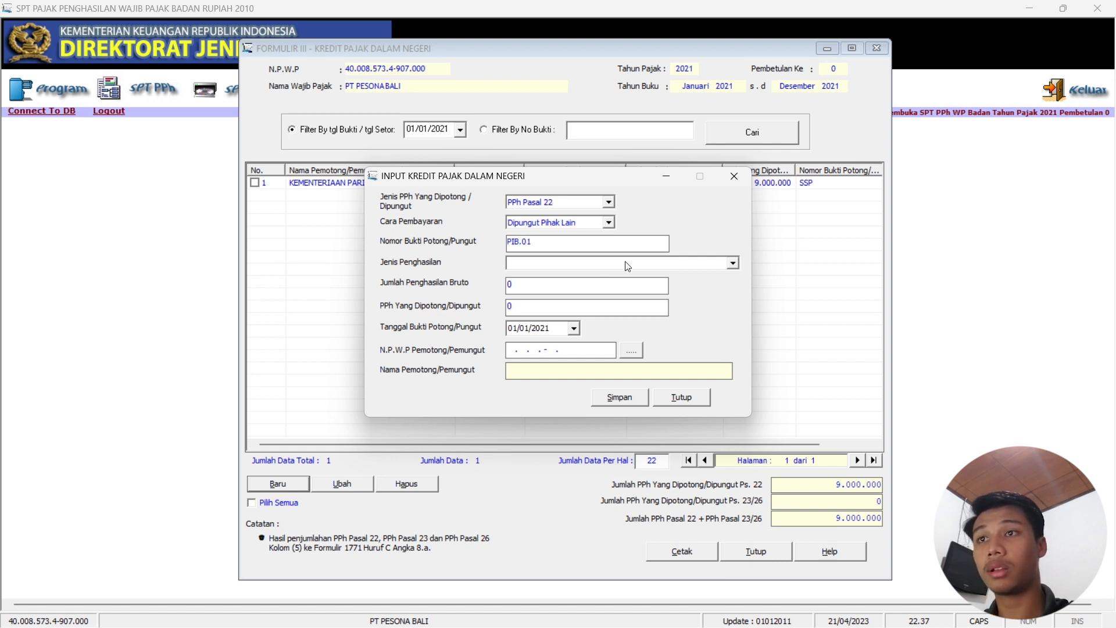
click(627, 266)
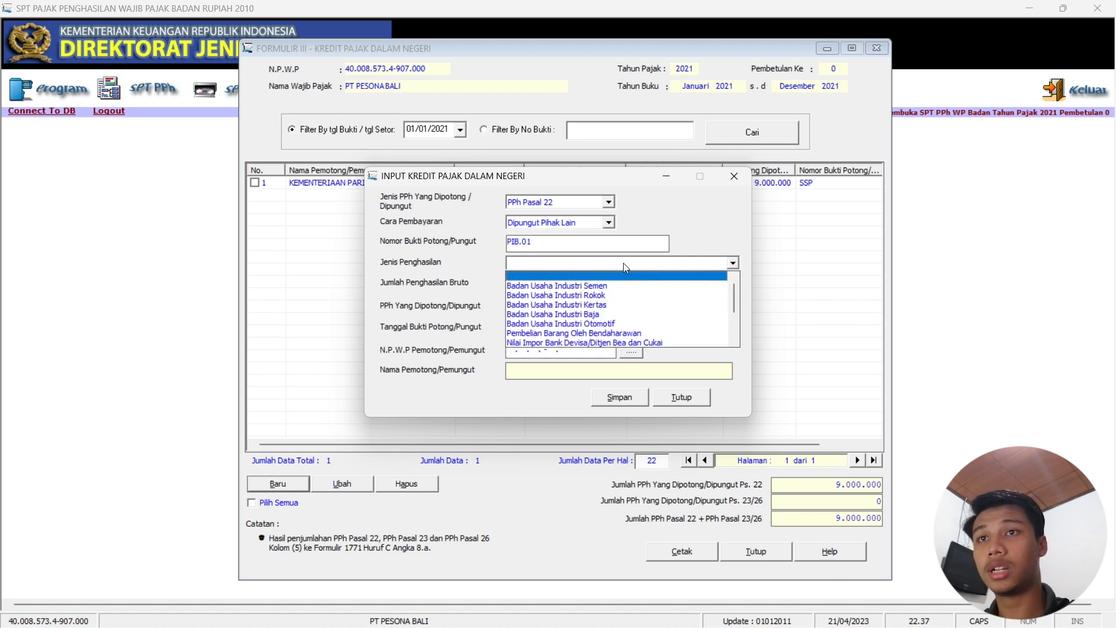
click(653, 339)
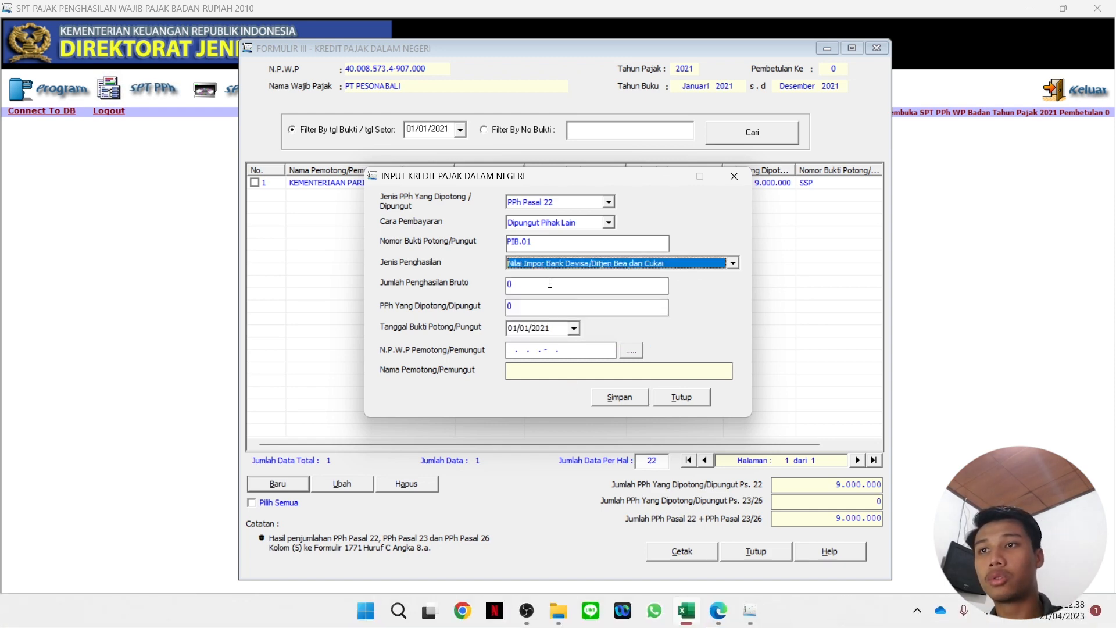
Enter gross 1.000.000.000 and withheld tax 25.000.000, checked against workbook cell F6.
click(686, 610)
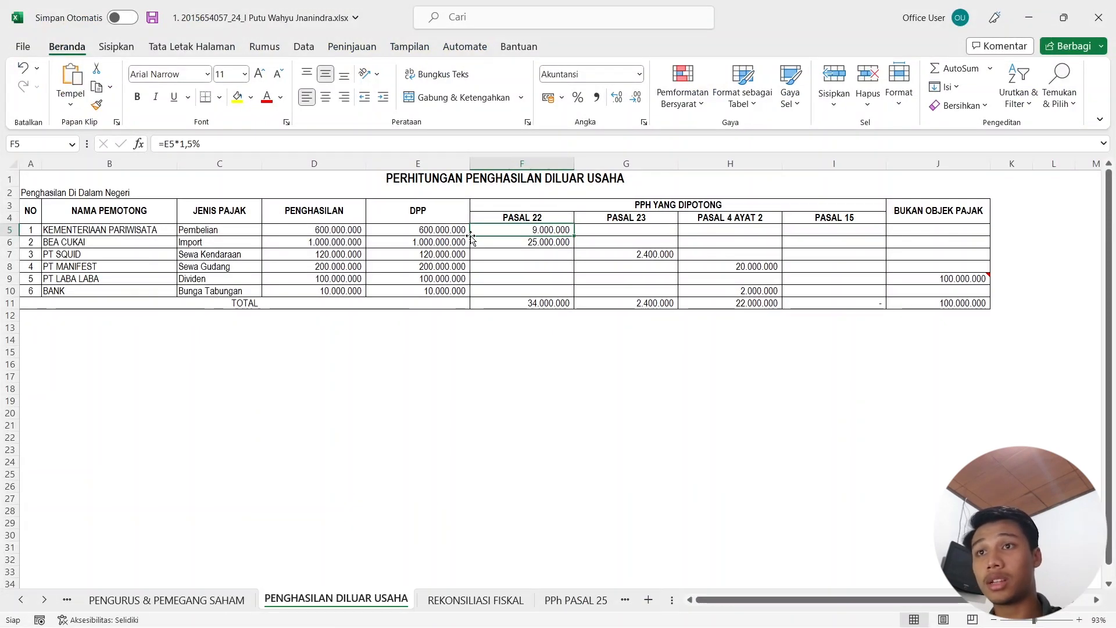
click(1029, 16)
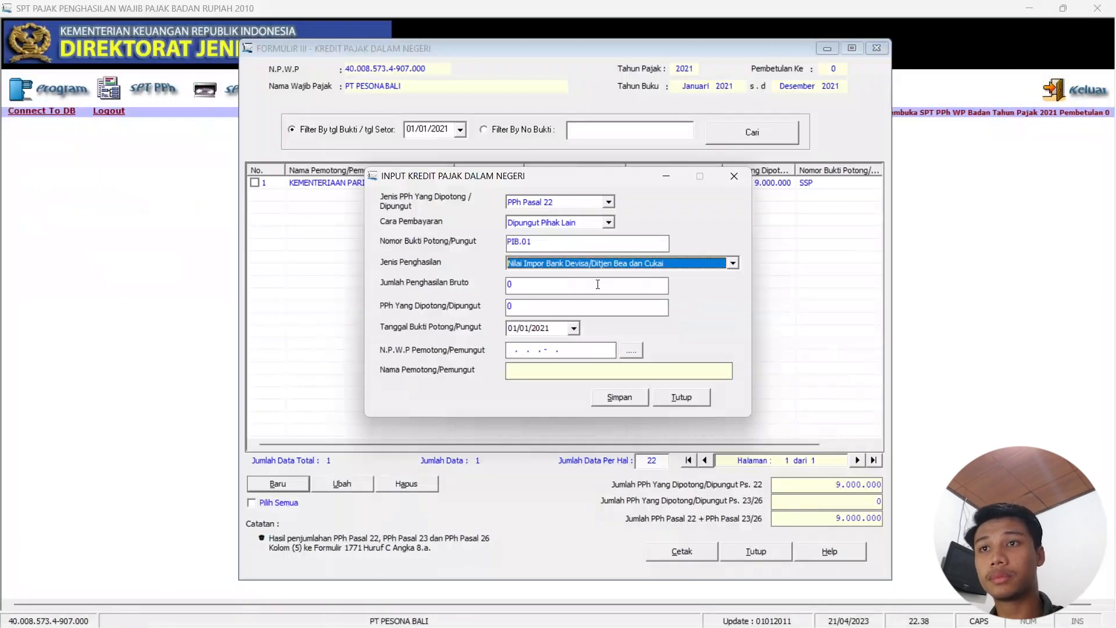
click(561, 286)
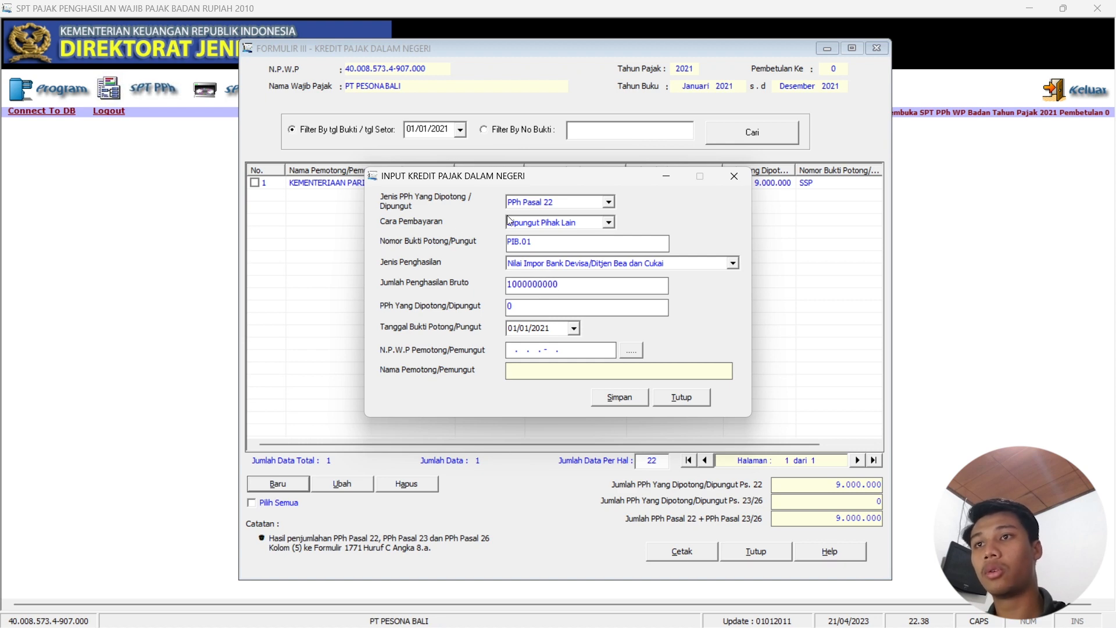
click(528, 308)
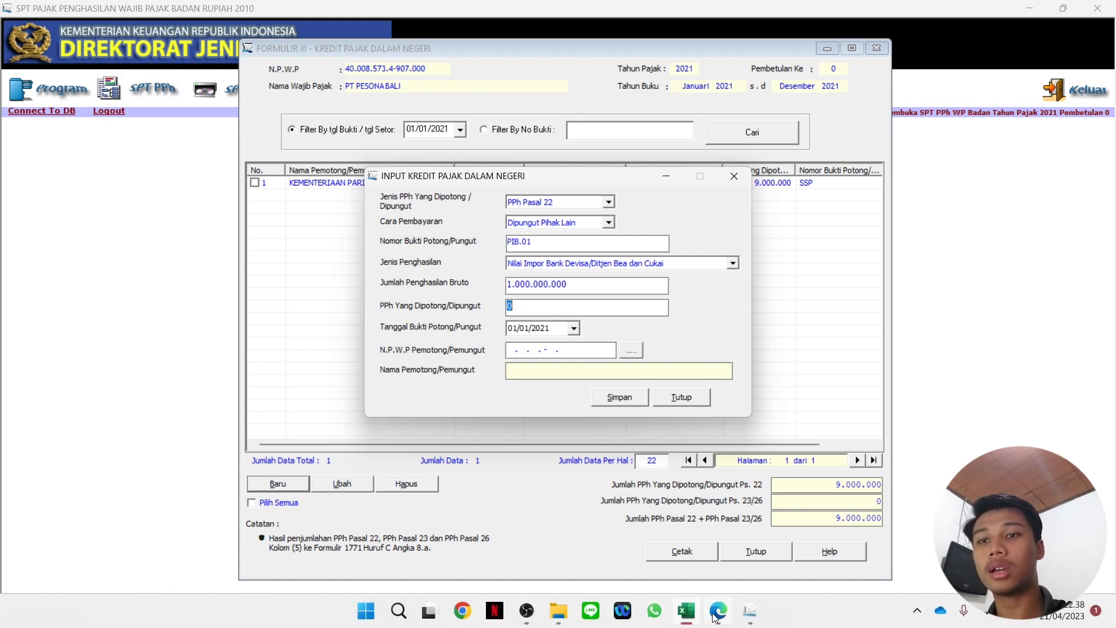
click(705, 616)
click(566, 244)
click(1029, 18)
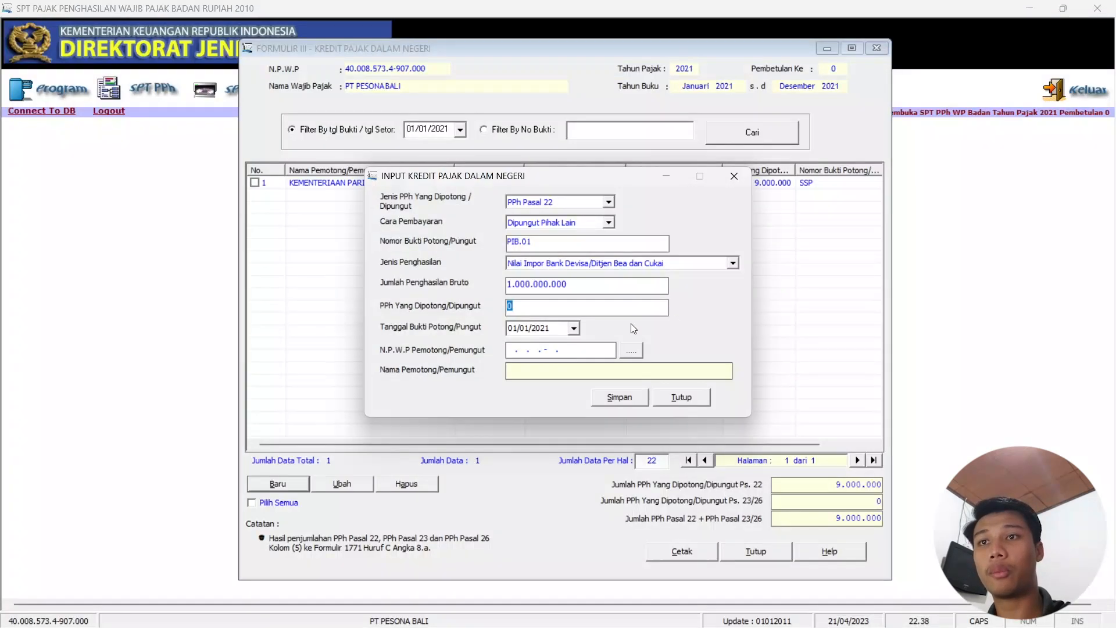
text(25000000)
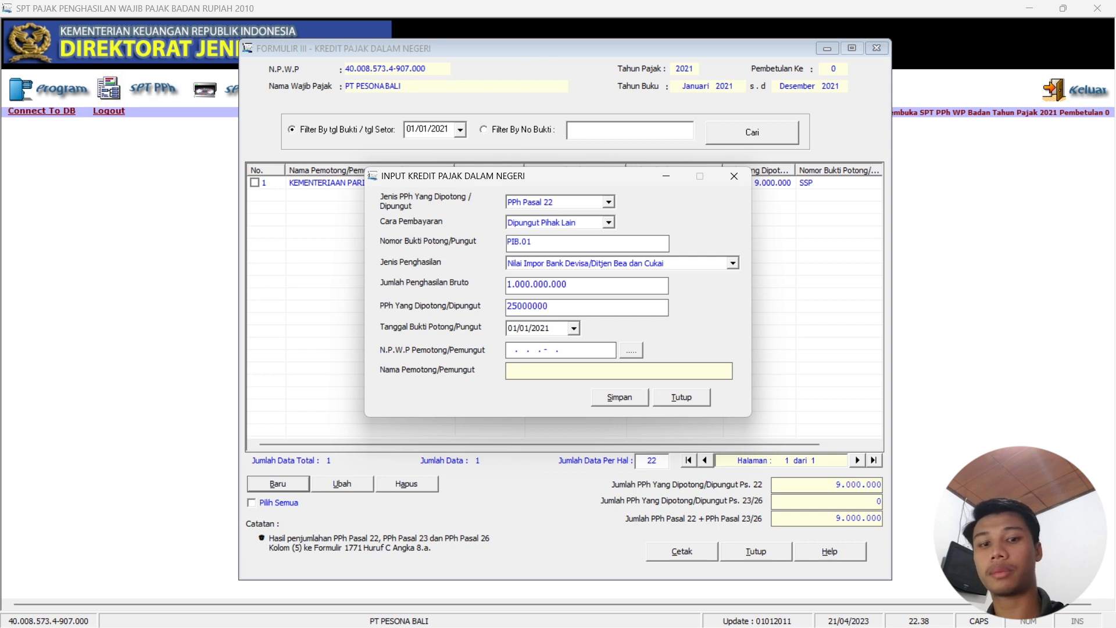
key(Tab)
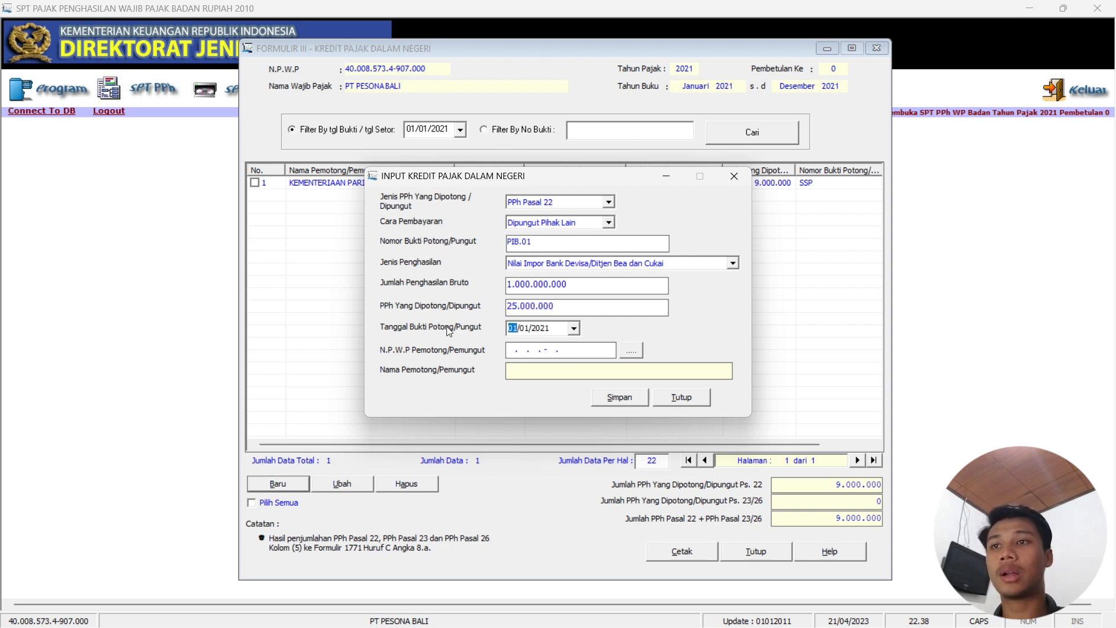
Assign DIREKTORAT JENDERAL BEA CUKAI as withholder, save the credit, and start another.
click(631, 351)
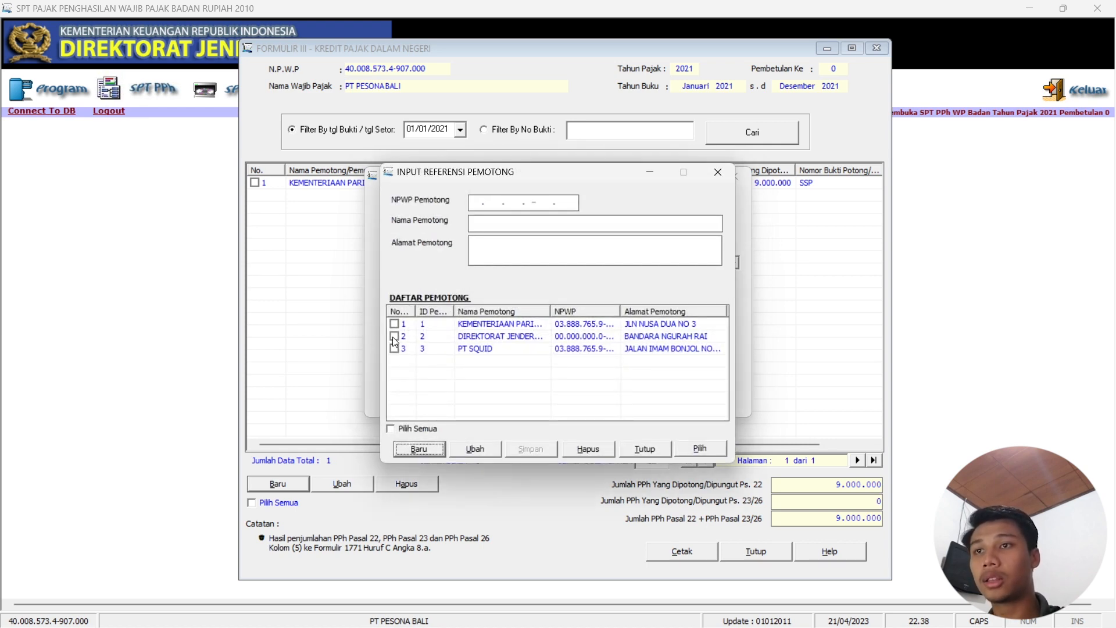
click(394, 337)
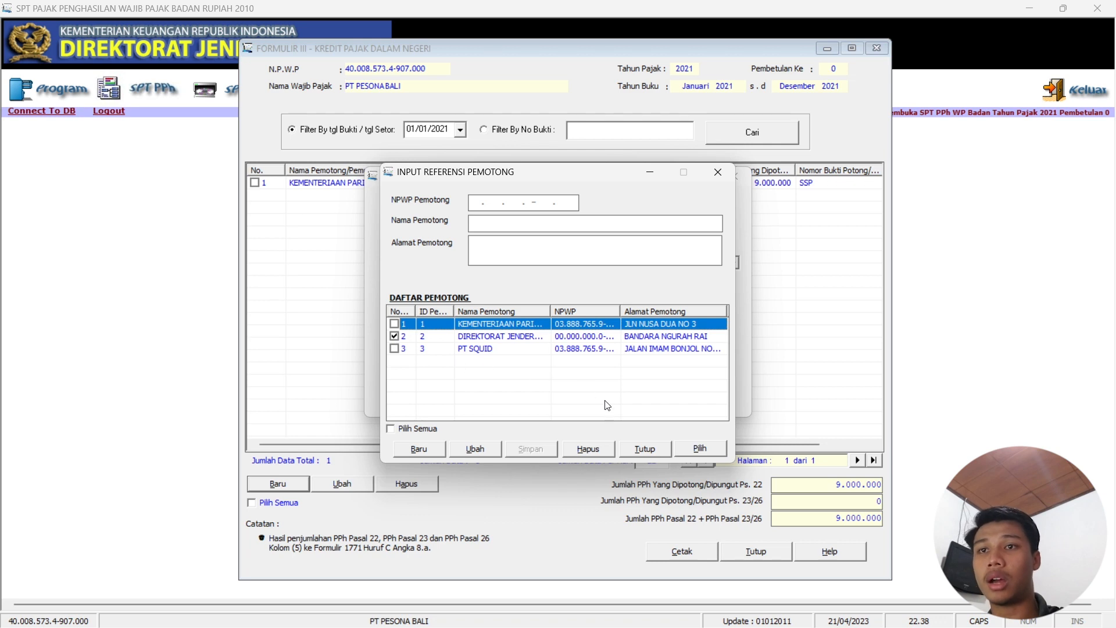
click(697, 449)
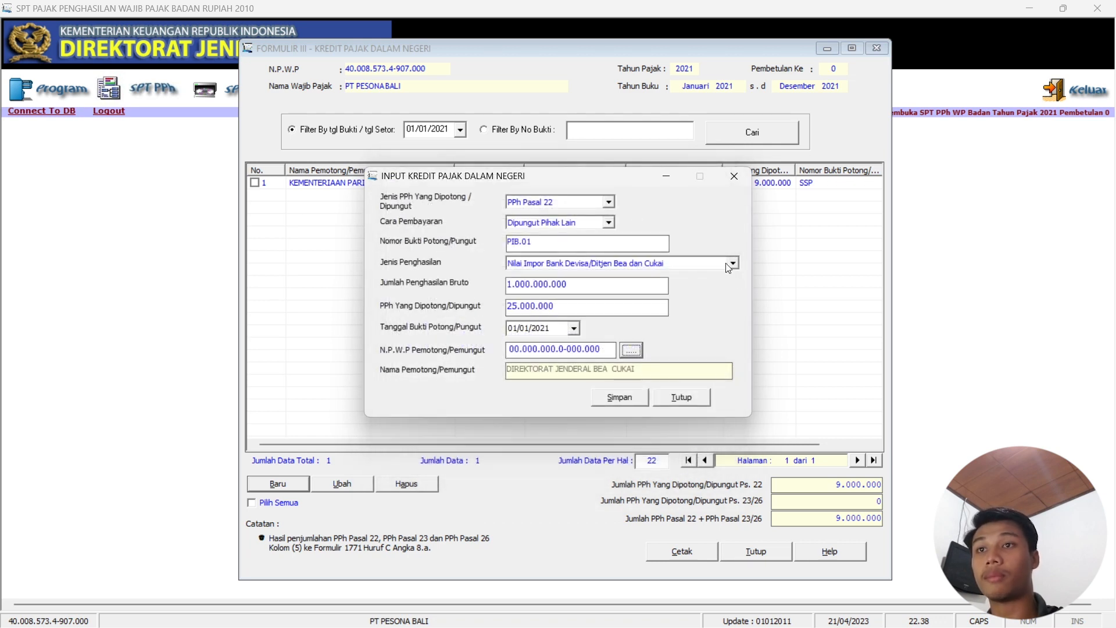
click(621, 398)
click(574, 368)
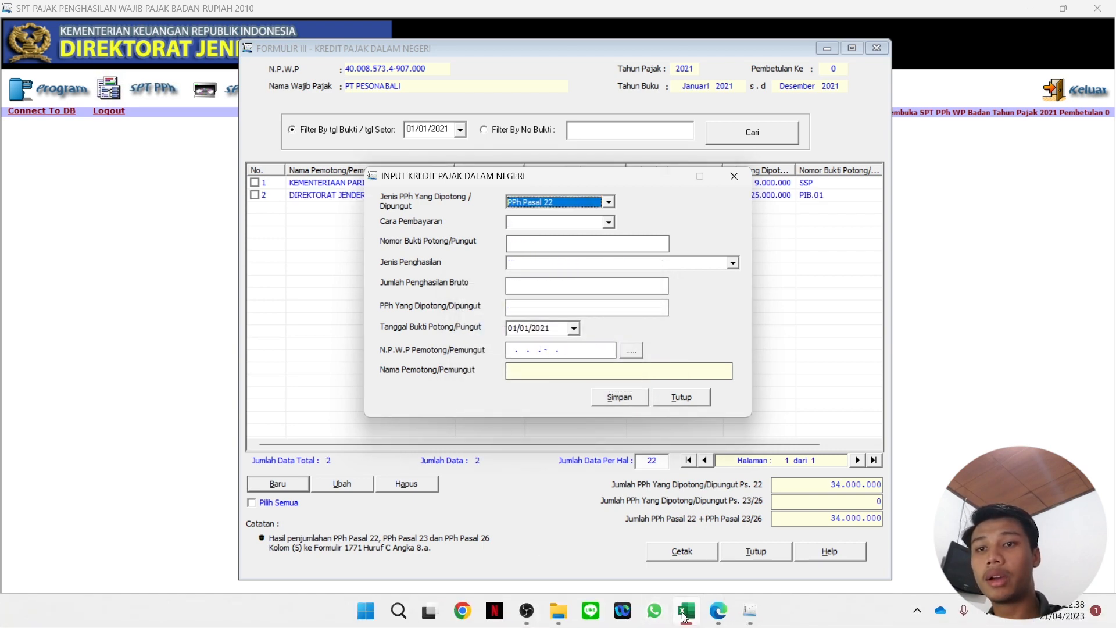
Start a new credit as PPh Pasal 23 on an SSP slip with Sewa (rent) income.
click(687, 617)
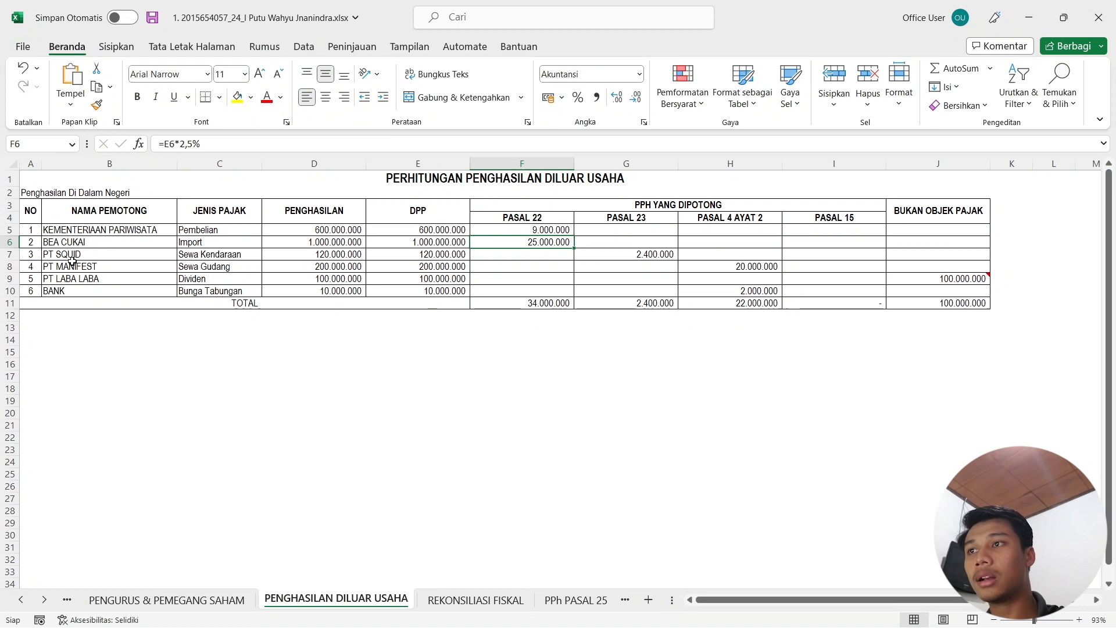
click(1029, 18)
click(609, 202)
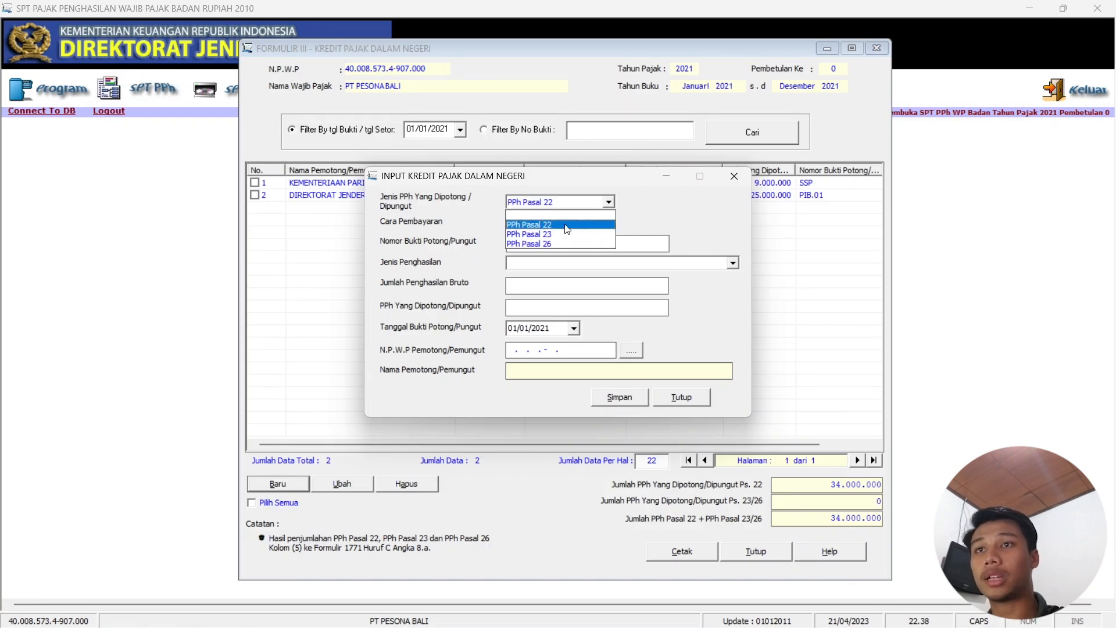
click(561, 231)
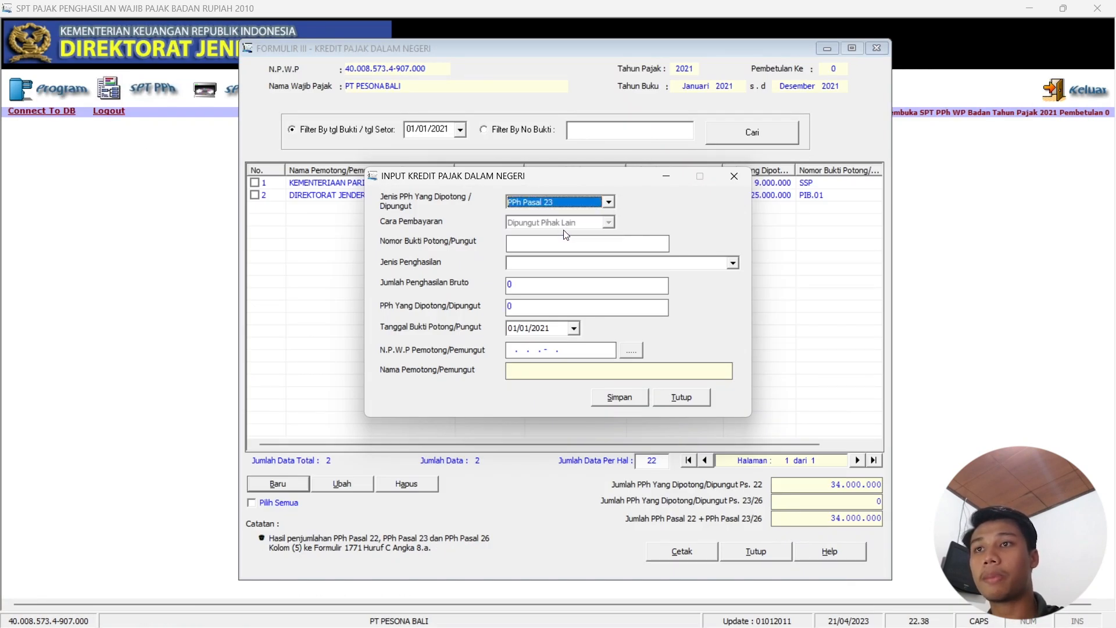
click(536, 243)
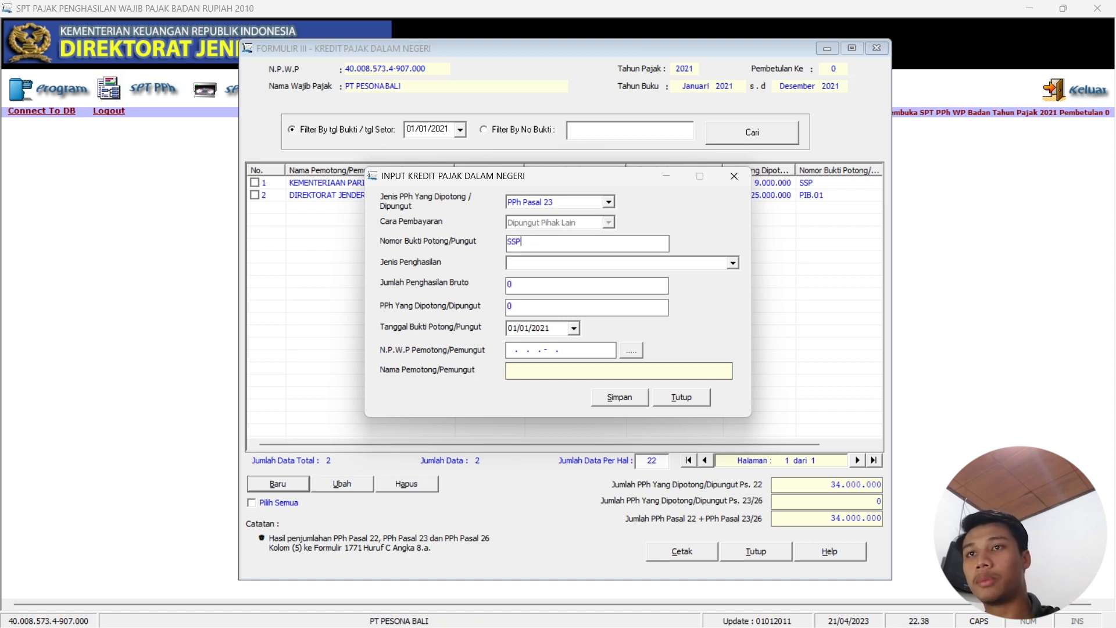
click(610, 264)
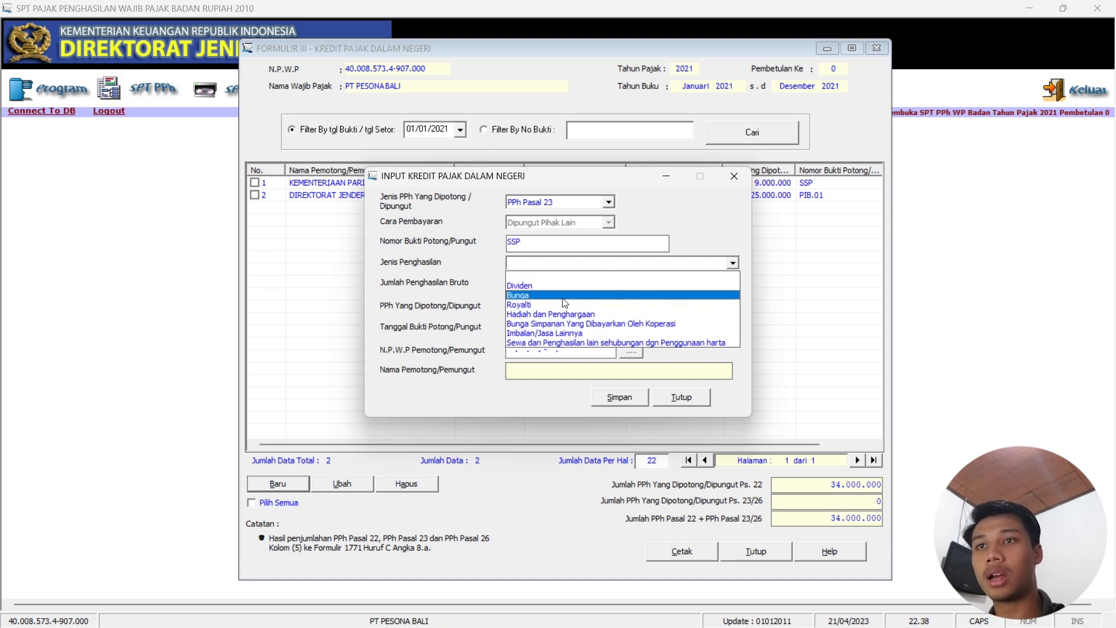
click(552, 342)
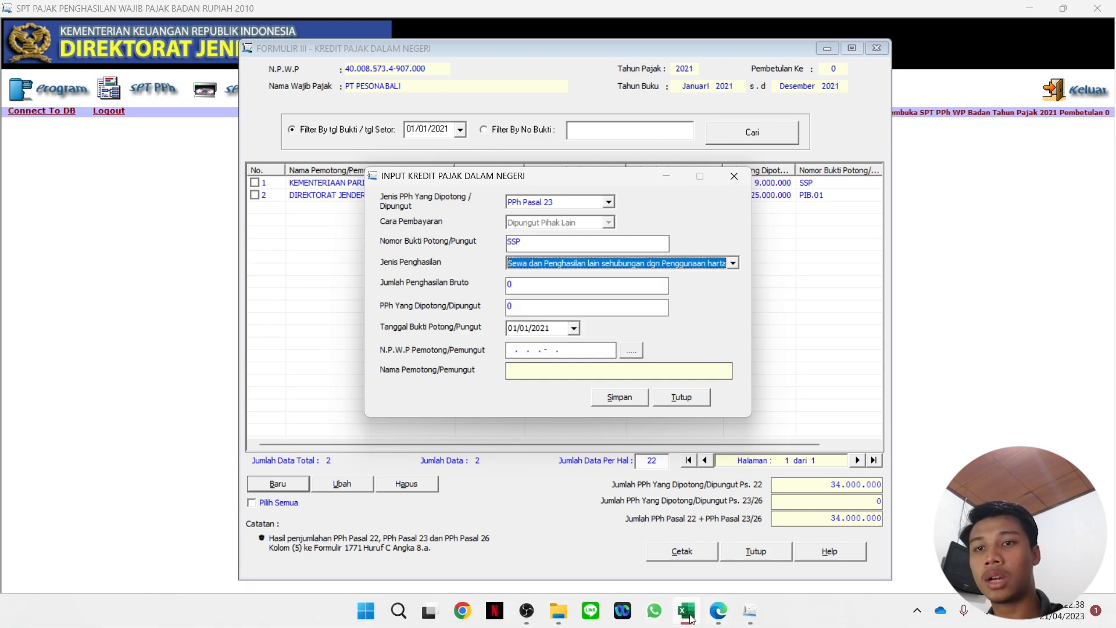
Enter Bruto 120.000.000 and withheld PPh 2.400.000, checking figures in the workbook.
click(722, 615)
click(722, 615)
click(690, 613)
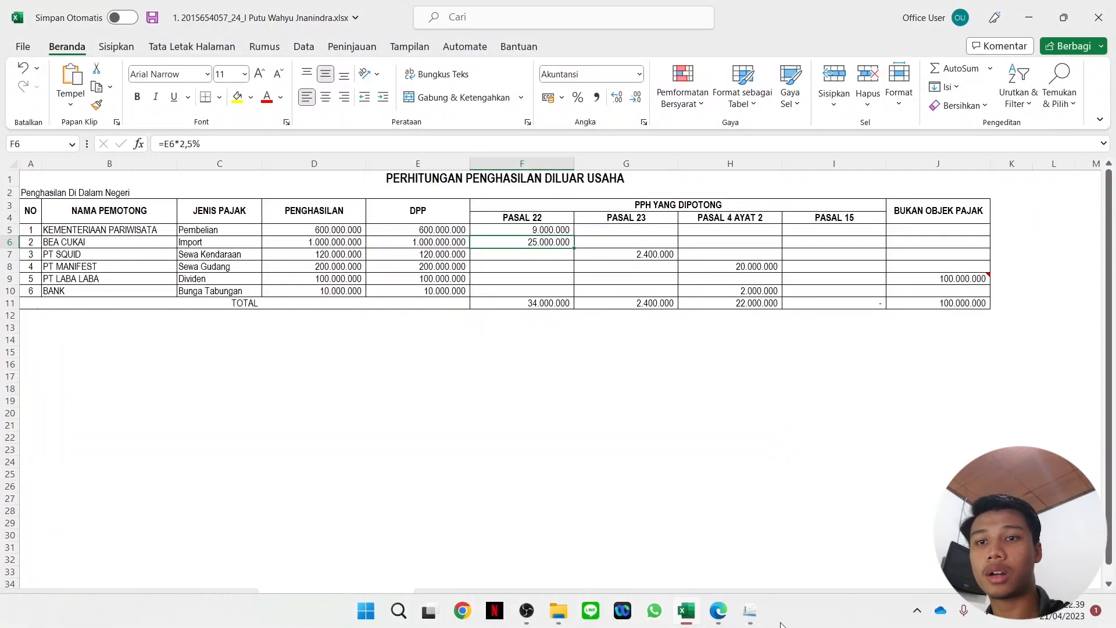
click(750, 612)
click(544, 284)
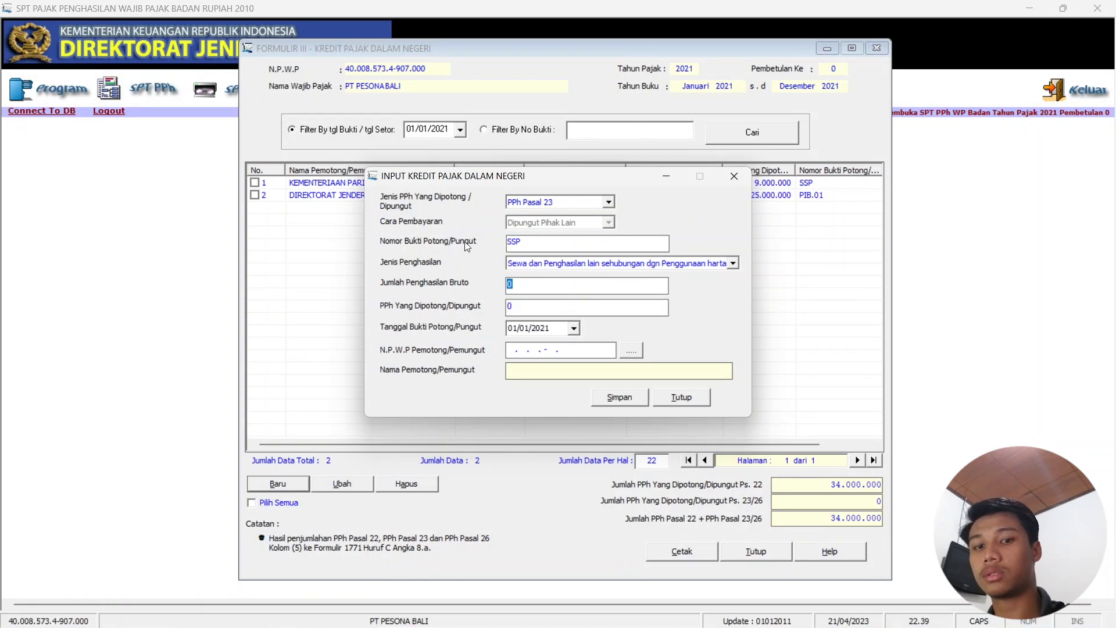
text(120000000)
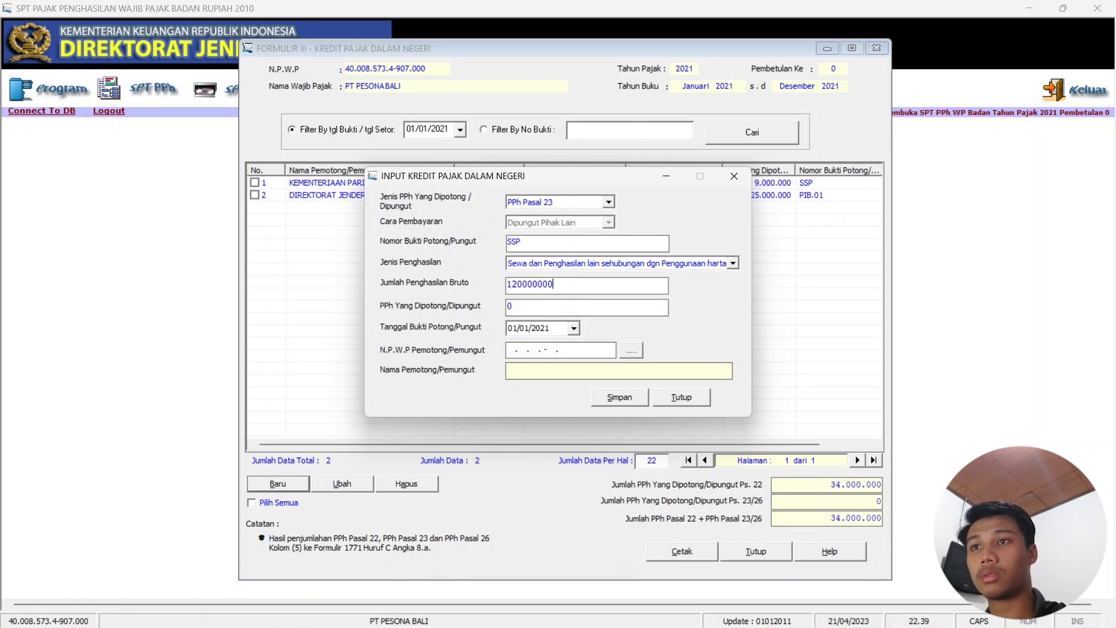
click(539, 308)
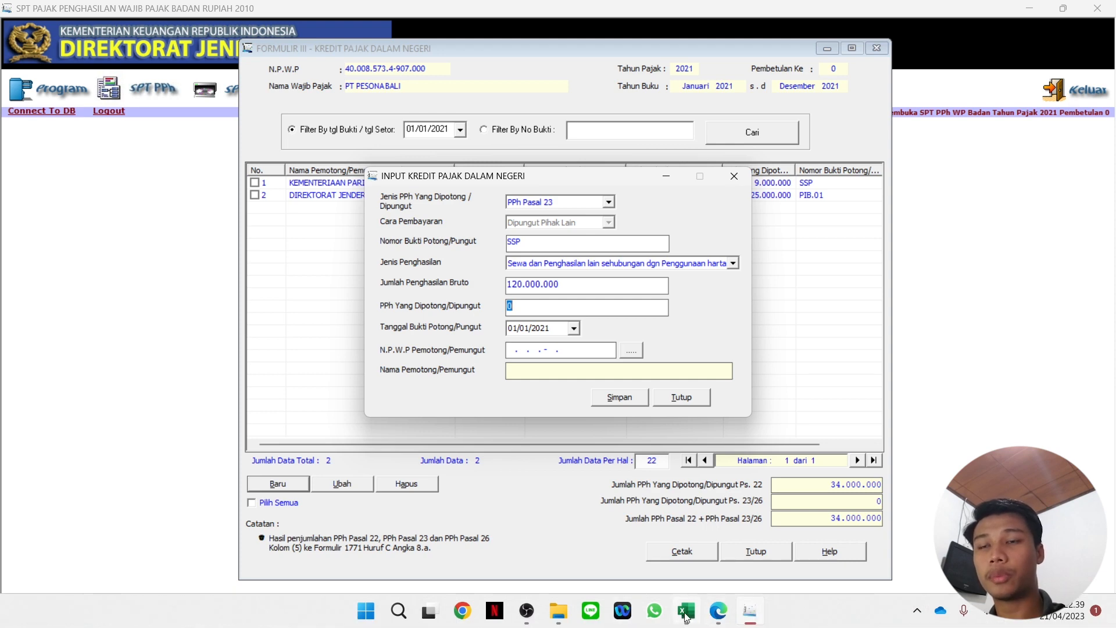
click(688, 614)
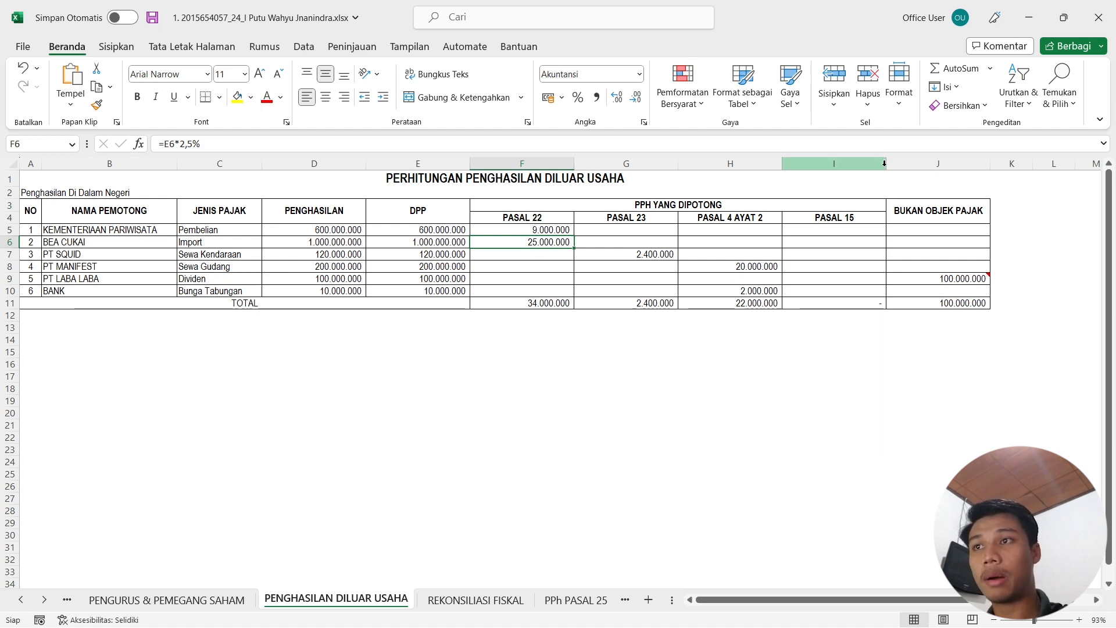
key(alt+Tab)
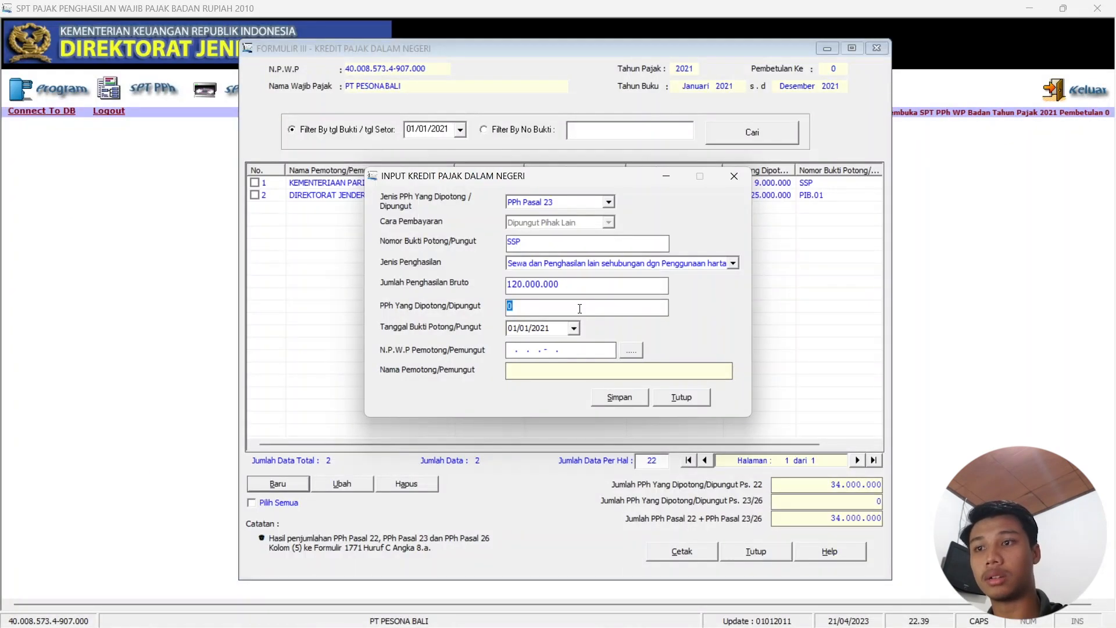
text(00000)
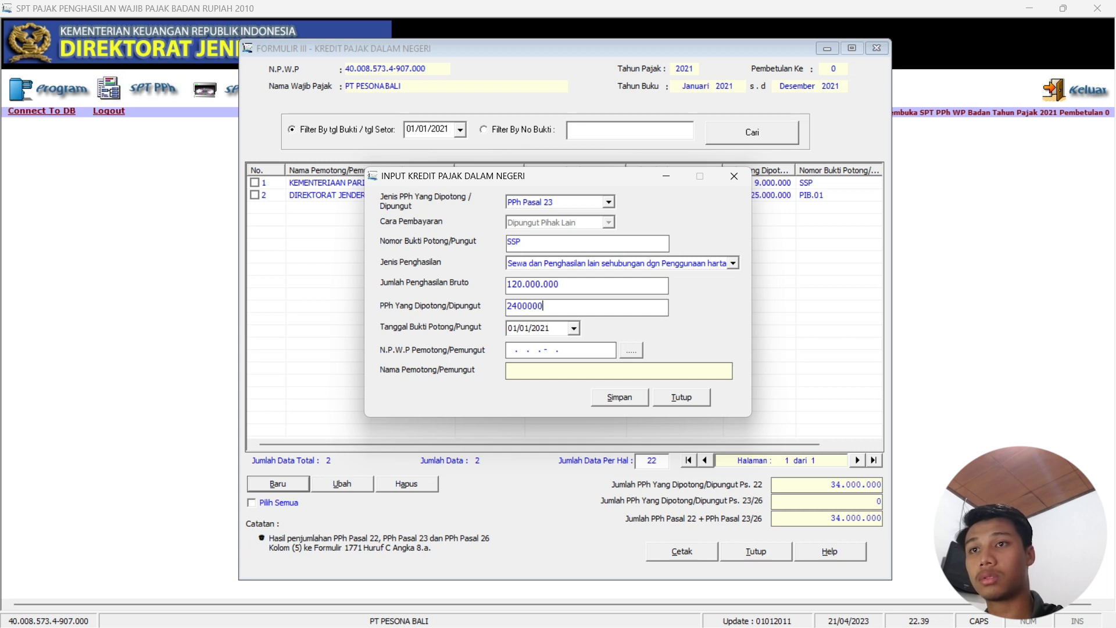
Pick PT SQUID as the withholder and save the credit without adding another.
click(632, 350)
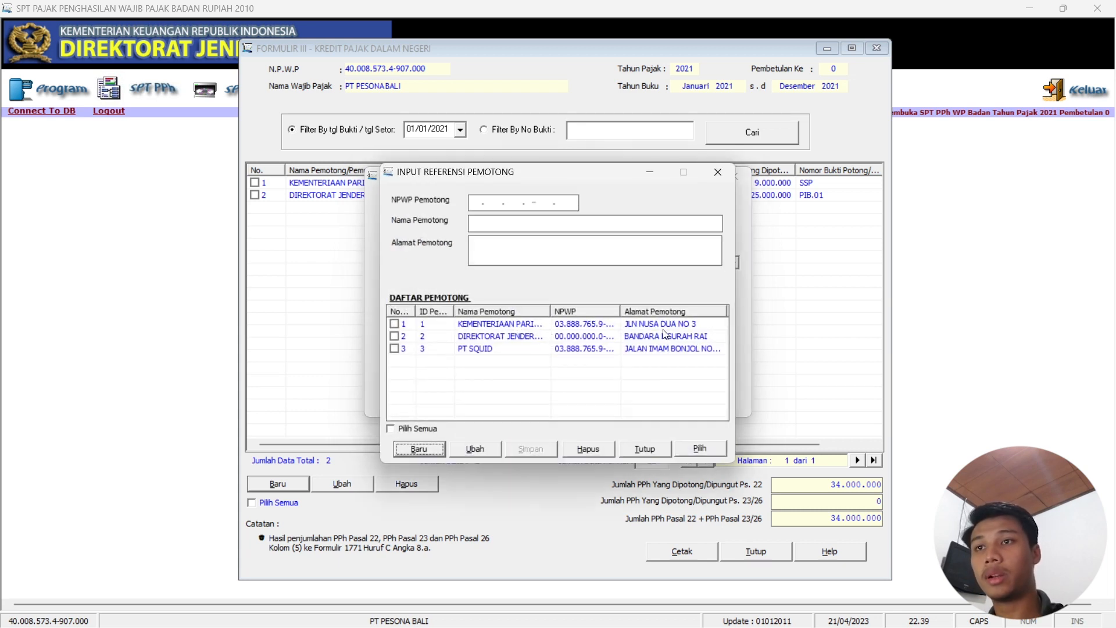
click(394, 349)
click(700, 448)
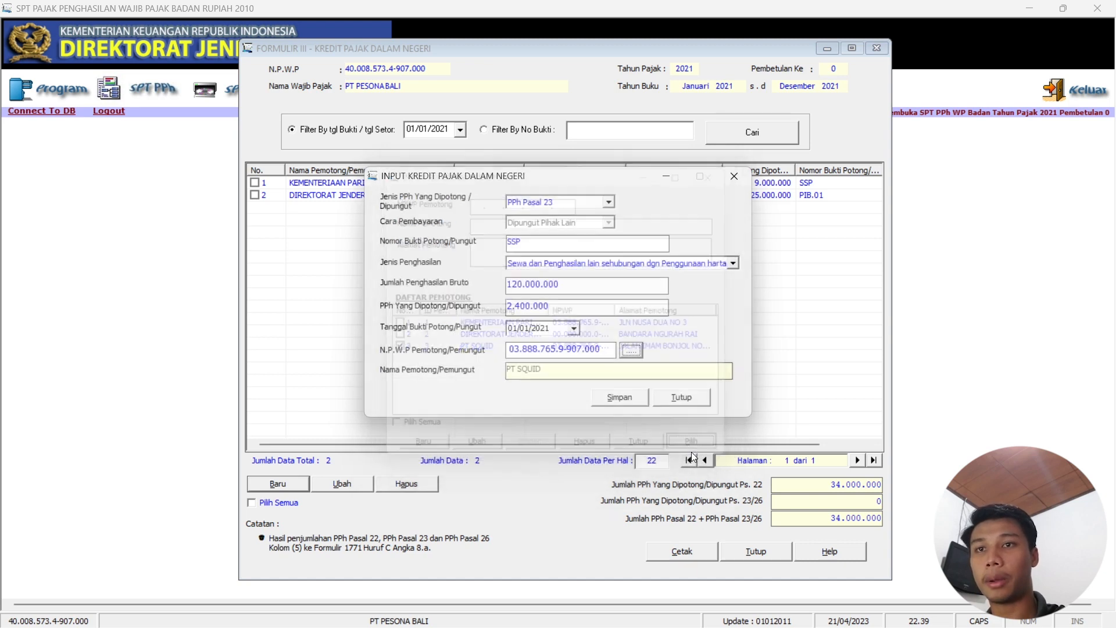
click(620, 397)
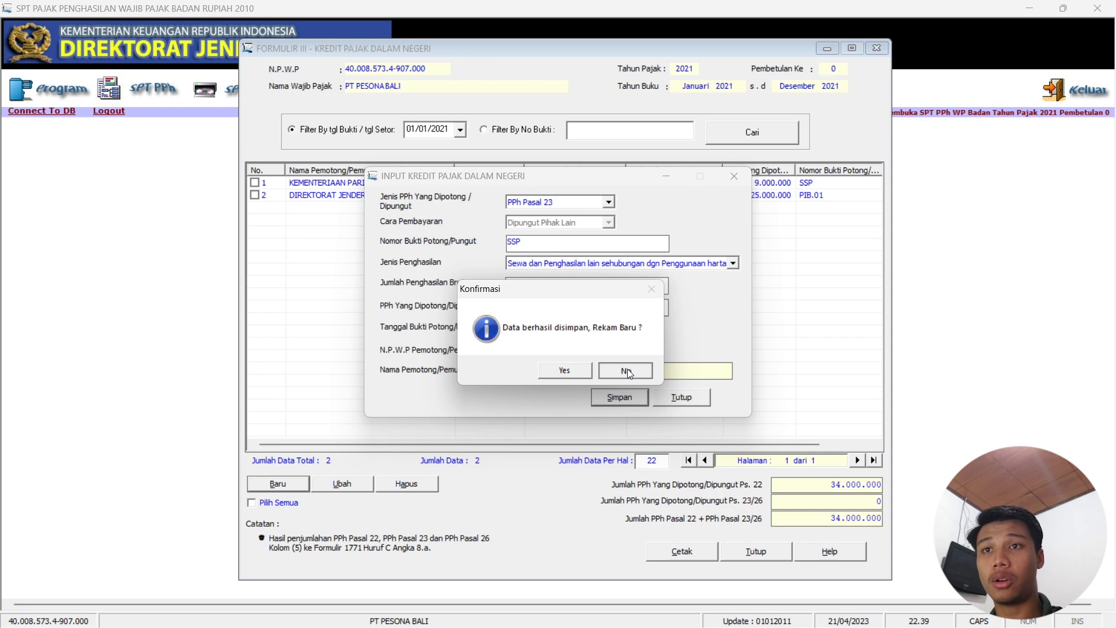
click(627, 369)
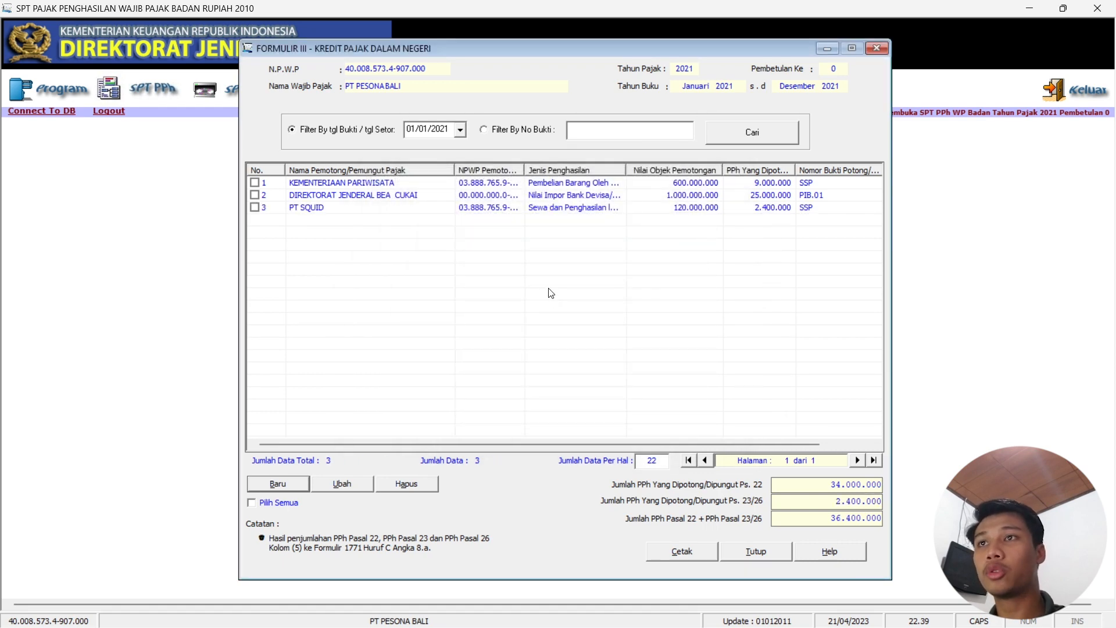
Close Formulir III and open SPT PPh > Lampiran to reveal Formulir 1771-I to 1771-VI.
click(877, 48)
click(143, 92)
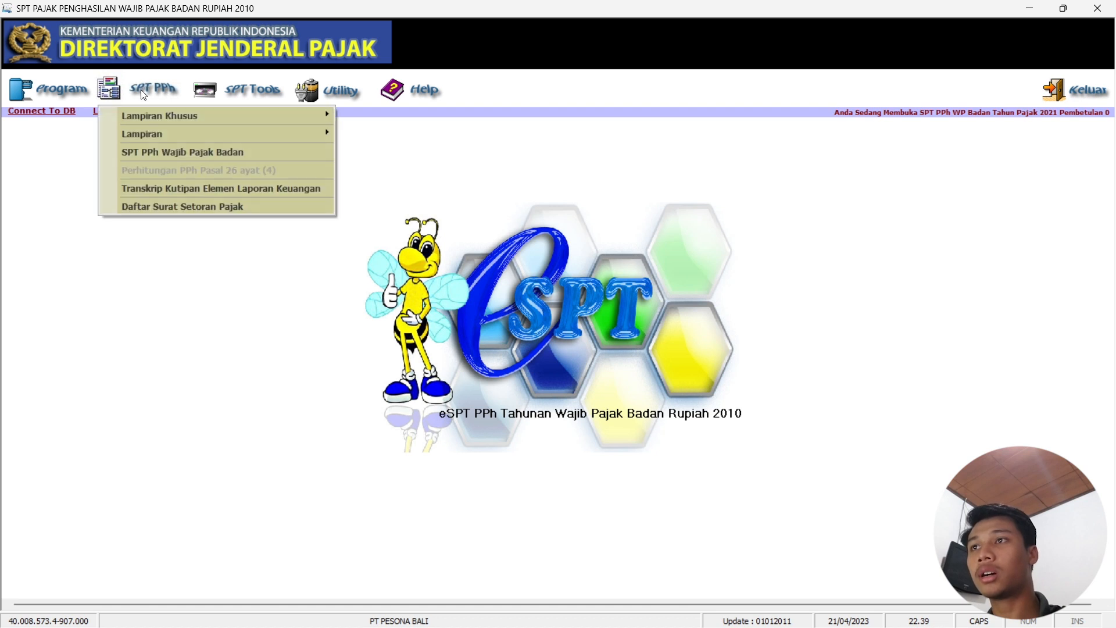
mouse_move(150, 116)
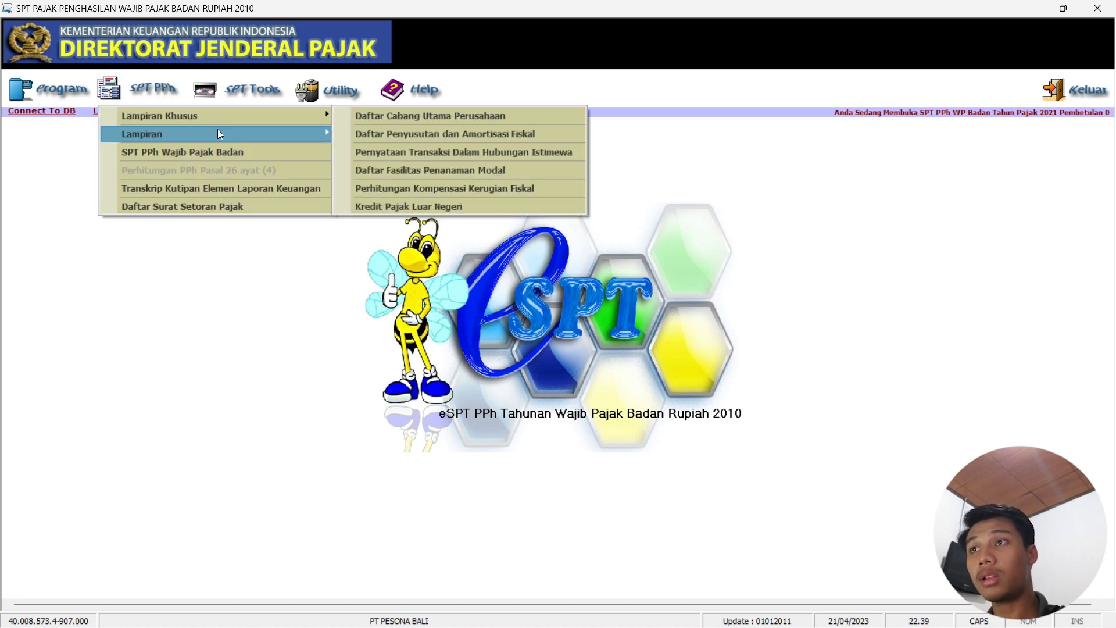
mouse_move(284, 135)
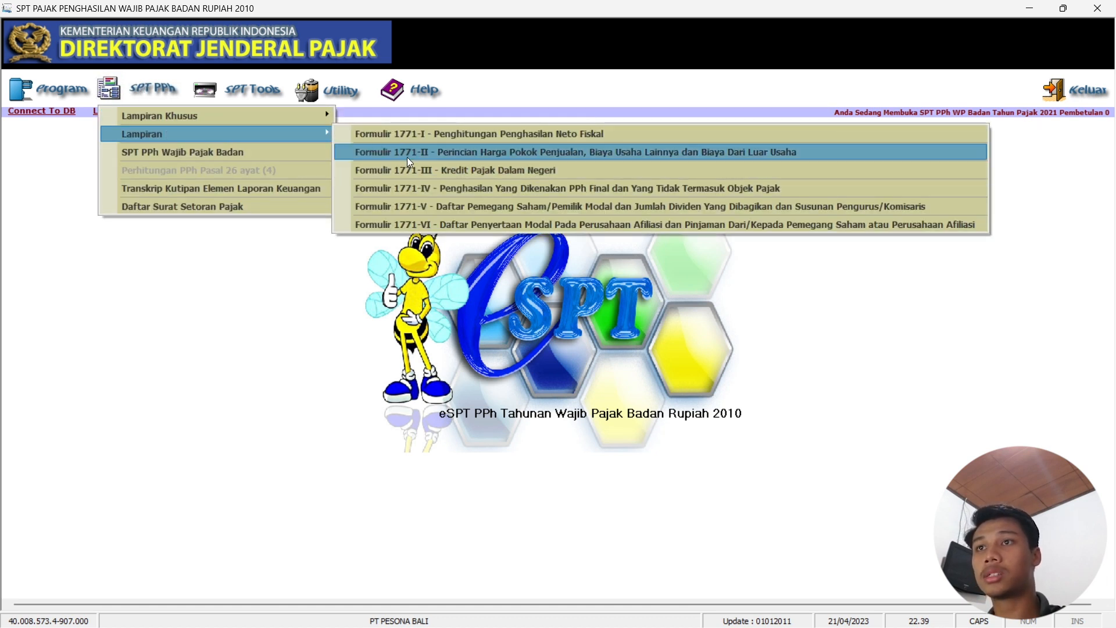
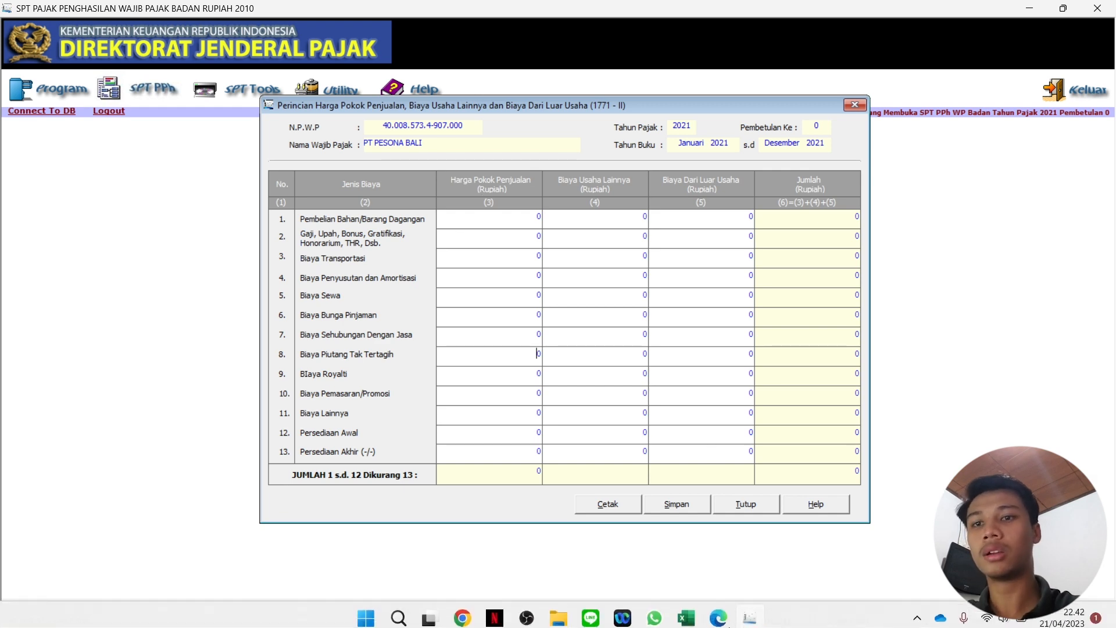
Enter purchases of 22.000.000.000 in row 1, matching workbook cell C14.
click(696, 619)
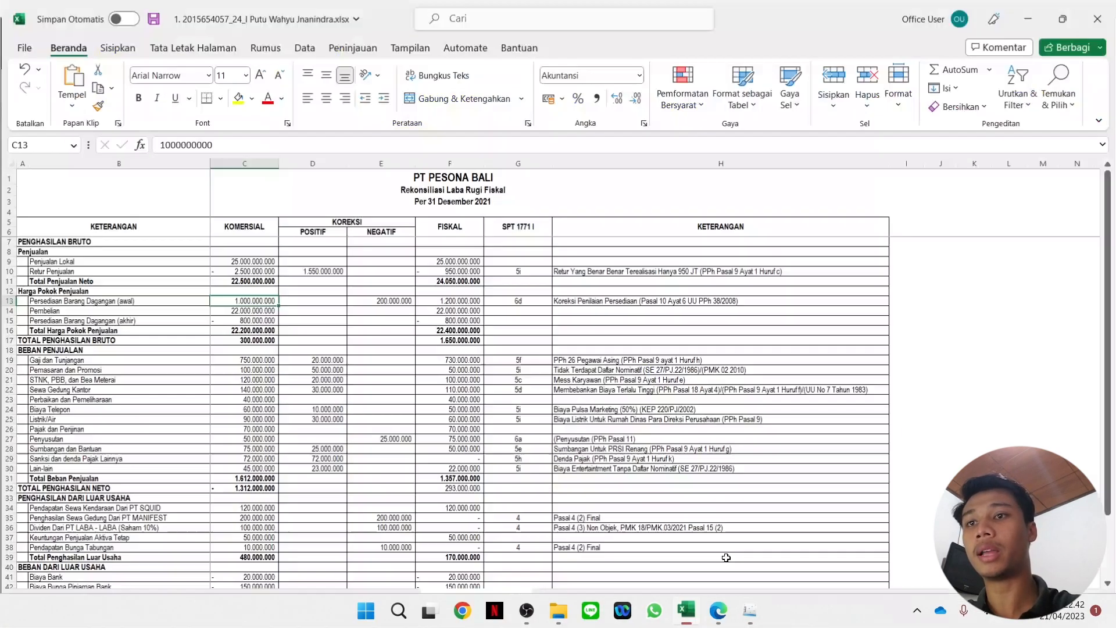
click(256, 311)
click(1029, 18)
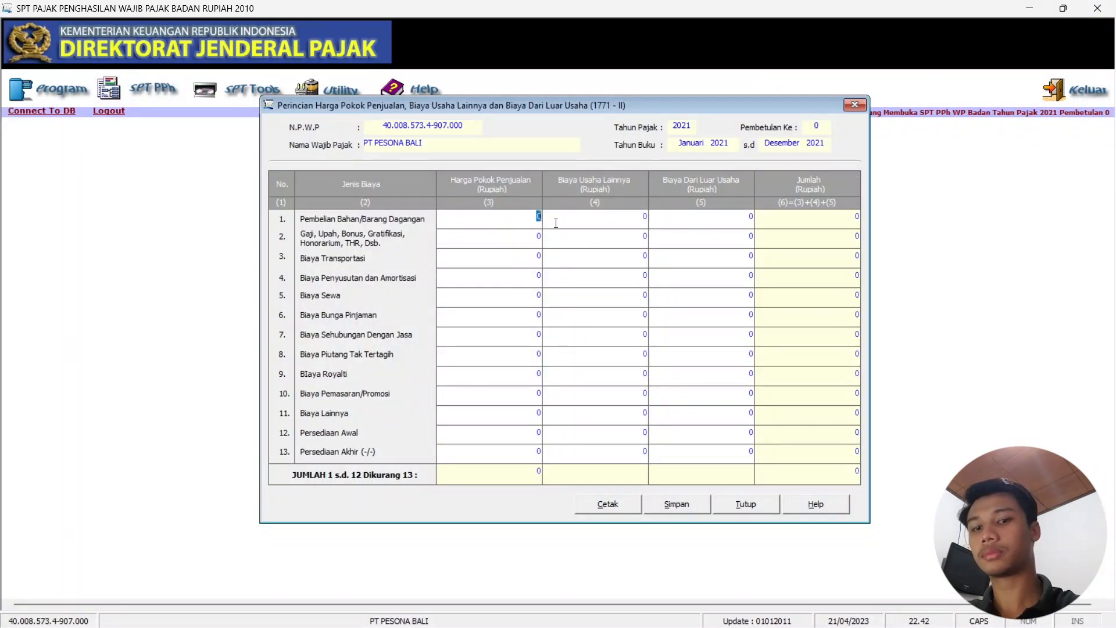
text(2)
text(2.000.000.000)
key(Tab)
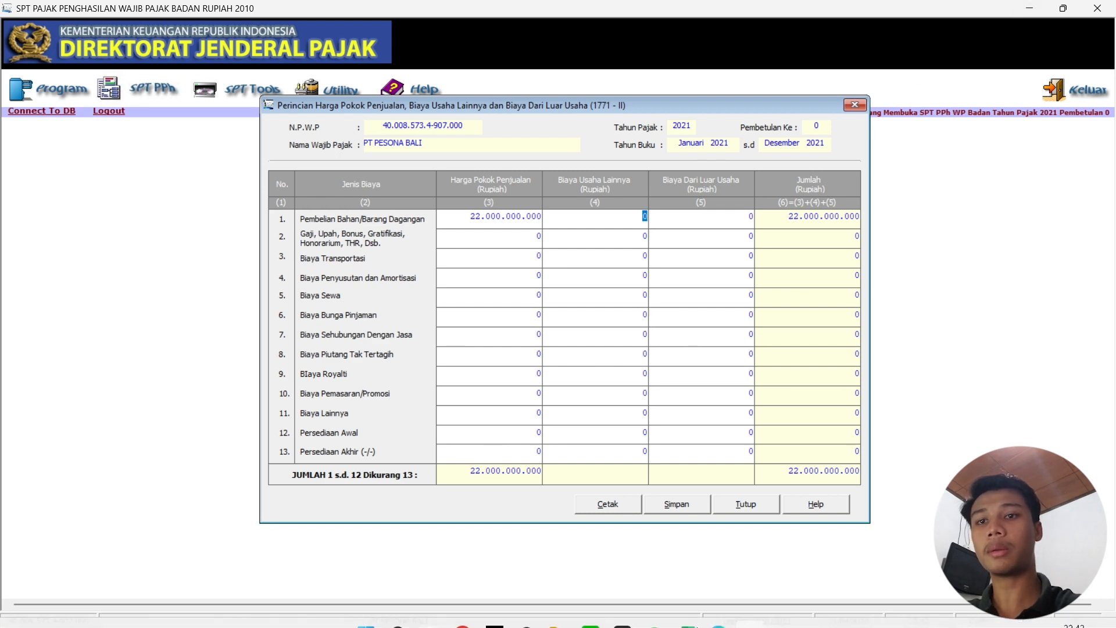
Enter opening stock 1.000.000.000 and closing stock 800.000.000, checked against the workbook.
click(694, 620)
key(Up)
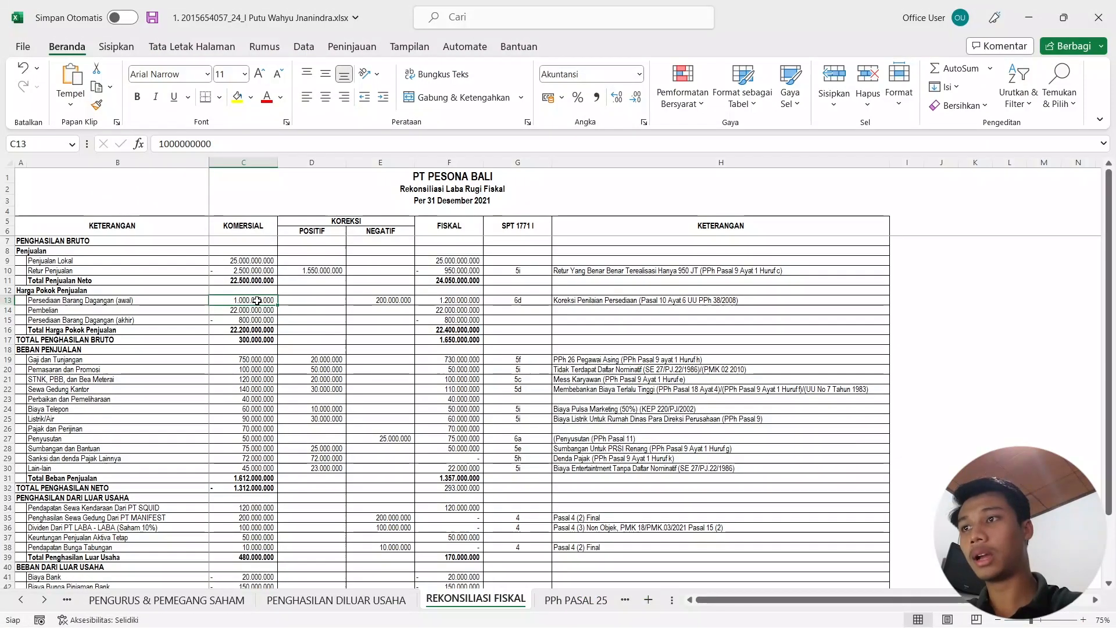
click(1026, 20)
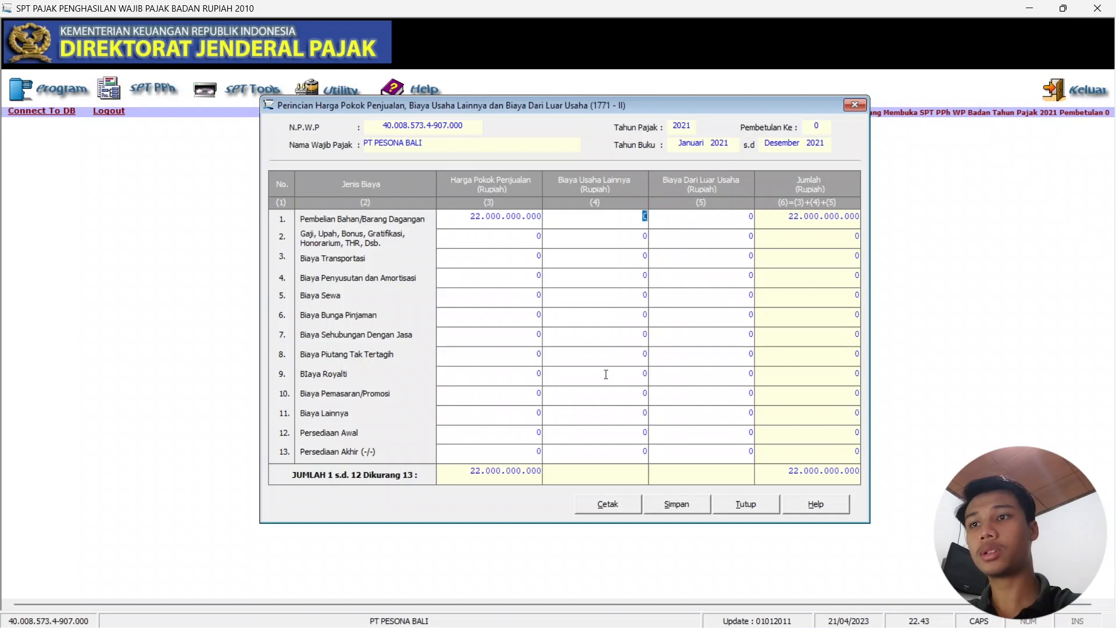
click(528, 434)
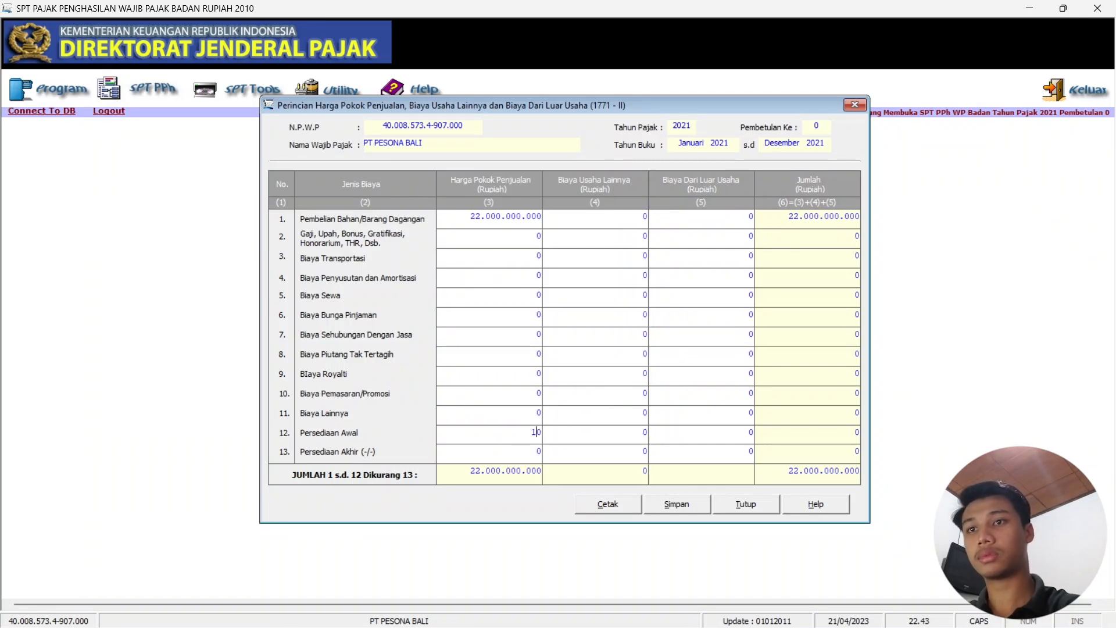
text(1000000000)
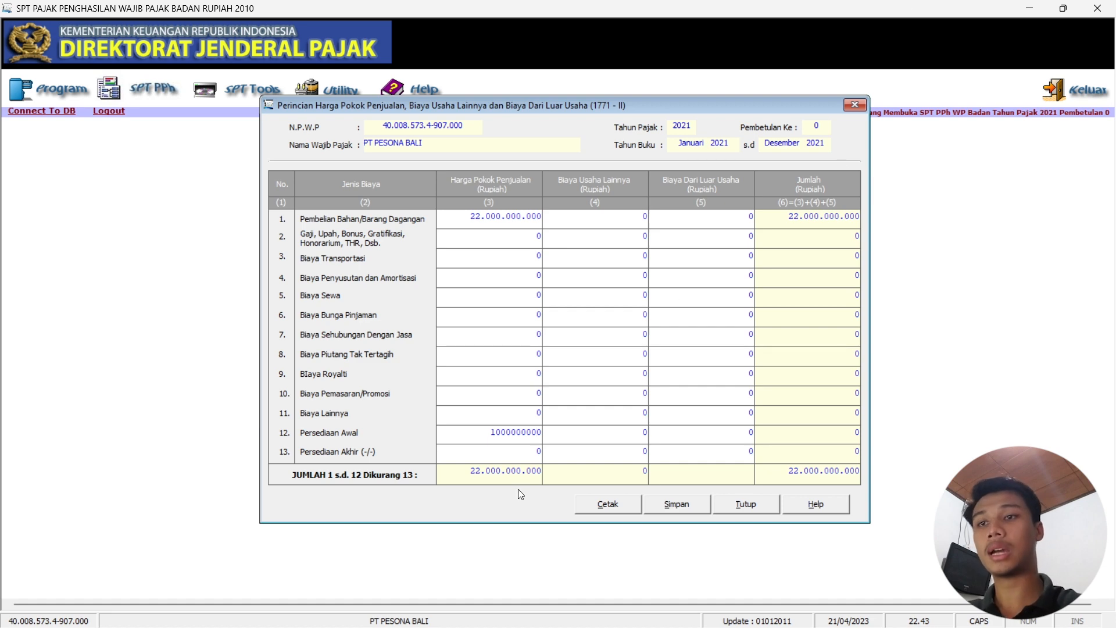
key(Return)
click(687, 612)
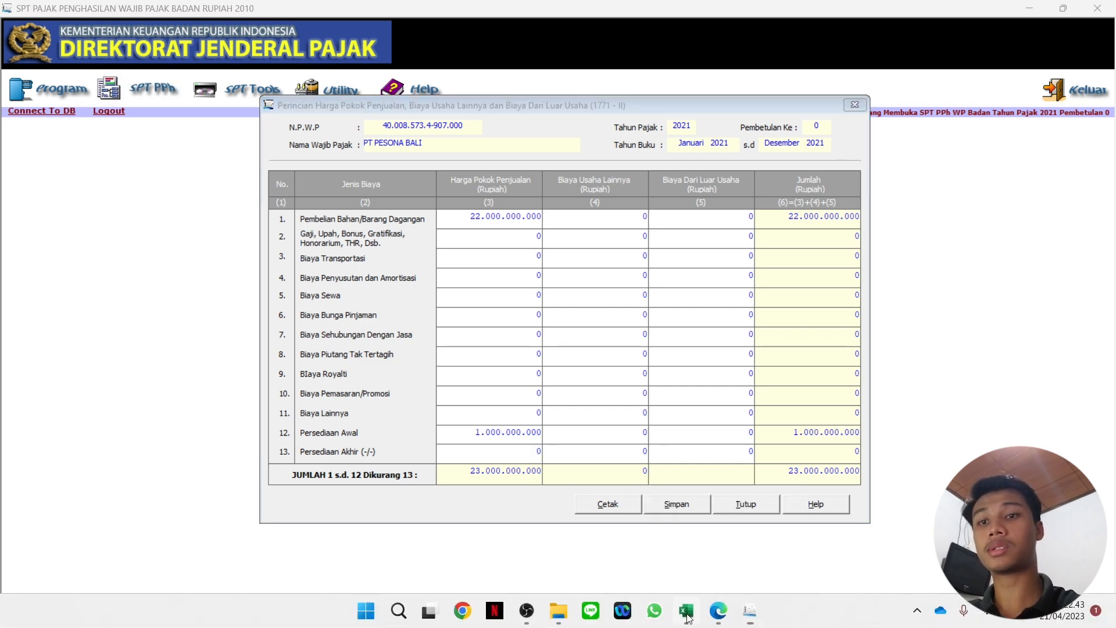
click(264, 319)
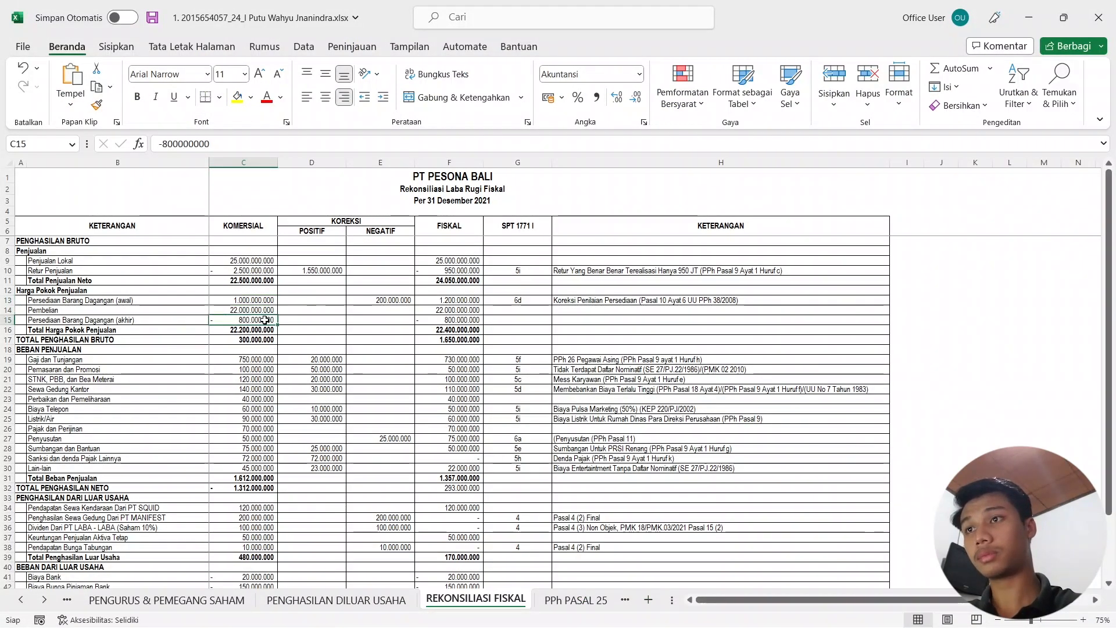
click(1029, 18)
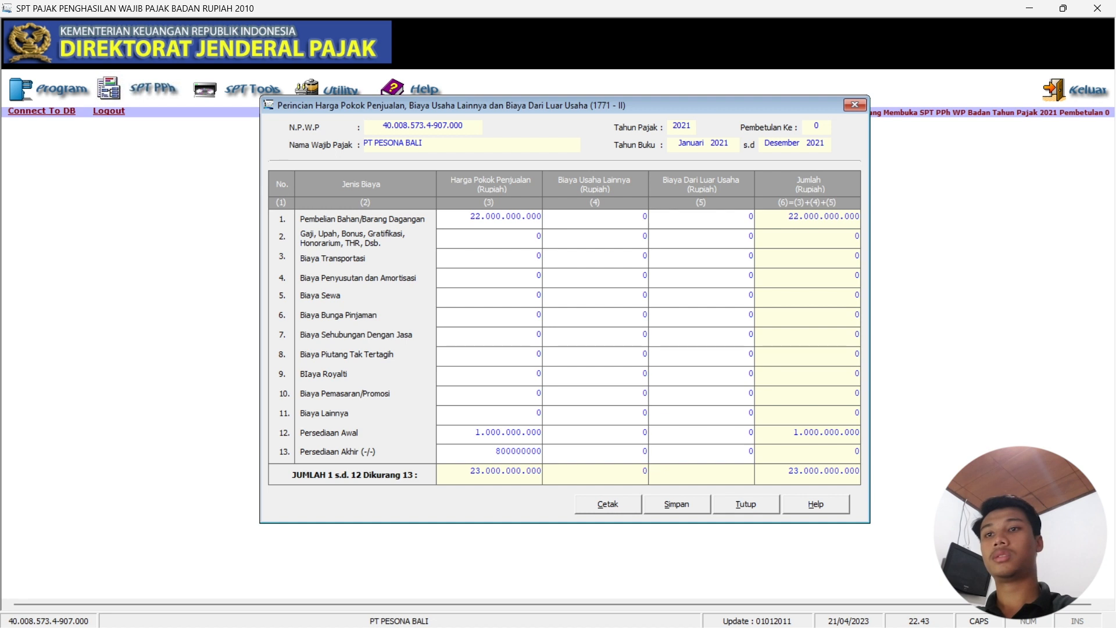
key(Tab)
click(624, 239)
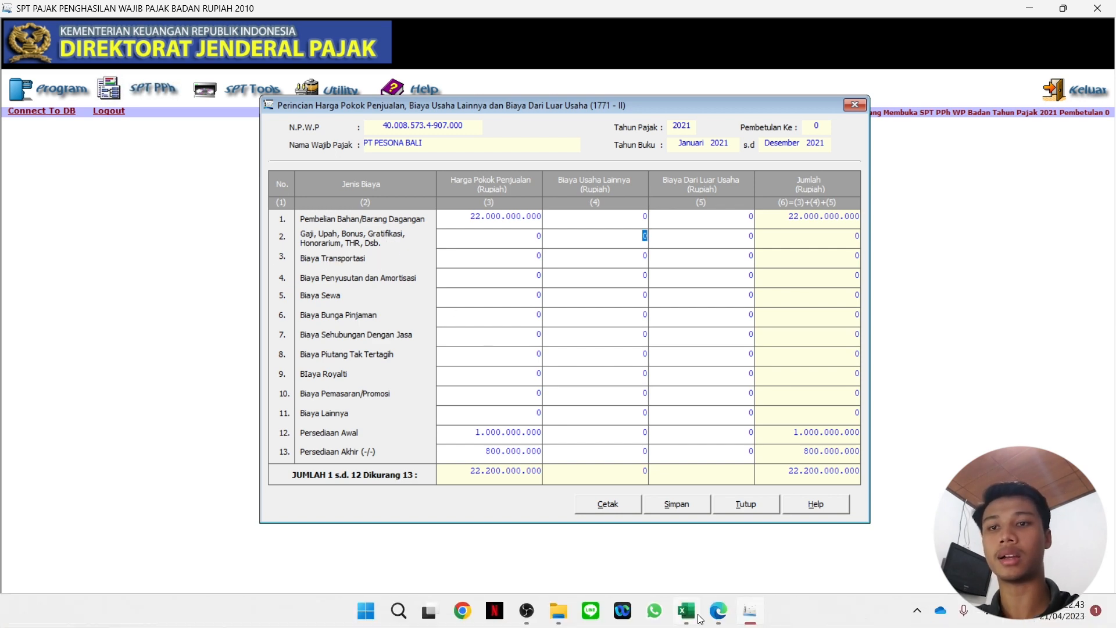
click(687, 613)
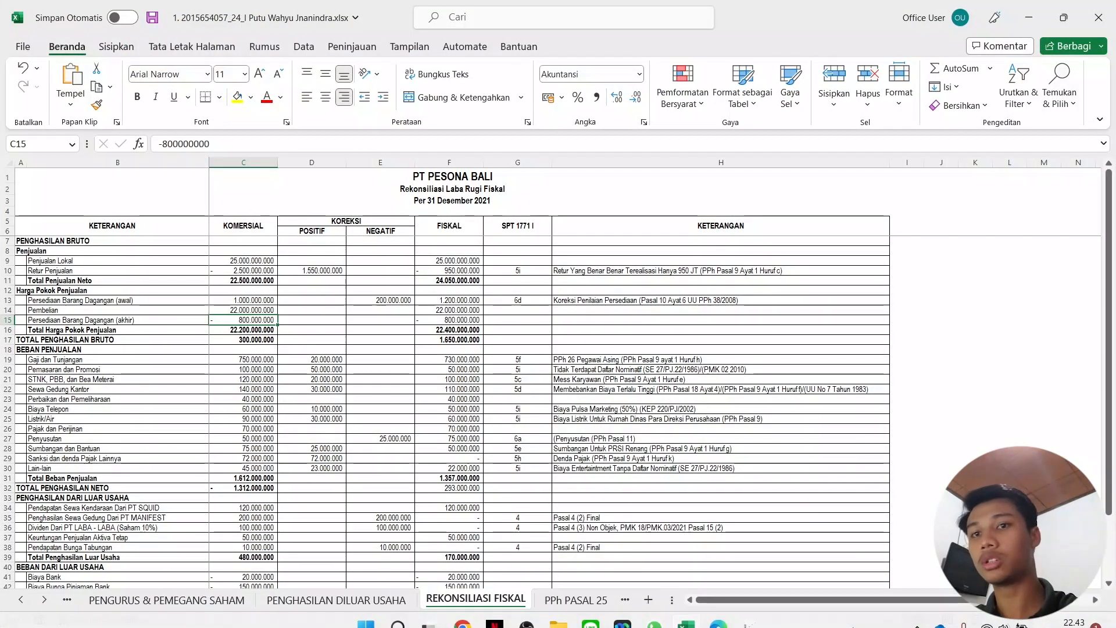
Enter the salaries cost of 750.000.000, correcting a mistyped amount.
click(255, 359)
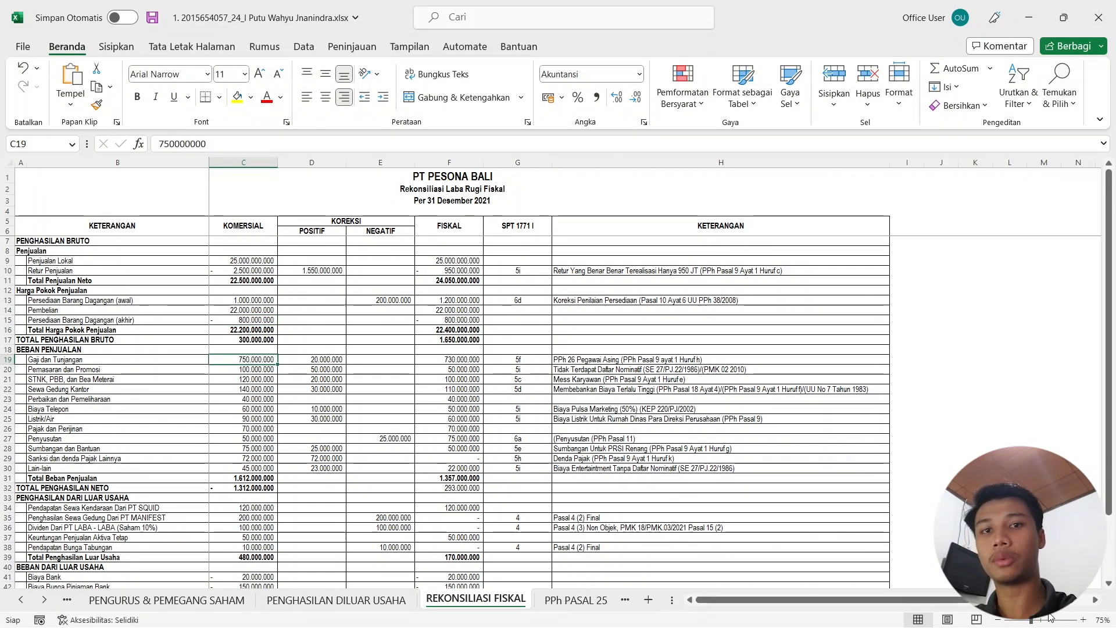
ctrl+scroll(867, 576, up, 2)
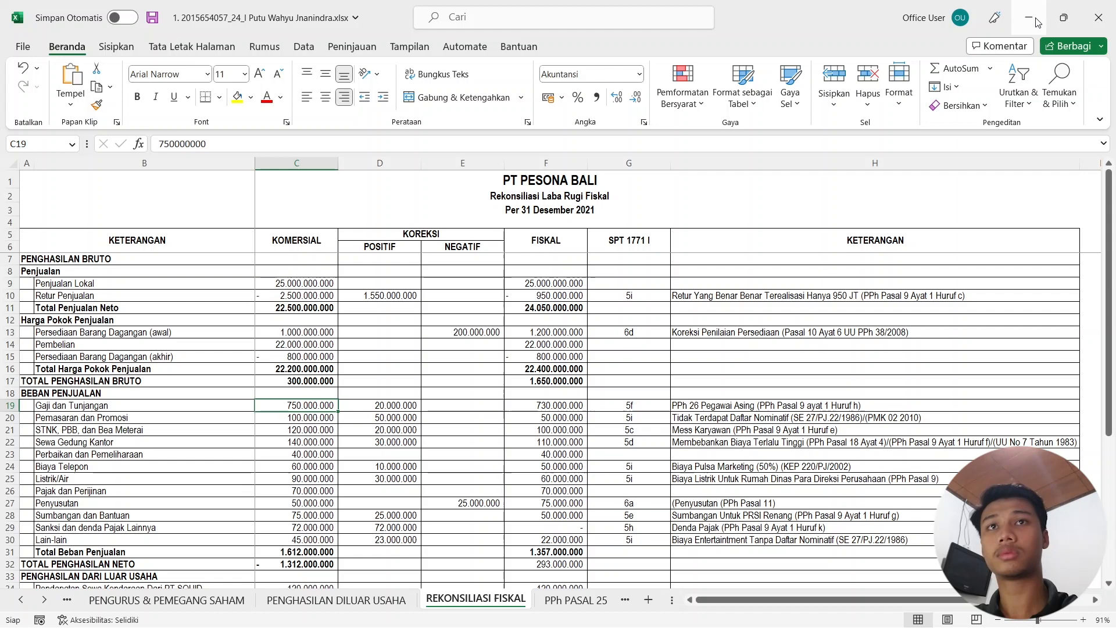
click(1029, 17)
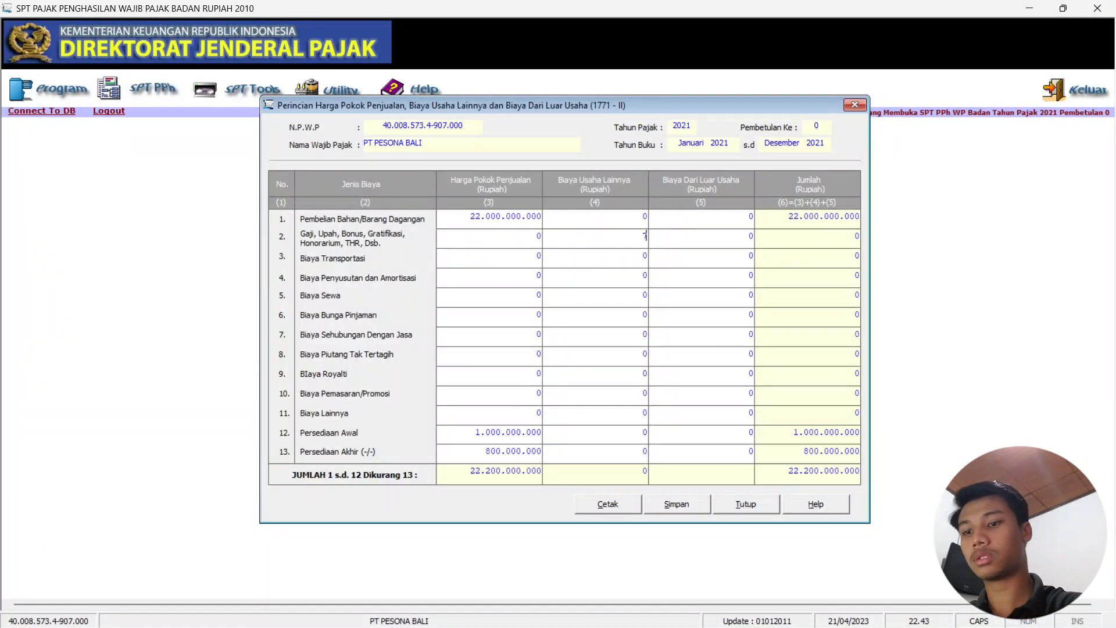
text(7500000090)
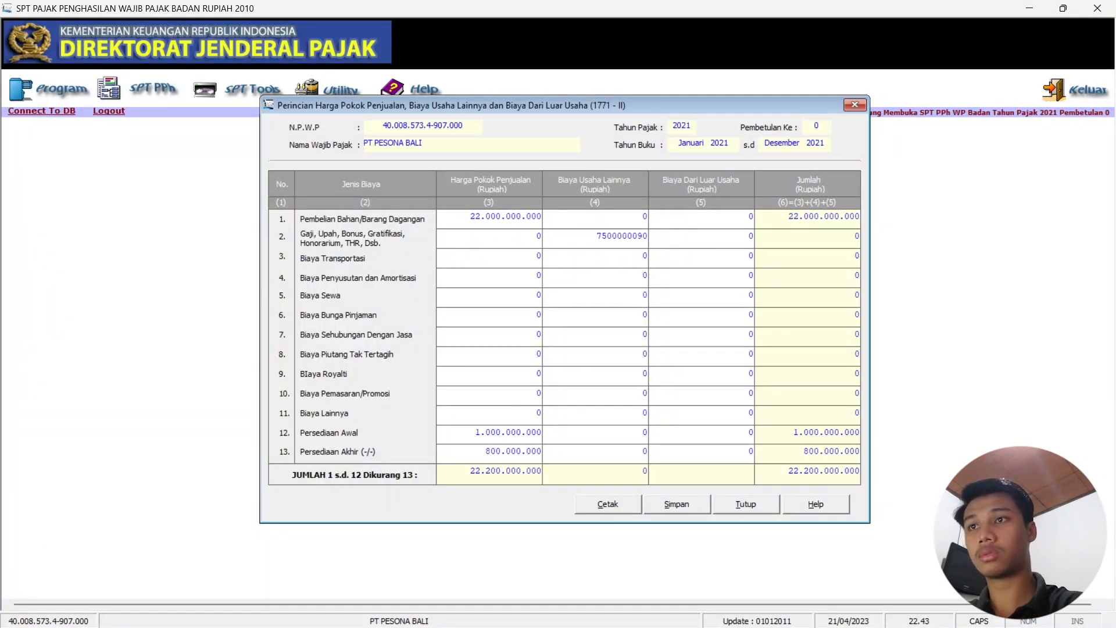
key(BackSpace)
key(BackSpace)
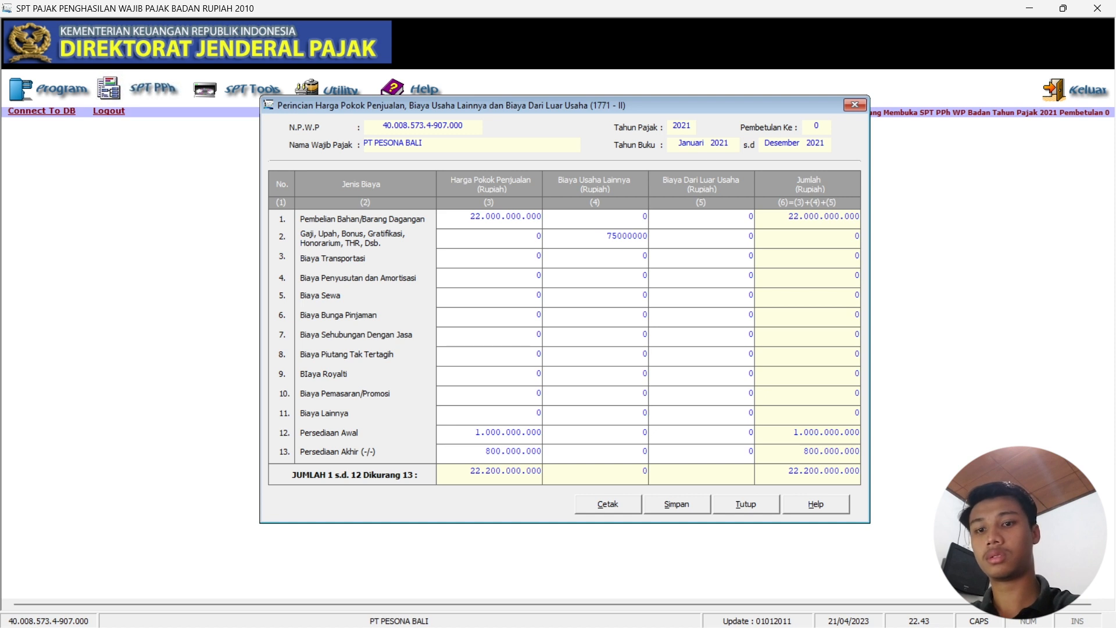
text(00)
key(Tab)
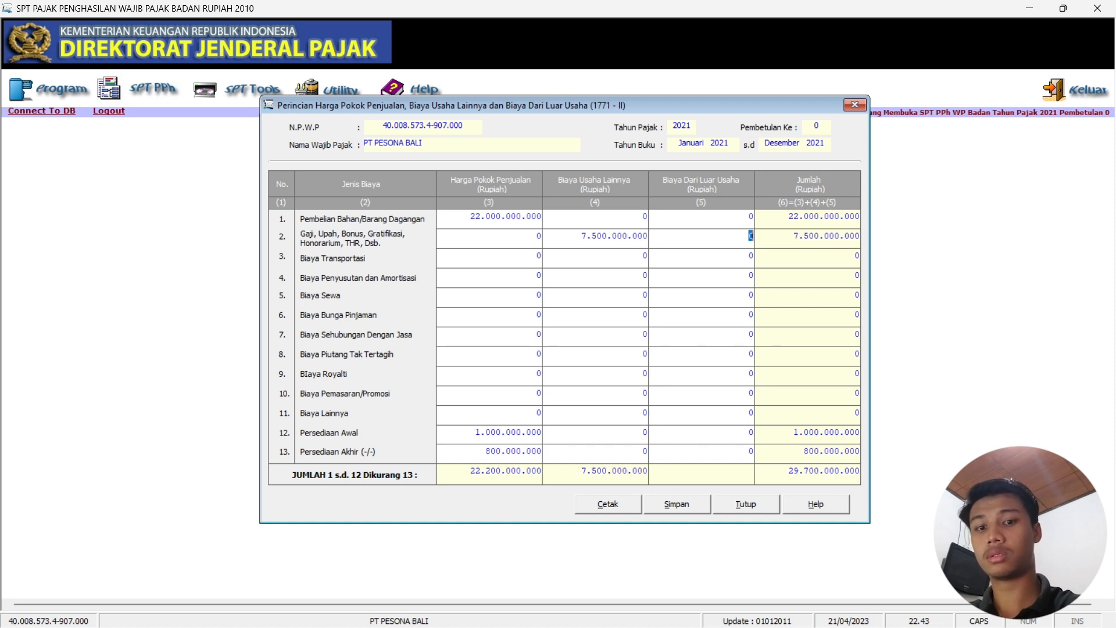
click(617, 235)
key(BackSpace)
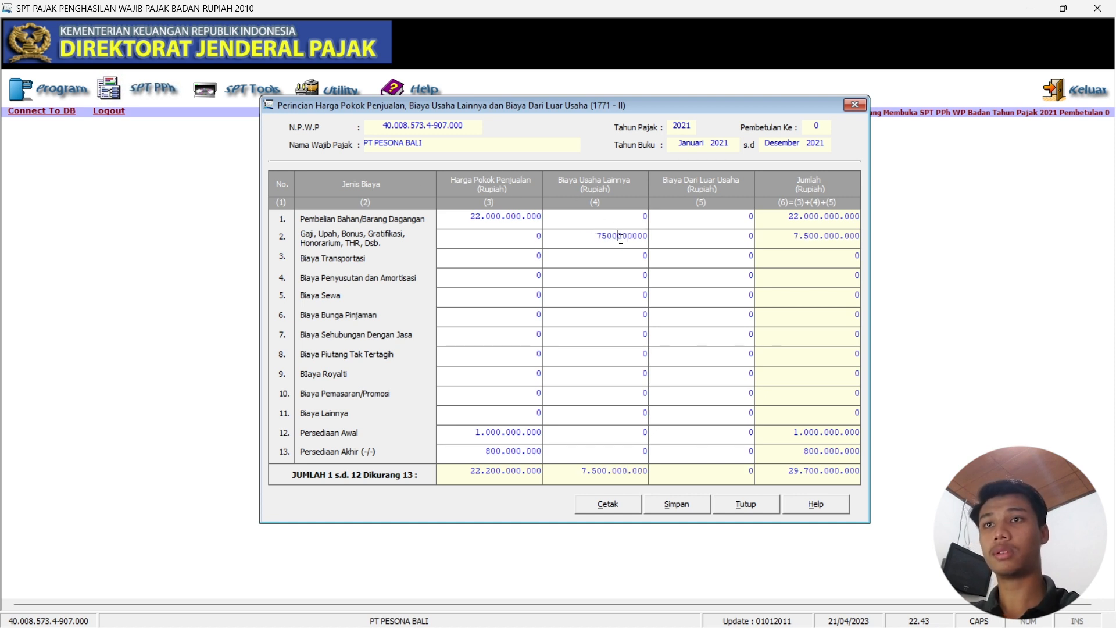
key(Tab)
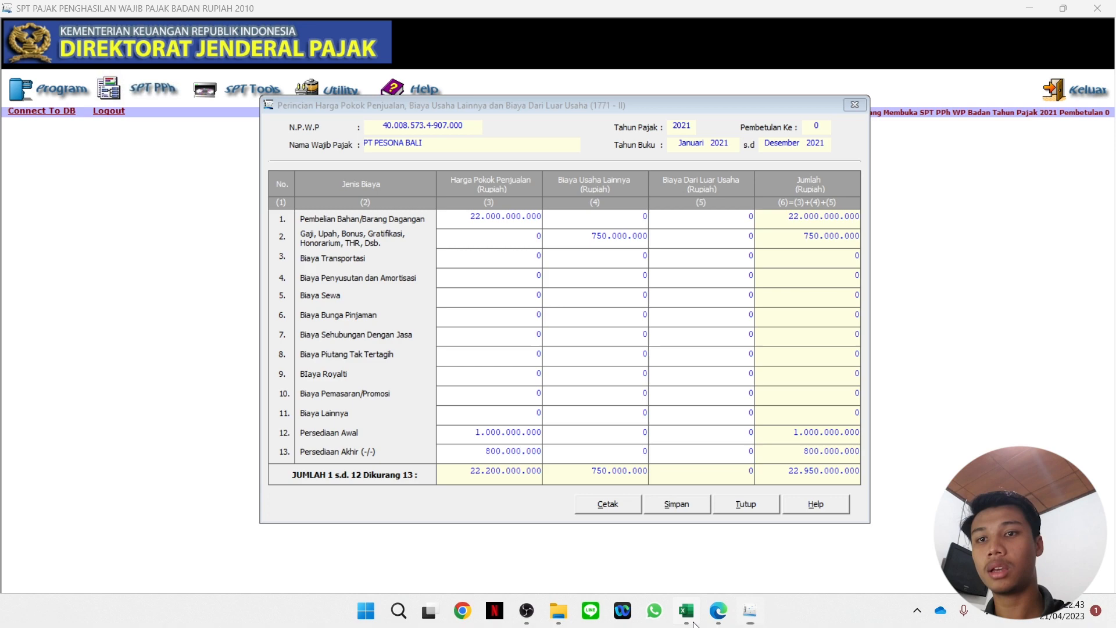
Enter depreciation of 50.000.000 and rent of 140.000.000 as other business costs.
click(687, 611)
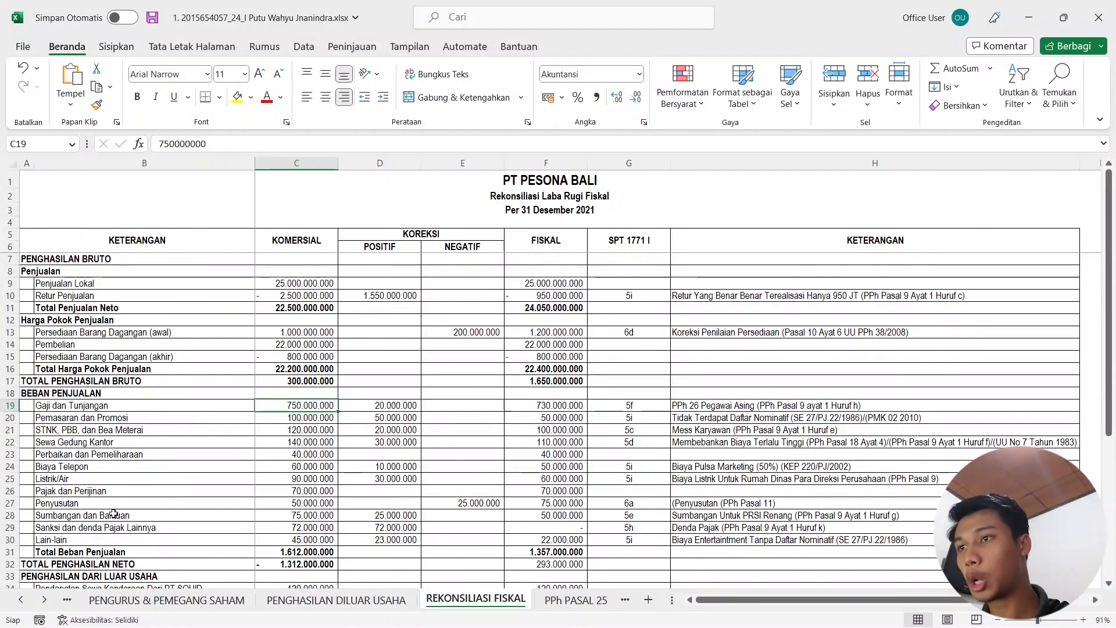
click(1024, 22)
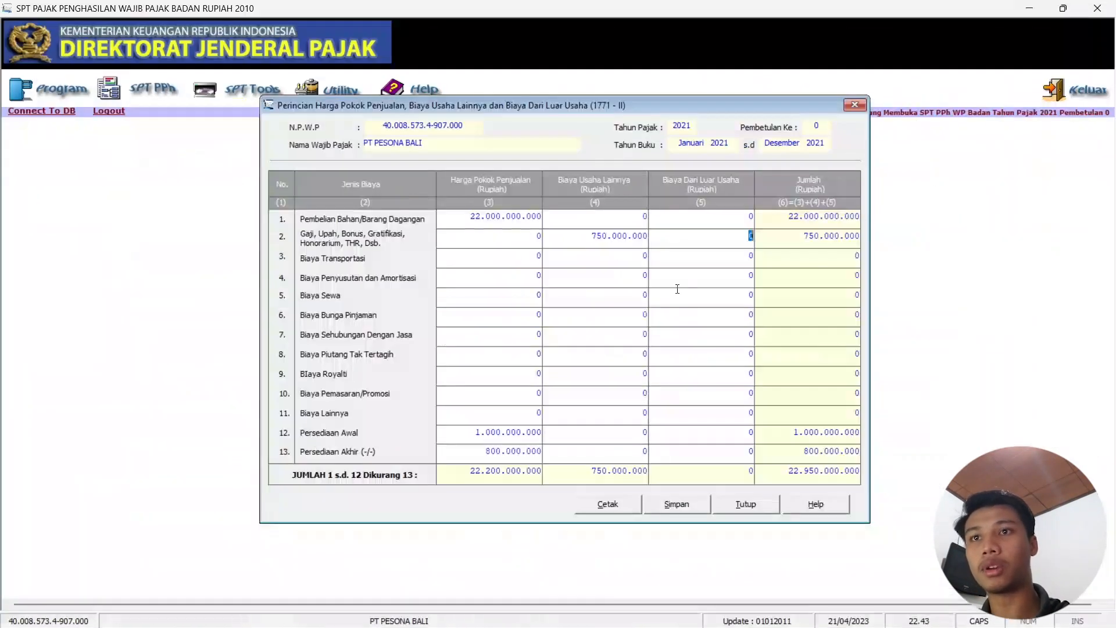
double_click(646, 275)
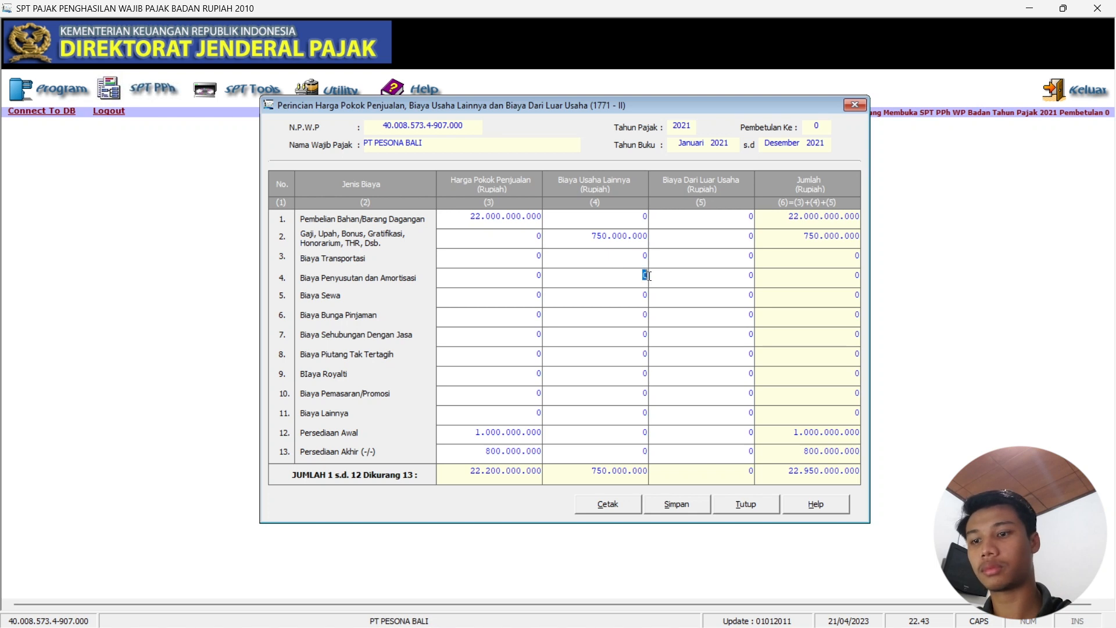
text(50000000)
key(Tab)
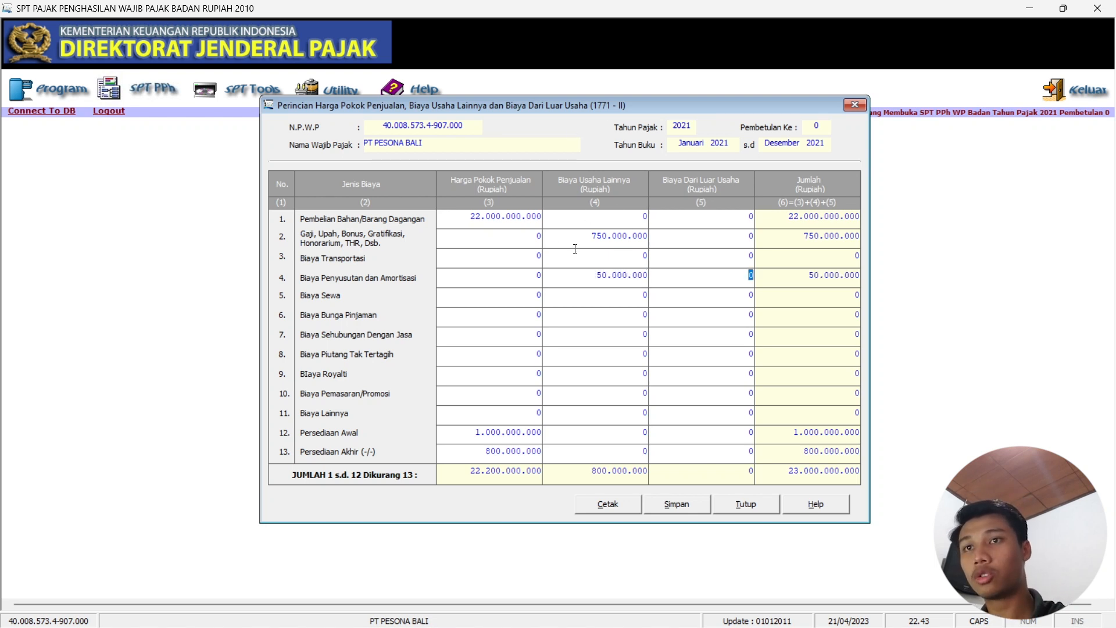
mouse_move(753, 607)
click(687, 619)
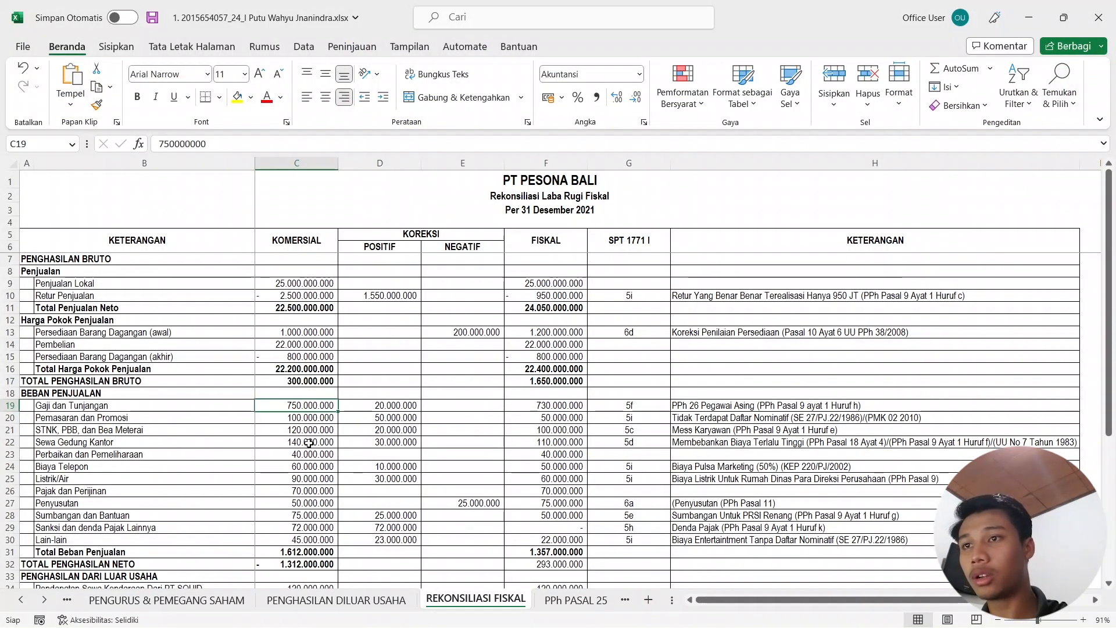
click(1028, 17)
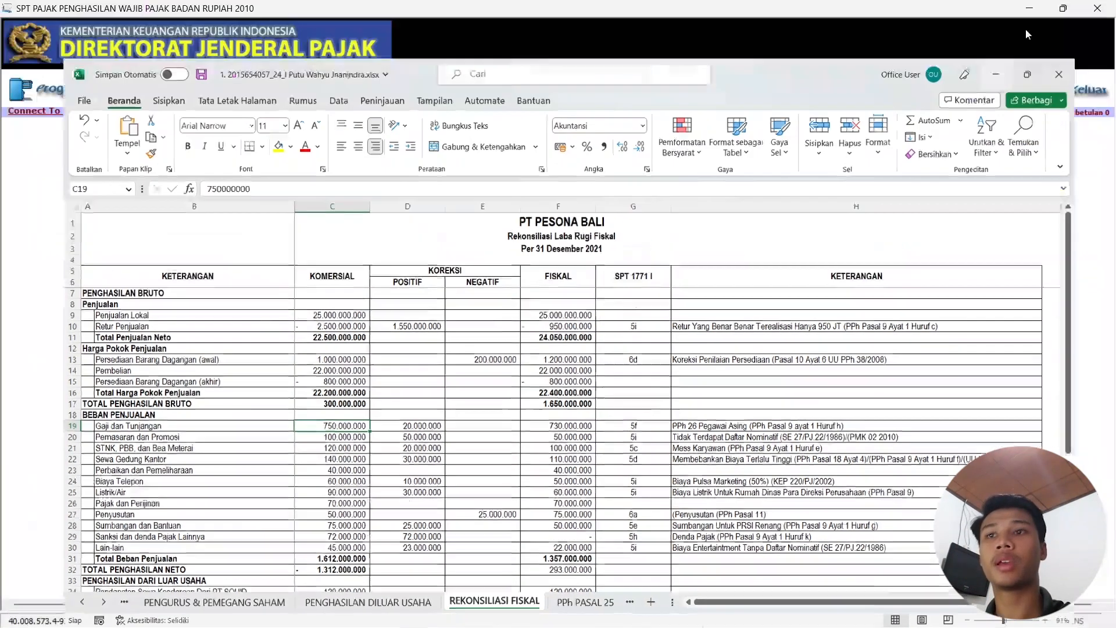
click(640, 297)
text(140.00)
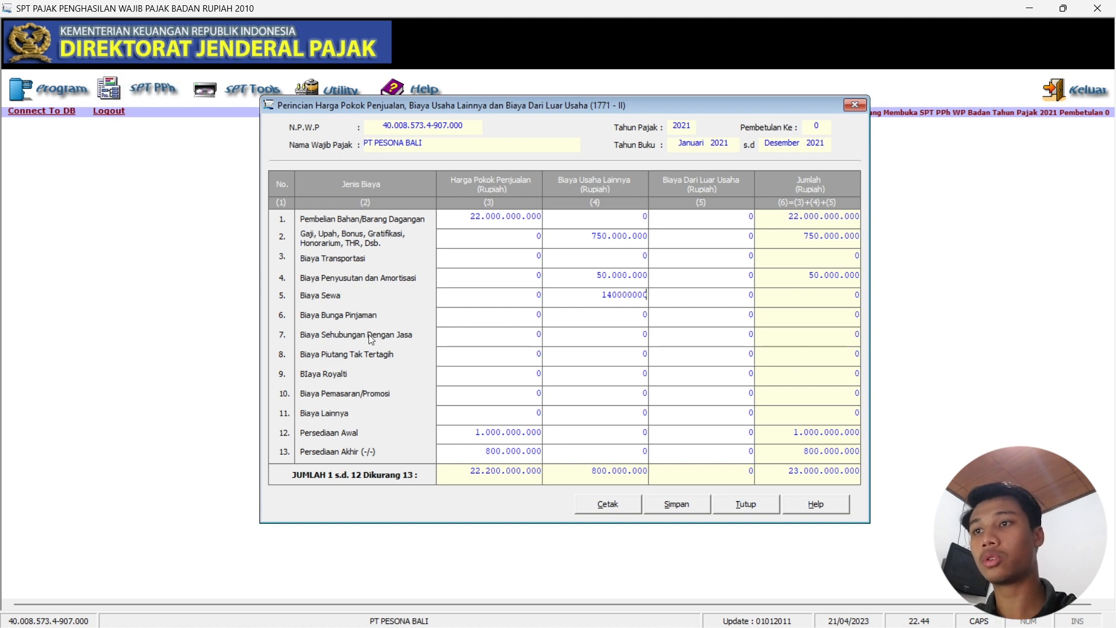
text(0.000)
click(629, 319)
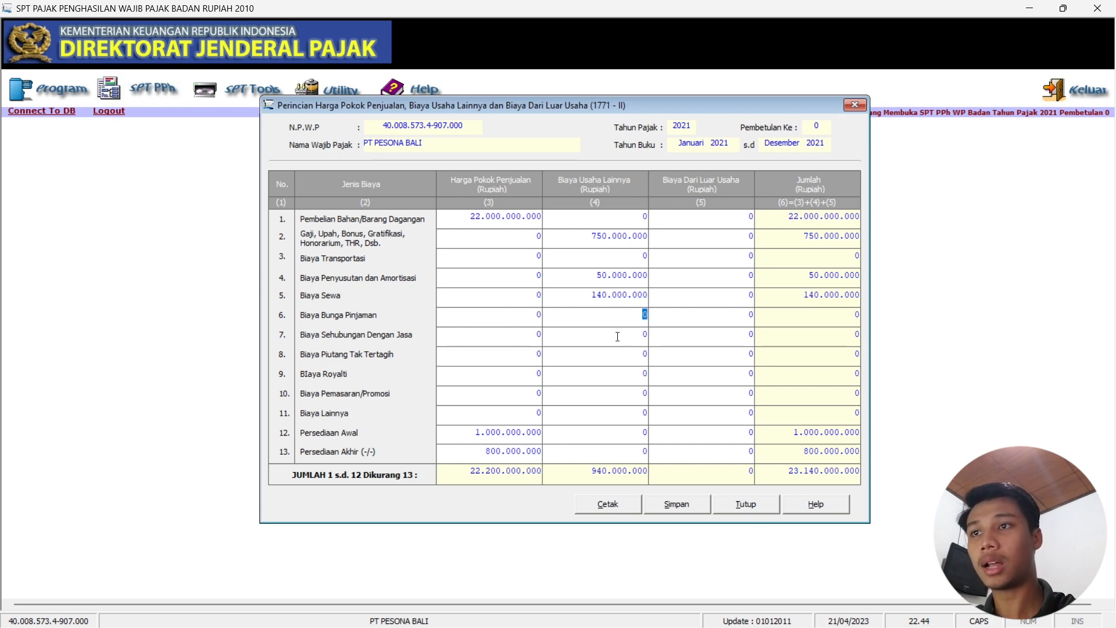
click(639, 336)
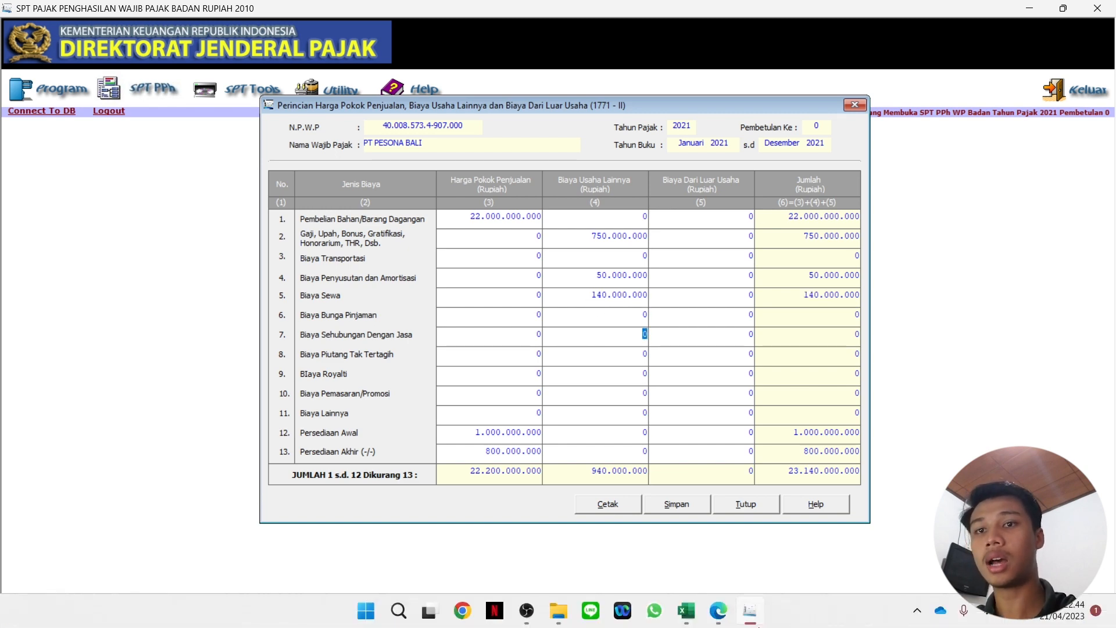
click(687, 610)
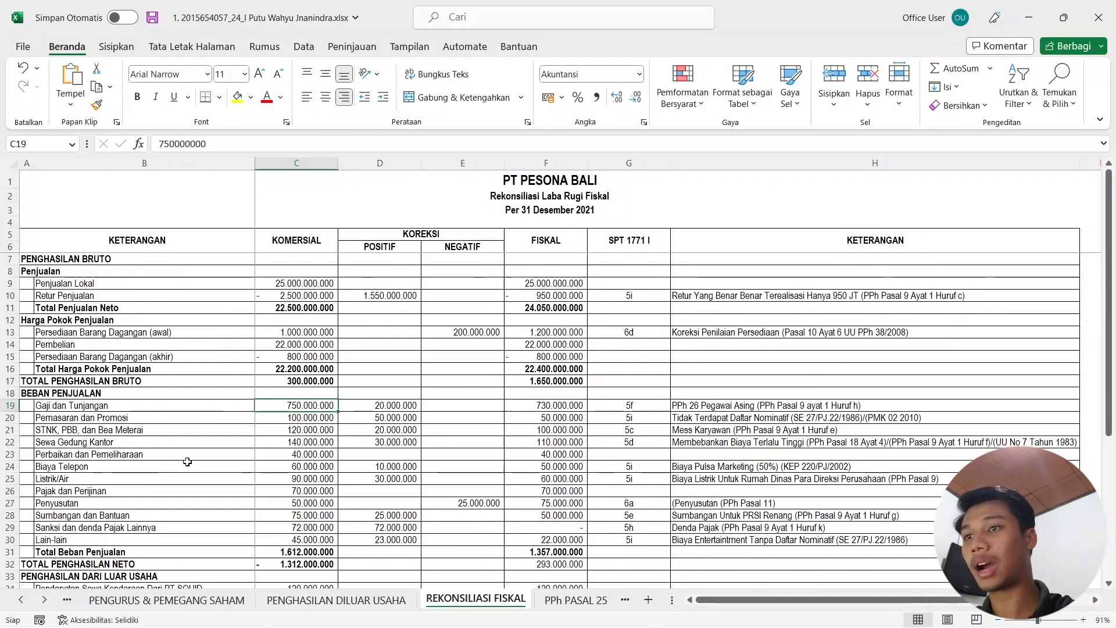
Enter service cost 40.000.000 and marketing cost 100.000.000 as operating costs.
click(1027, 13)
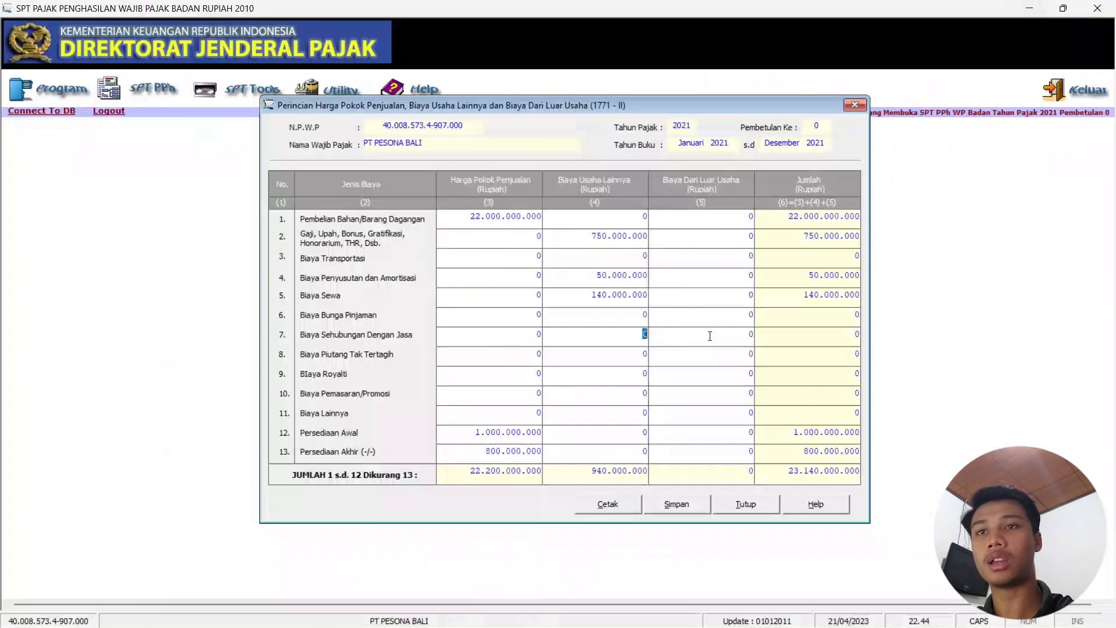
text(0000000)
key(Tab)
click(627, 354)
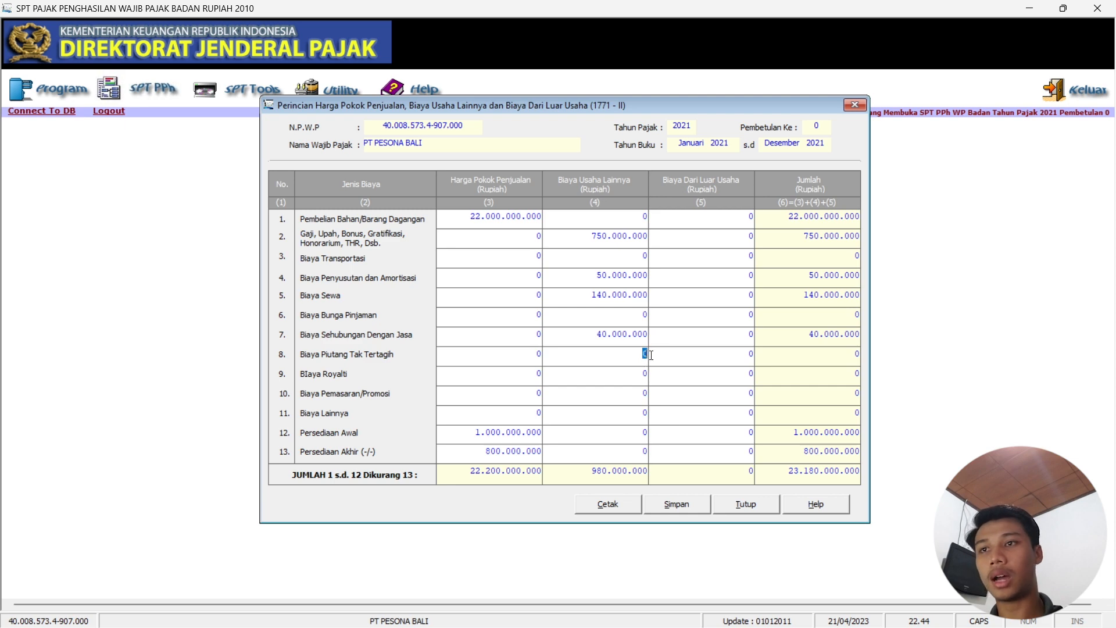
click(628, 375)
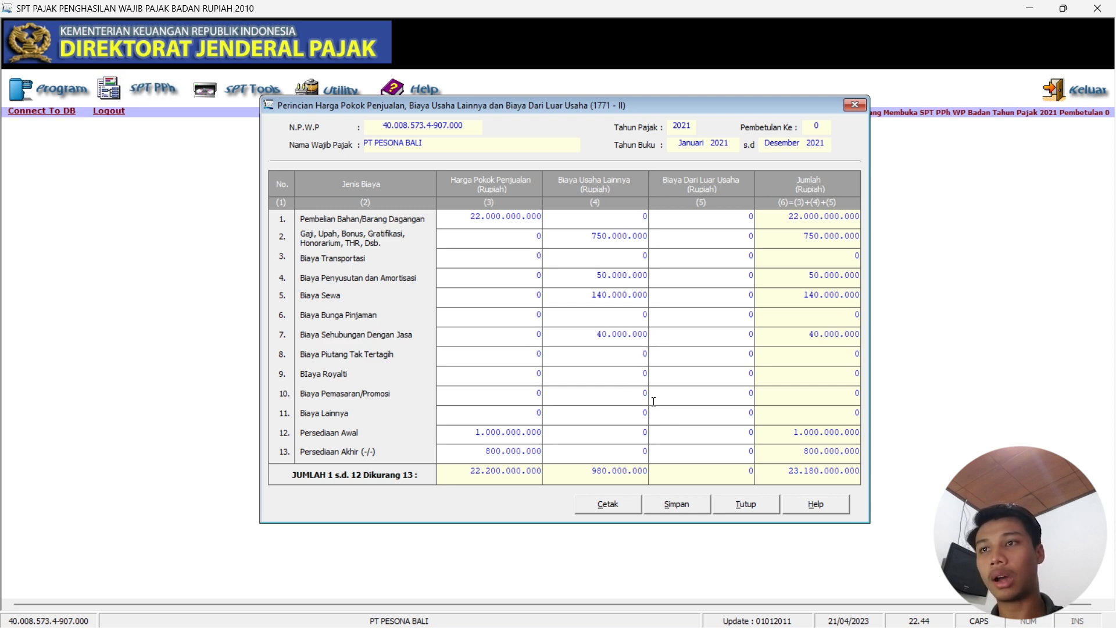
click(686, 612)
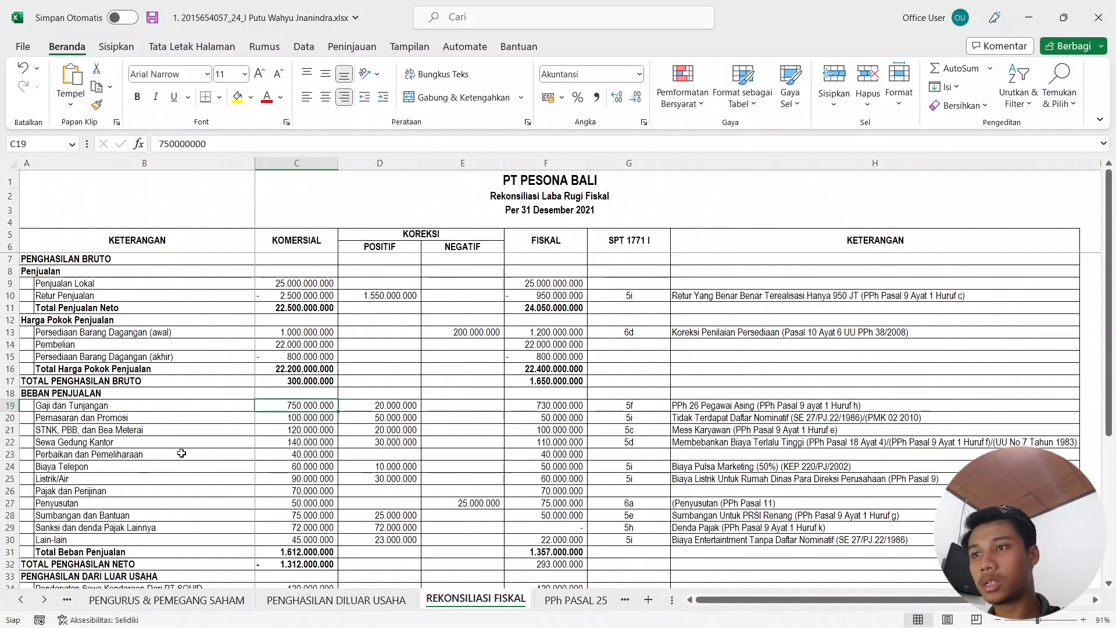
click(288, 418)
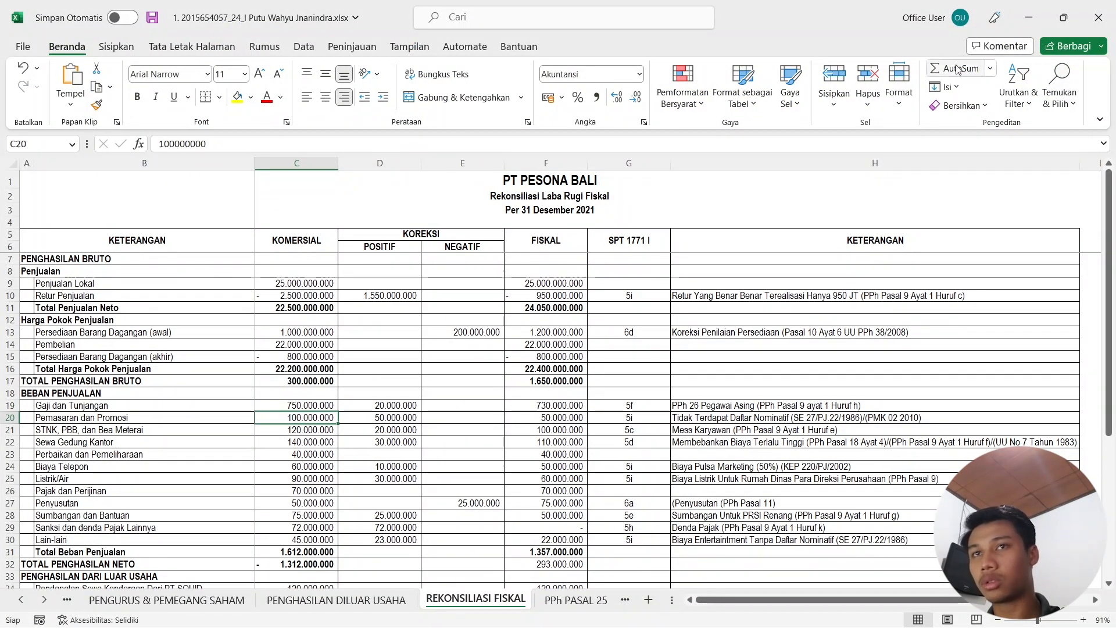
click(1028, 24)
click(645, 395)
text(100.)
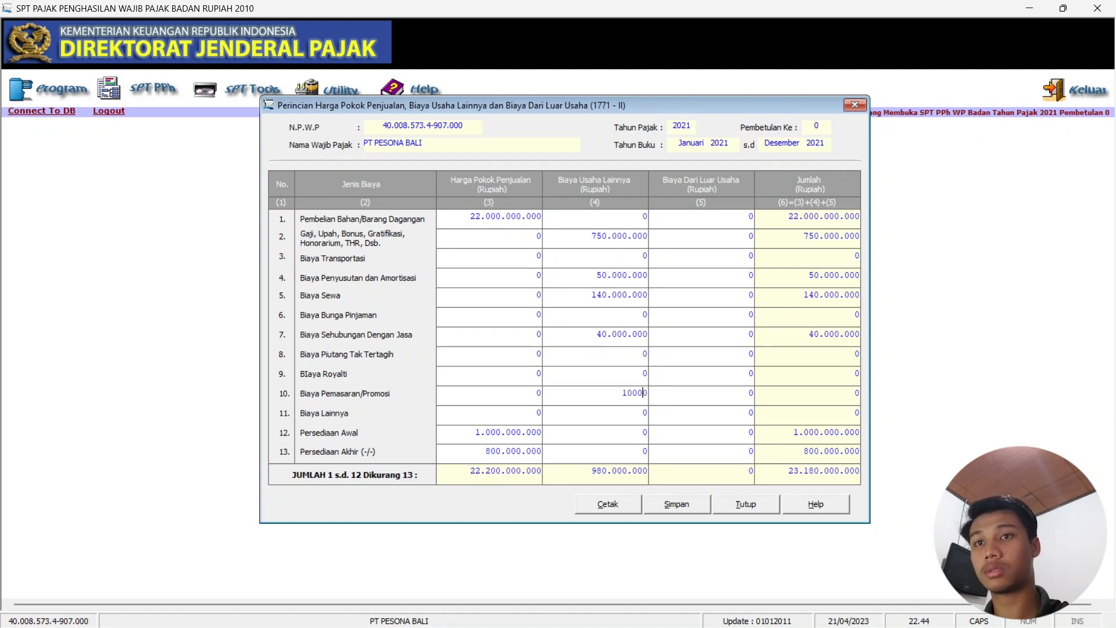
text(000.00)
key(Tab)
Enter other costs of 532.000.000 and loan interest of 170.000.000 as a non-operating cost.
click(644, 415)
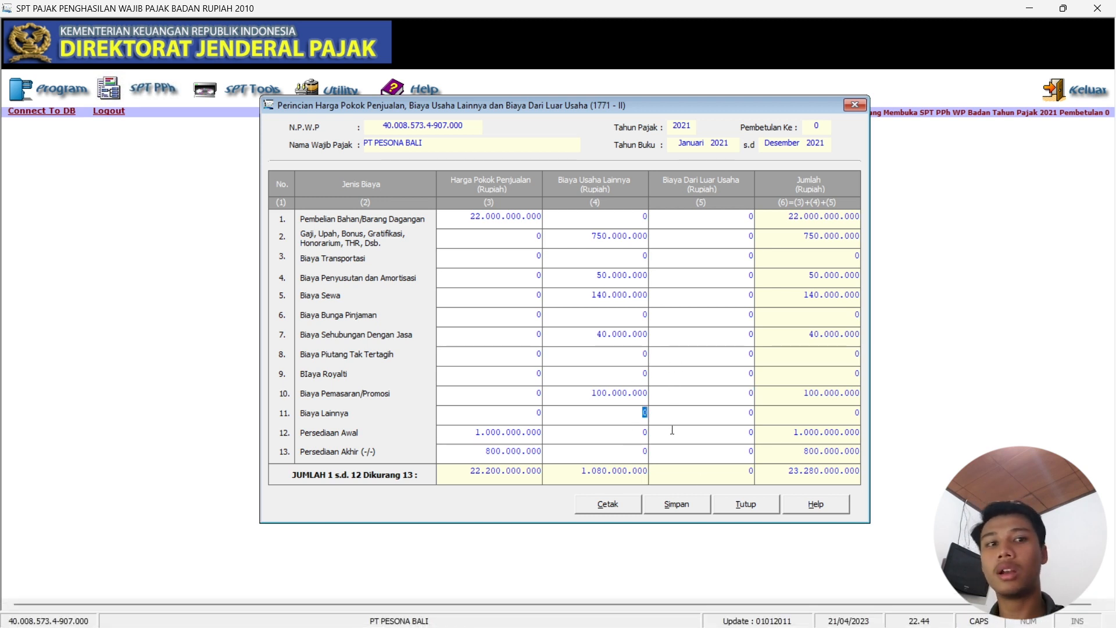
text(532.000.000)
key(Tab)
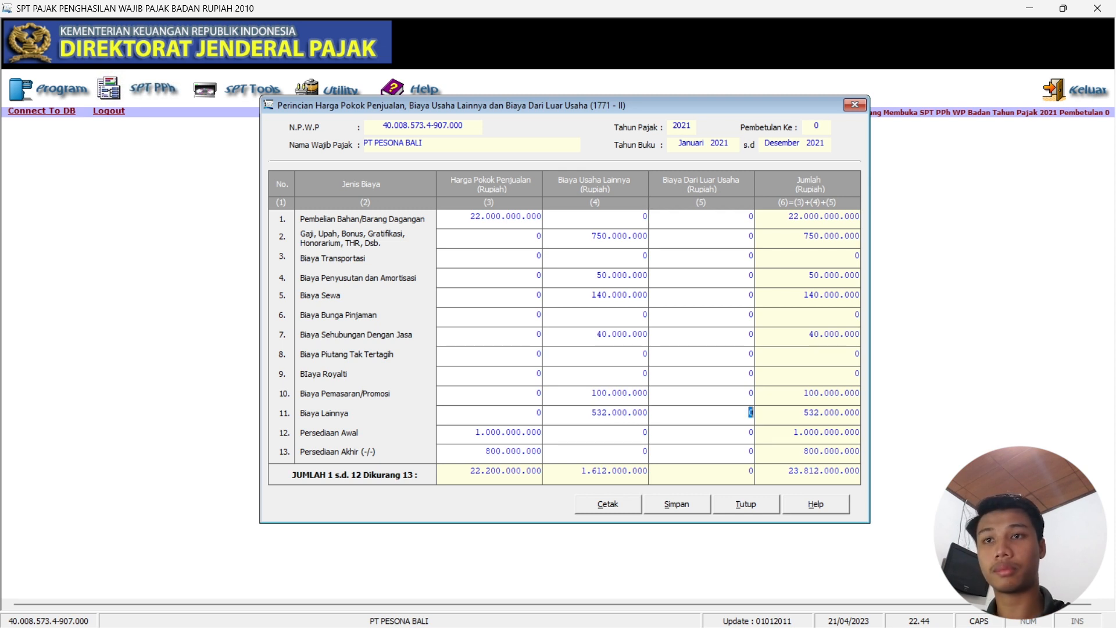
click(674, 383)
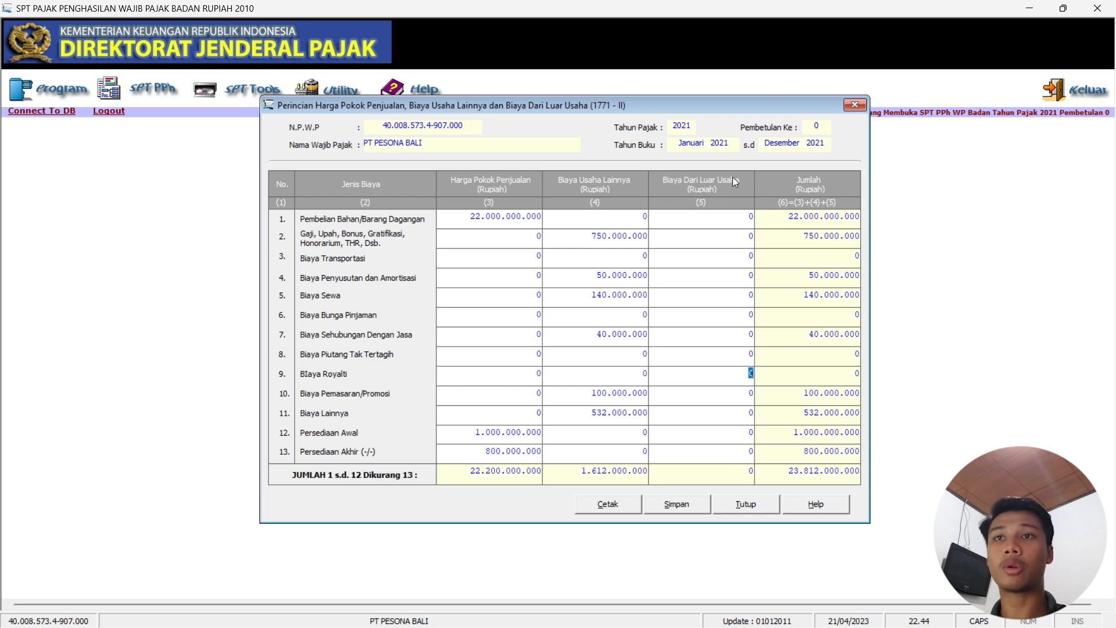
click(688, 619)
scroll(210, 483, down, 5)
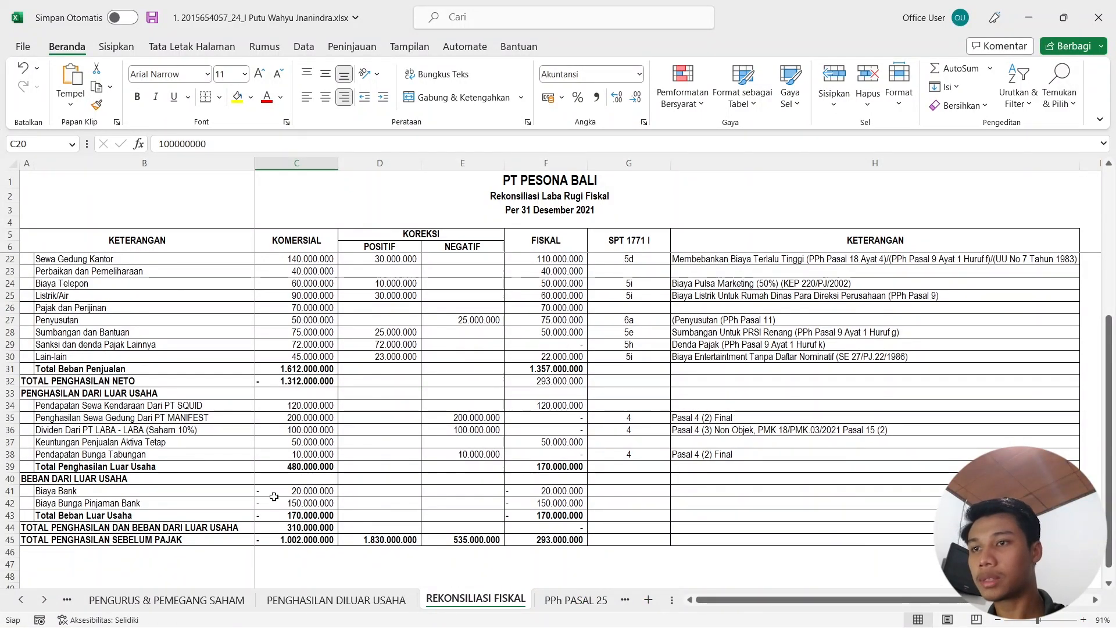
mouse_move(759, 621)
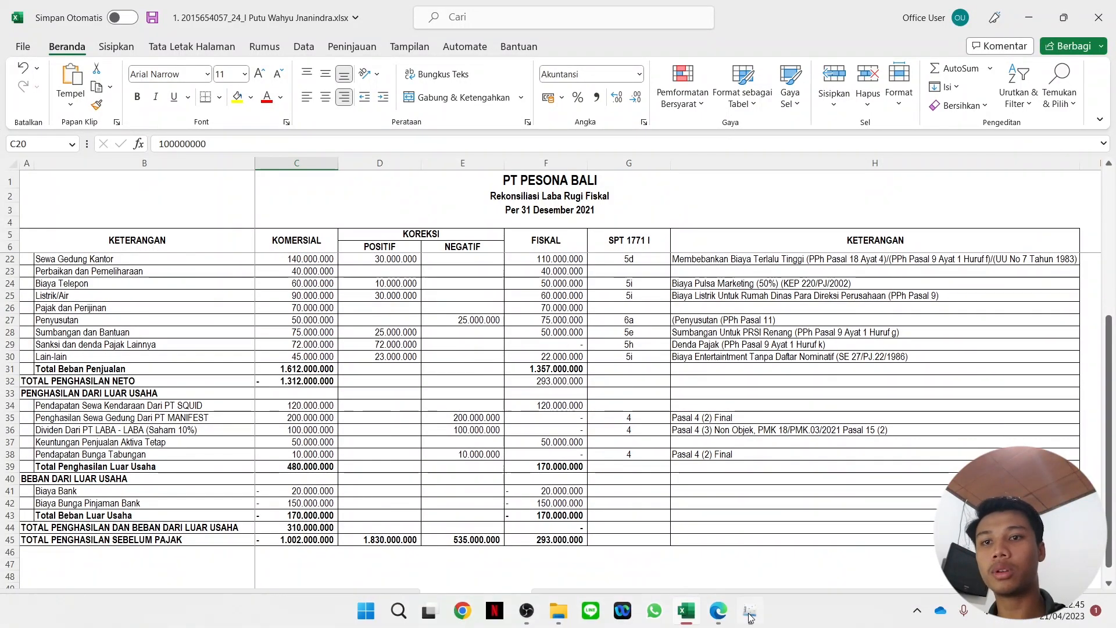
click(693, 610)
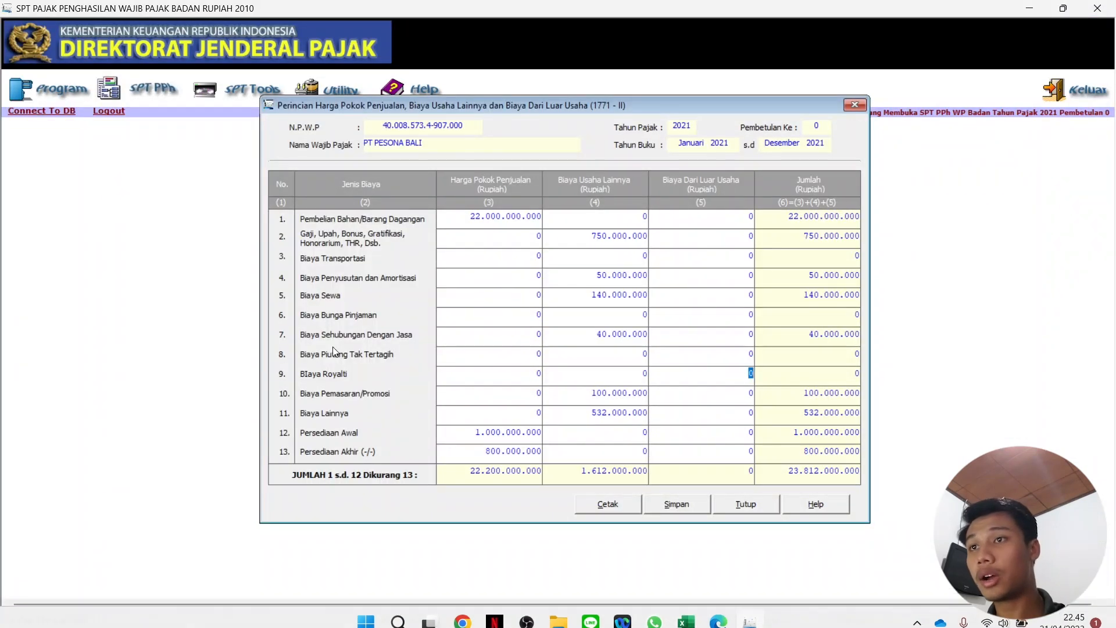
click(718, 320)
drag(750, 322, 760, 314)
text(170000)
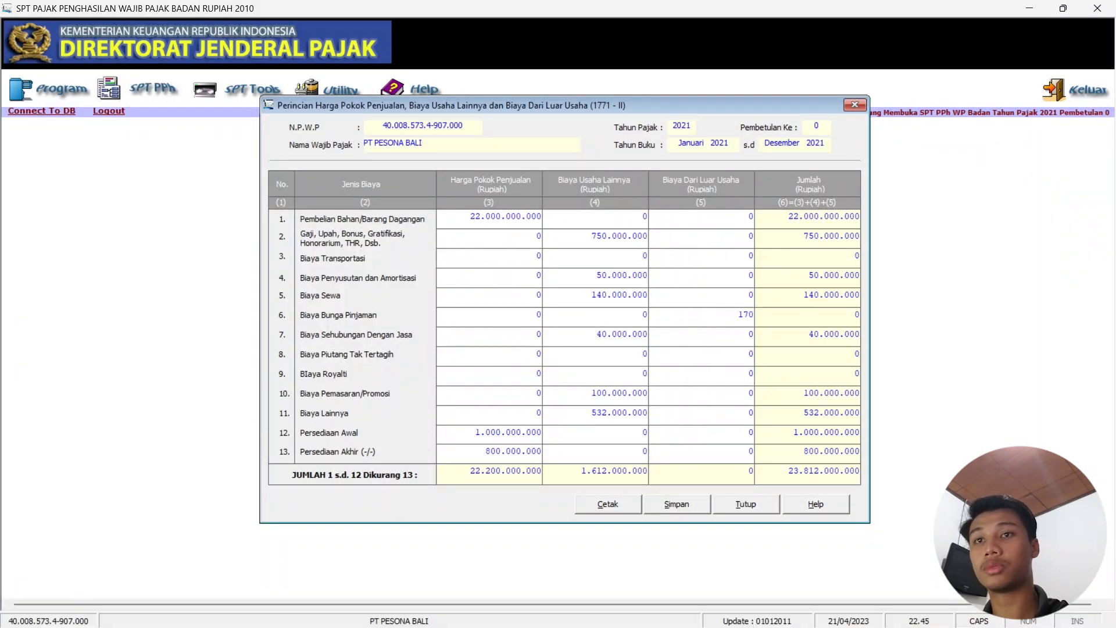
text(000)
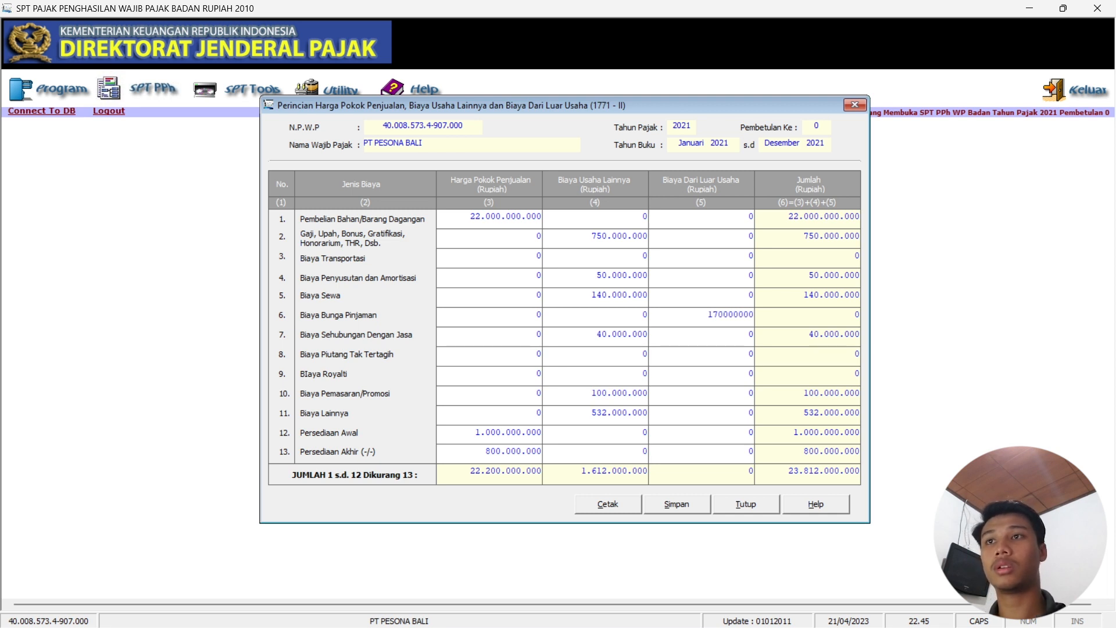
key(Return)
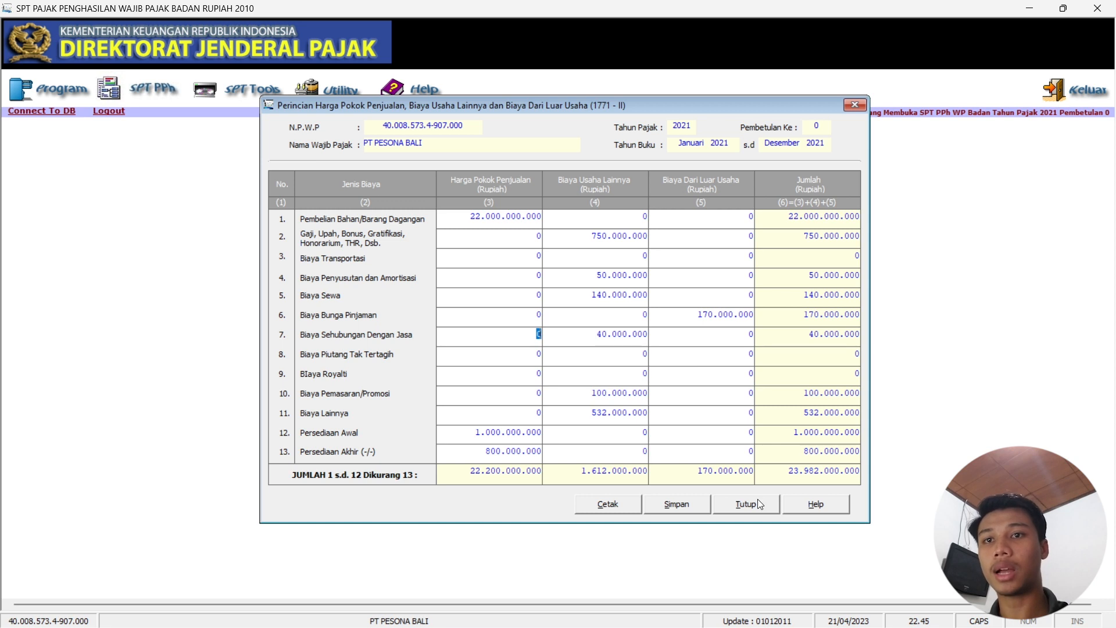
Save the 1771-II cost breakdown, confirm the save, and close the form.
click(688, 506)
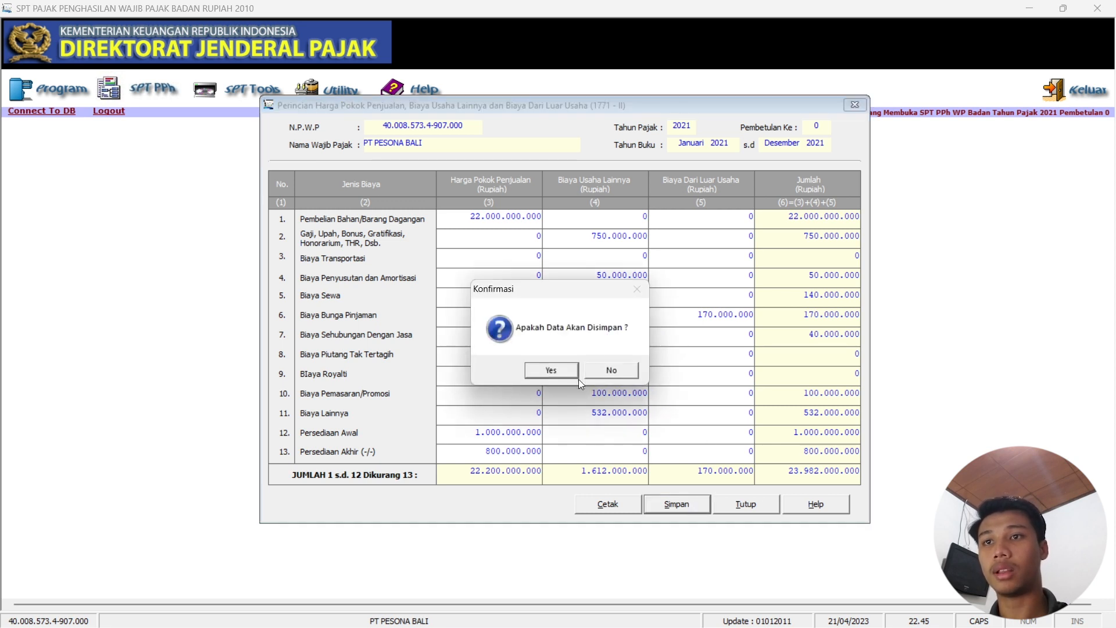
click(550, 371)
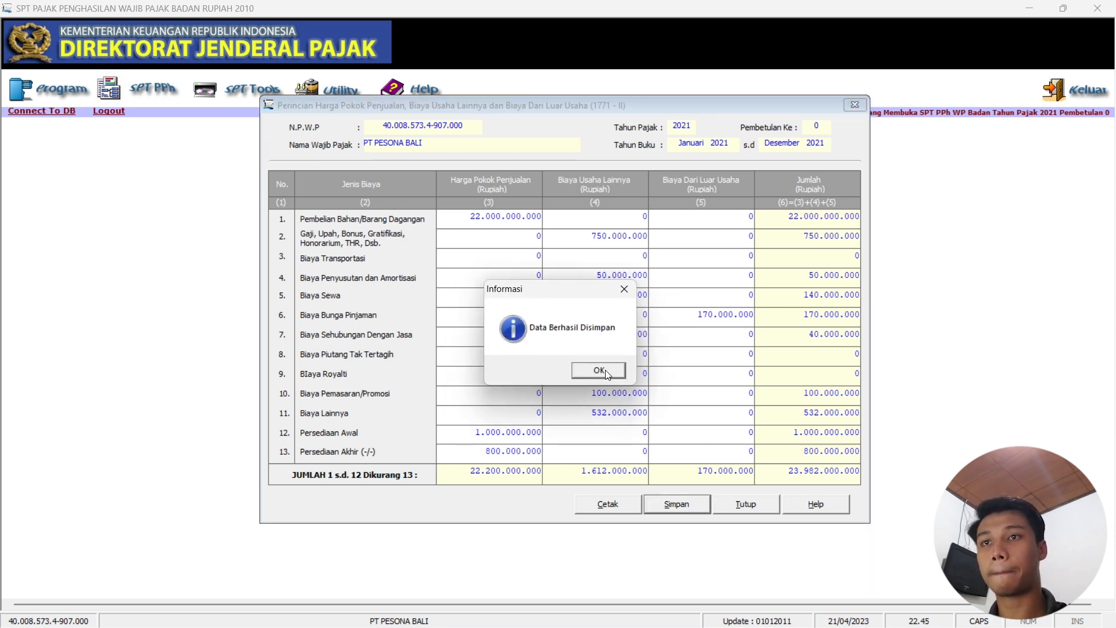
click(599, 372)
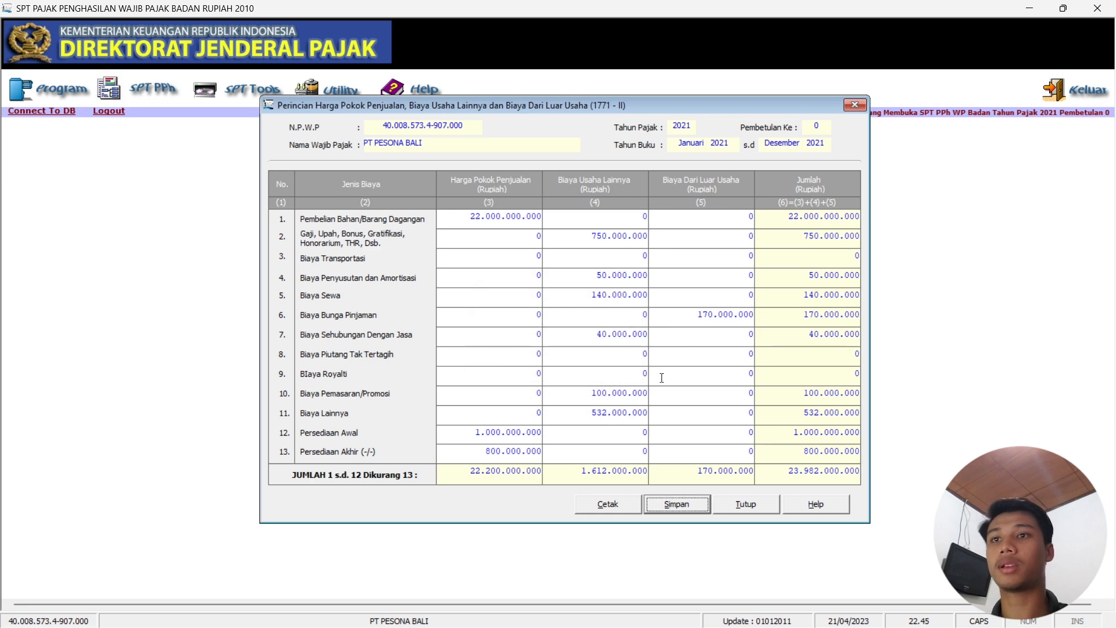
click(855, 105)
click(146, 96)
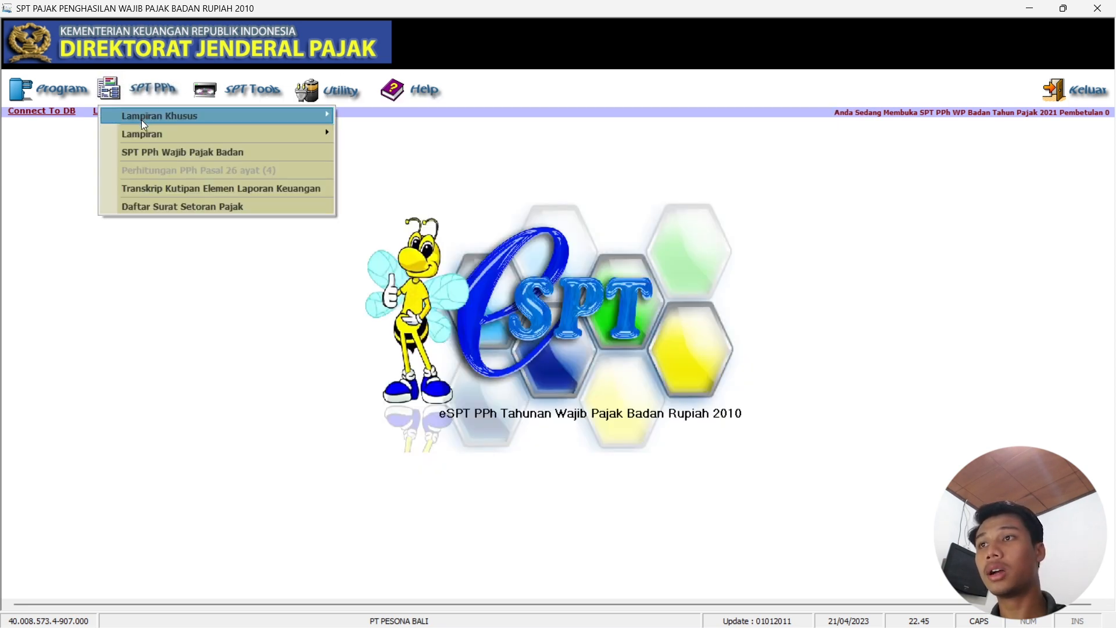
Open Formulir 1771-I Penghitungan Penghasilan Neto Fiskal from the Lampiran menu.
mouse_move(143, 130)
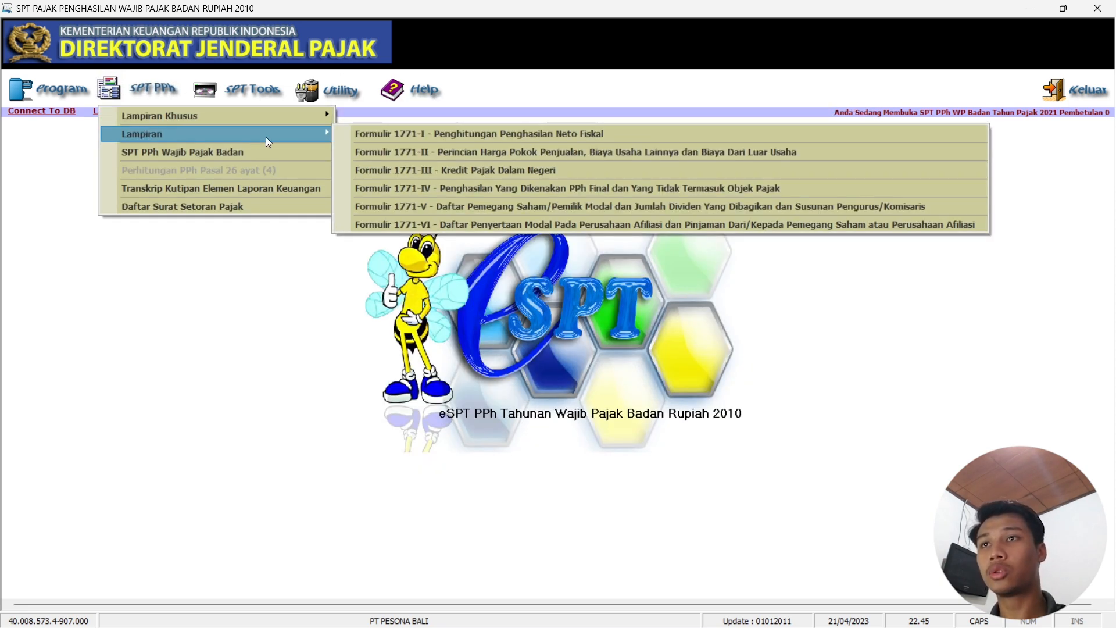
click(419, 134)
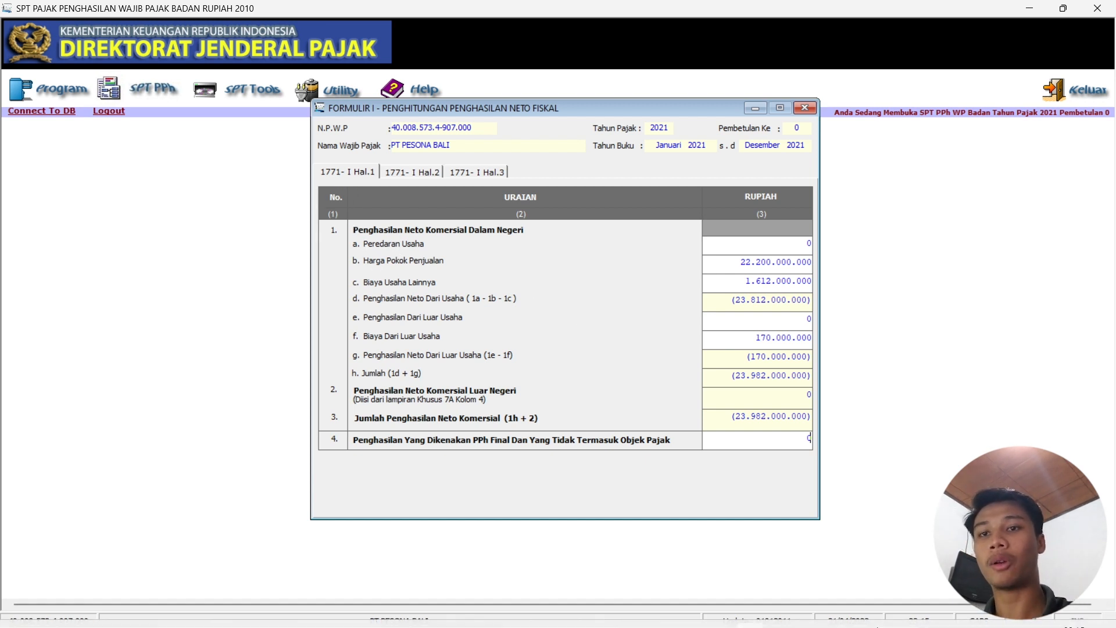
Enter Peredaran Usaha of 22.500.000.000, keeping cost of sales at 22.200.000.000.
mouse_move(999, 618)
click(687, 610)
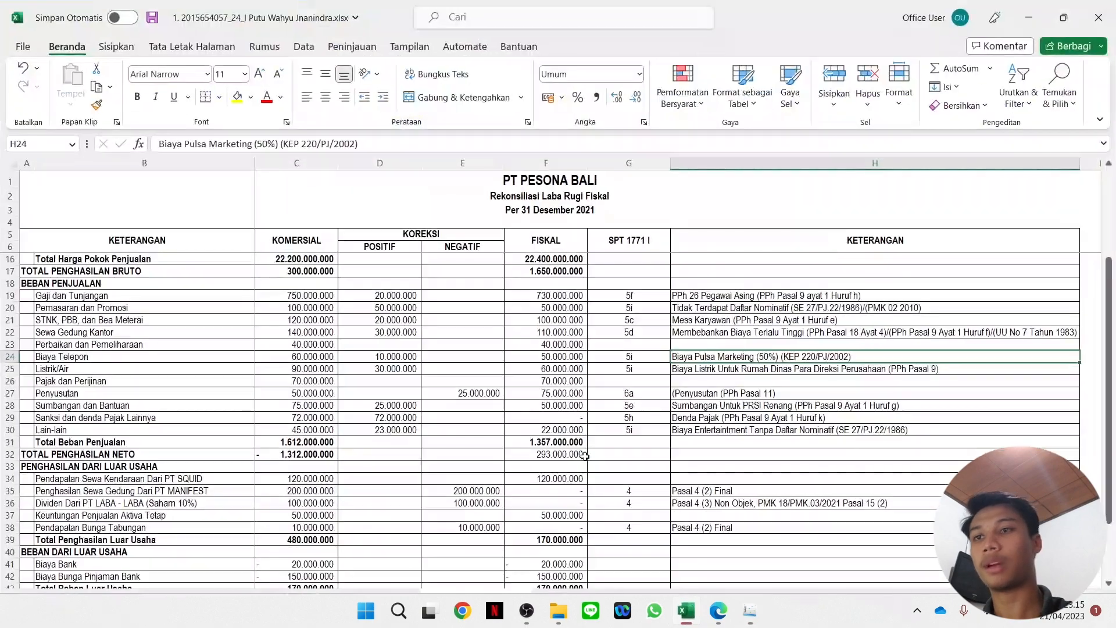
scroll(286, 286, up, 3)
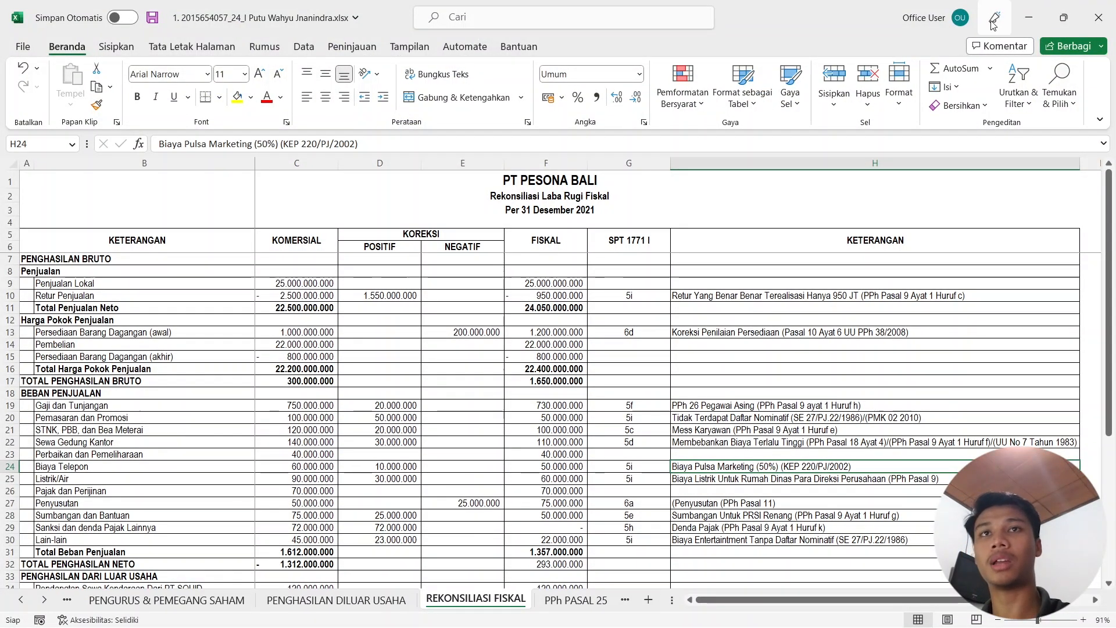
click(1030, 18)
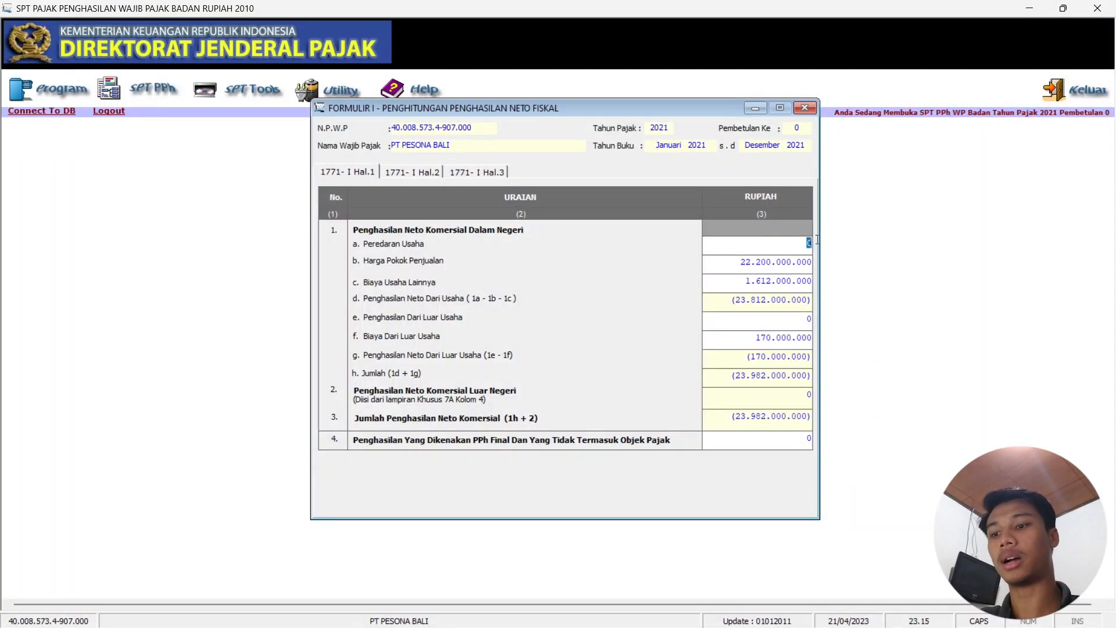
text(22.500.0)
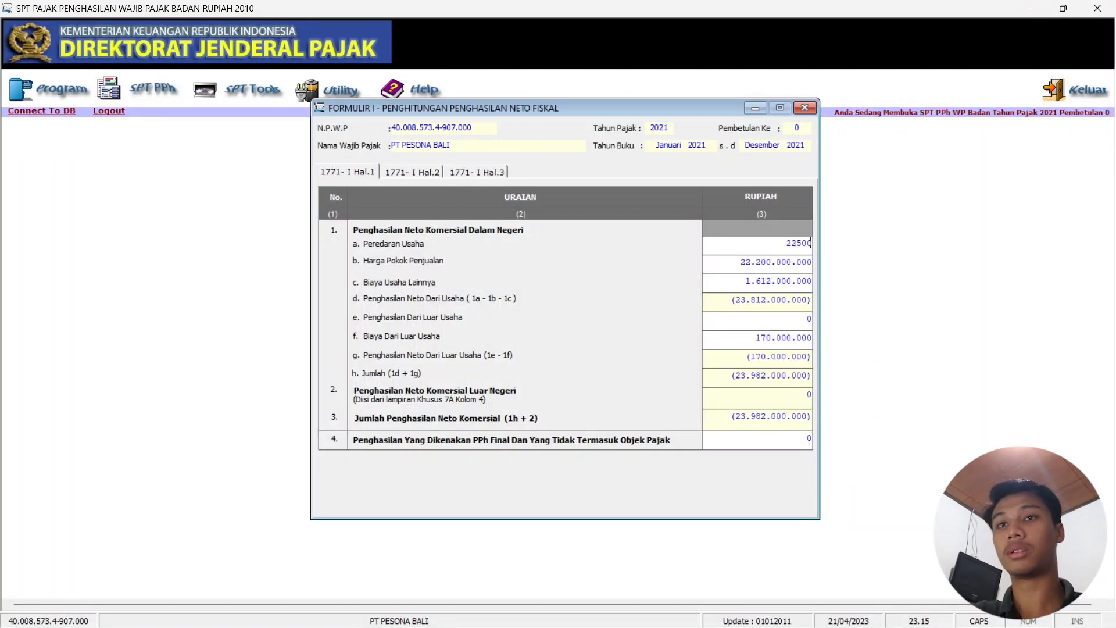
text(00.000)
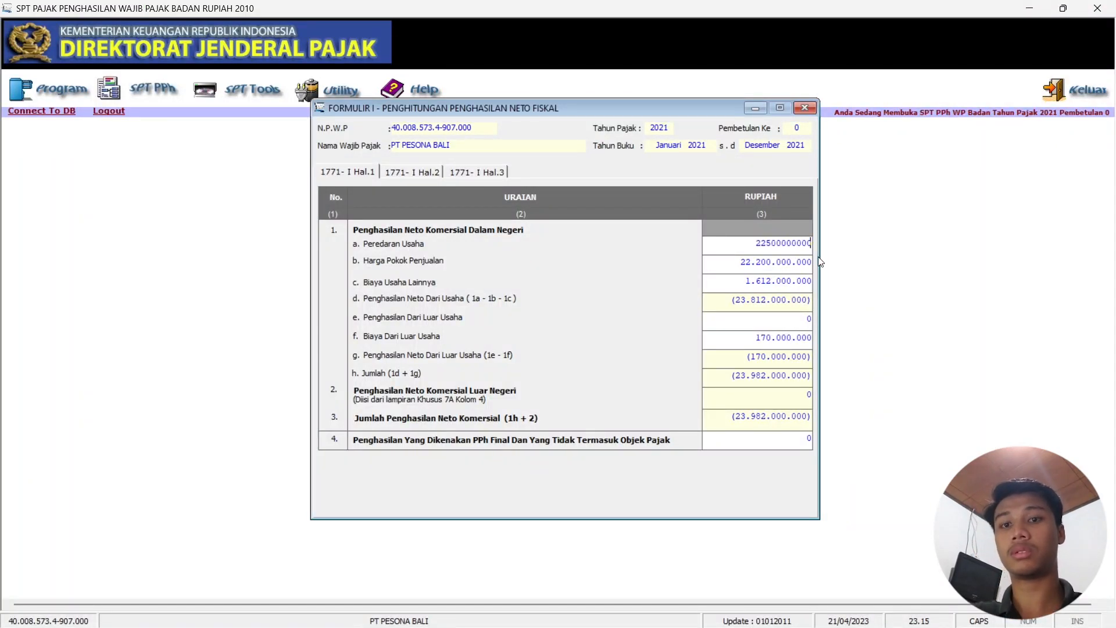
key(Tab)
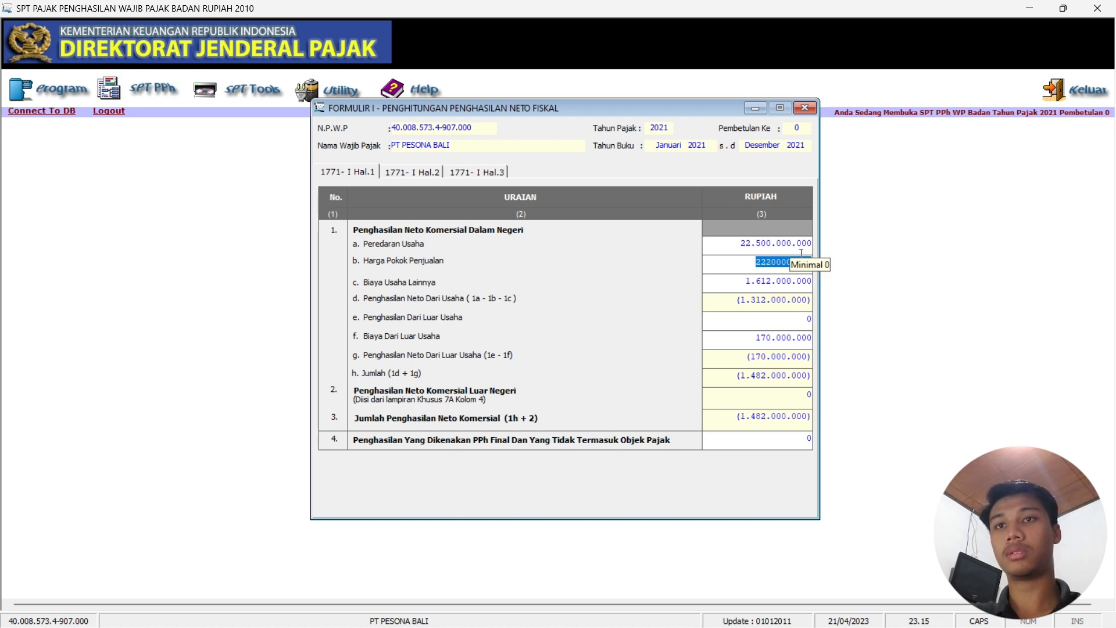
click(783, 327)
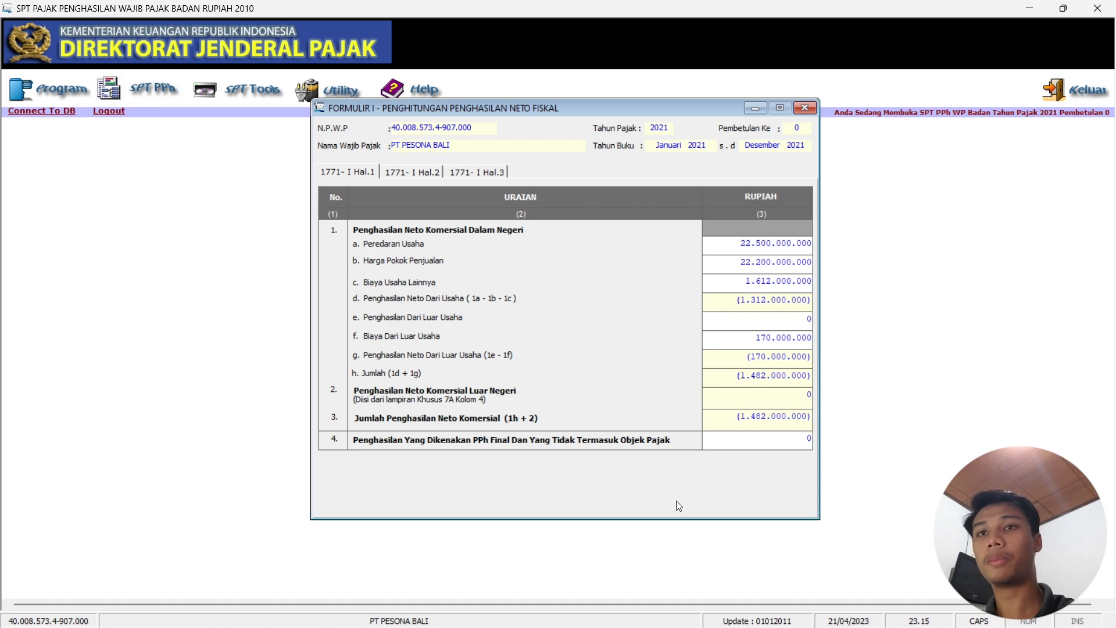
Enter 480.000.000 as outside-business income in item 1e and 310.000.000 in item 4.
click(691, 616)
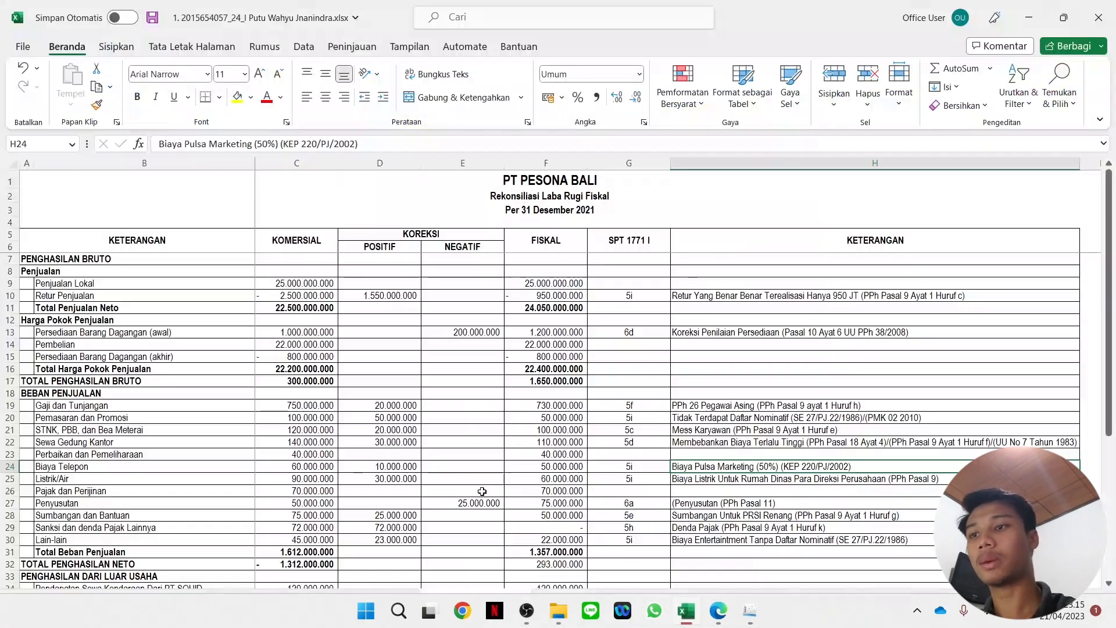
scroll(710, 411, down, 5)
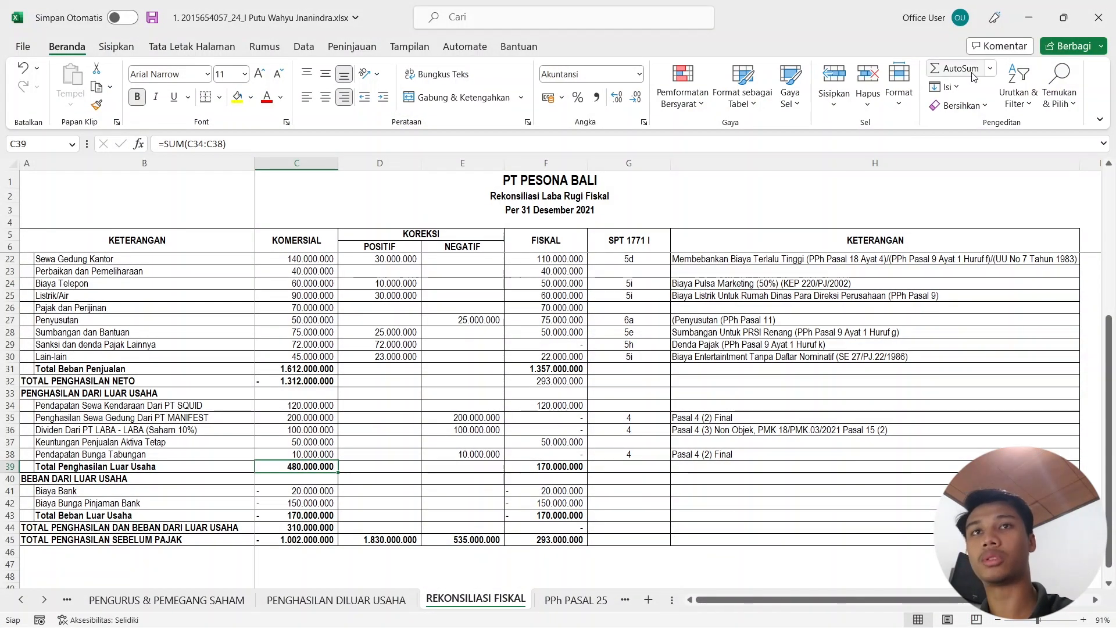
click(1029, 18)
click(807, 319)
text(480)
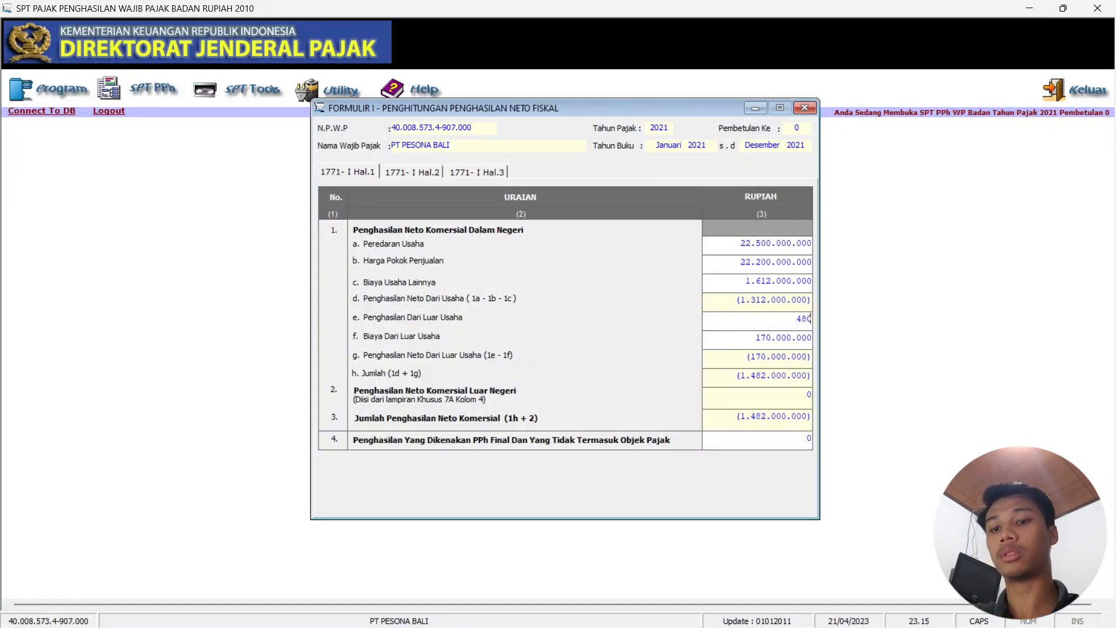
text(000000)
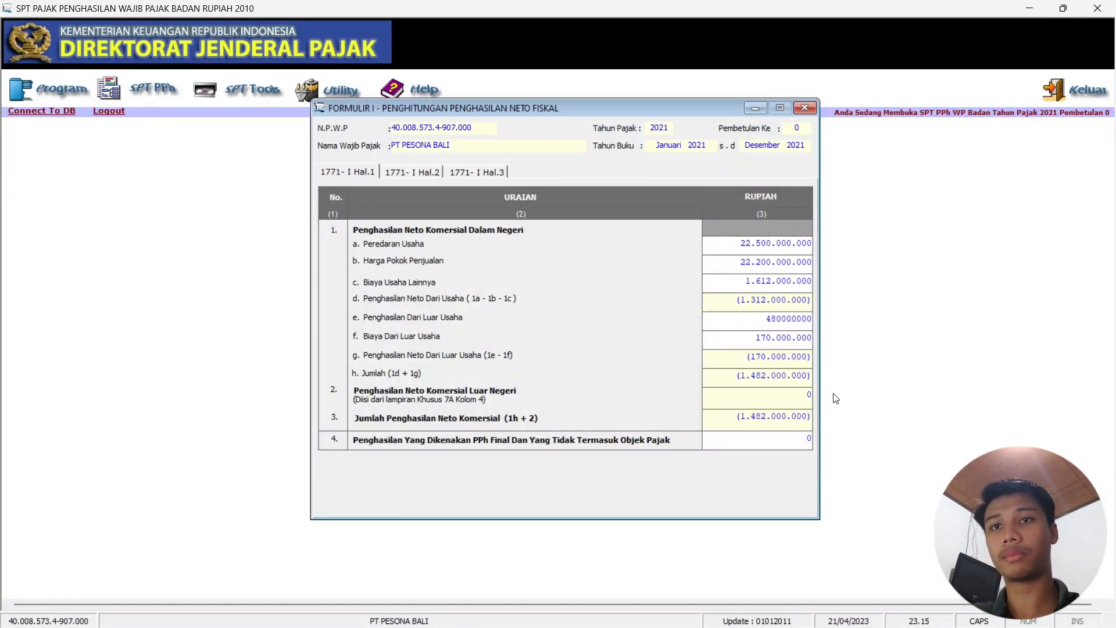
click(787, 443)
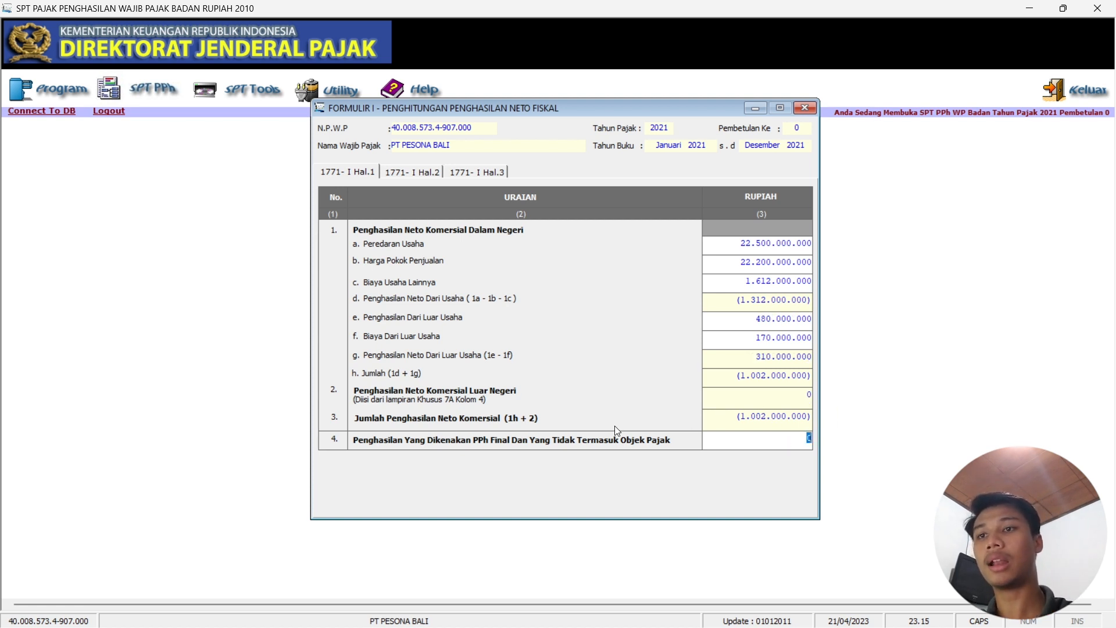
mouse_move(729, 627)
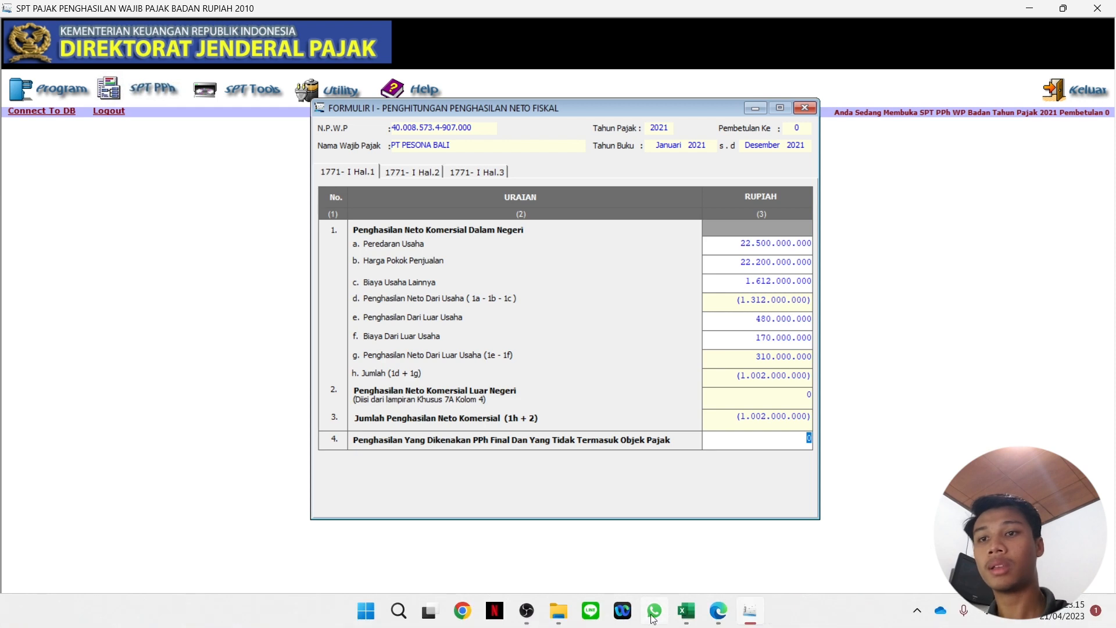
click(686, 612)
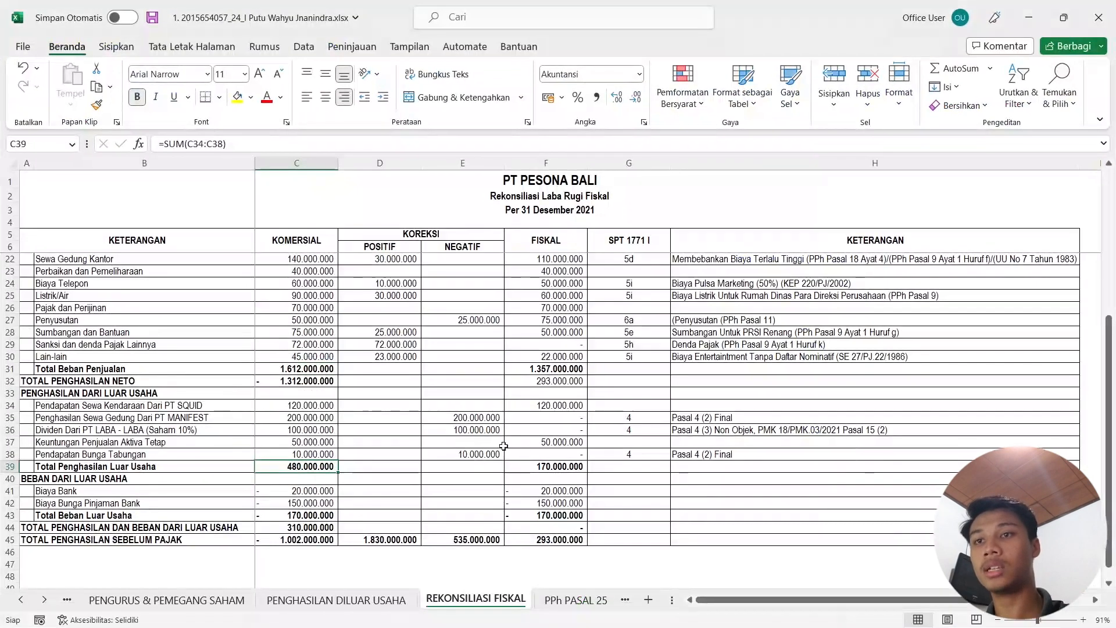
click(481, 418)
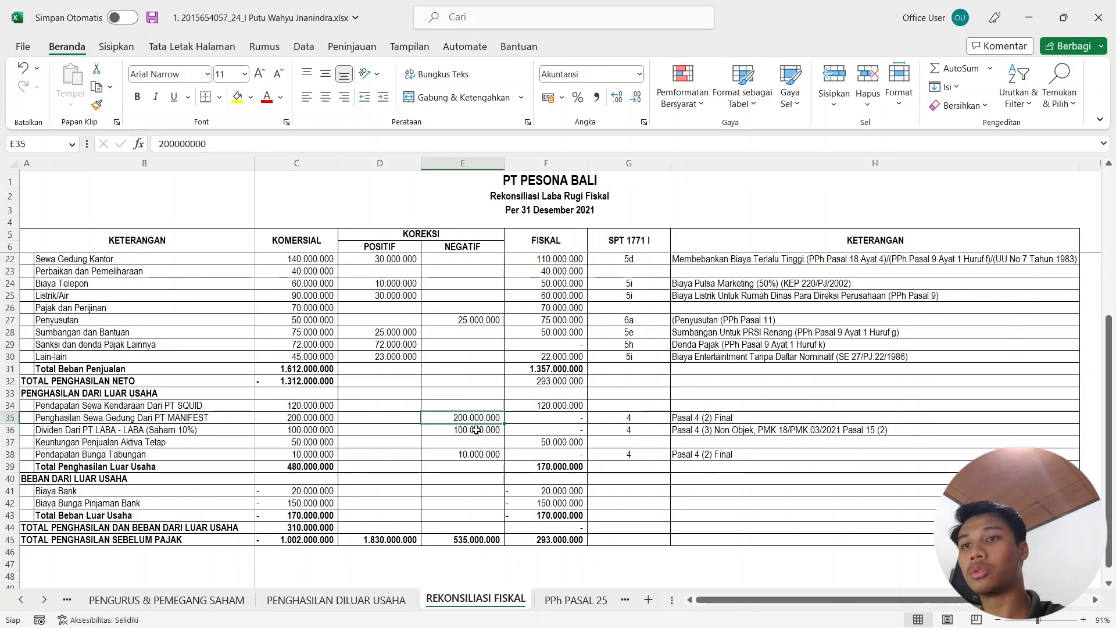
click(476, 454)
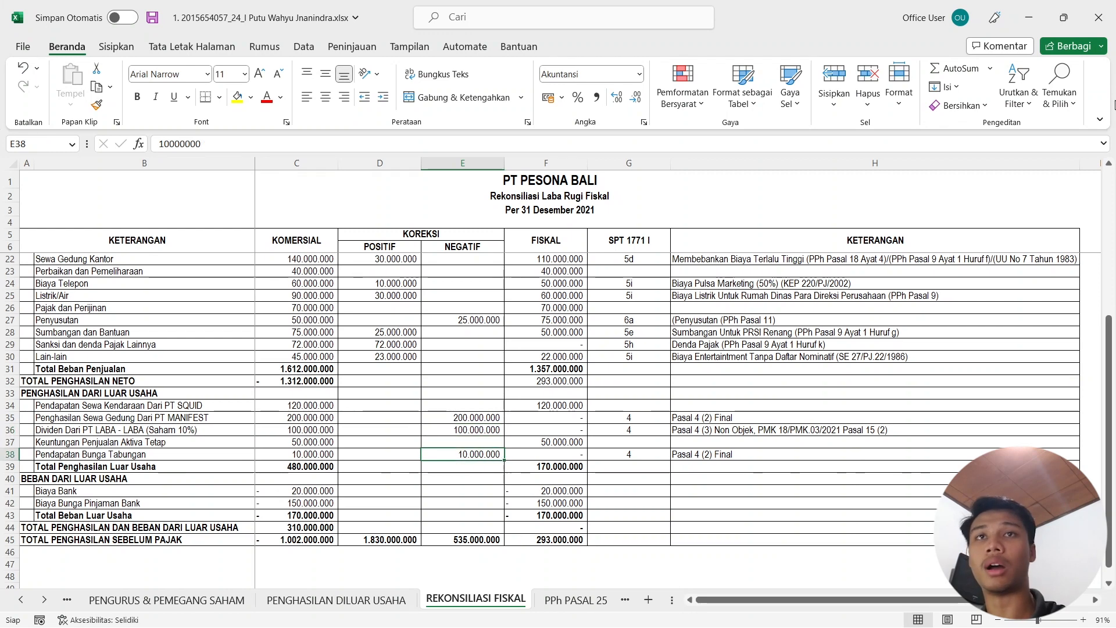
click(1029, 17)
text(310000000)
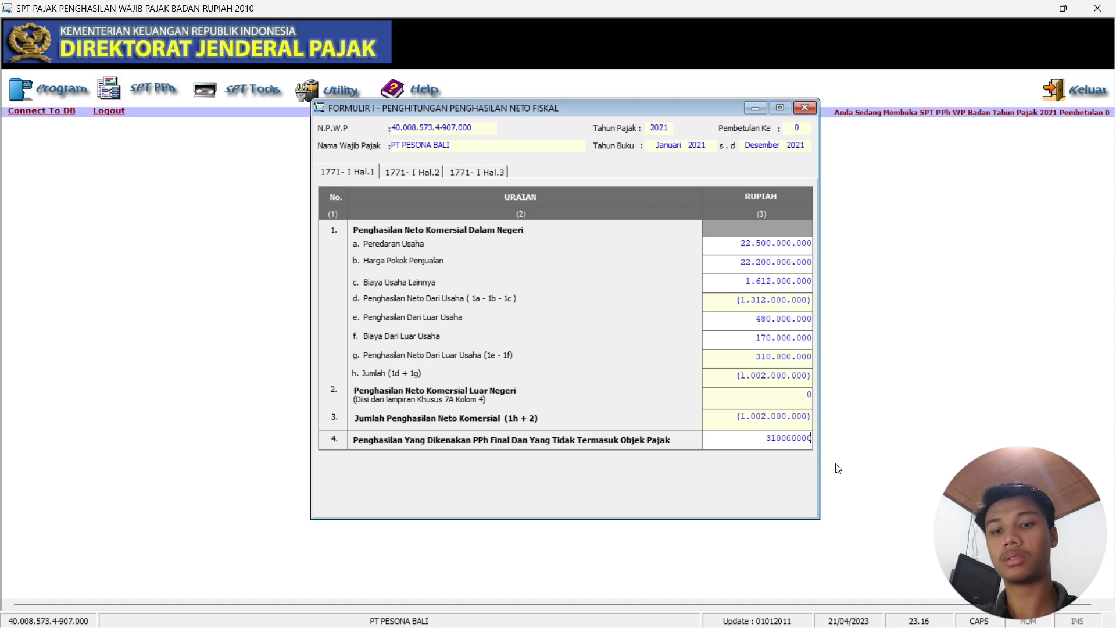
key(Return)
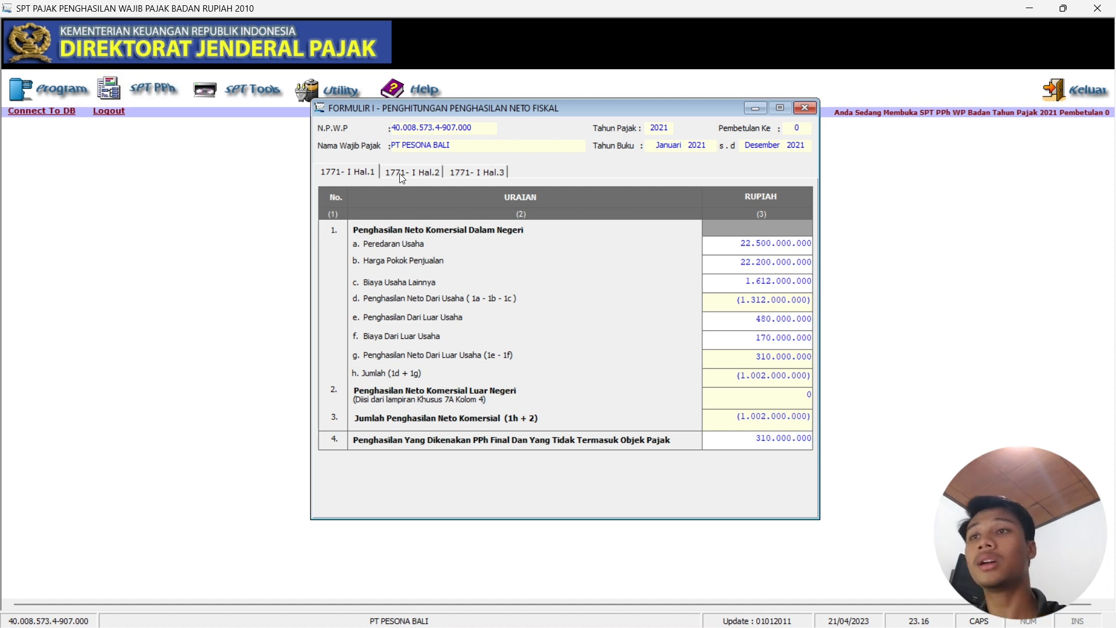
On Formulir I page 2, enter 30.000.000 in item 5a after checking the workbook.
click(434, 175)
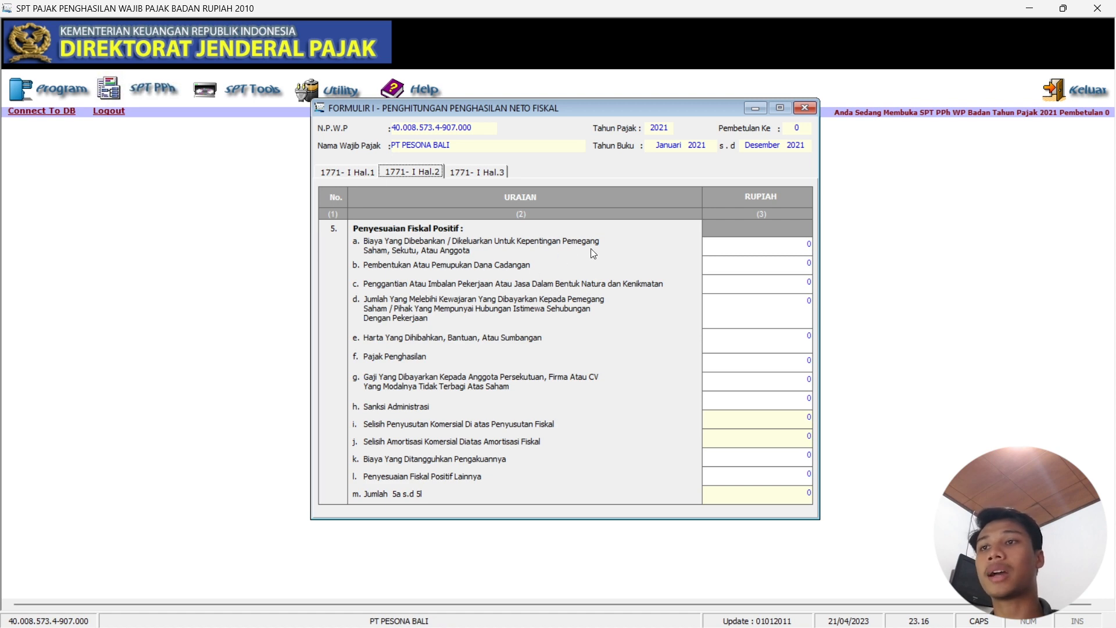
mouse_move(628, 627)
click(687, 623)
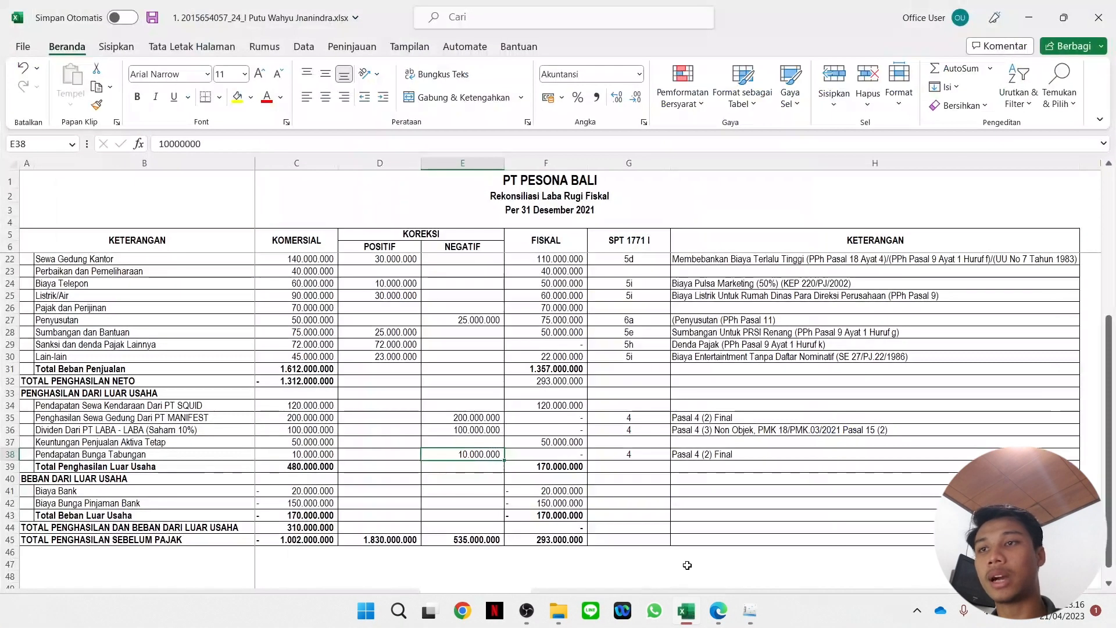
scroll(676, 455, up, 2)
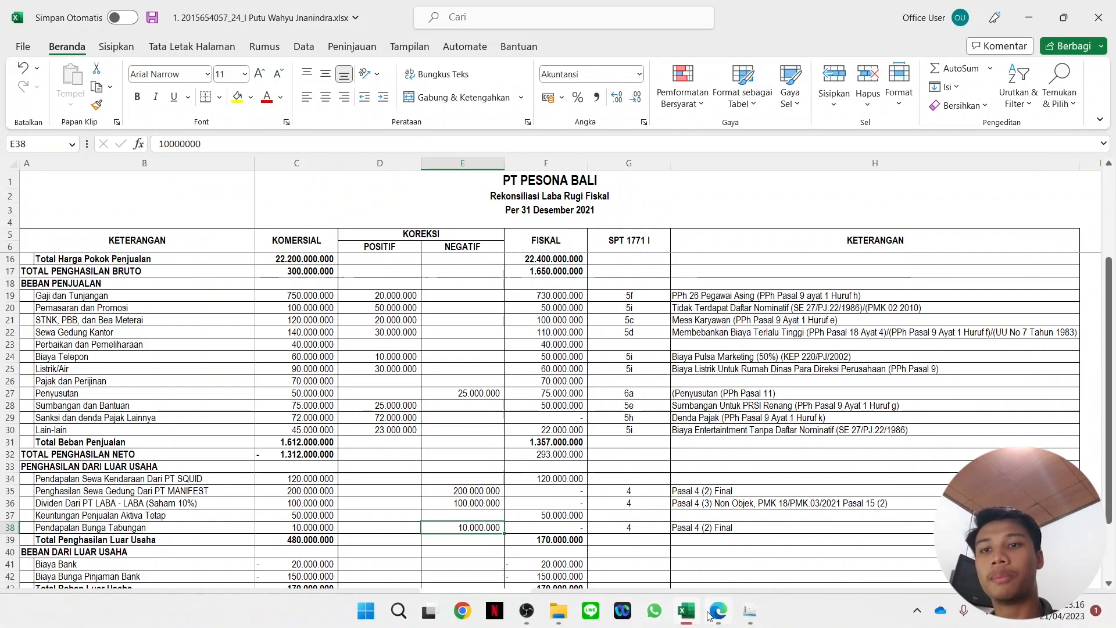
click(749, 617)
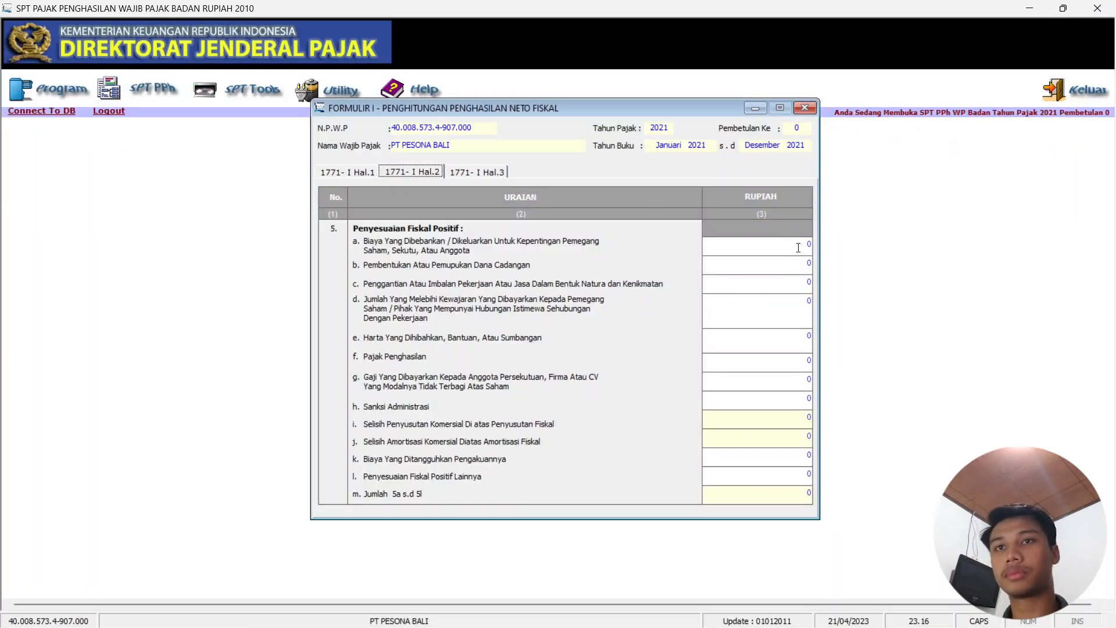
text(30000)
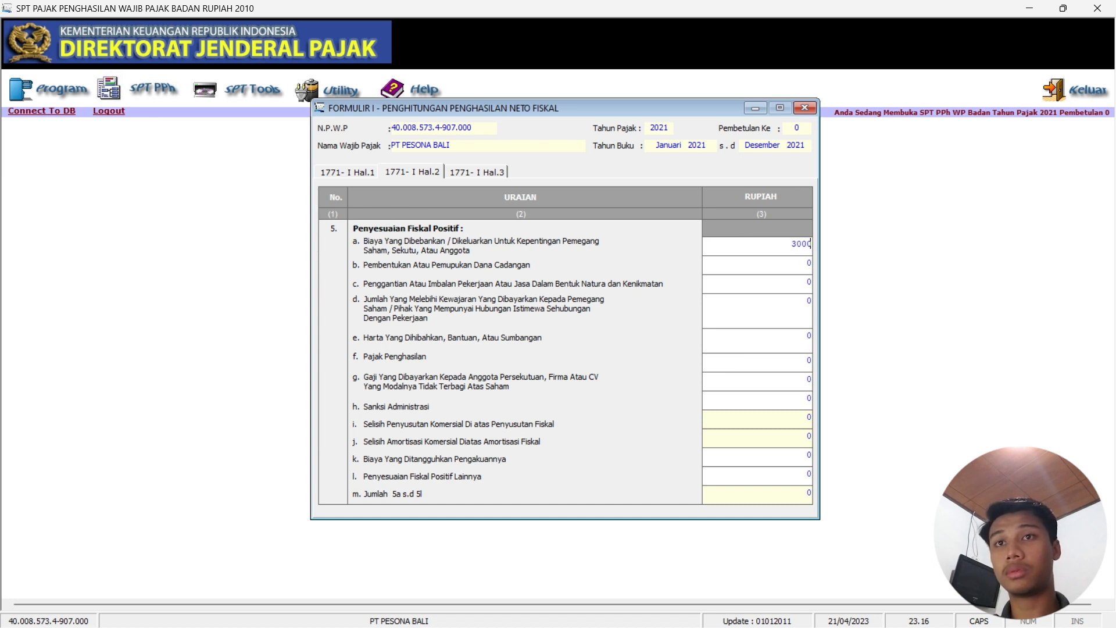
text(000)
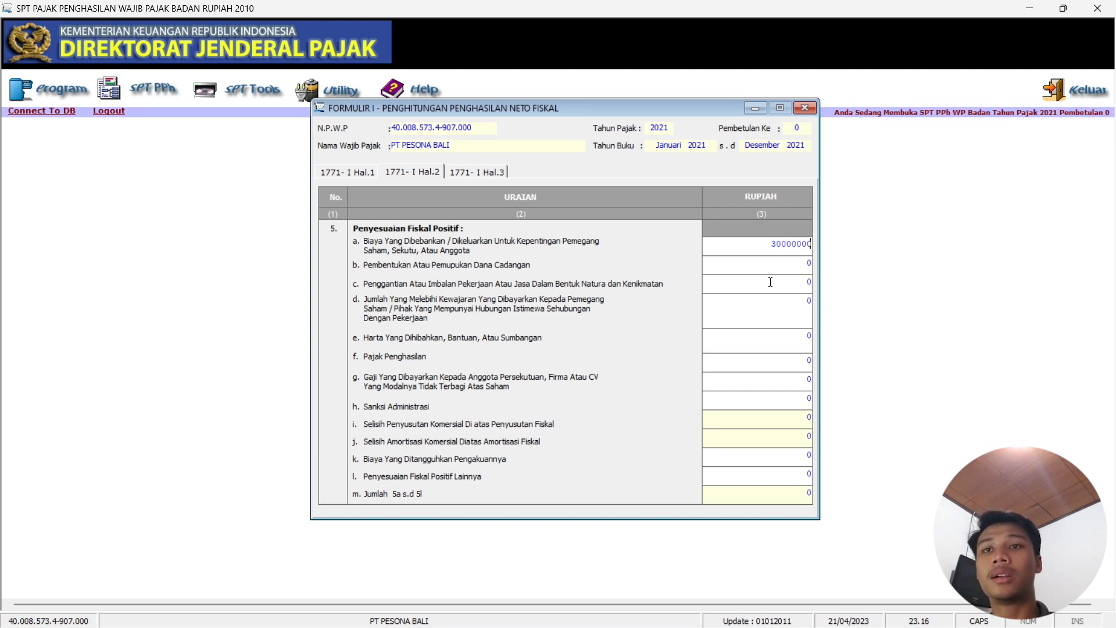
click(686, 621)
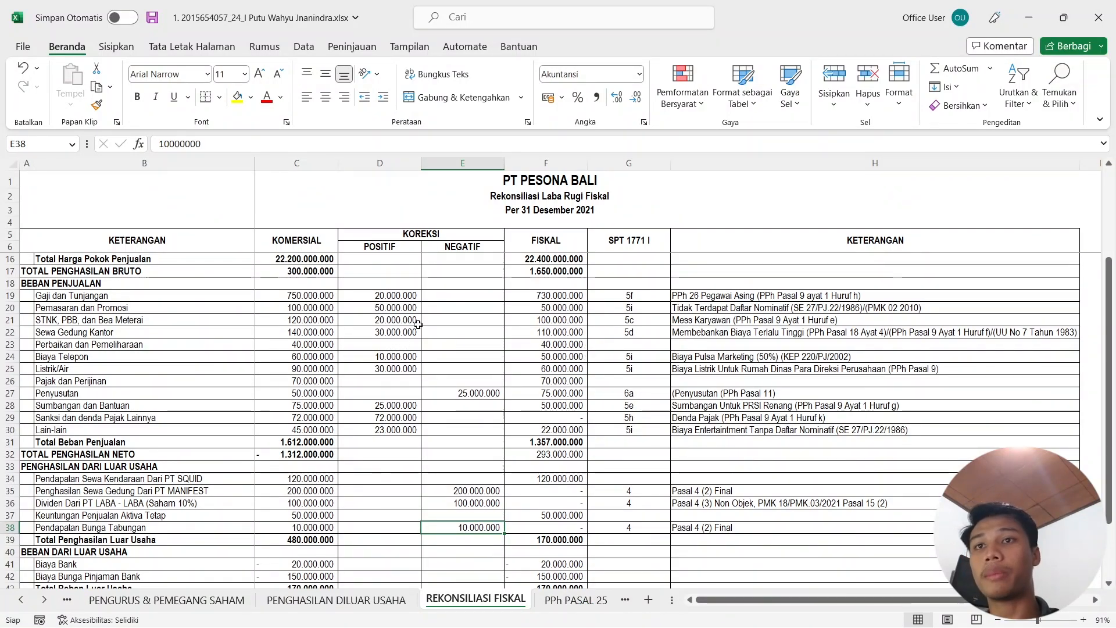
Enter 20.000.000 in item 5c and fill item 5d from the workbook.
click(1029, 18)
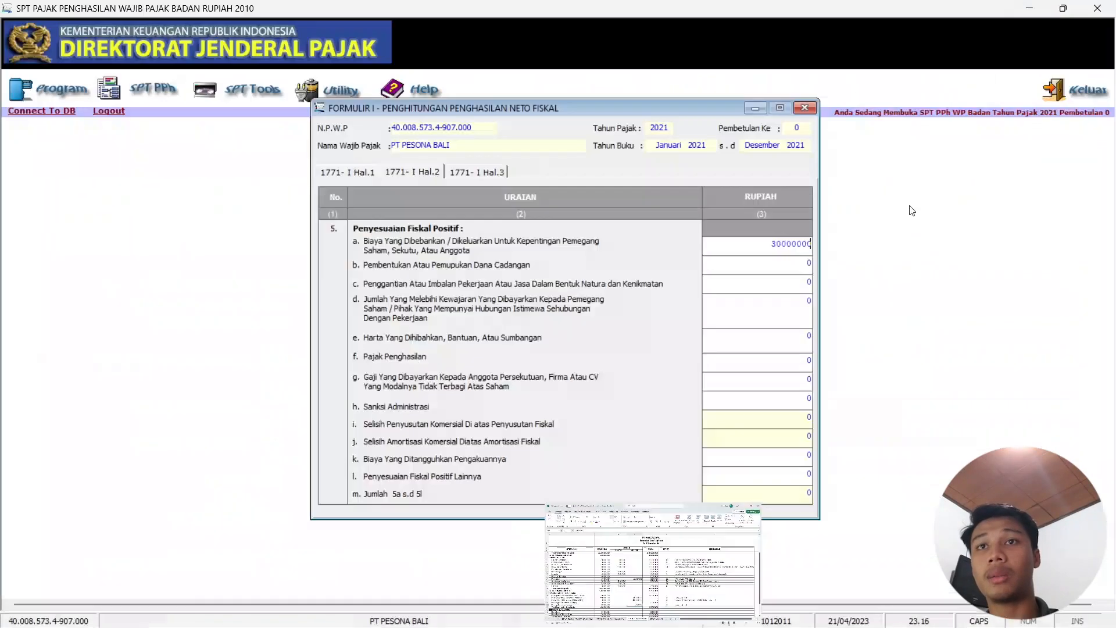
click(784, 280)
text(20.0)
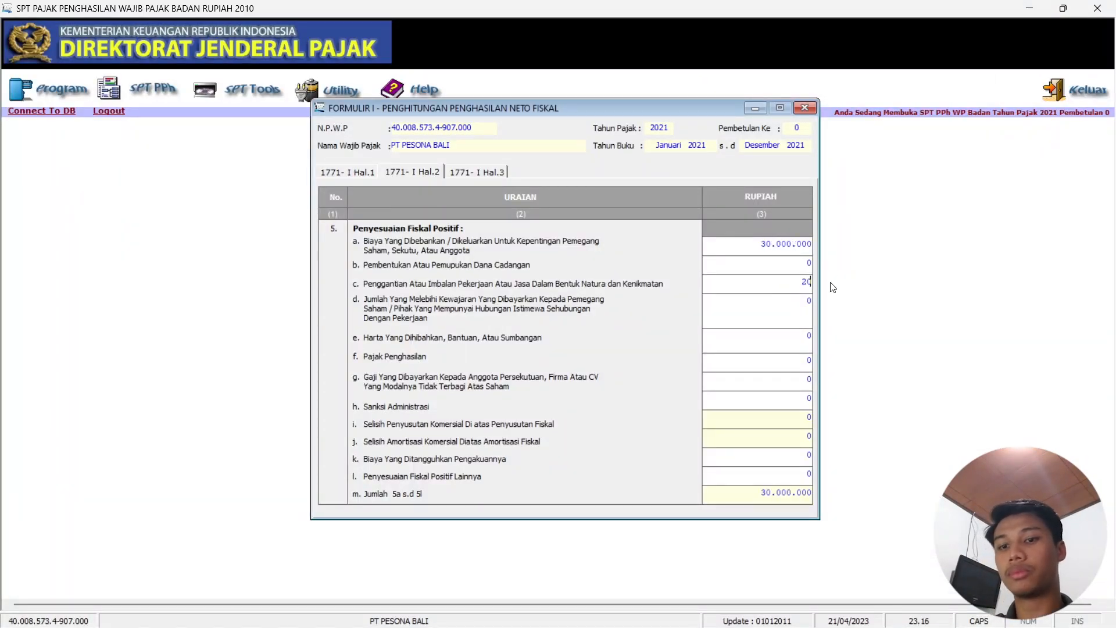
text(00.000)
key(Tab)
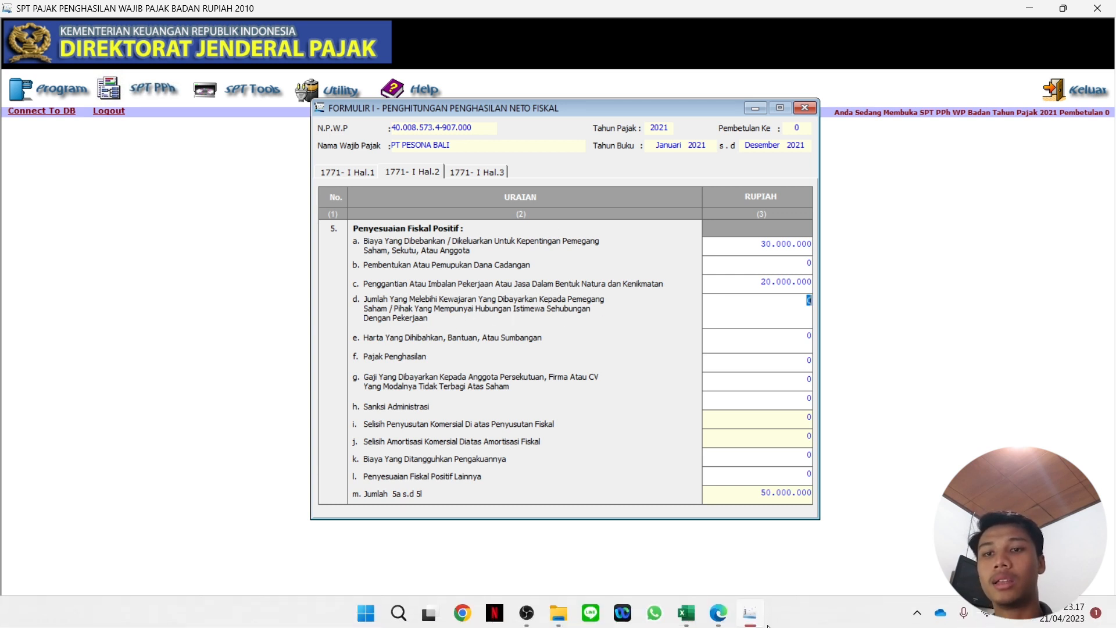
click(697, 616)
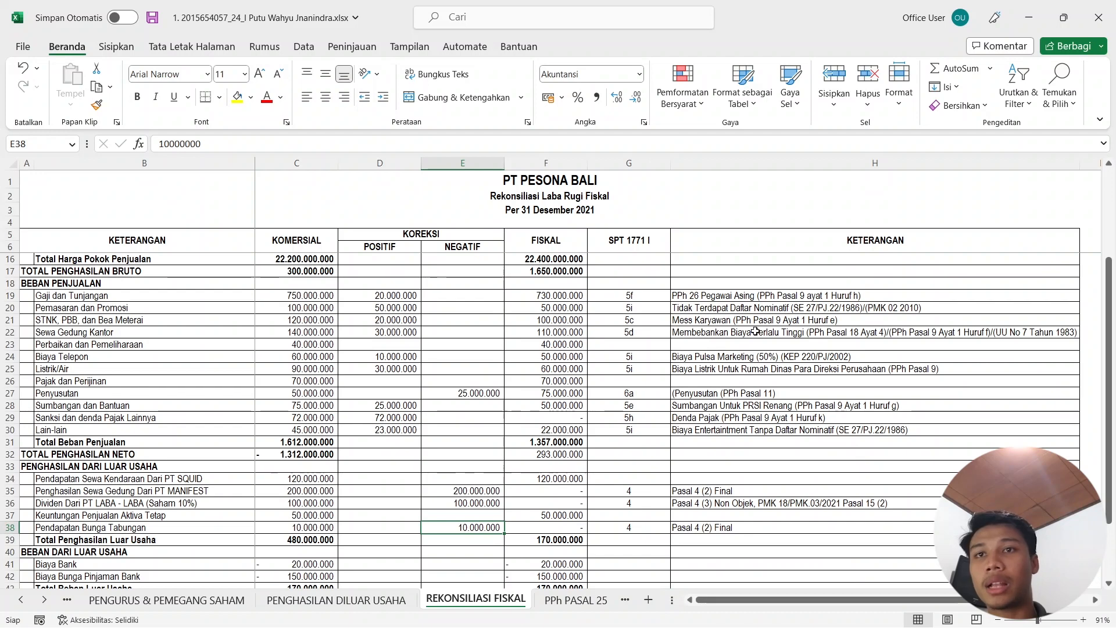
click(1028, 17)
text(3000000)
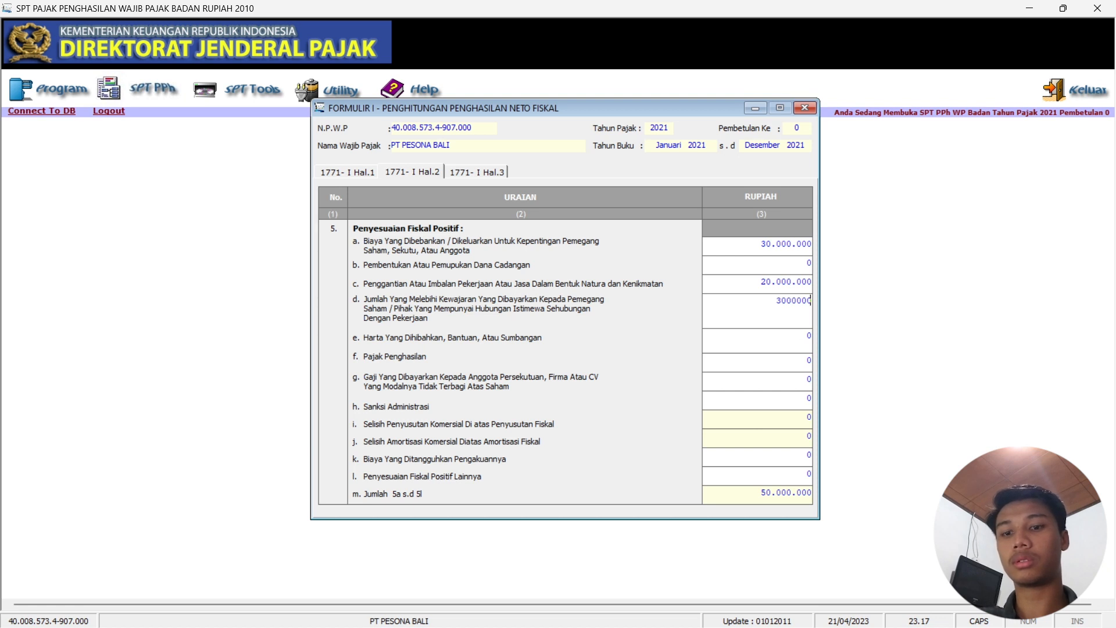
click(799, 331)
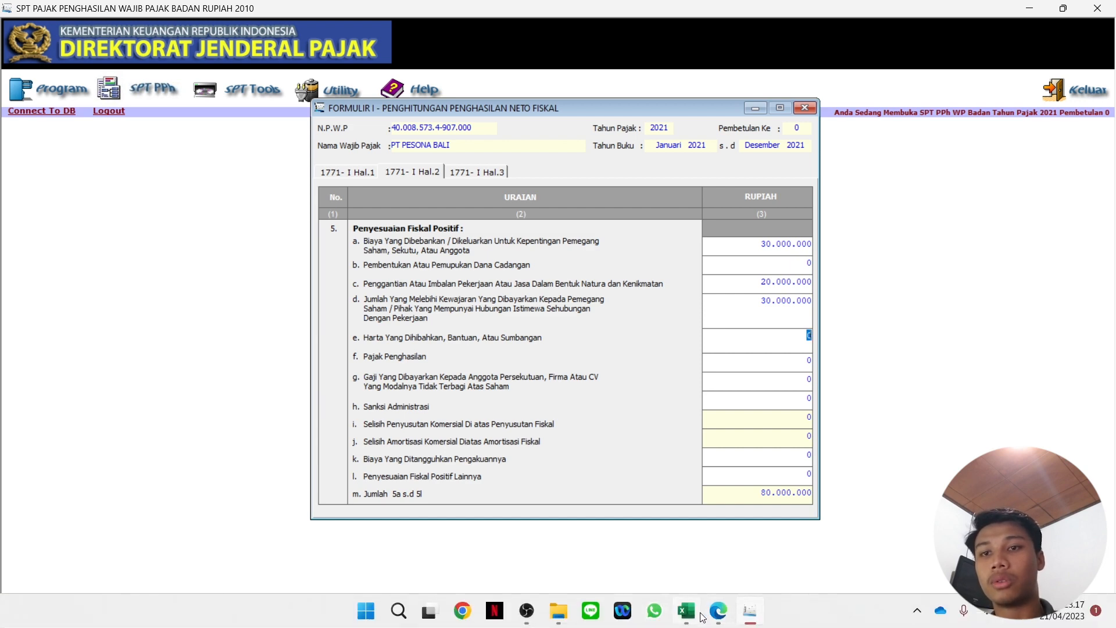
Fill items 5e and 5f from the workbook and enter the 72.000.000 sanction in item 5h.
mouse_move(692, 621)
click(689, 540)
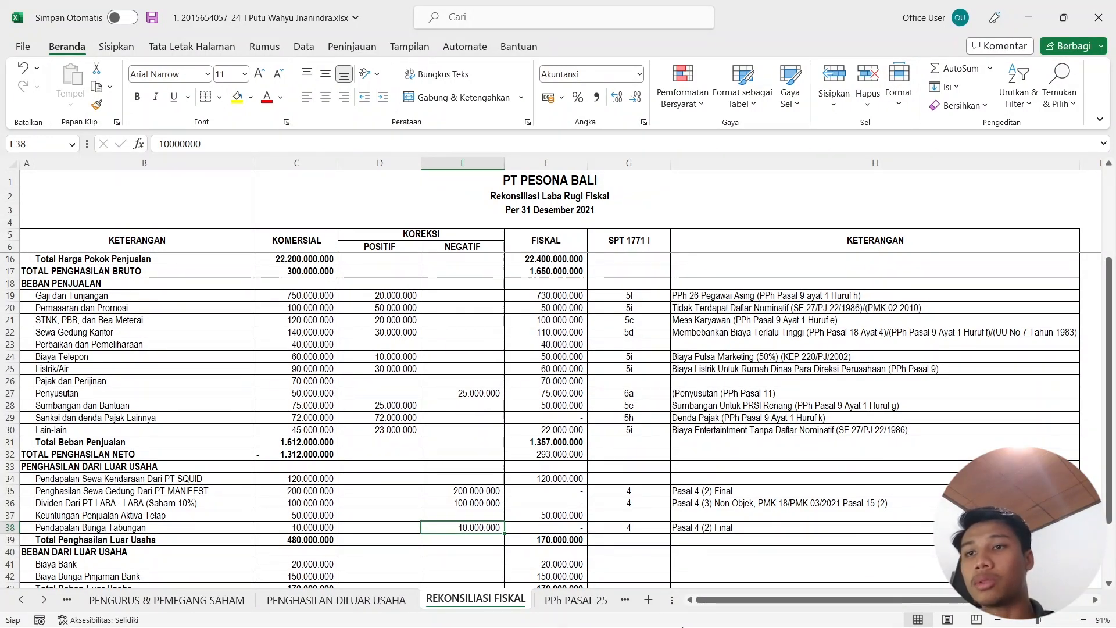
mouse_move(693, 613)
click(750, 611)
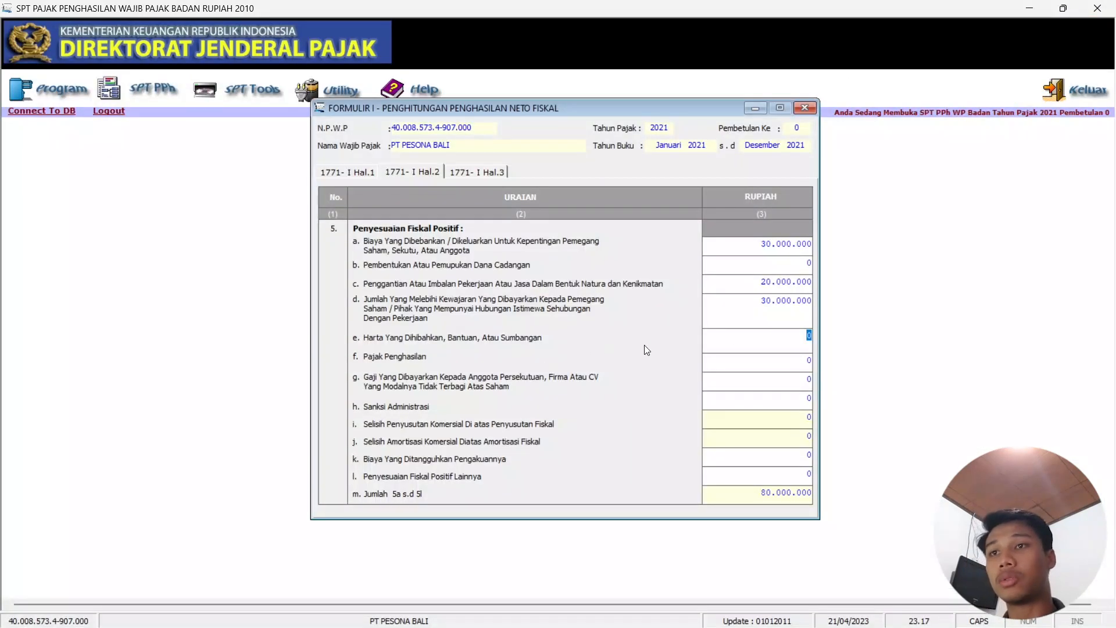
text(25000000)
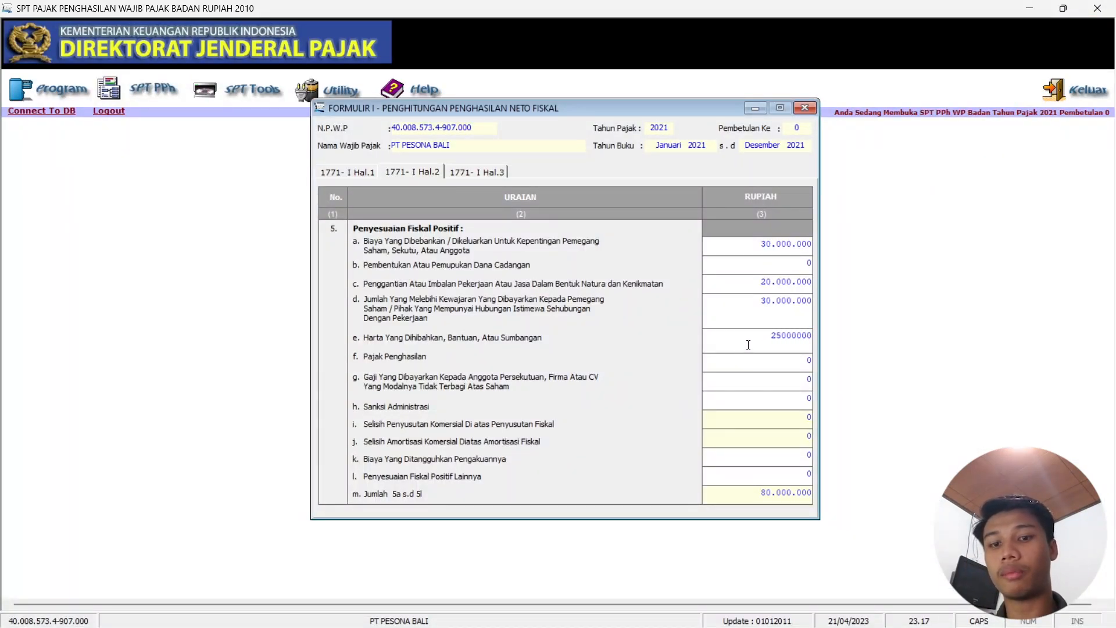
key(Tab)
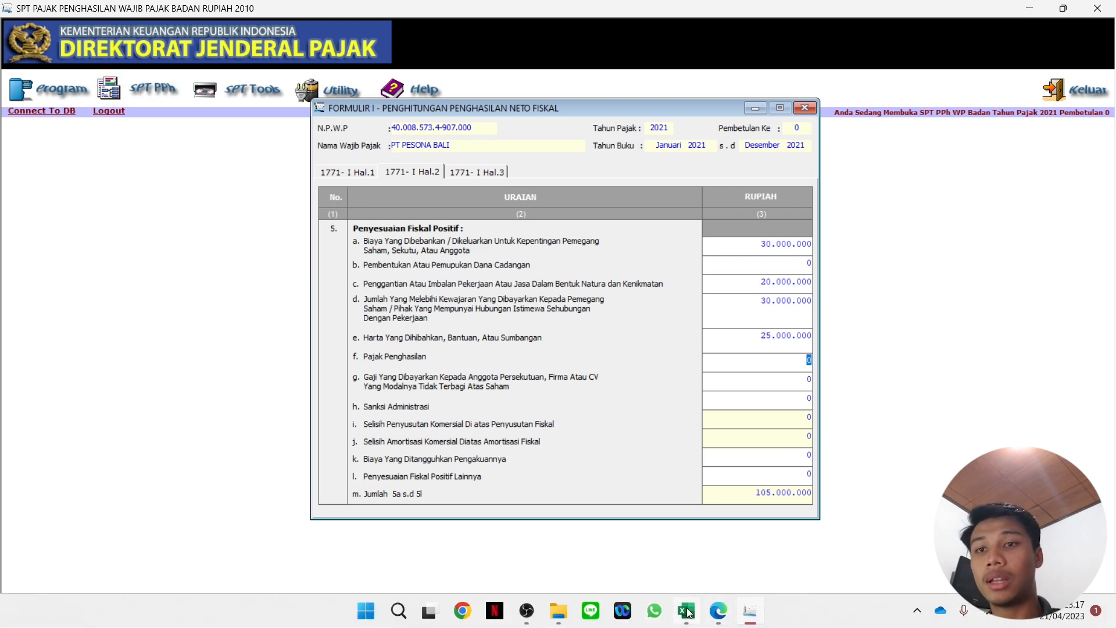
click(695, 603)
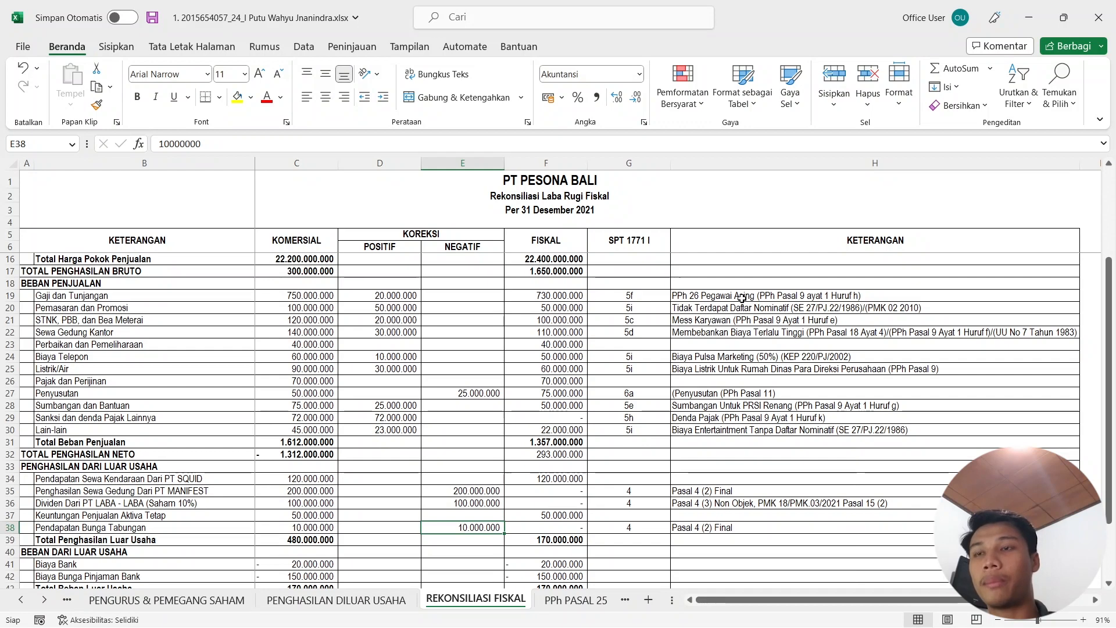
click(387, 294)
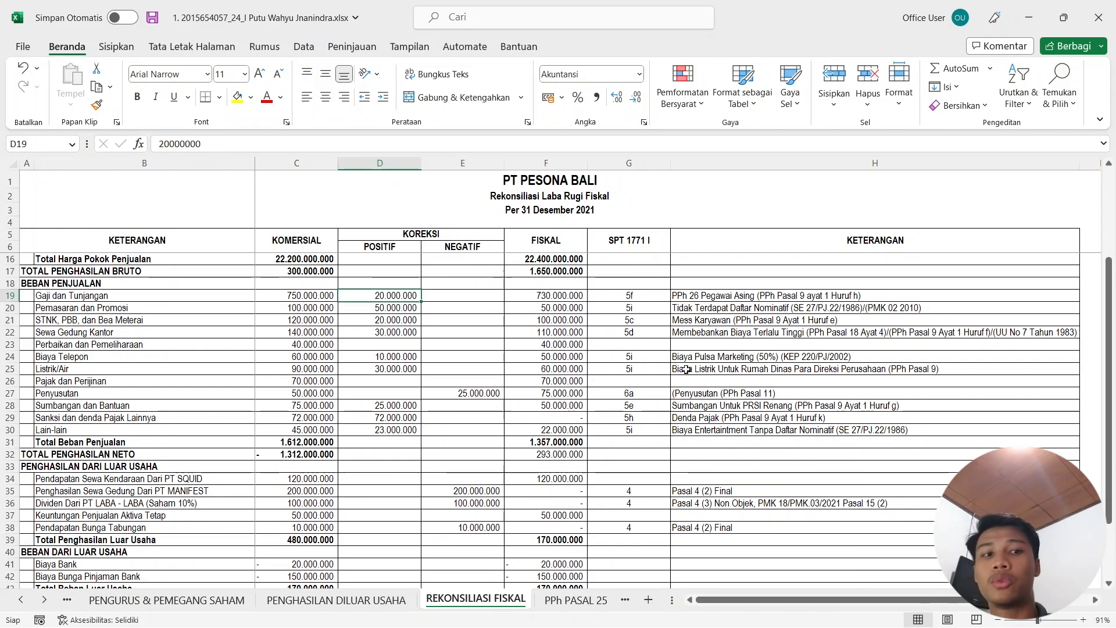
click(1027, 16)
text(20000000)
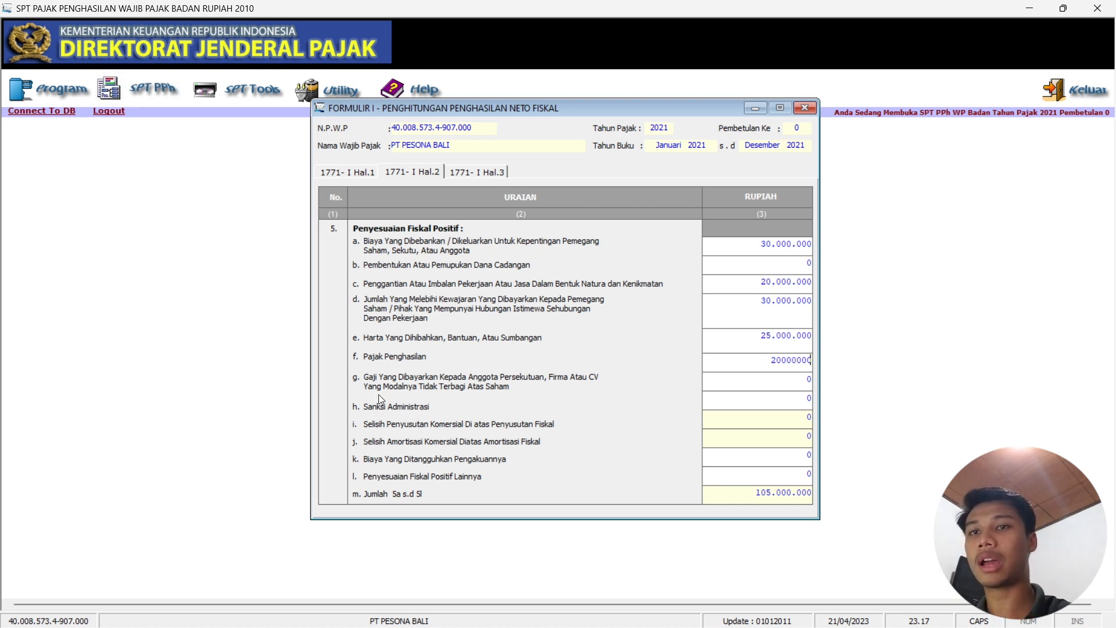
click(689, 617)
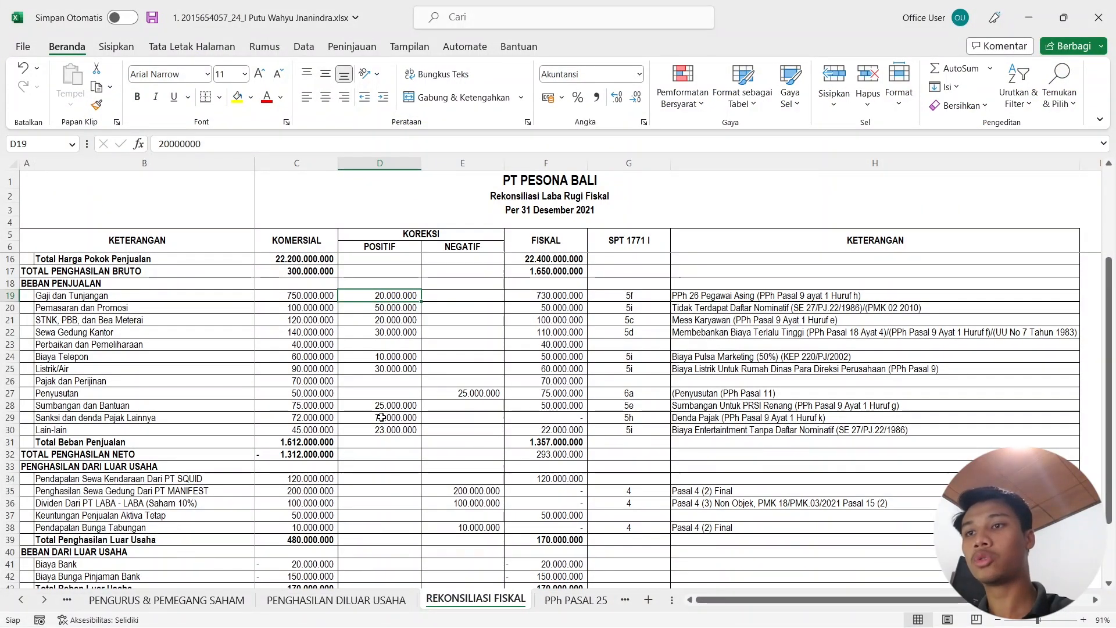
click(1029, 14)
click(814, 400)
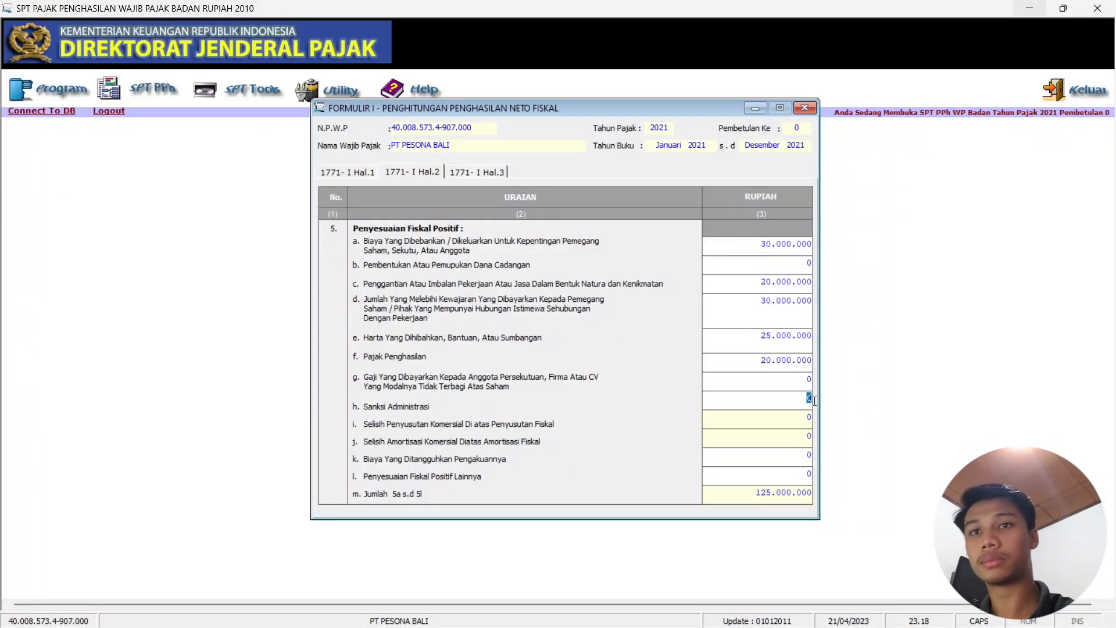
text(72)
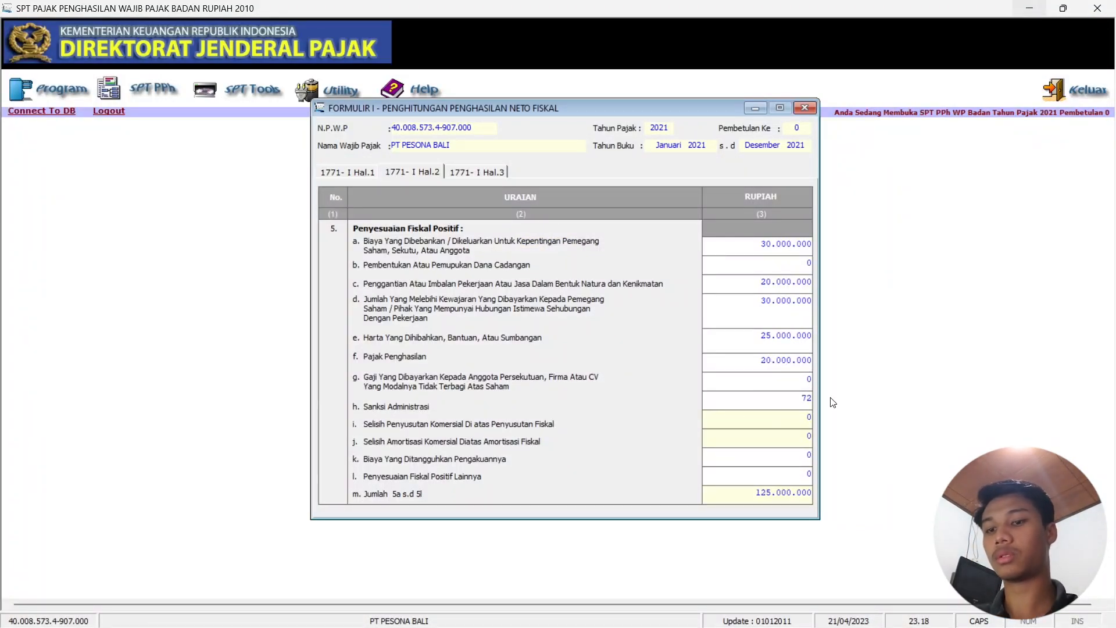
text(.000.000)
key(Tab)
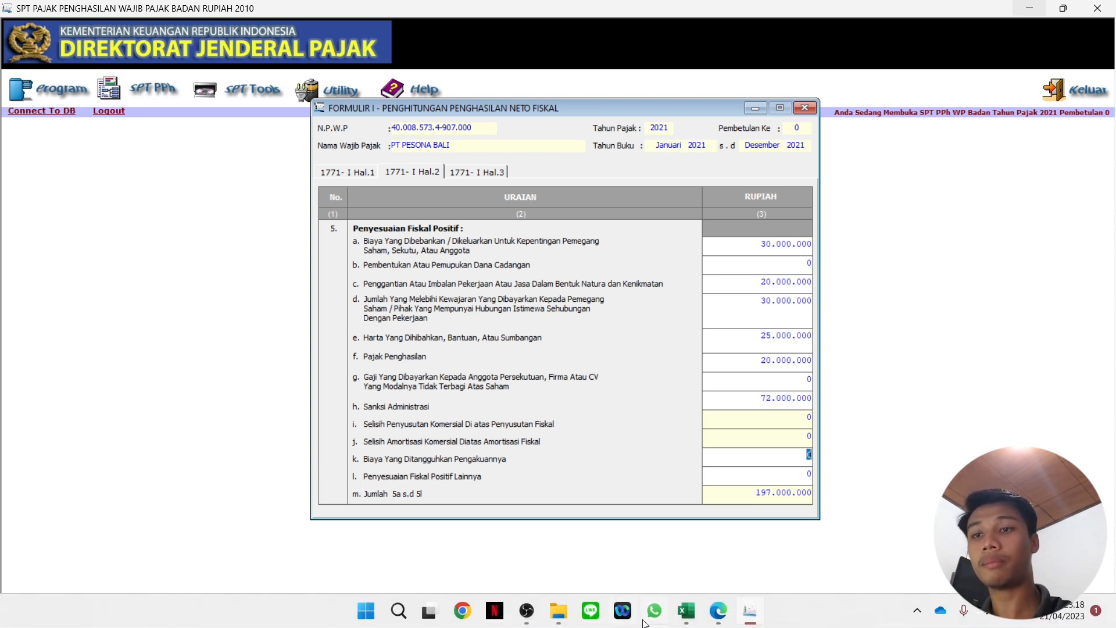
Move 1.633.000.000 from item 5k to item 5l, other positive adjustments.
mouse_move(694, 601)
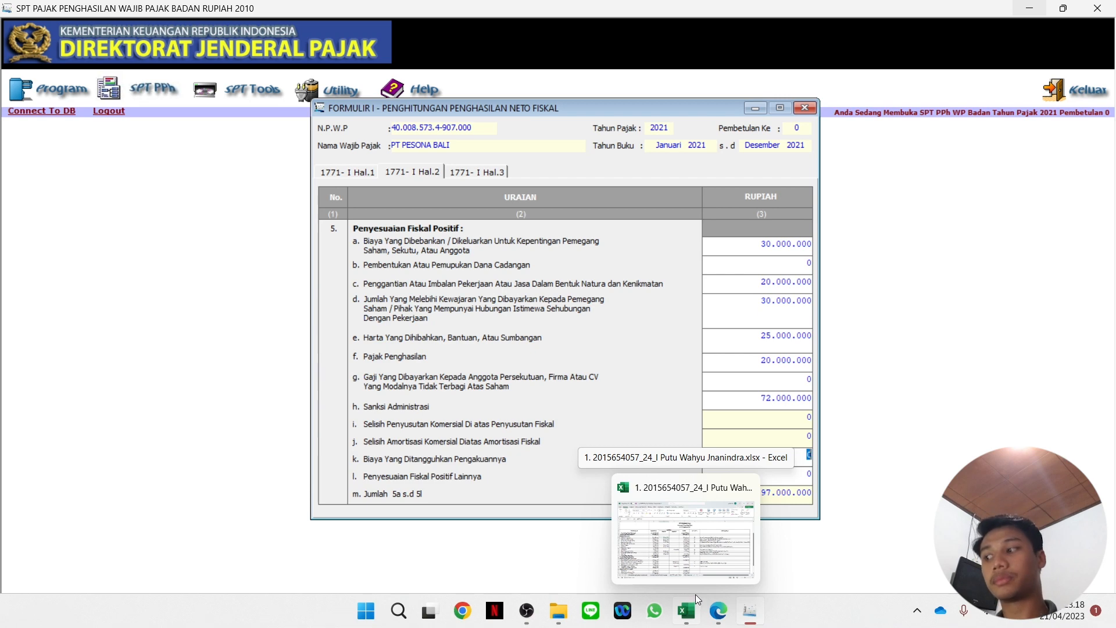
click(692, 574)
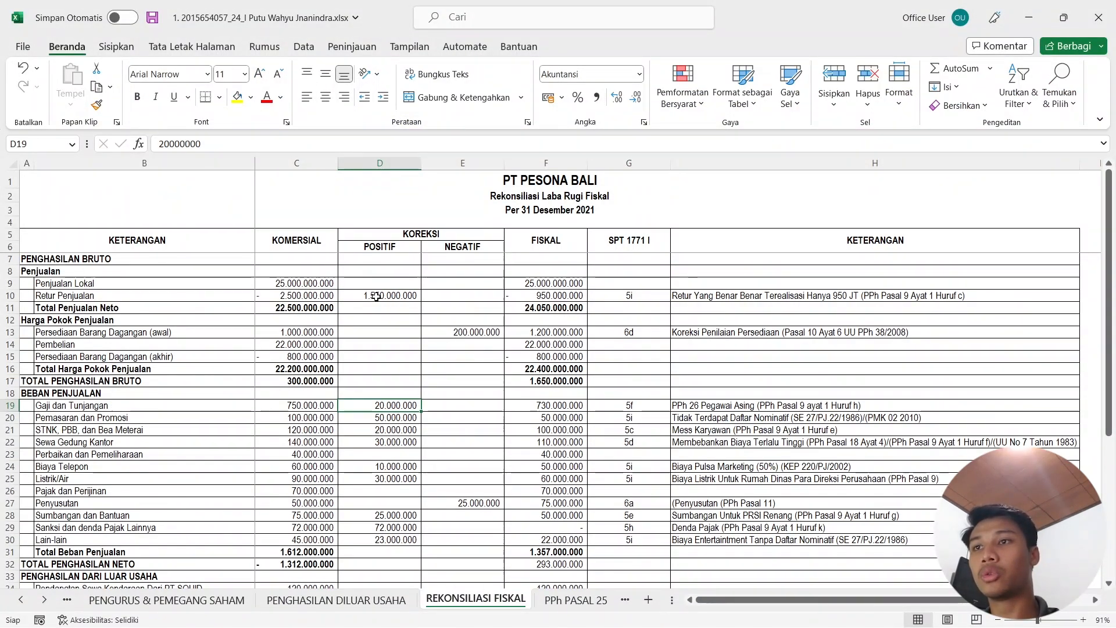
scroll(389, 322, down, 2)
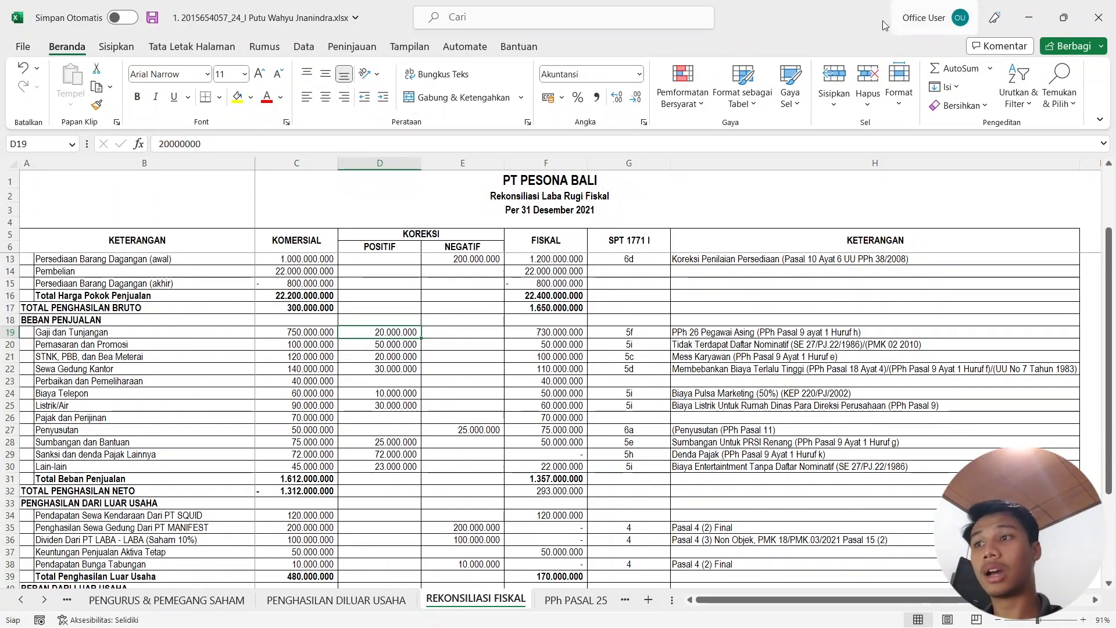
click(1028, 17)
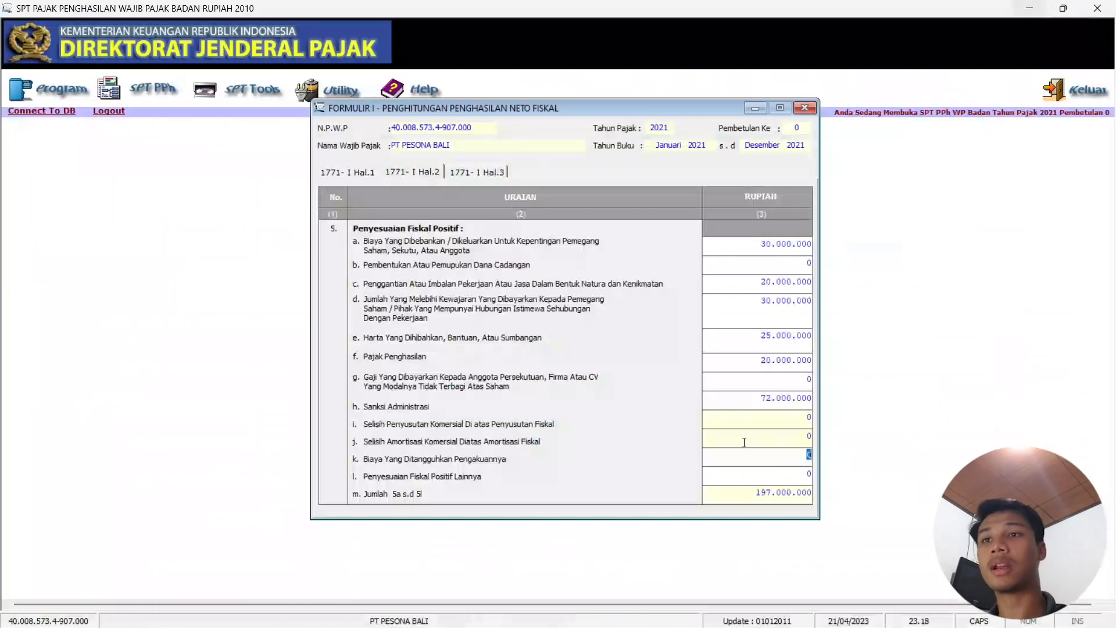
text(1.)
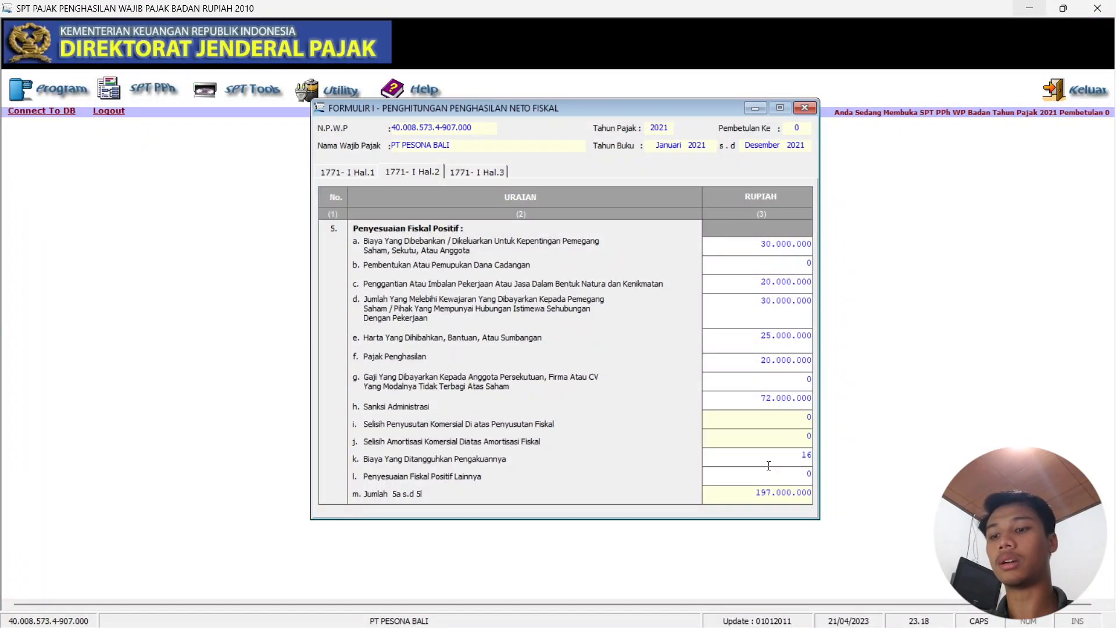
text(633.000.000)
click(809, 482)
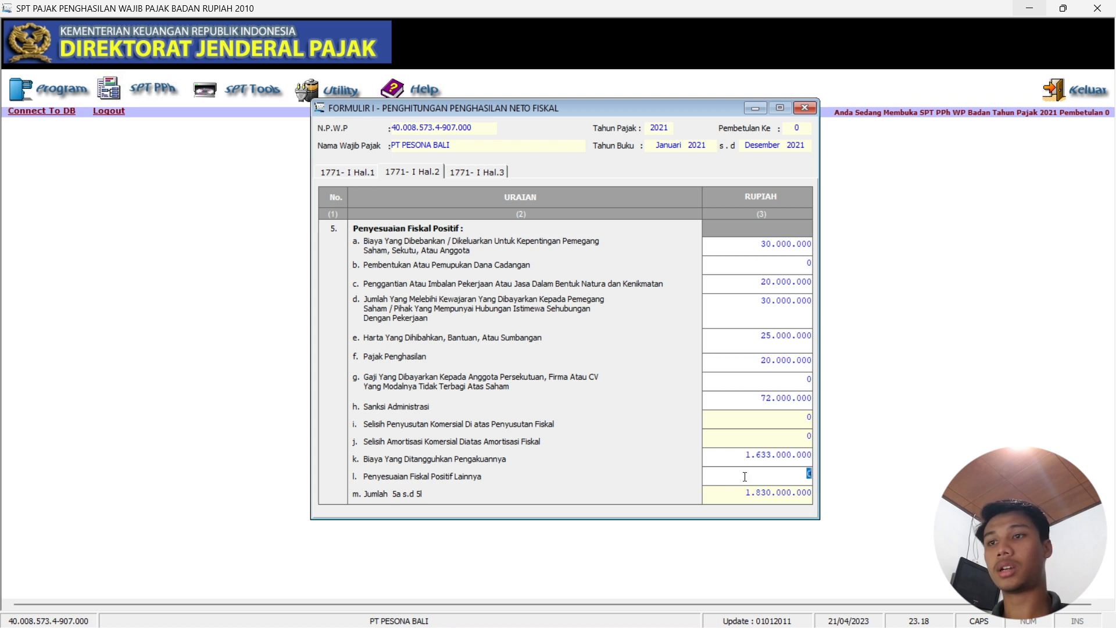
drag(738, 456, 814, 453)
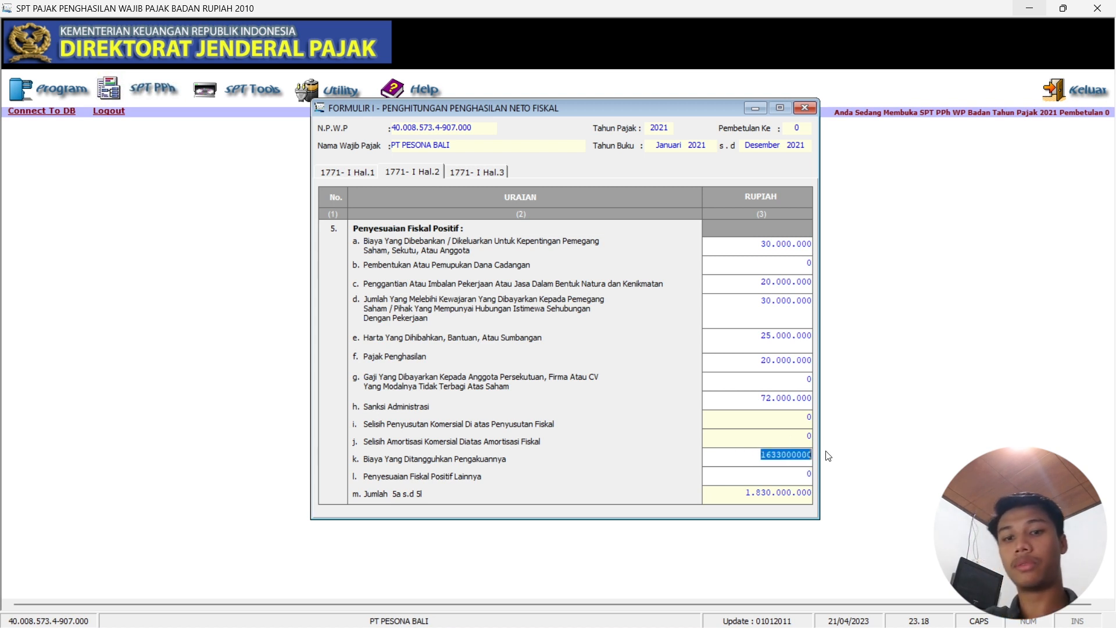
key(BackSpace)
click(813, 474)
text(1.633)
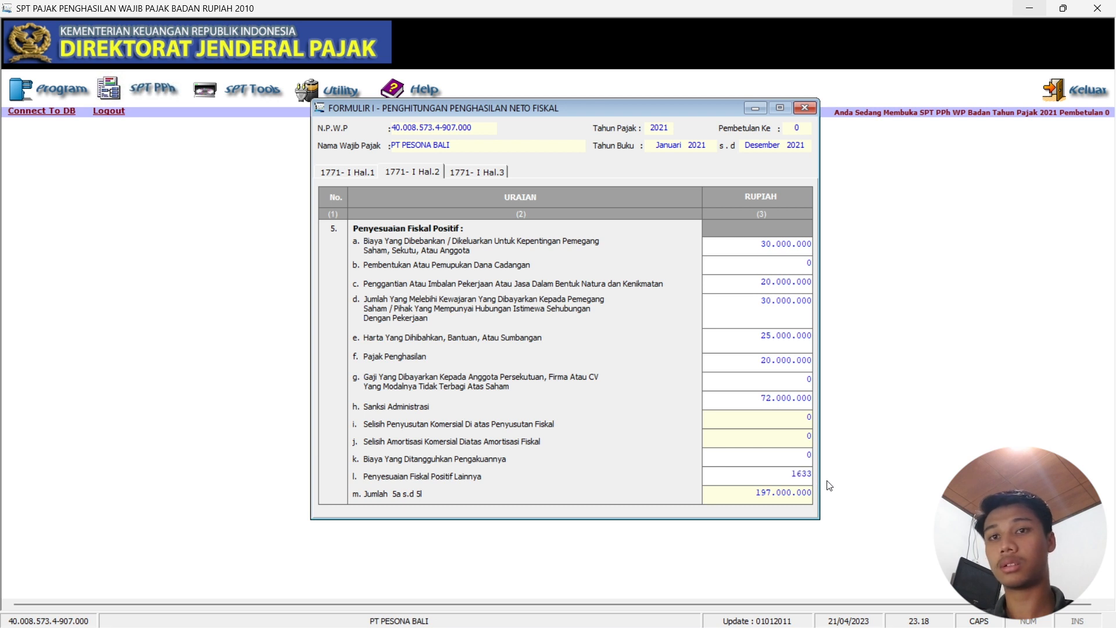
text(.000.000)
key(Tab)
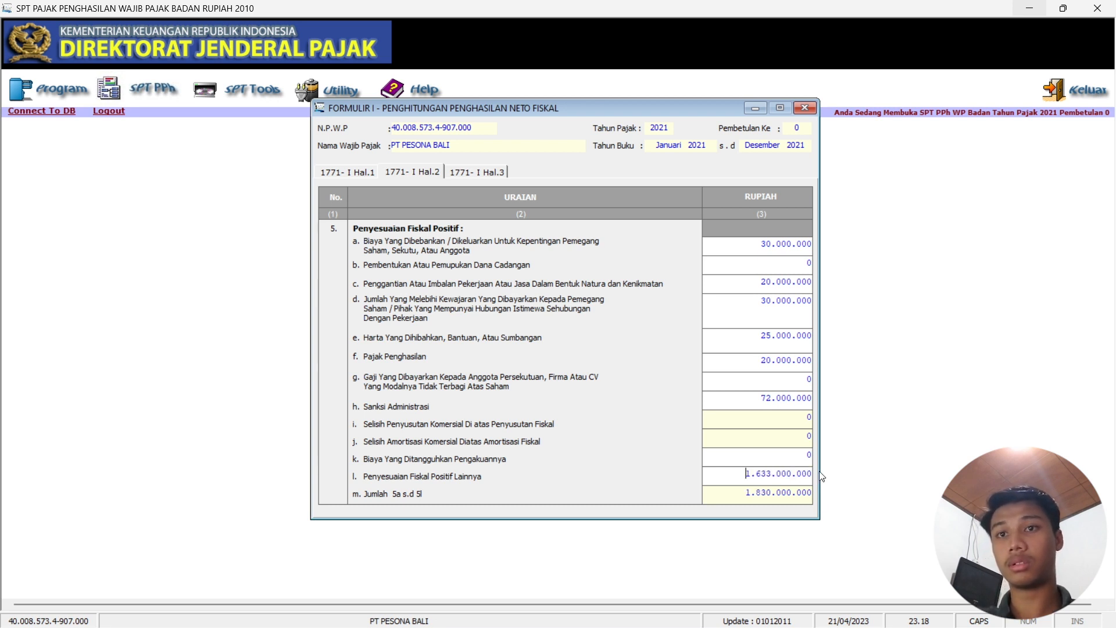
click(474, 173)
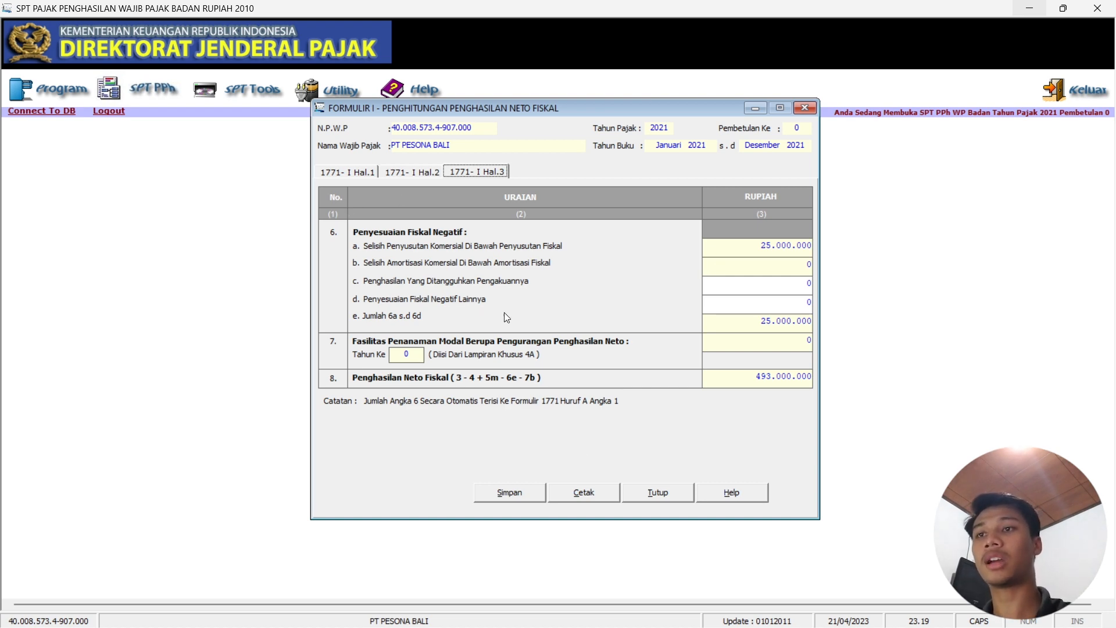
Enter 200.000.000 as other negative adjustments in Formulir I item 6d.
click(689, 613)
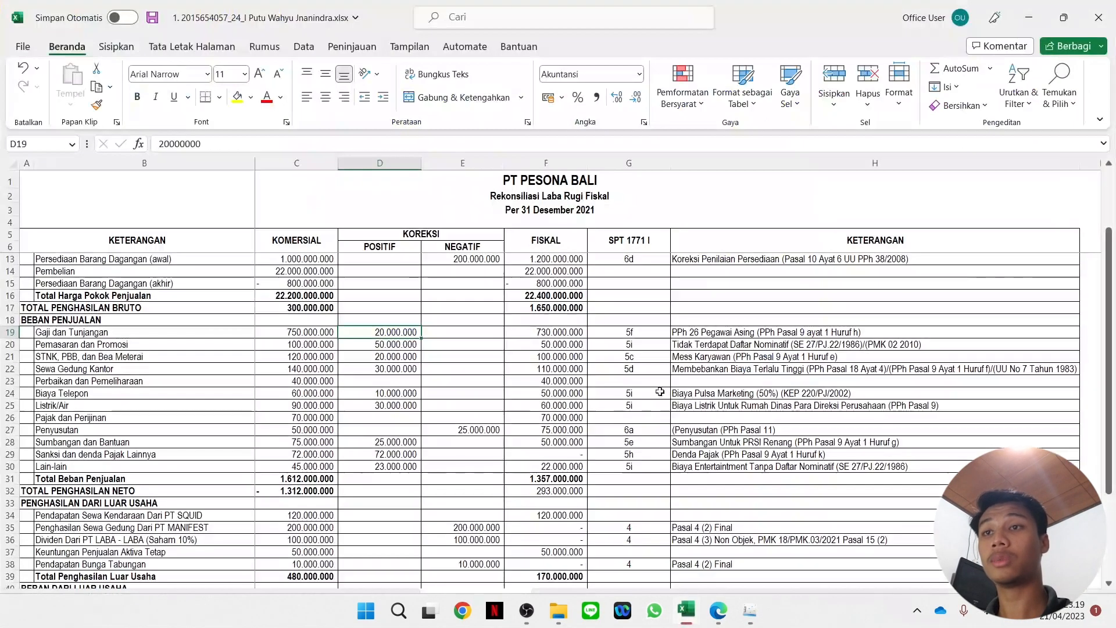
scroll(494, 331, up, 2)
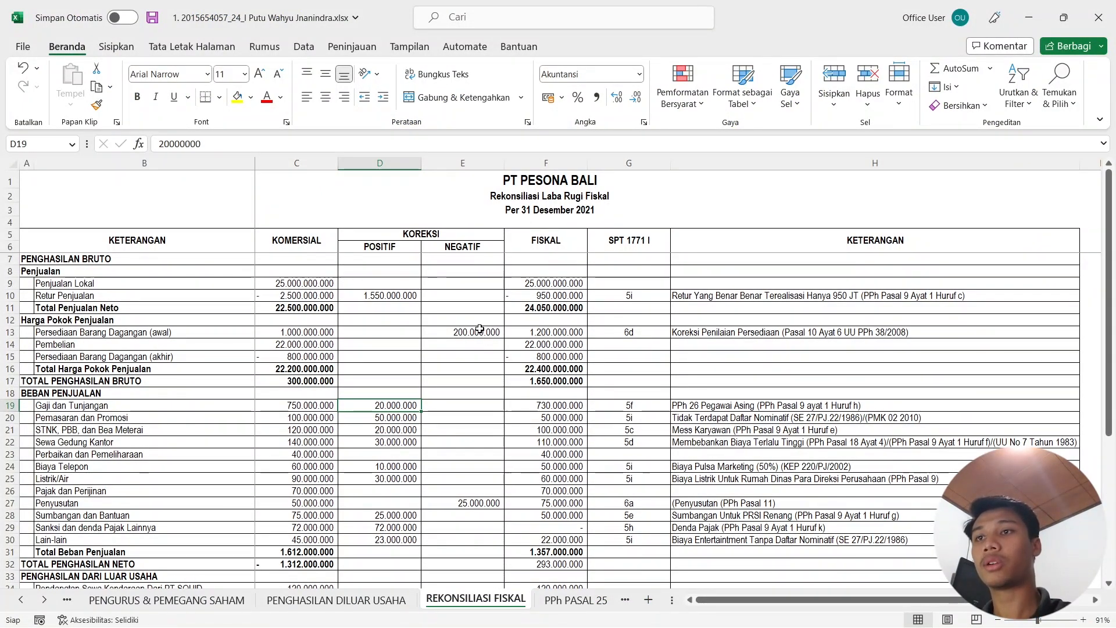
mouse_move(744, 625)
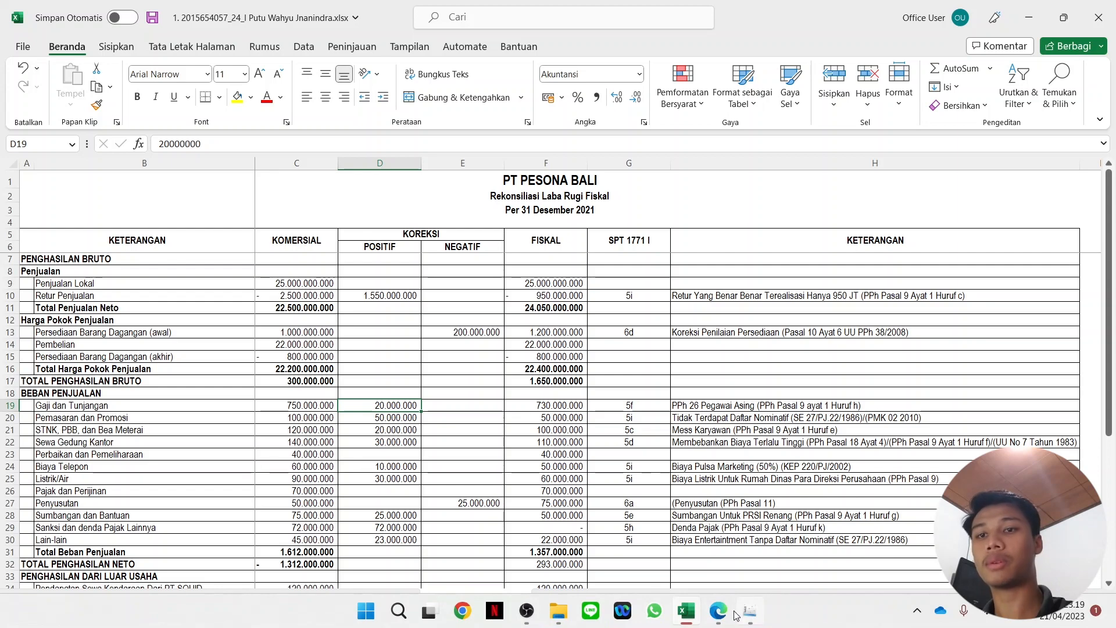
click(754, 616)
click(751, 619)
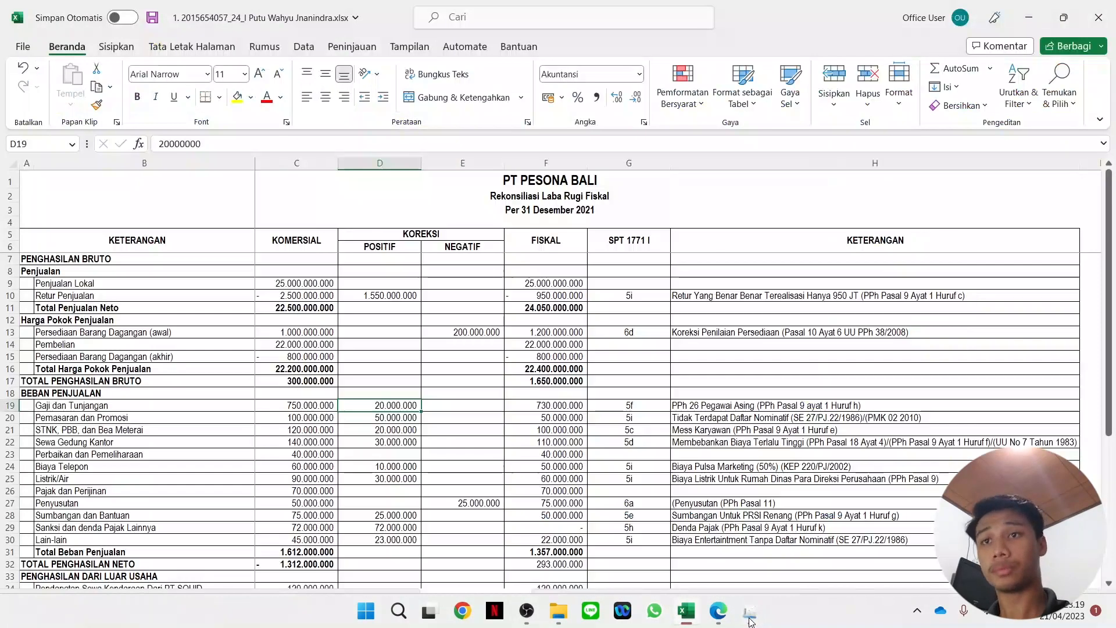
click(750, 621)
click(808, 301)
text(200000000)
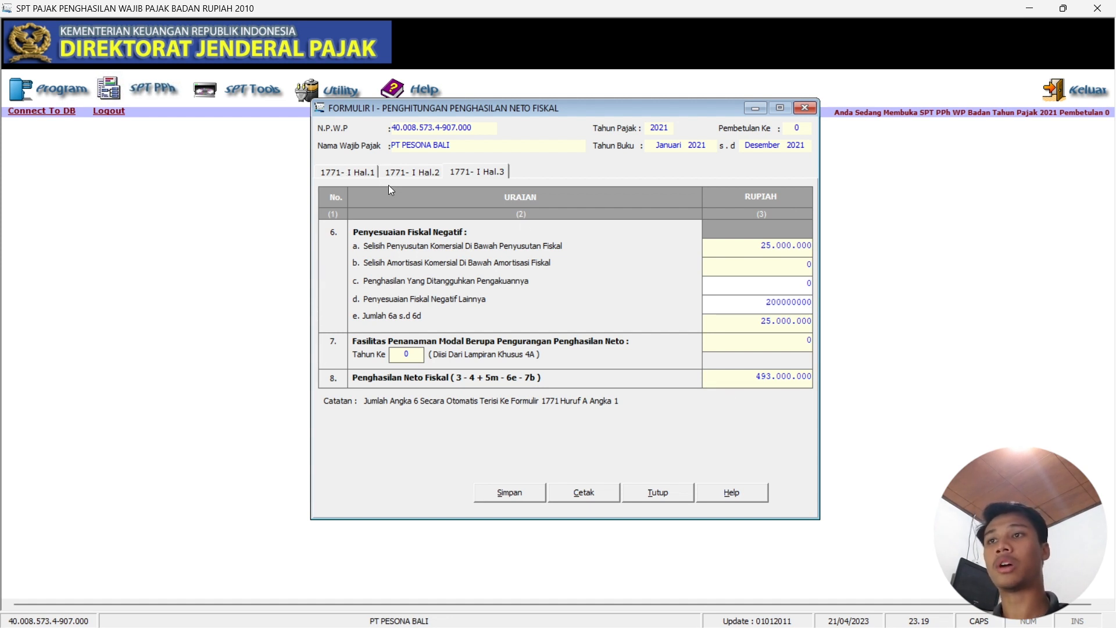
Save Formulir I, confirm the save, and close the form.
click(501, 492)
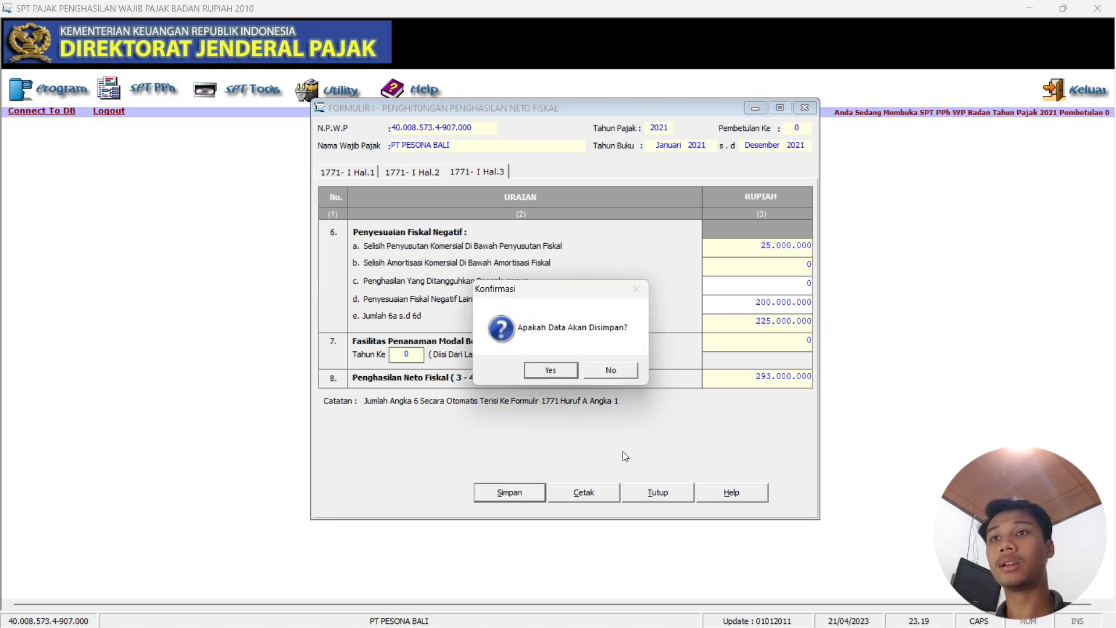
click(561, 377)
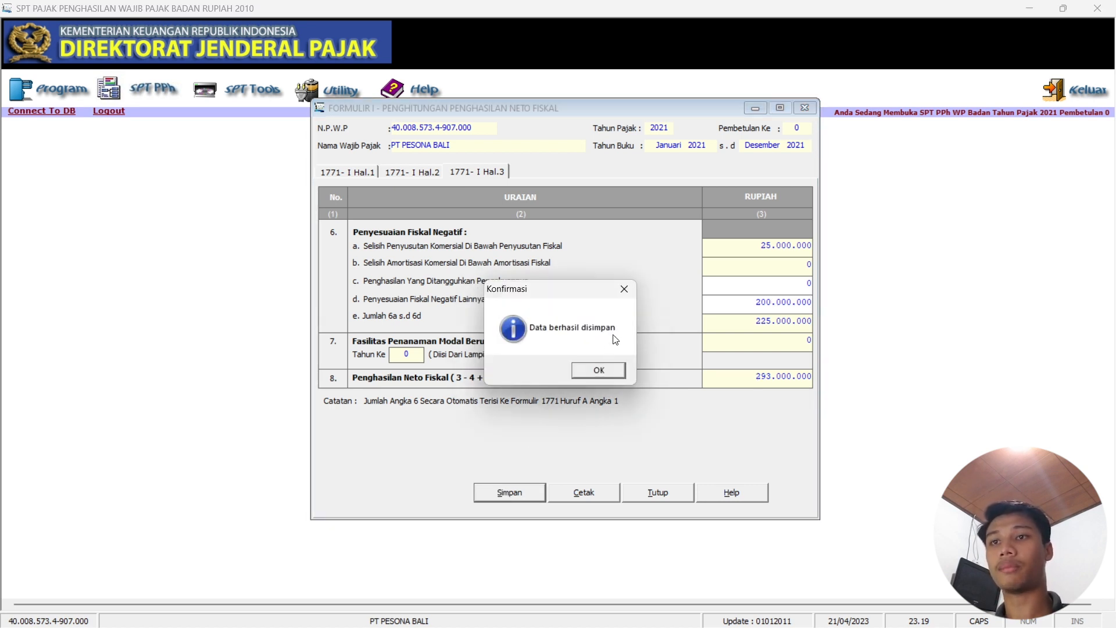
click(620, 374)
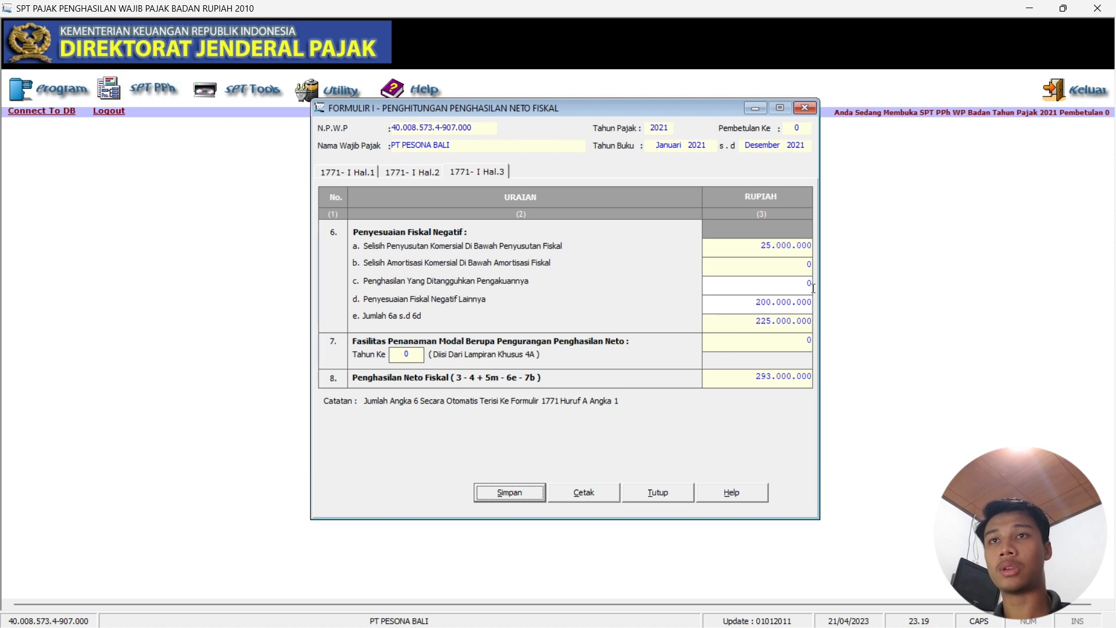
click(813, 107)
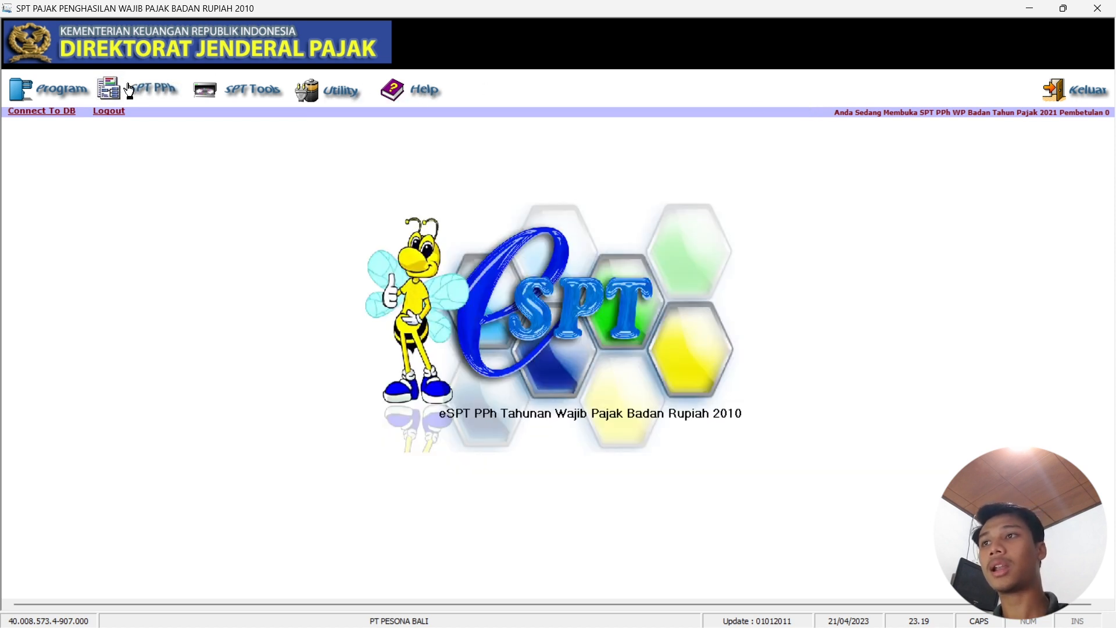
click(168, 101)
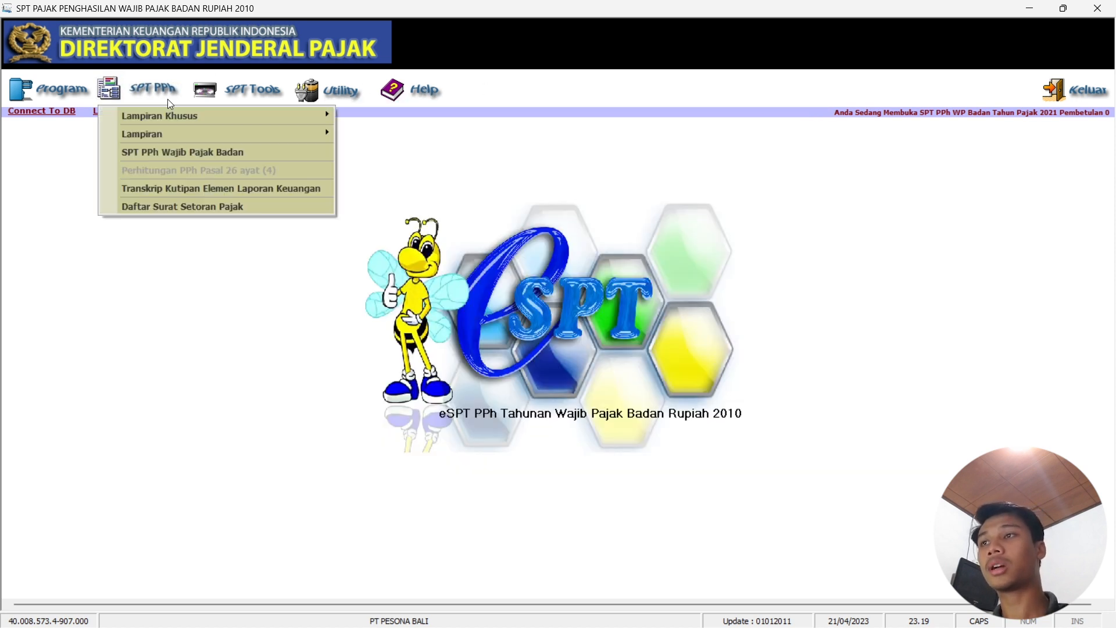
click(203, 153)
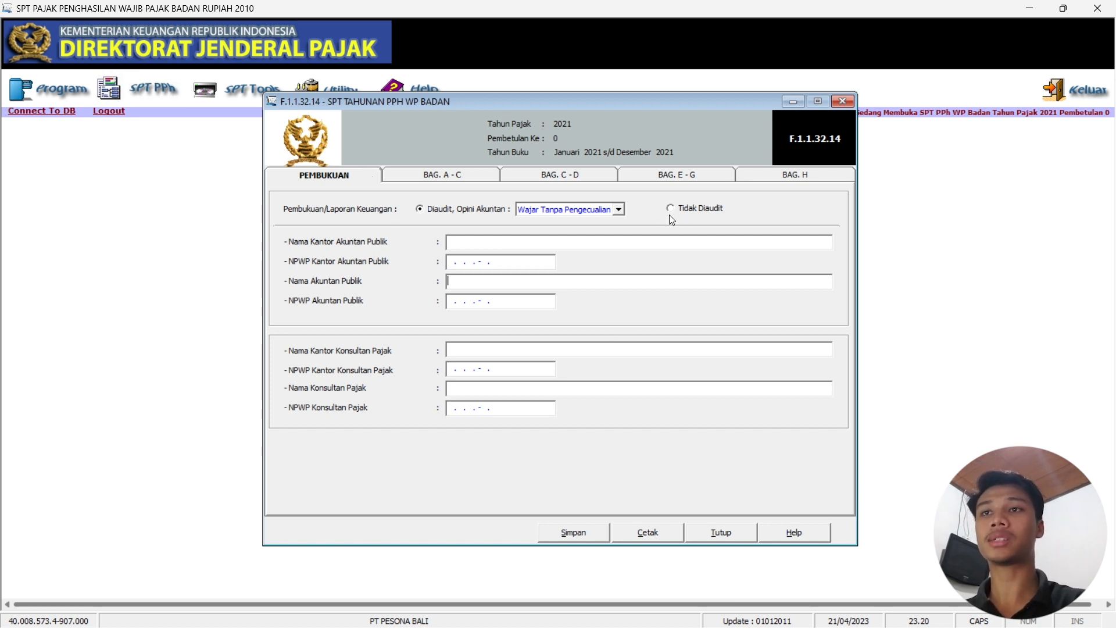
click(472, 175)
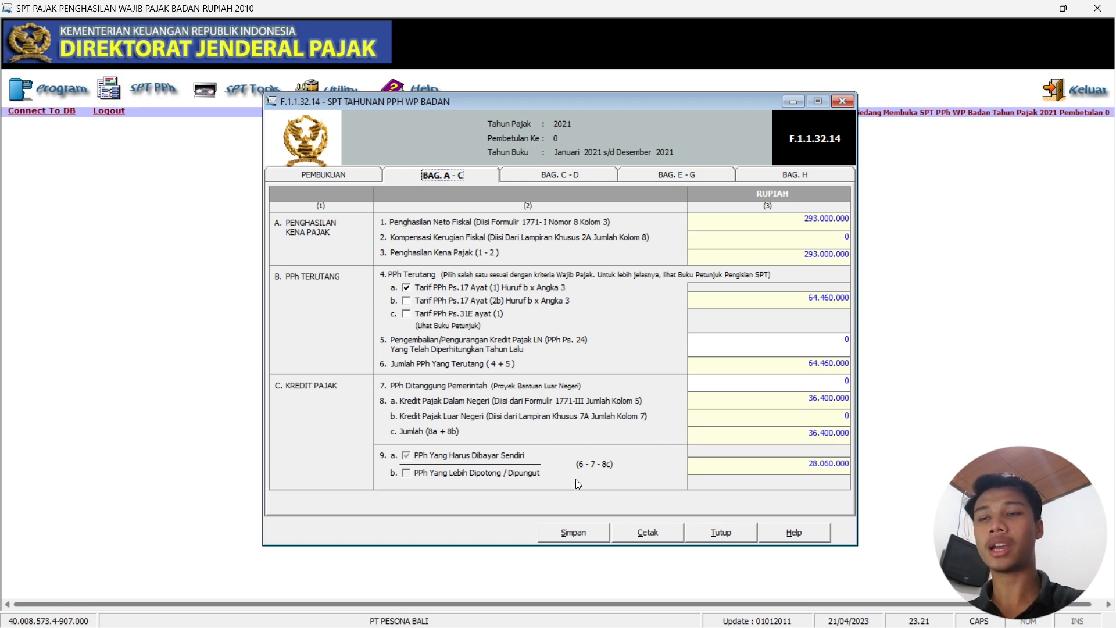
click(692, 616)
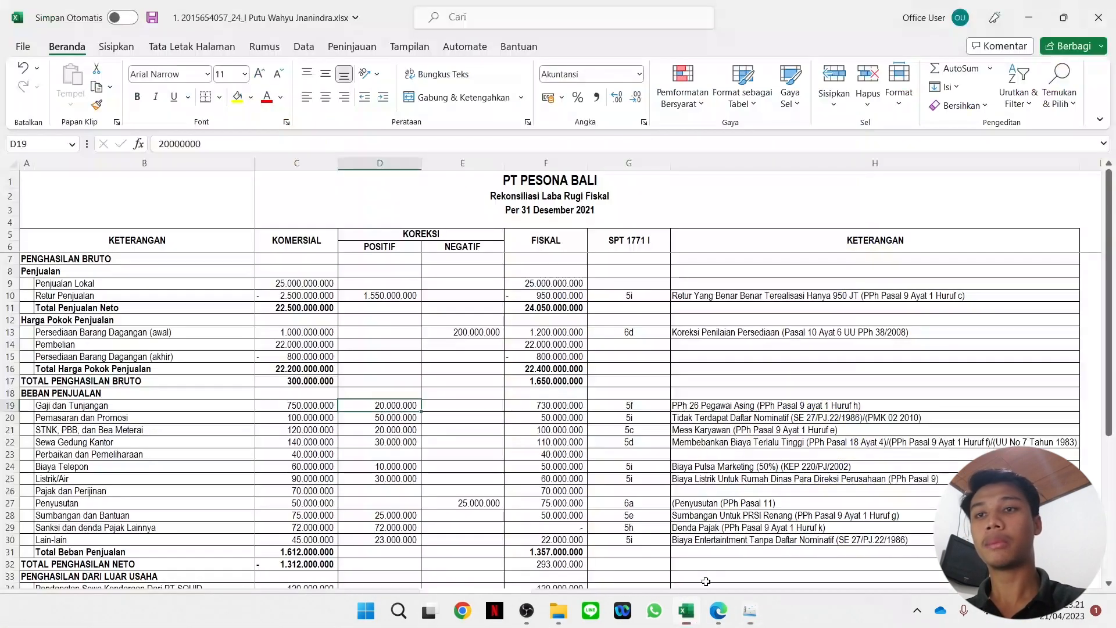
click(558, 603)
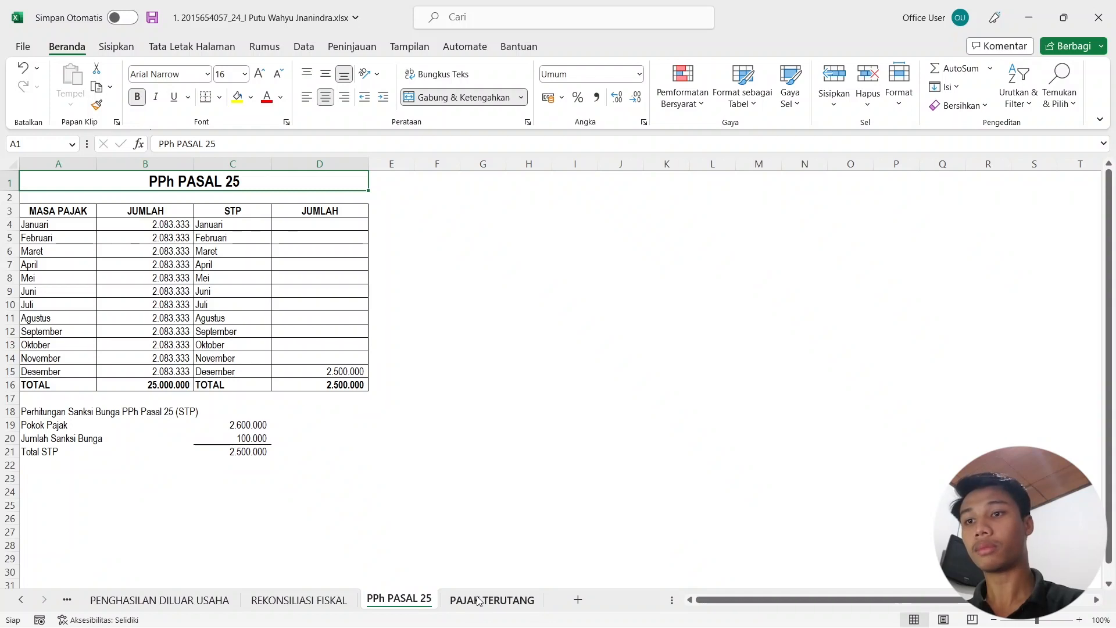
click(468, 600)
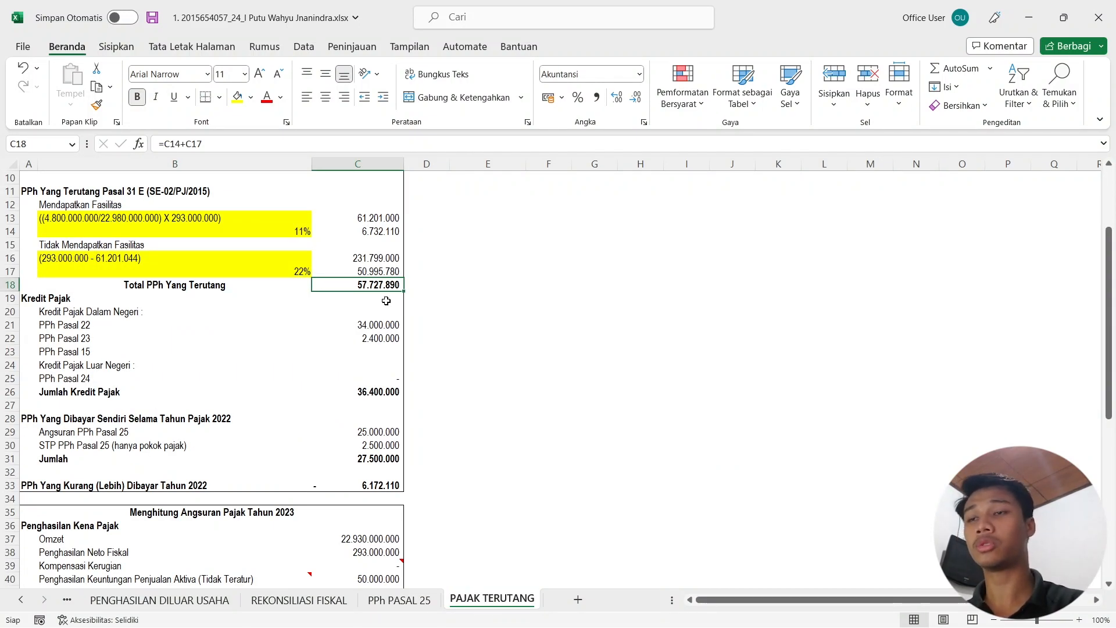
click(1029, 18)
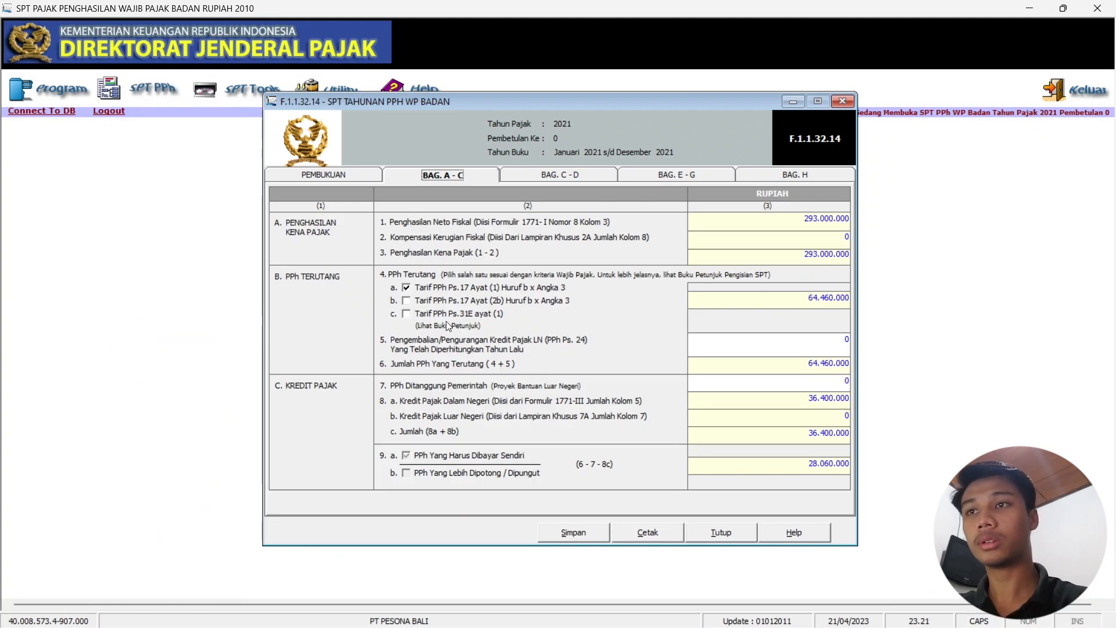
Switch the tax rate to Pasal 31E and clear the calculated tax due.
click(409, 314)
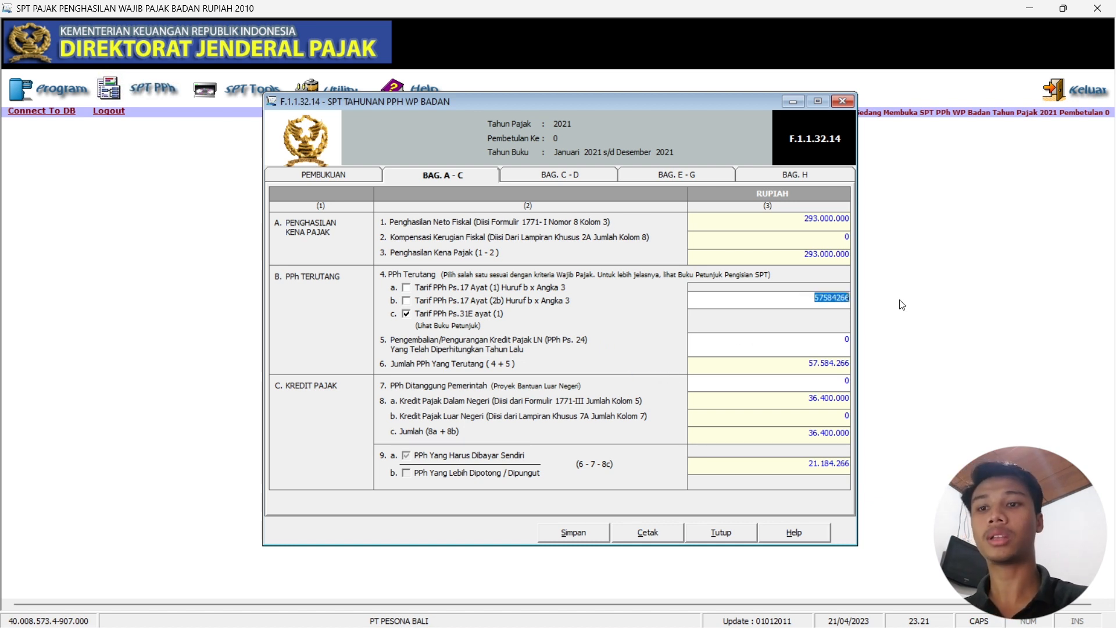
key(BackSpace)
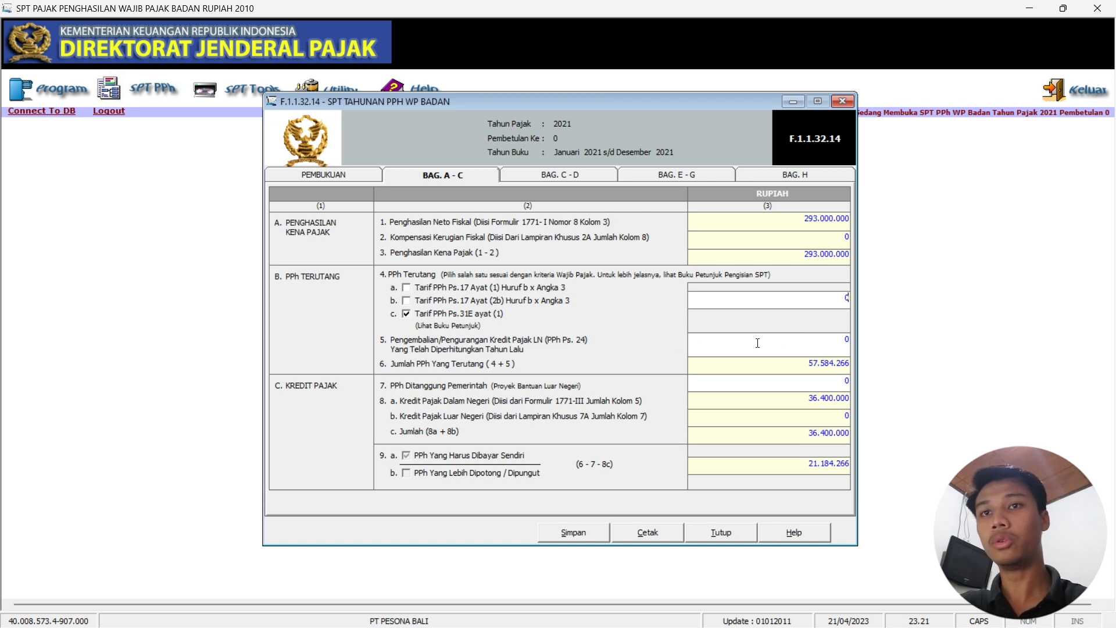
click(775, 343)
double_click(847, 341)
click(813, 295)
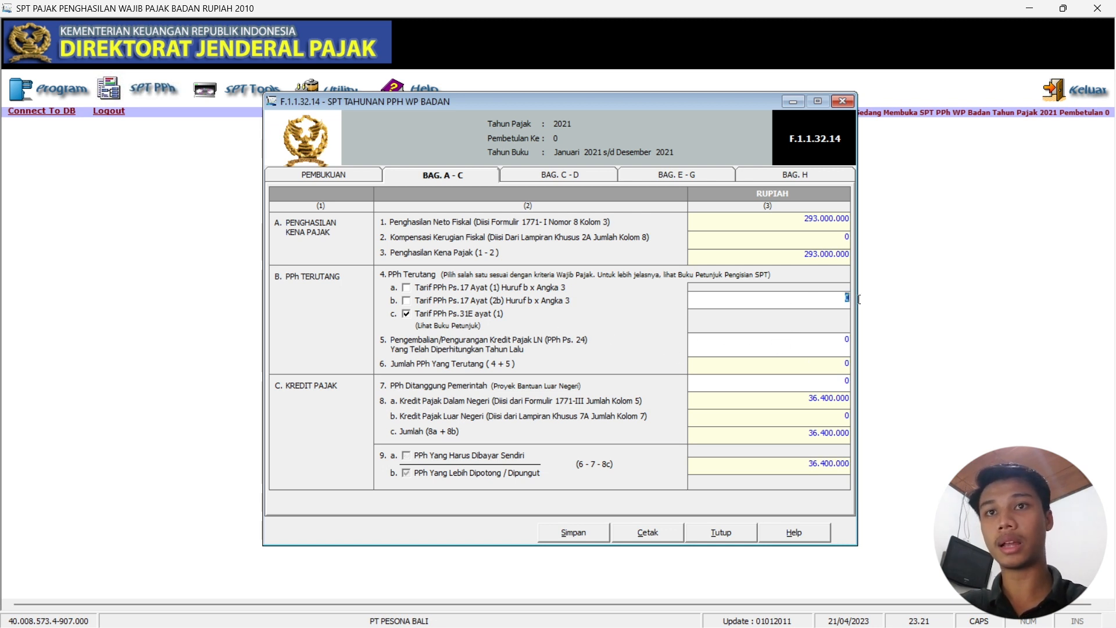
Enter 57.727.890 as tax due from the workbook, then open section C–D.
click(684, 610)
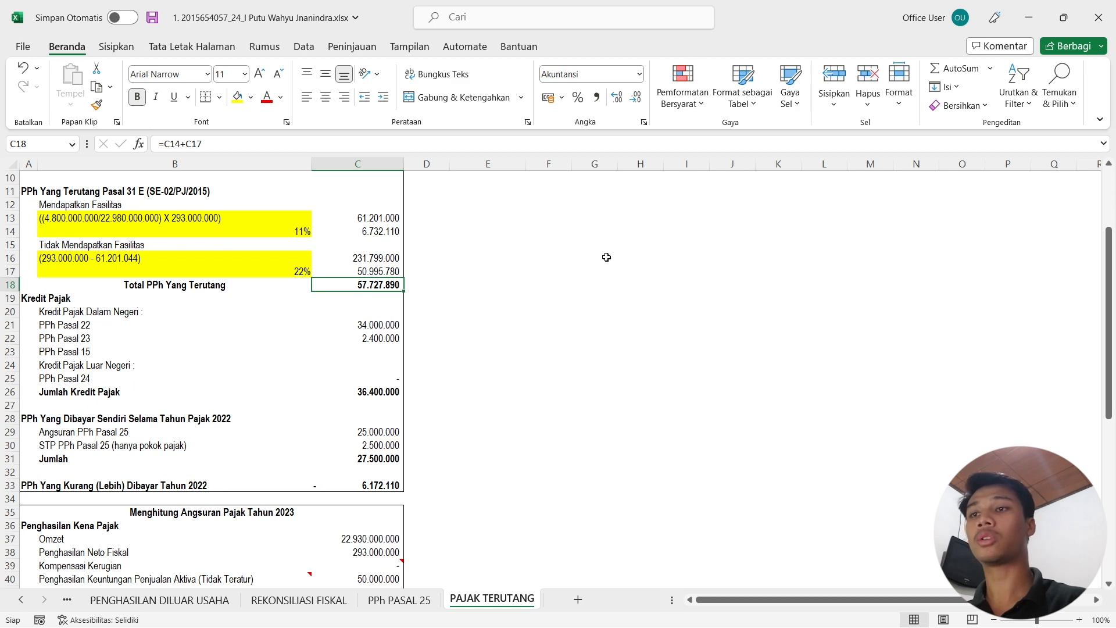
click(1042, 22)
text(8)
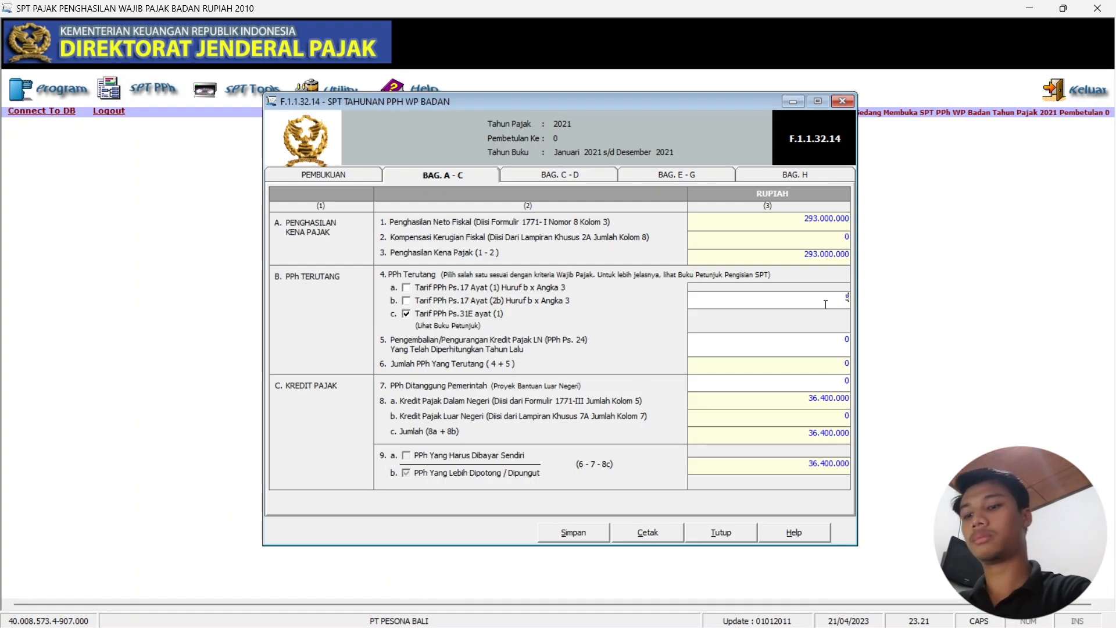
text(7727890)
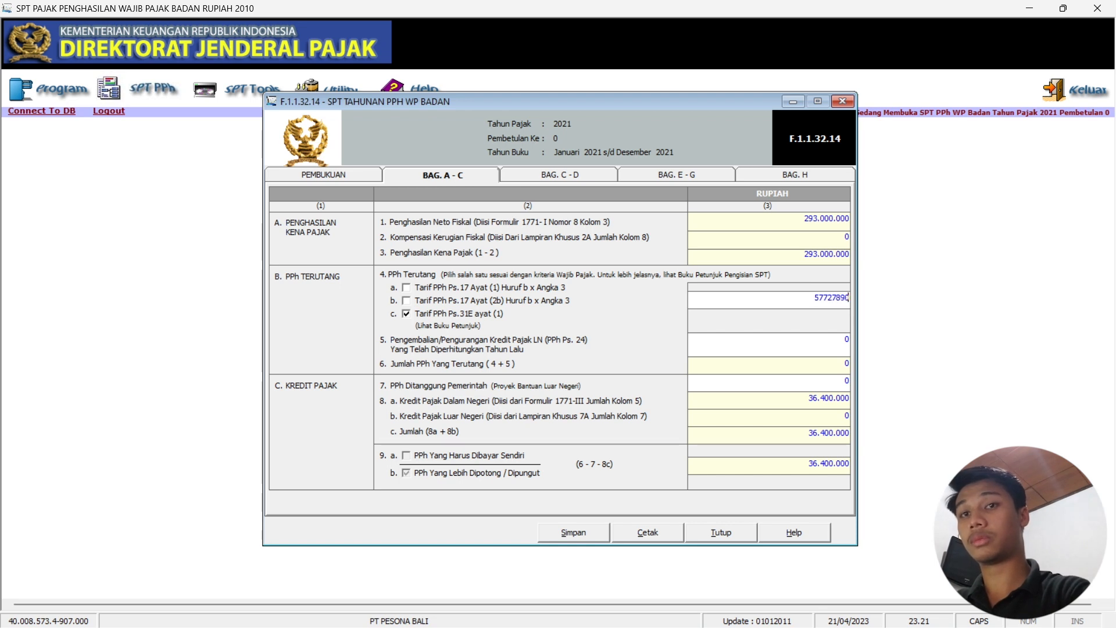
key(Tab)
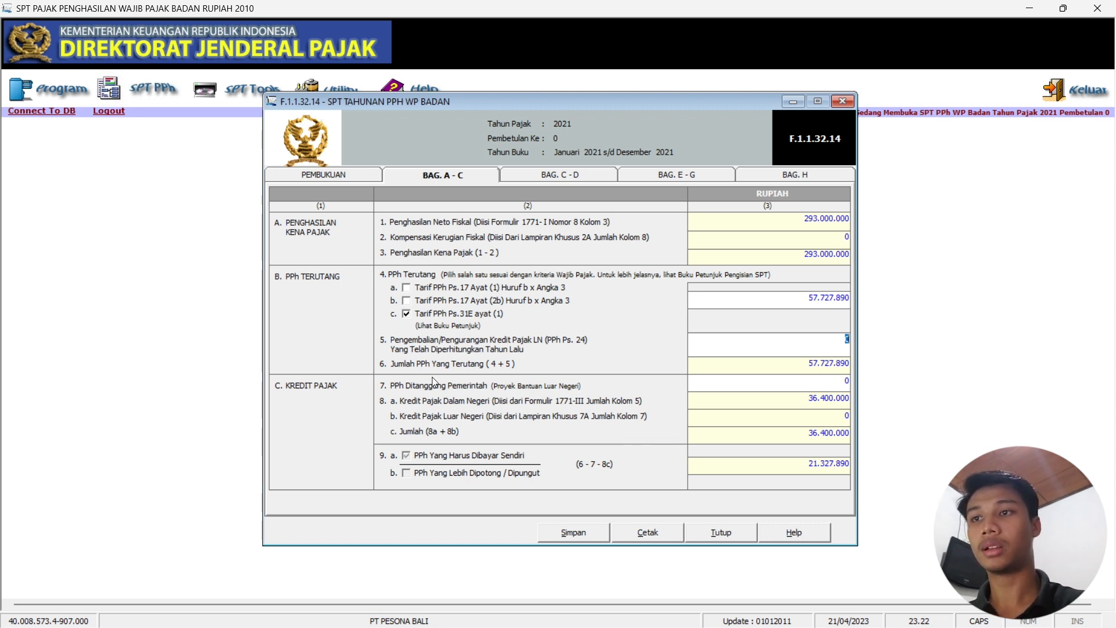
click(580, 178)
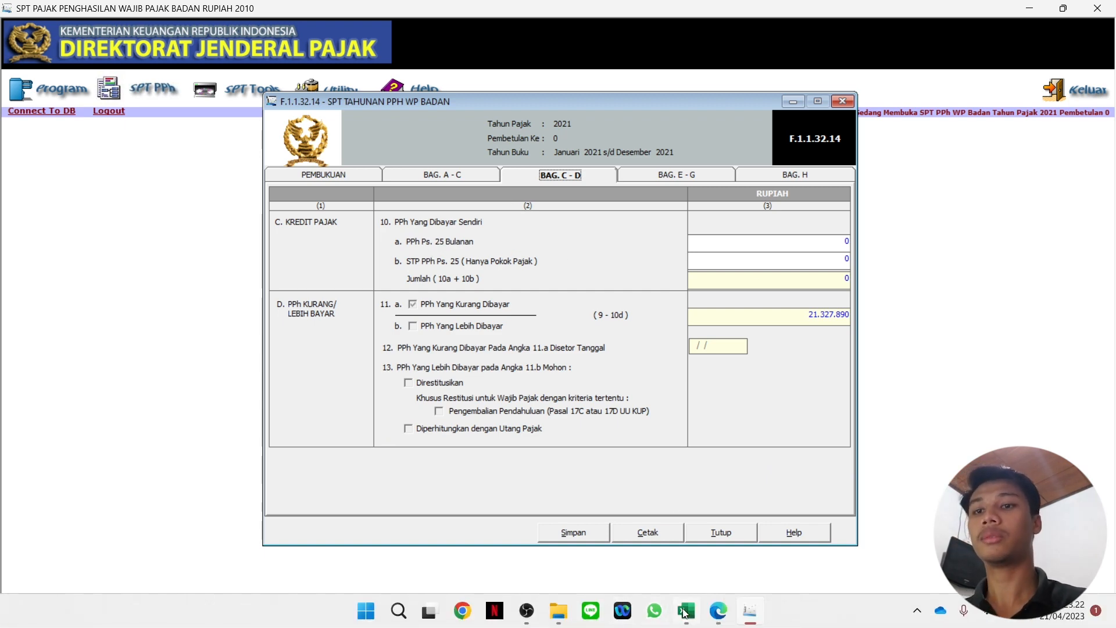
Check the PPh PASAL 25 sheet and enter 2.500.000 as the STP PPh Pasal 25 amount.
click(685, 612)
click(394, 601)
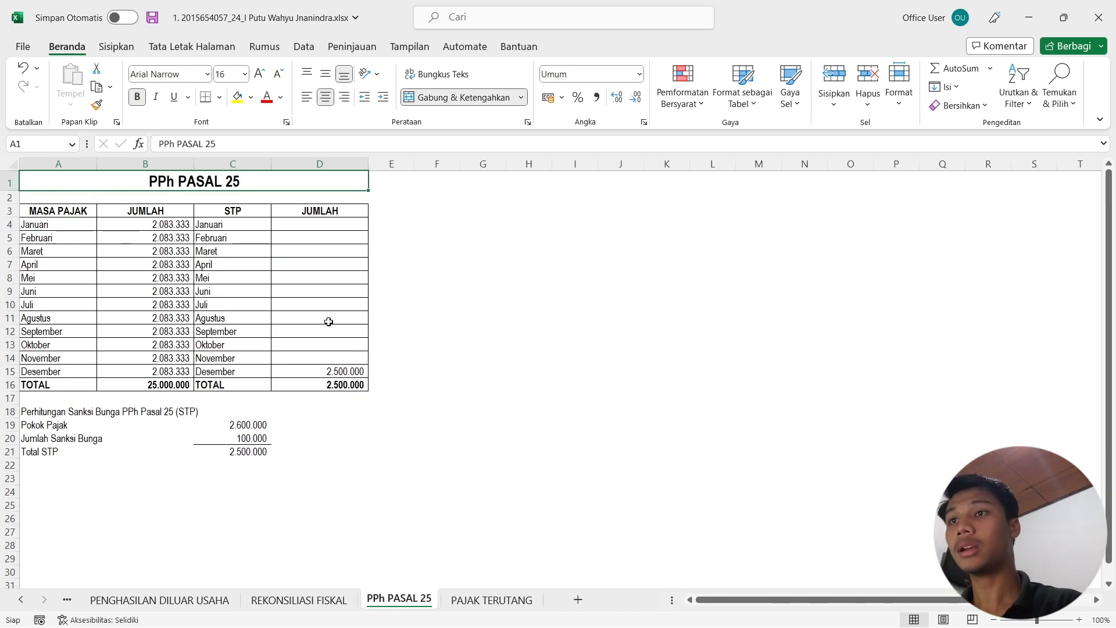
mouse_move(622, 626)
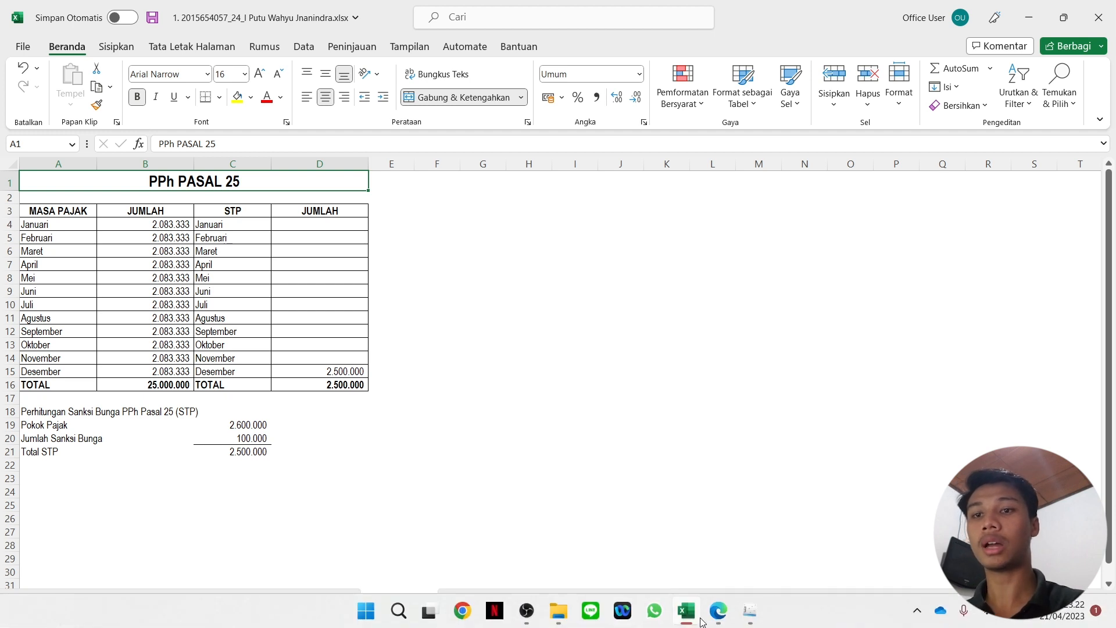
click(750, 611)
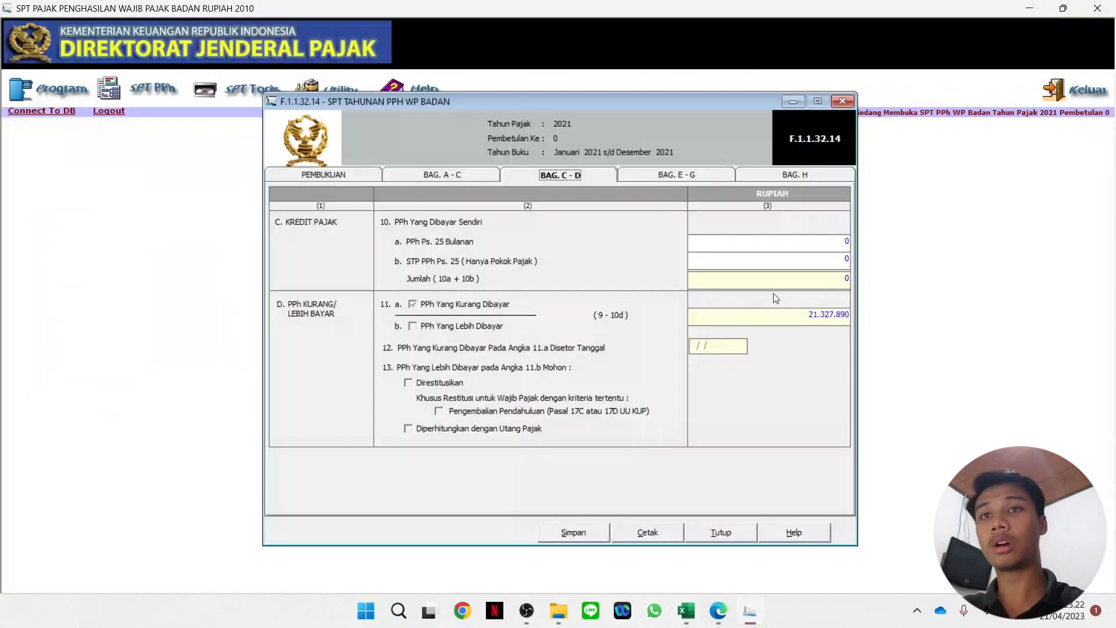
click(824, 260)
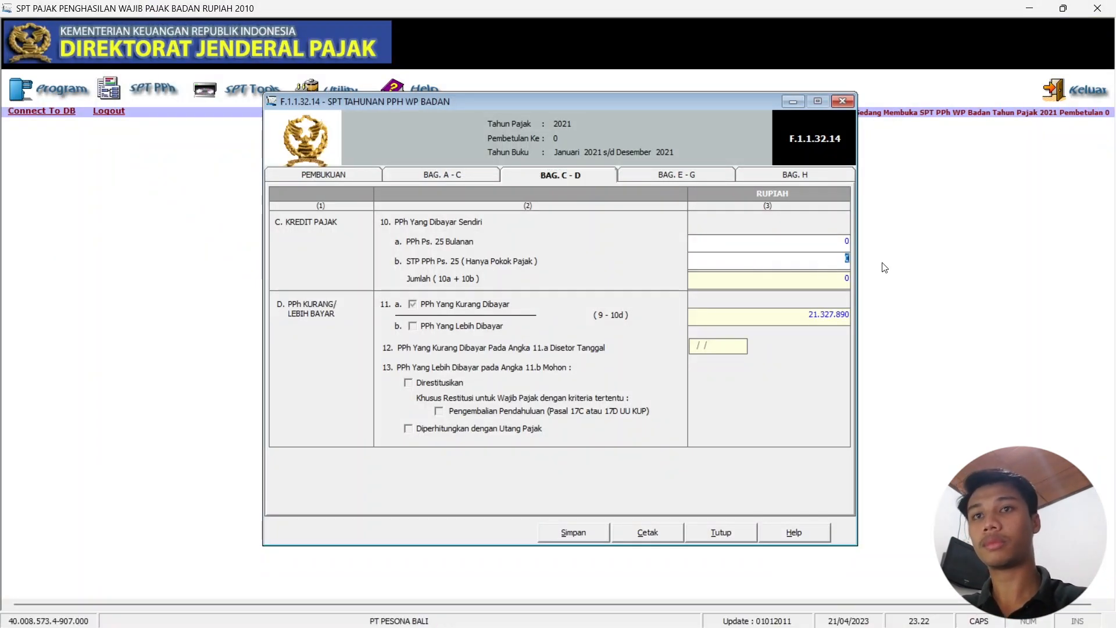
text(2500000)
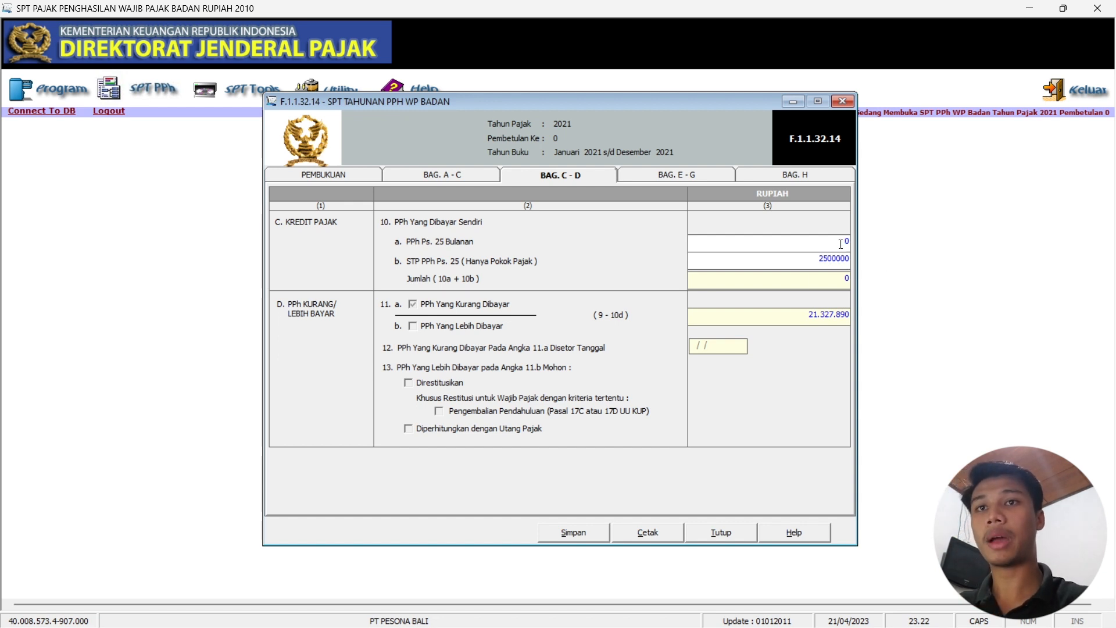
click(841, 245)
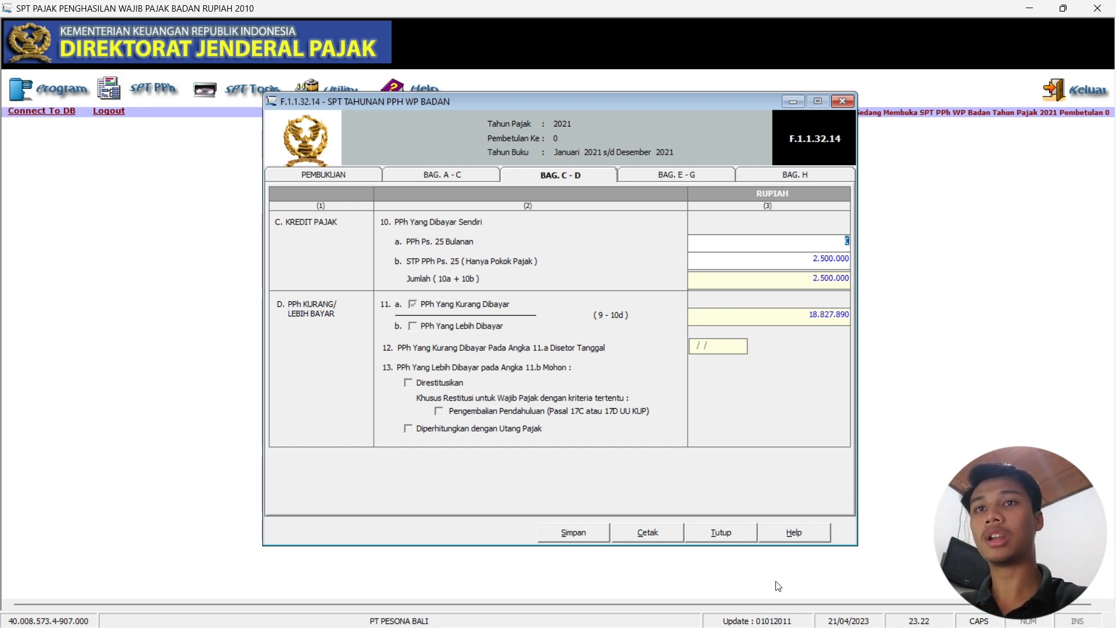
Enter 25.000.000 as monthly Pasal 25 installments, then open section E–G.
click(686, 610)
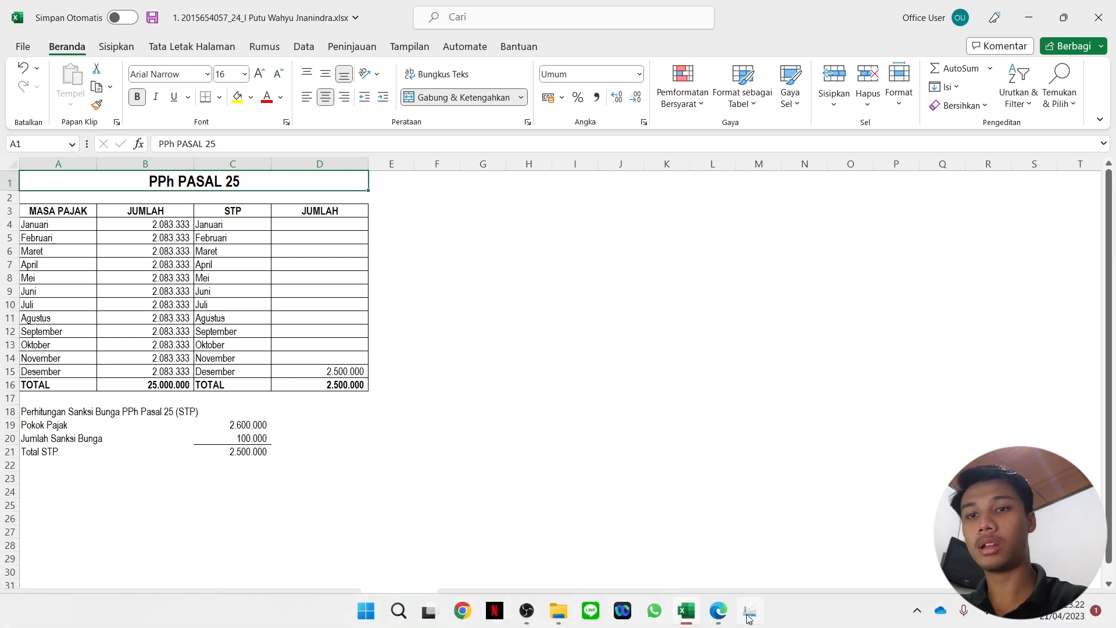
click(752, 615)
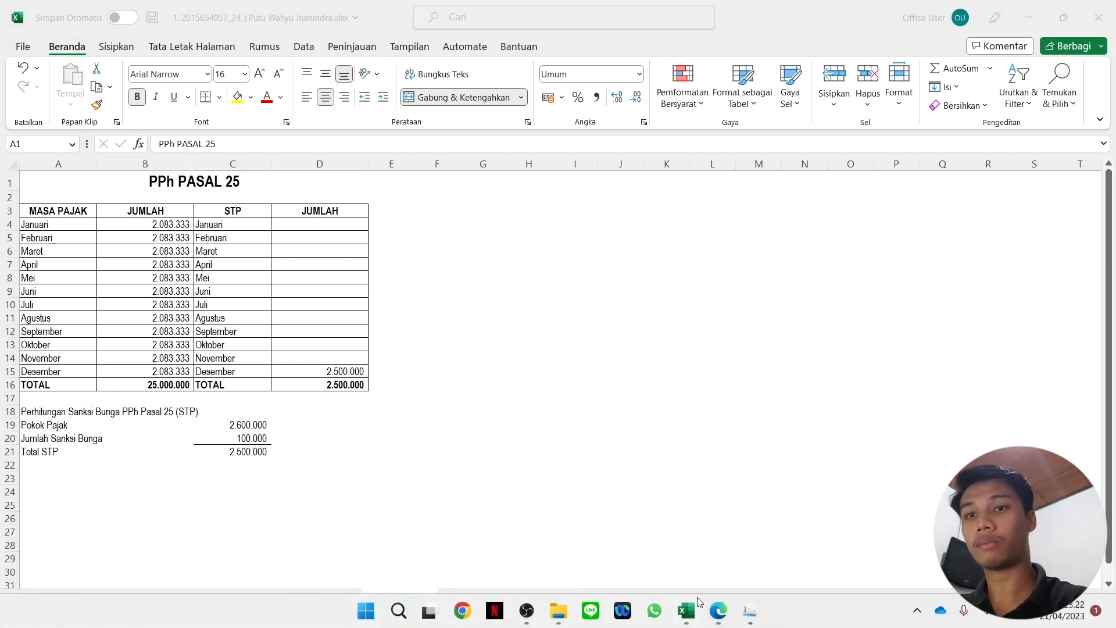
click(750, 611)
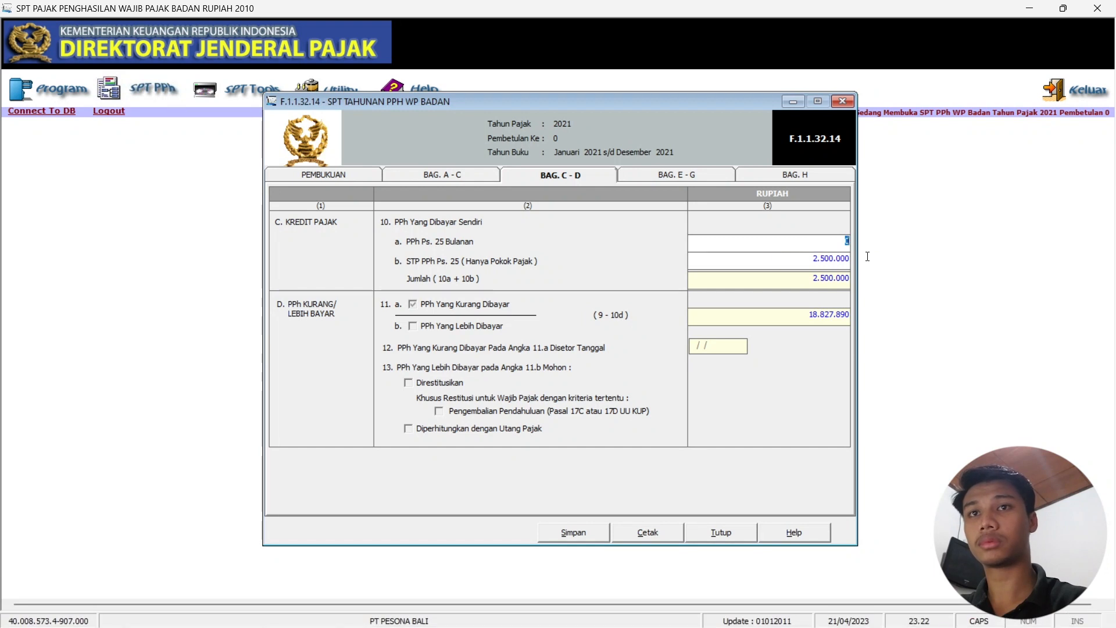
text(250000)
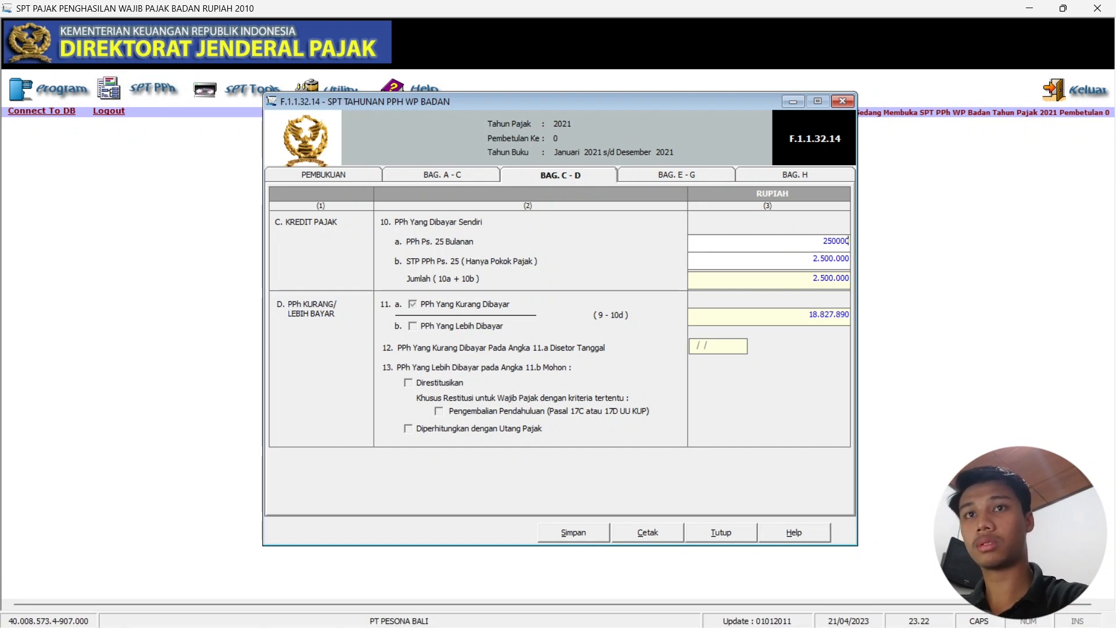
text(00)
key(Tab)
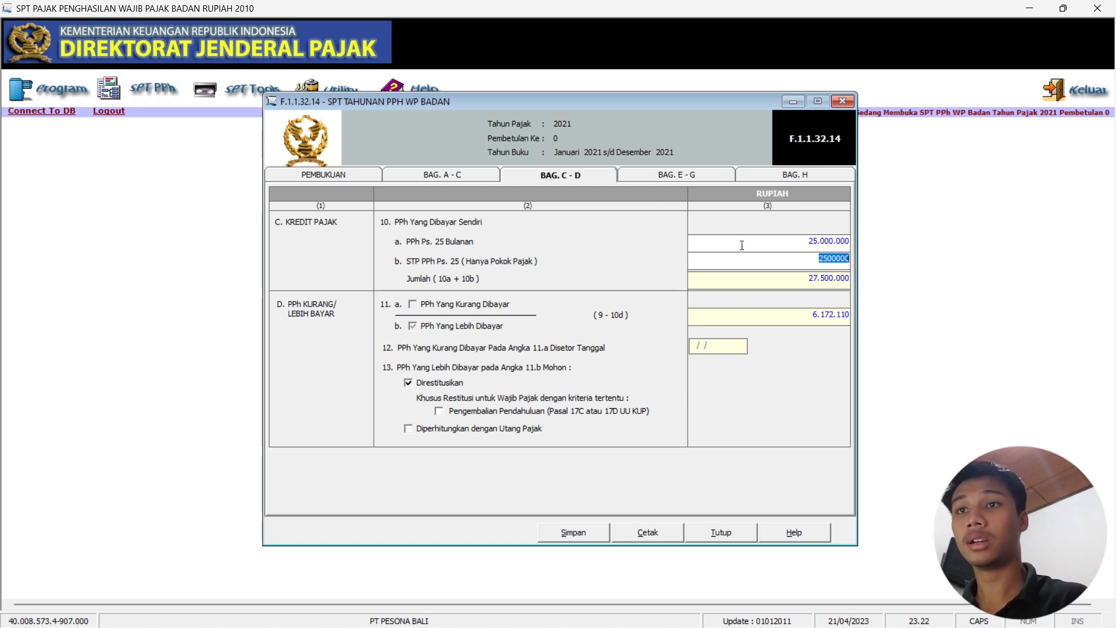
click(681, 176)
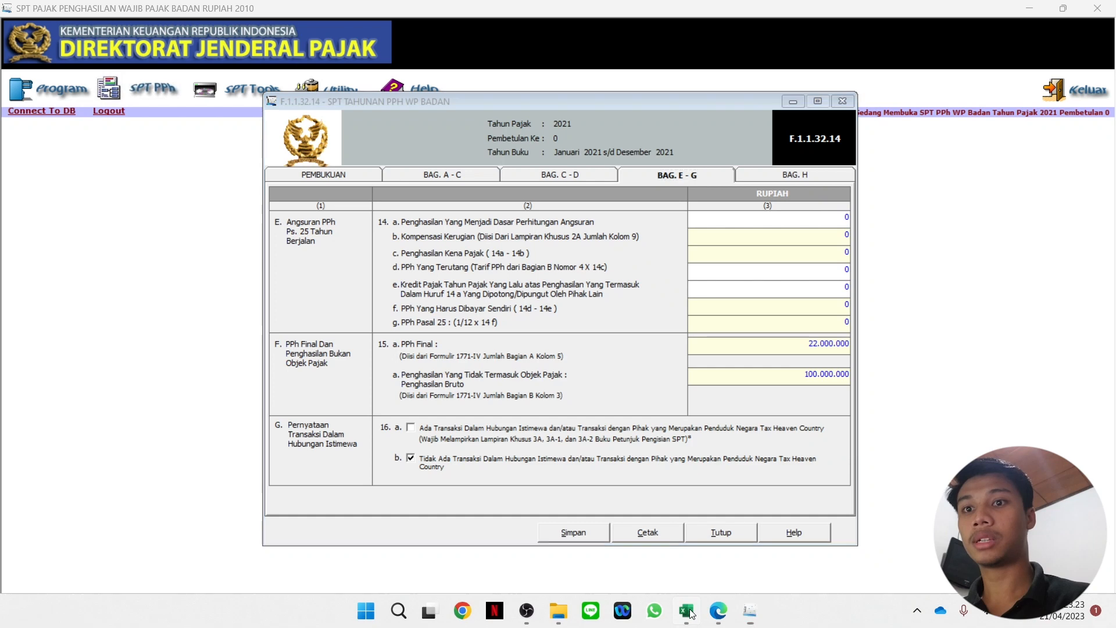
Check the PAJAK TERUTANG sheet and enter 243.000.000 as the installment base income.
click(686, 613)
click(494, 599)
scroll(340, 383, down, 3)
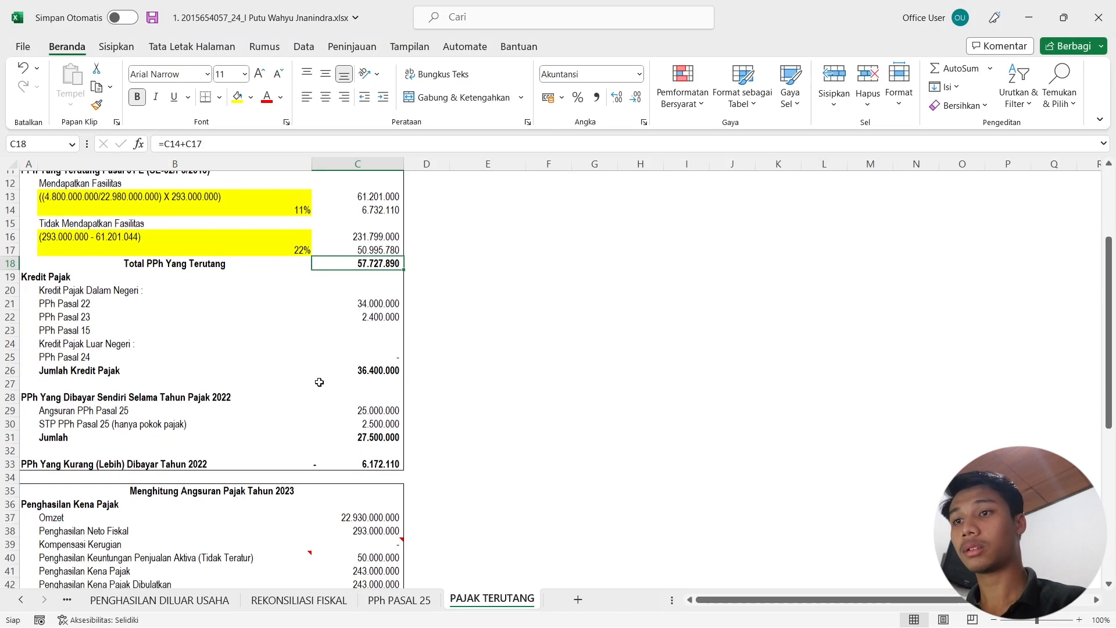
scroll(336, 398, down, 1)
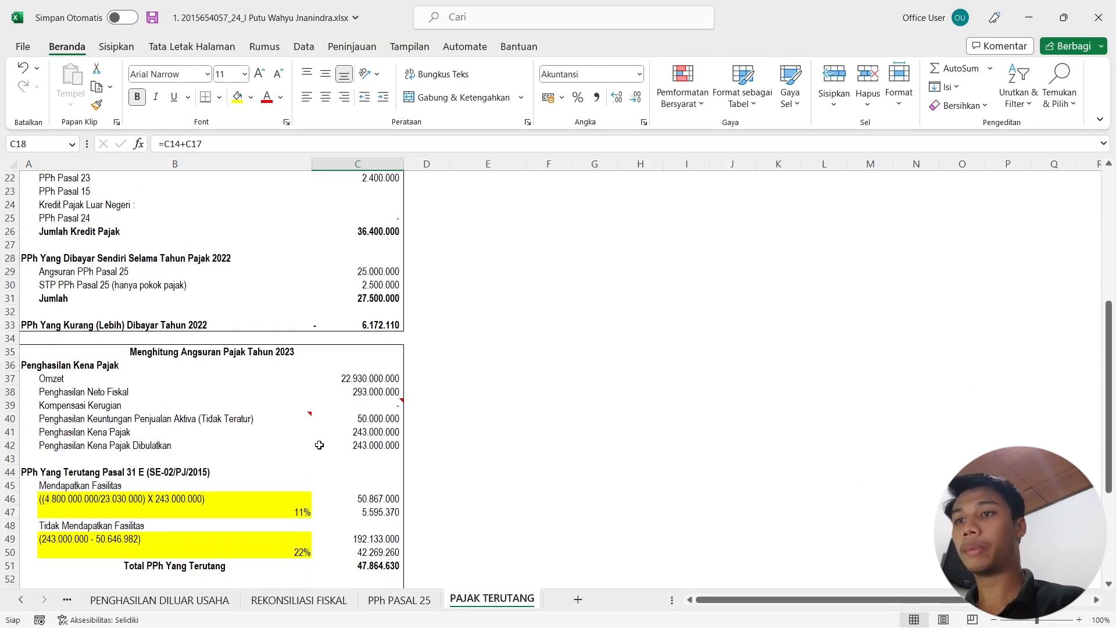
click(1029, 18)
click(816, 215)
text(2)
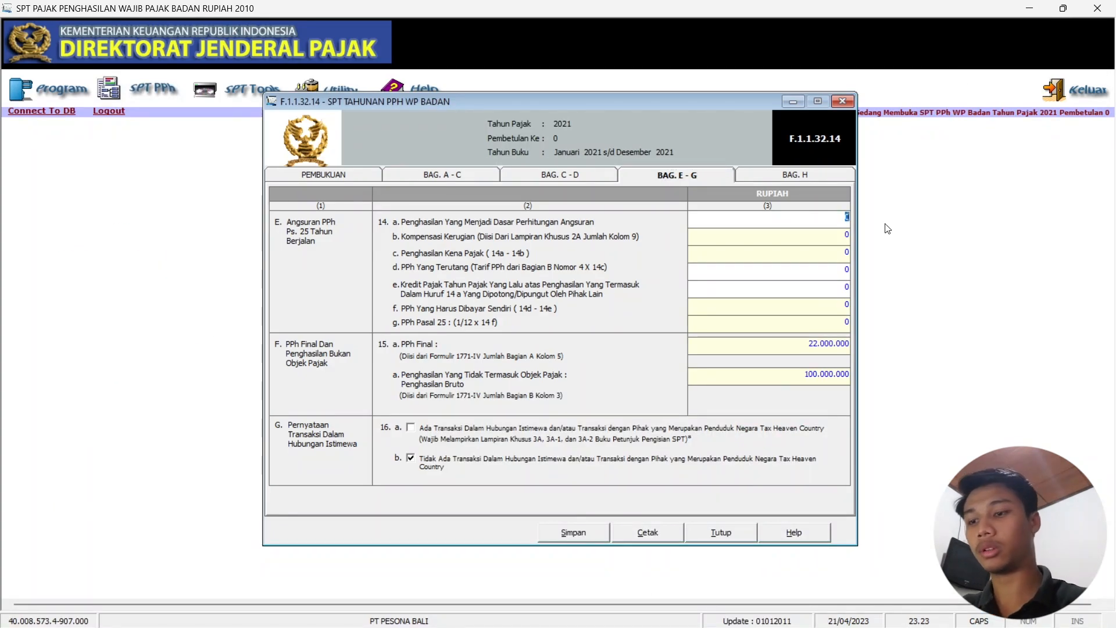
text(430000000)
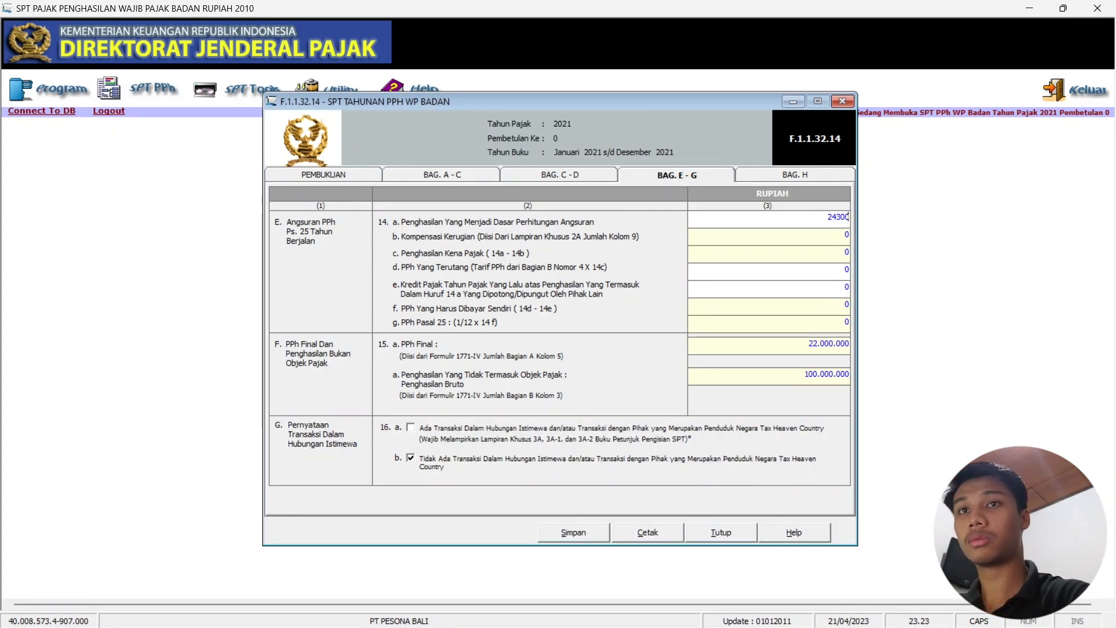
key(Tab)
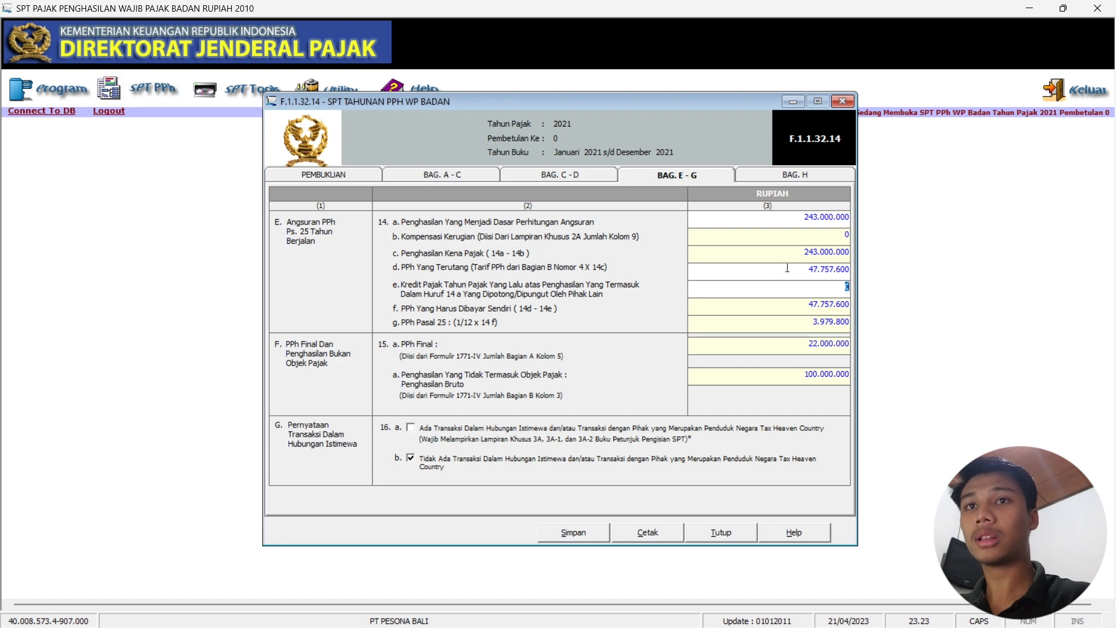
Read Total PPh Yang Terutang in the spreadsheet and enter 47.864.630 in item 14e.
mouse_move(643, 627)
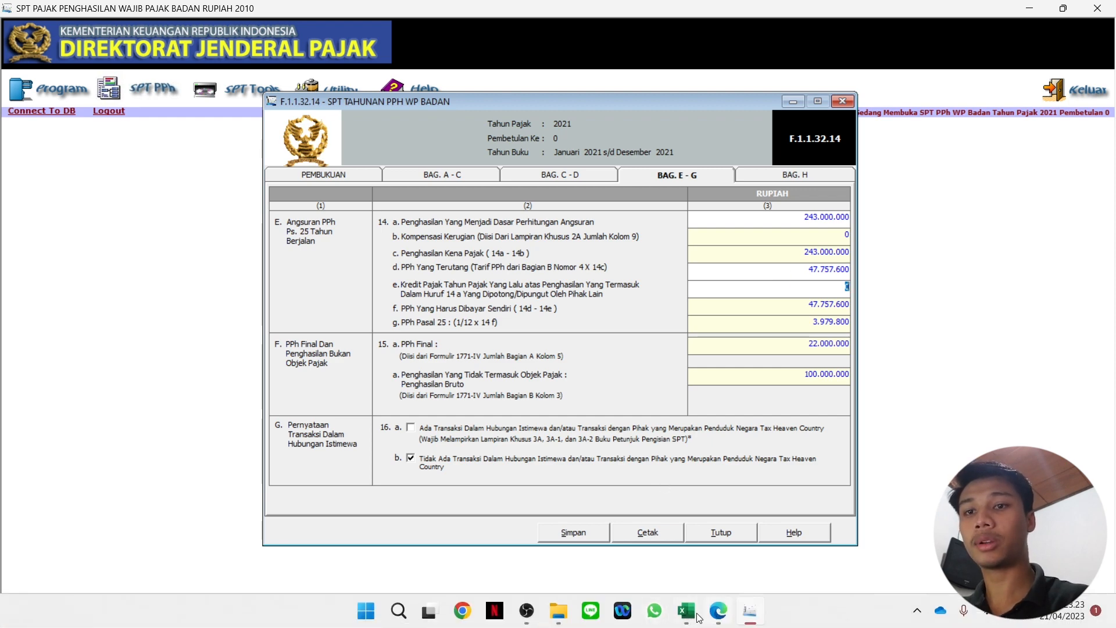
click(687, 618)
scroll(390, 519, down, 2)
click(383, 488)
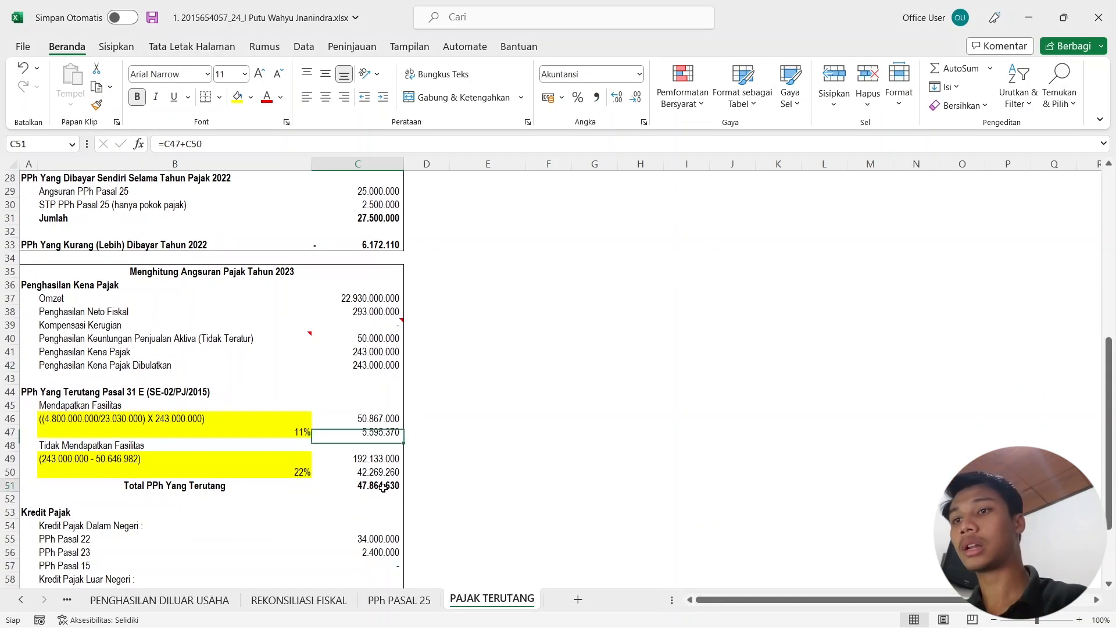
click(1040, 24)
text(47)
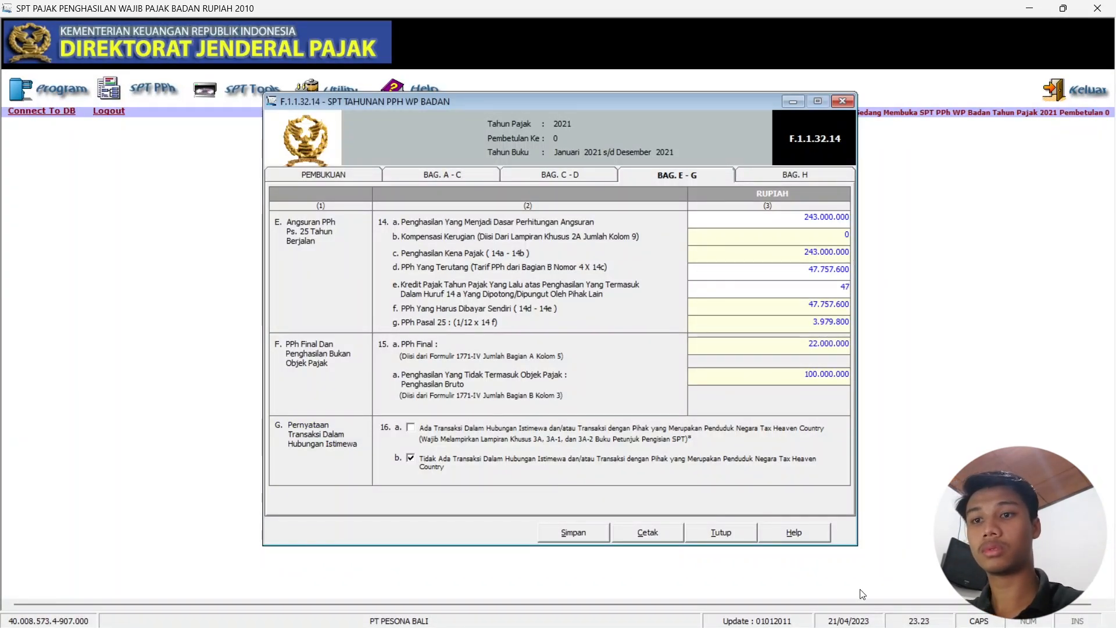
click(687, 611)
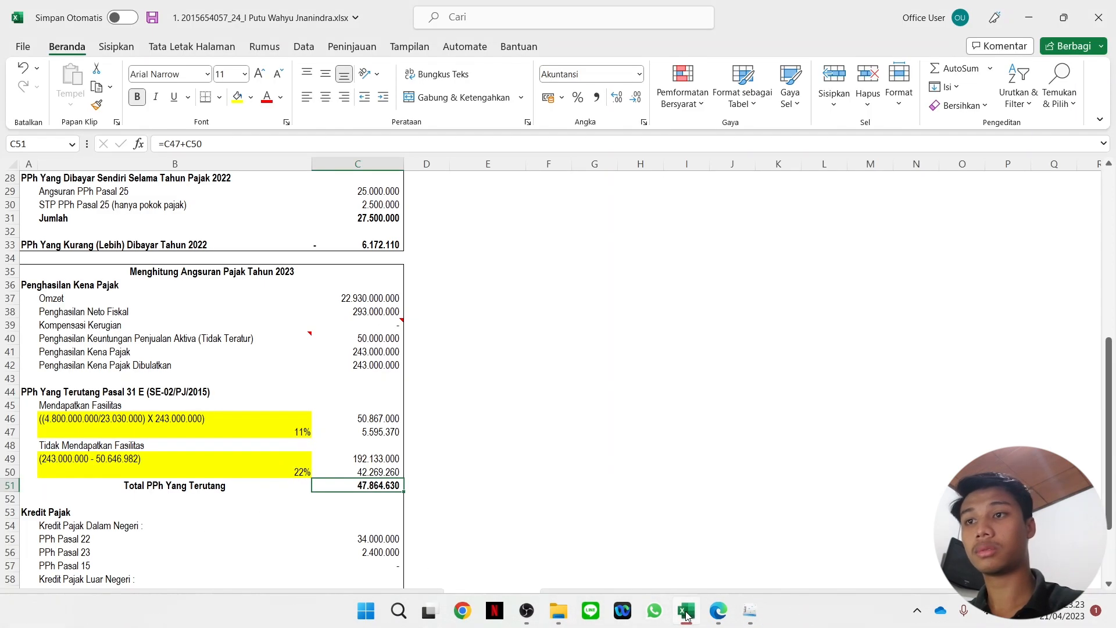
click(687, 612)
text(864)
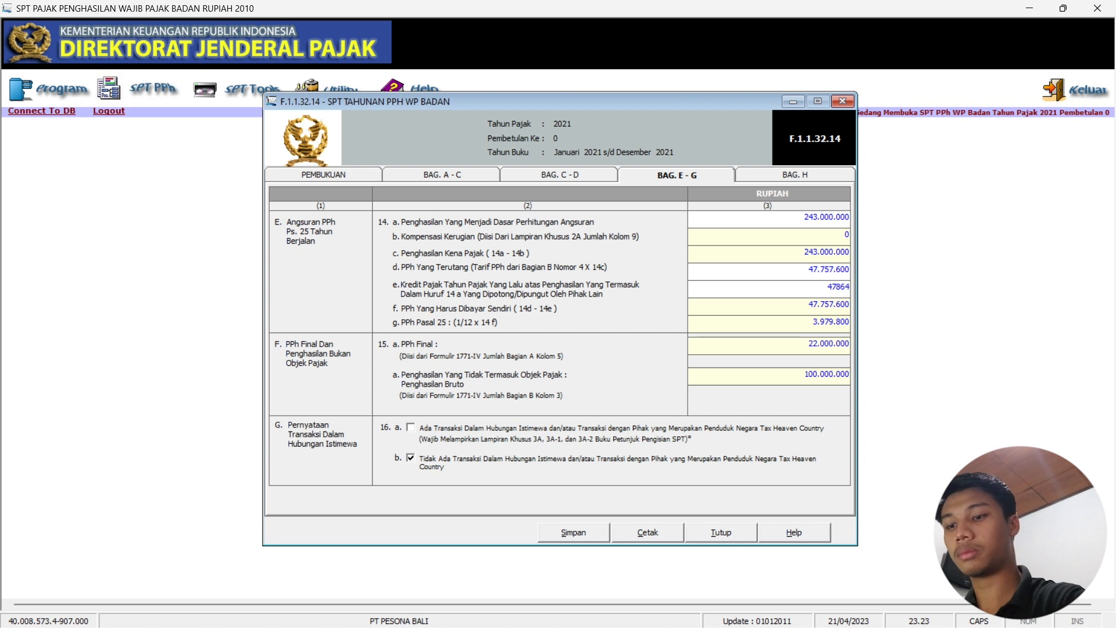
text(.63)
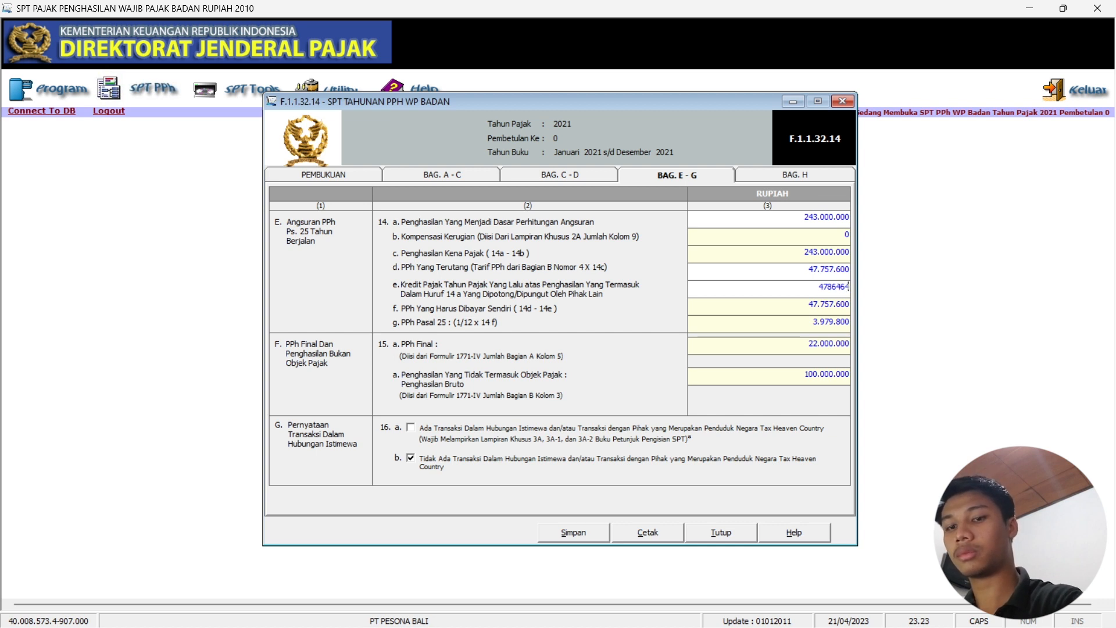
text(0)
key(Tab)
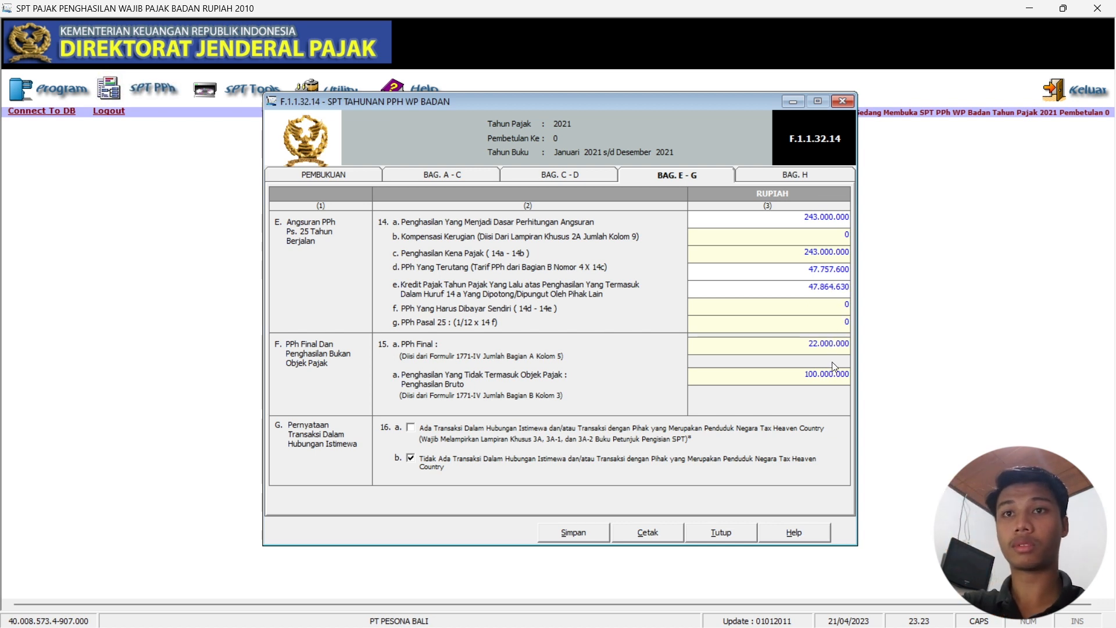
click(696, 619)
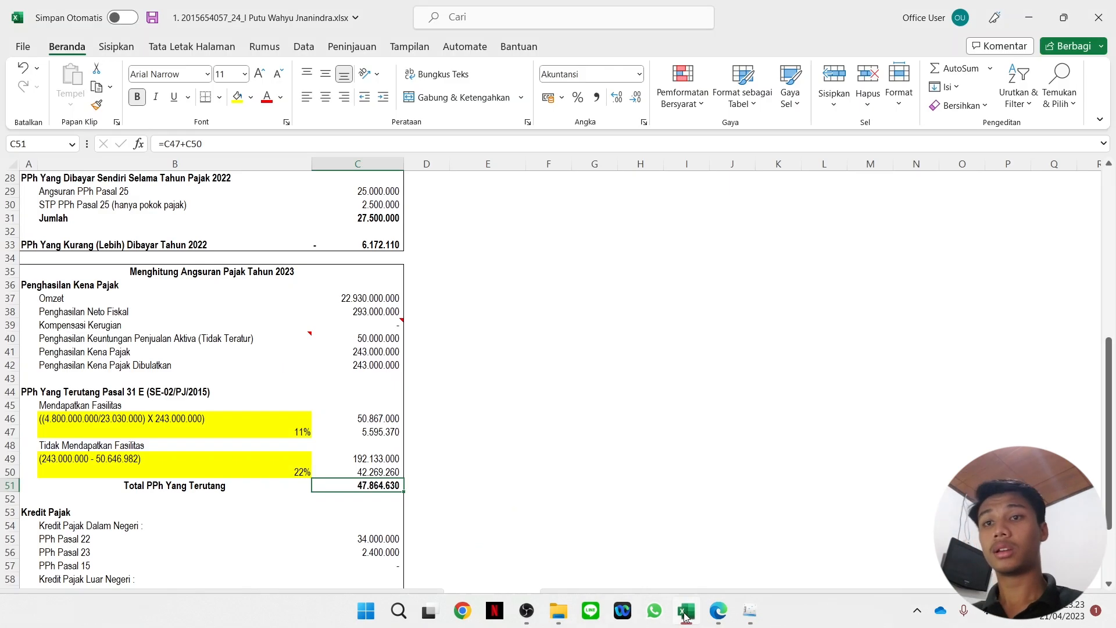
Verify total credits in the spreadsheet, change 14e to 36.400.000, and open section H.
click(687, 617)
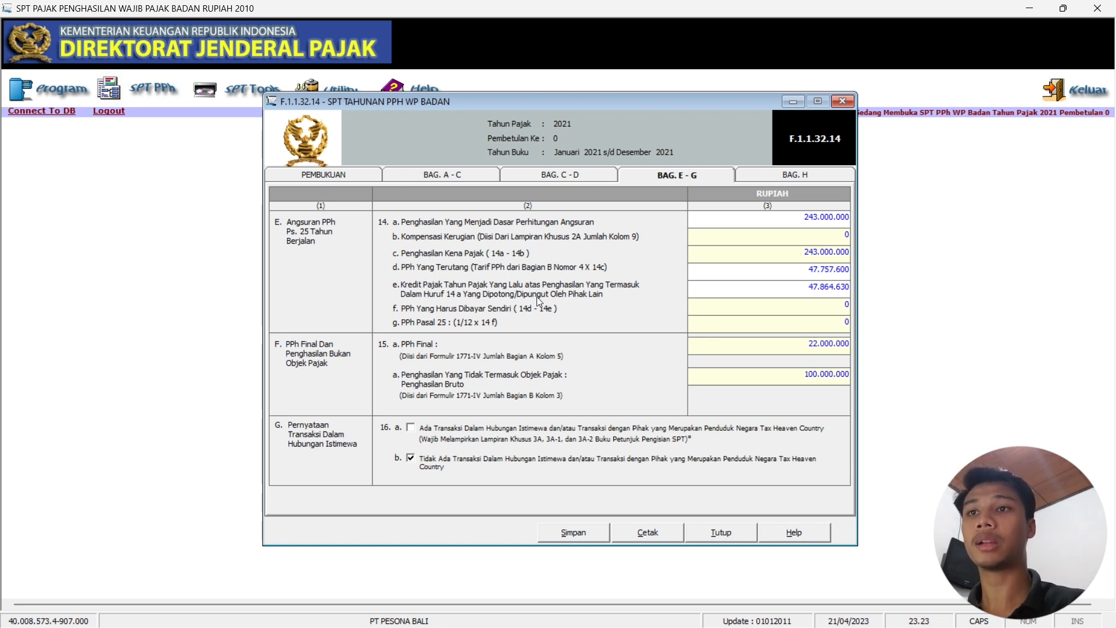
click(699, 620)
scroll(447, 511, down, 2)
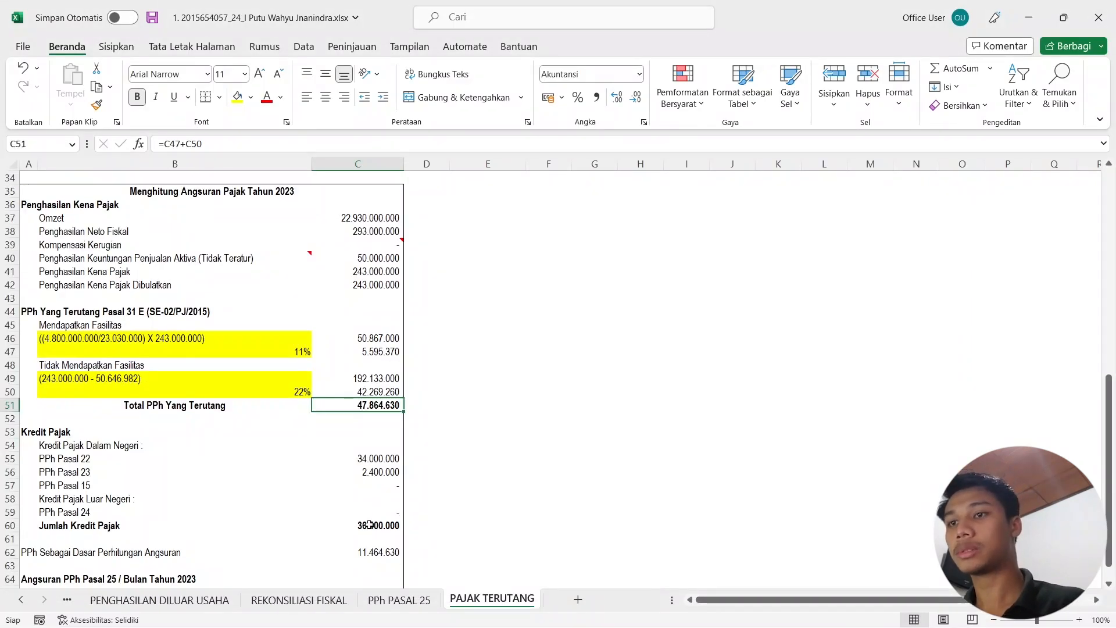
click(1029, 18)
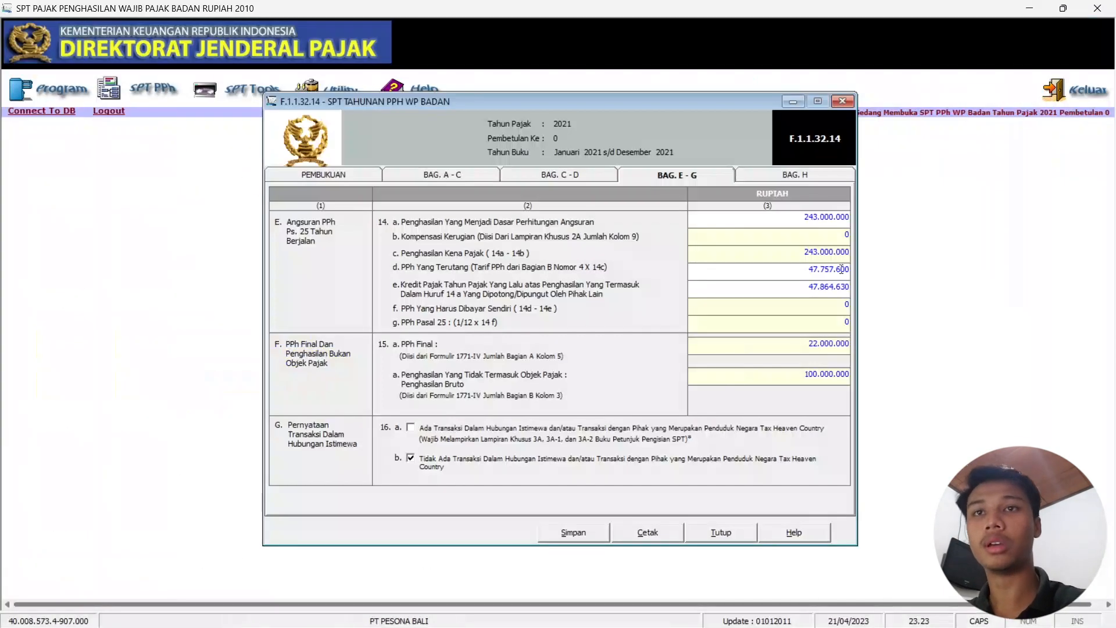
click(806, 288)
text(36.400.000)
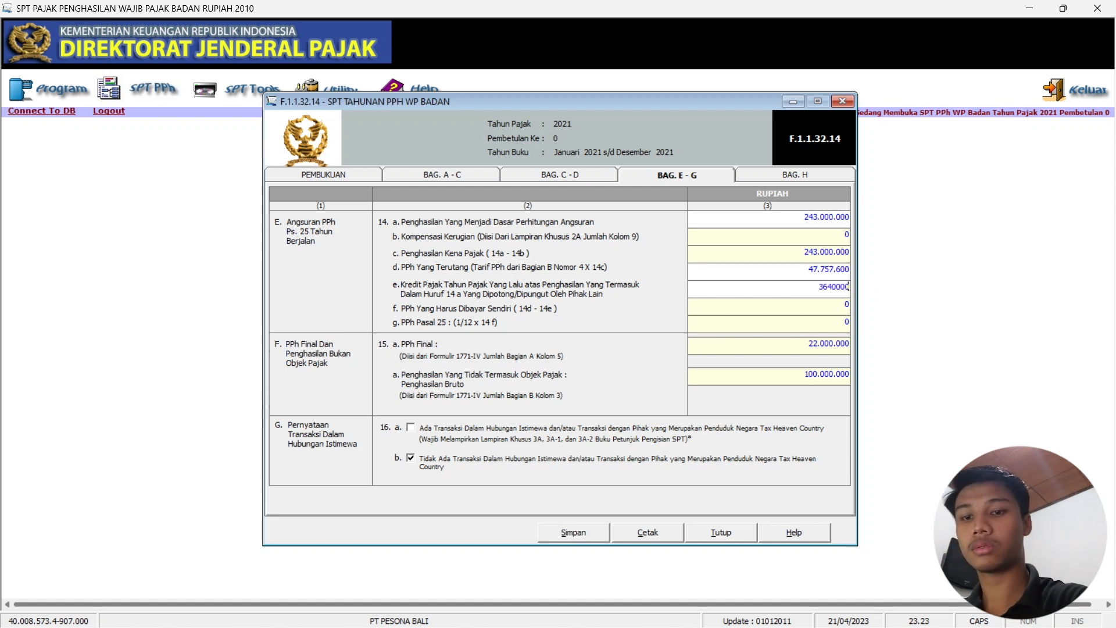
key(Tab)
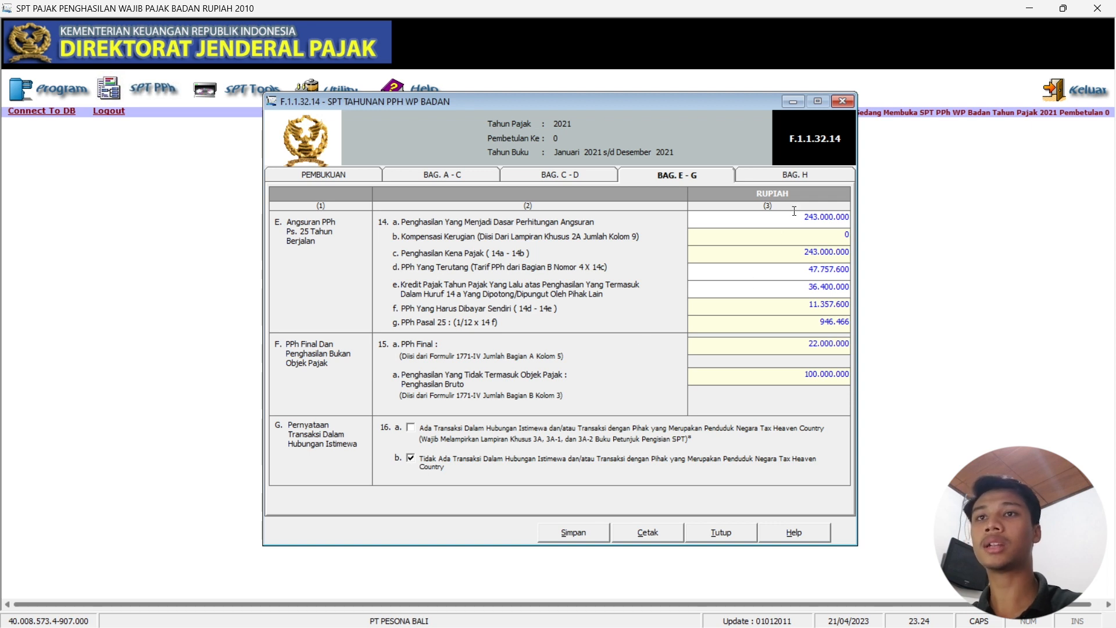
click(813, 176)
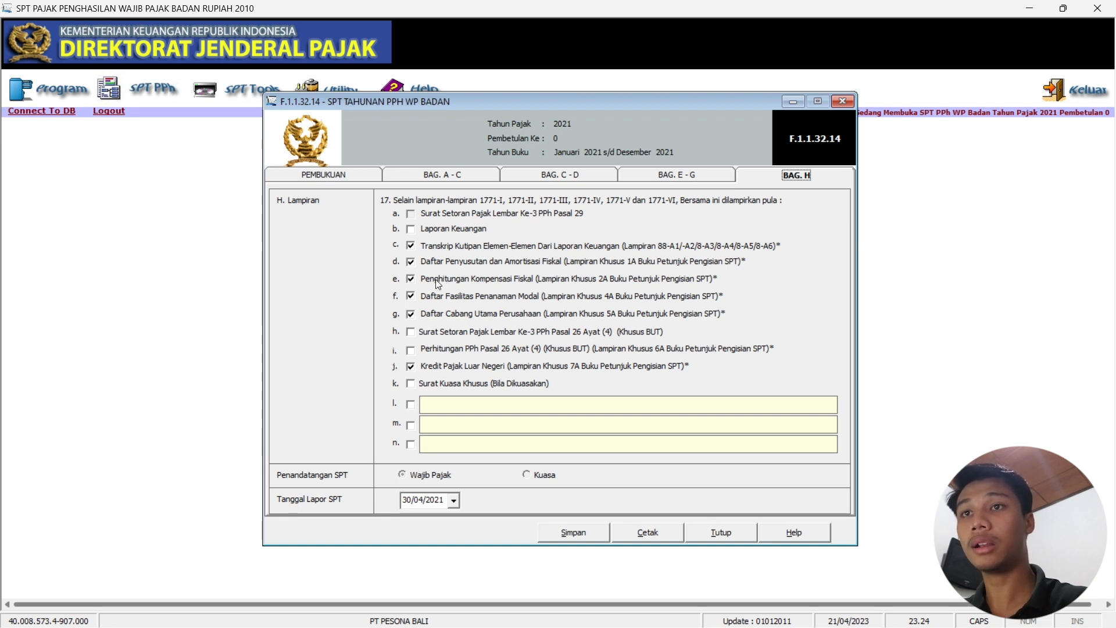
Untick the fiscal loss compensation and foreign tax credit attachments, then save and close the return.
click(411, 279)
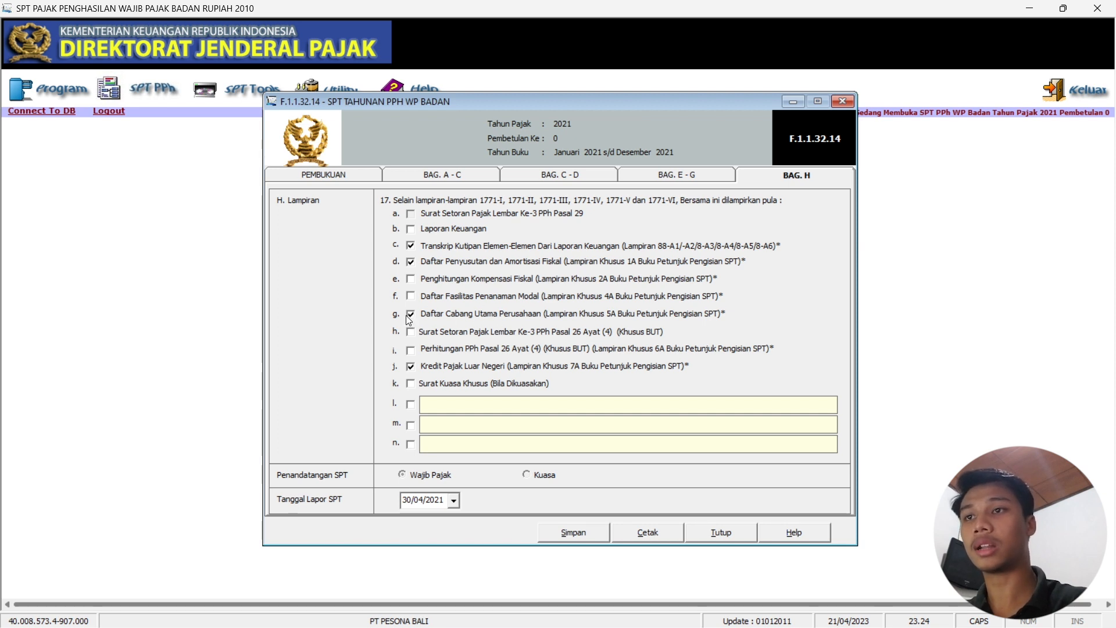
click(411, 367)
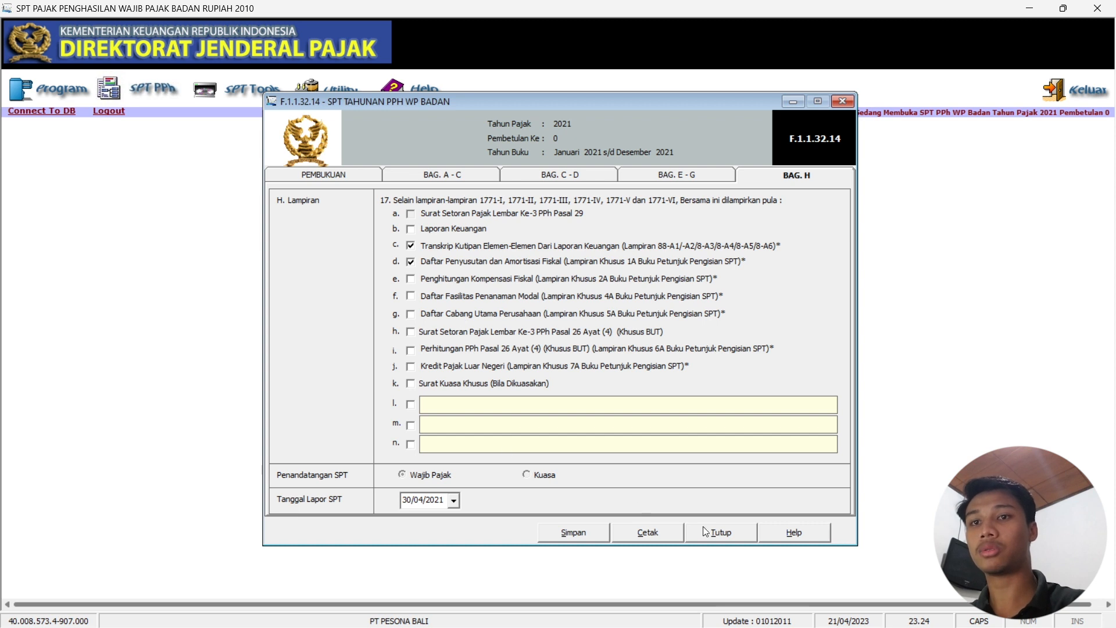
click(584, 533)
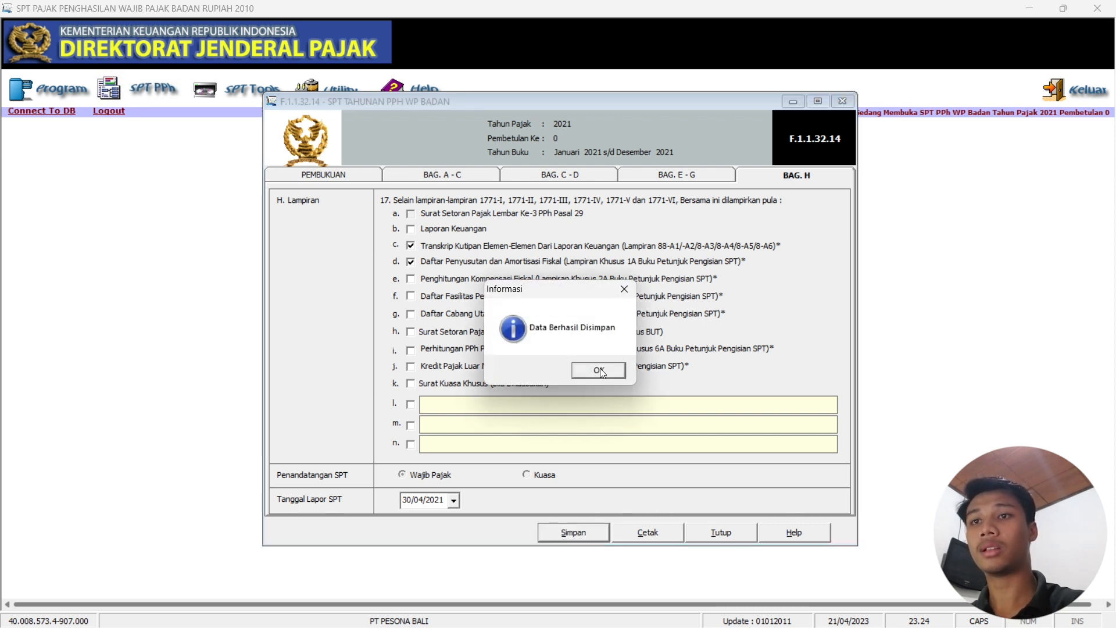
click(602, 372)
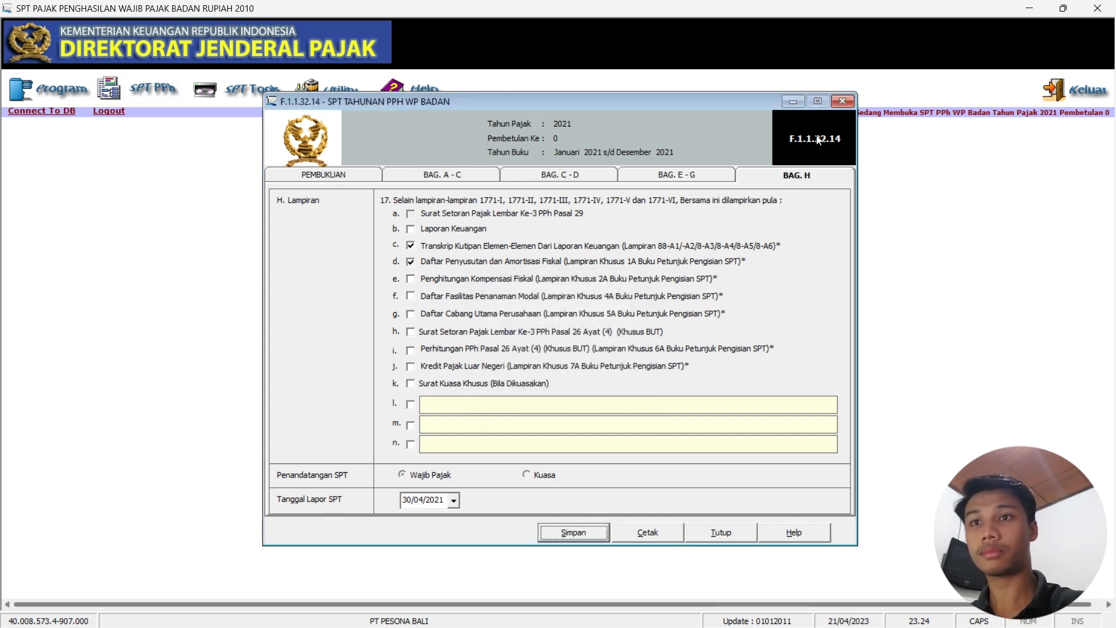
click(722, 532)
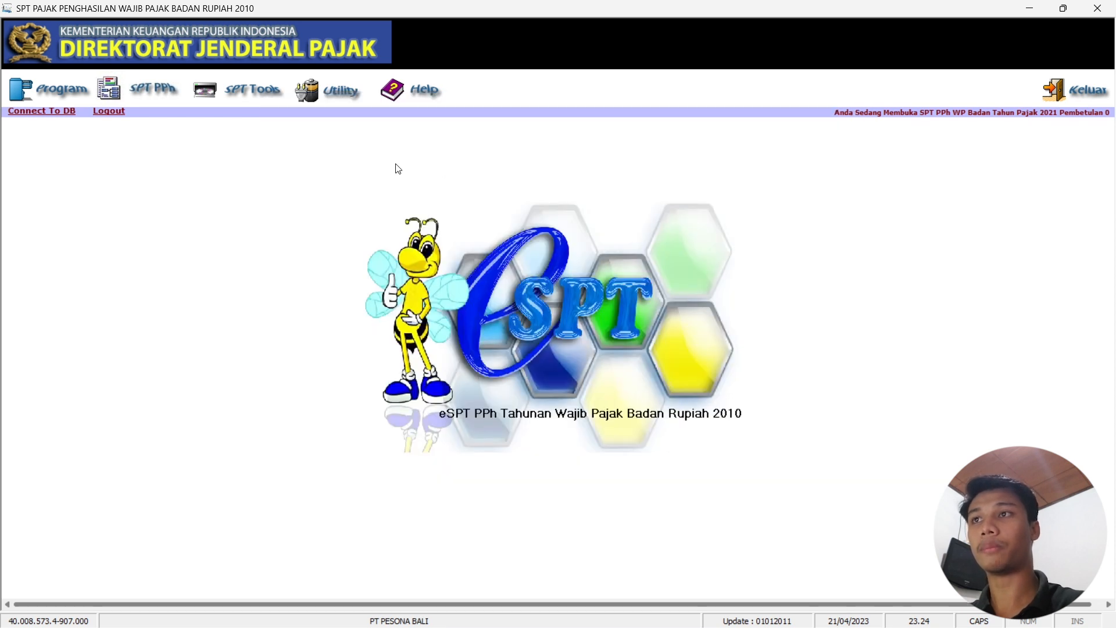
In SPT Tools > Menu Cetakan, filter by tax year 2021 and tick all 13 forms.
click(274, 91)
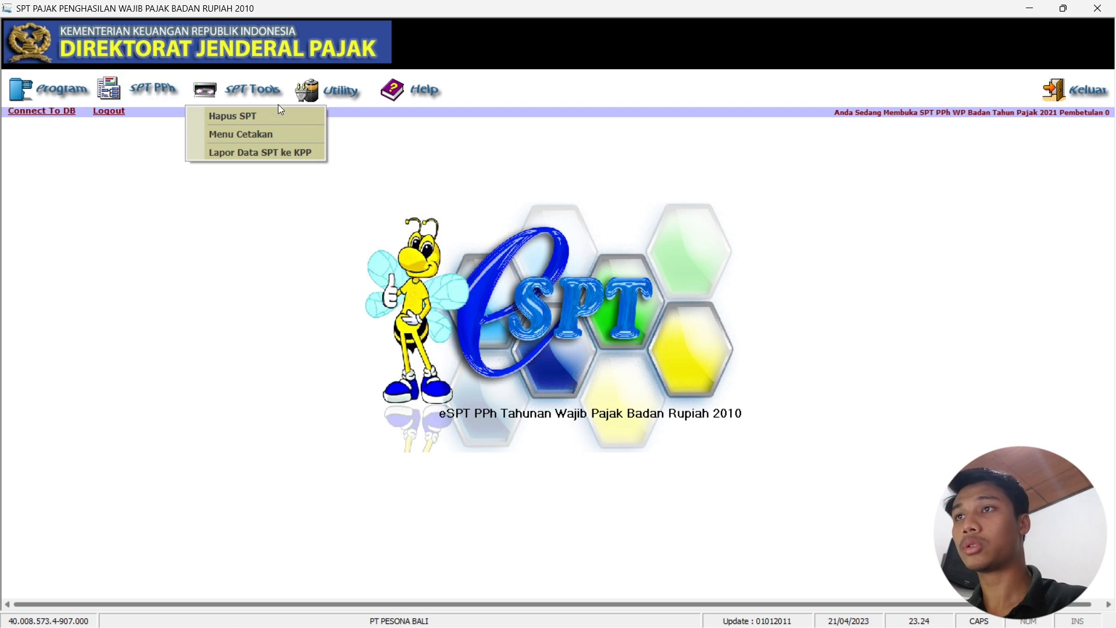
click(274, 137)
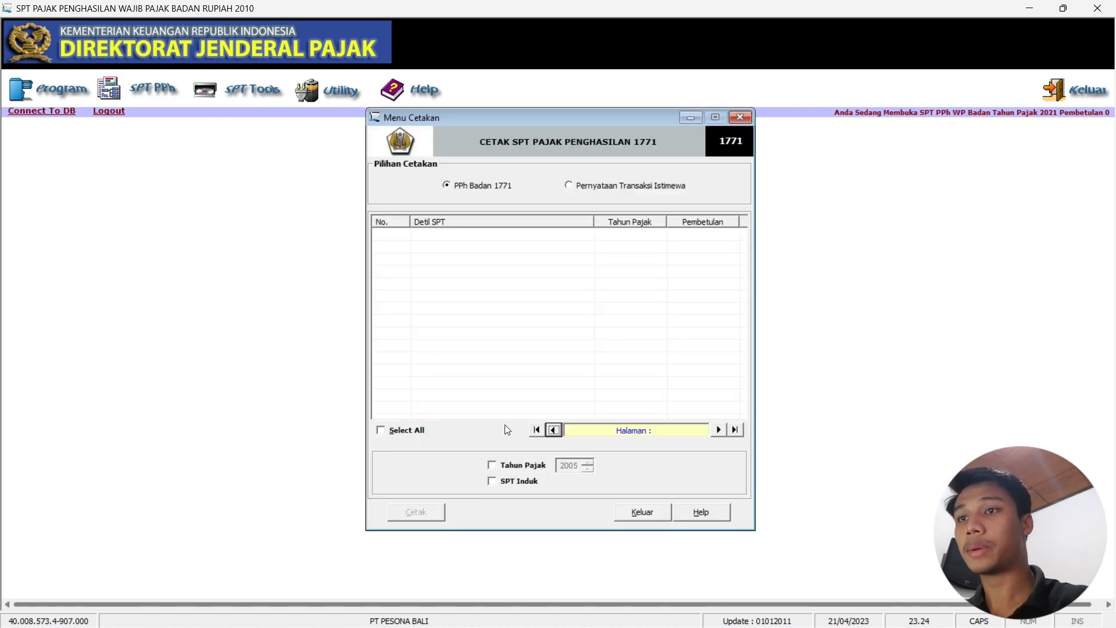
click(506, 468)
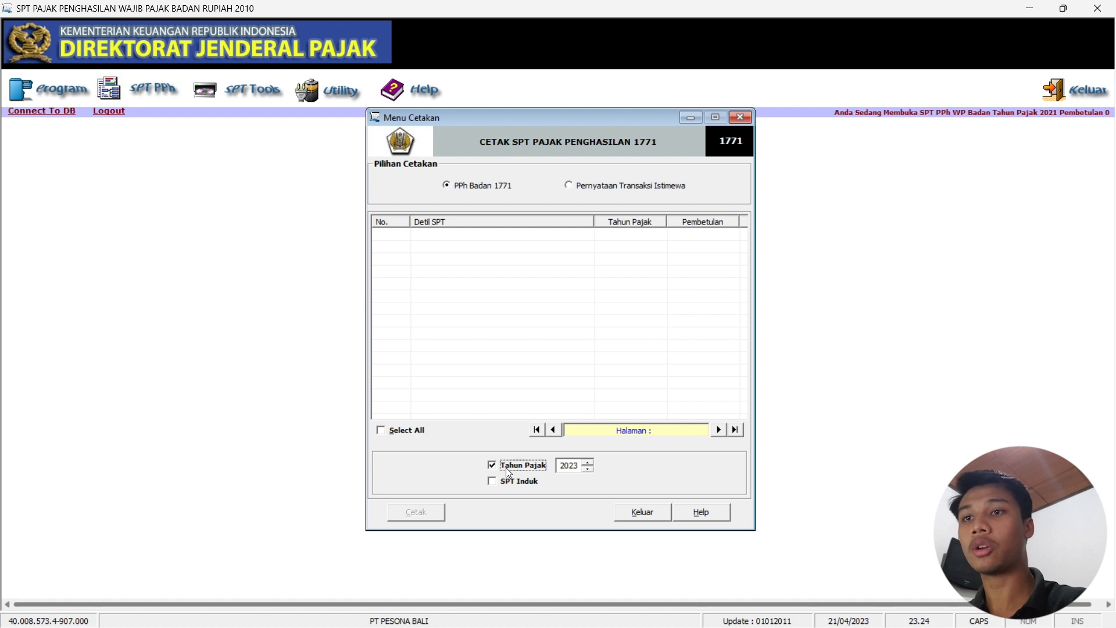
click(588, 469)
click(587, 469)
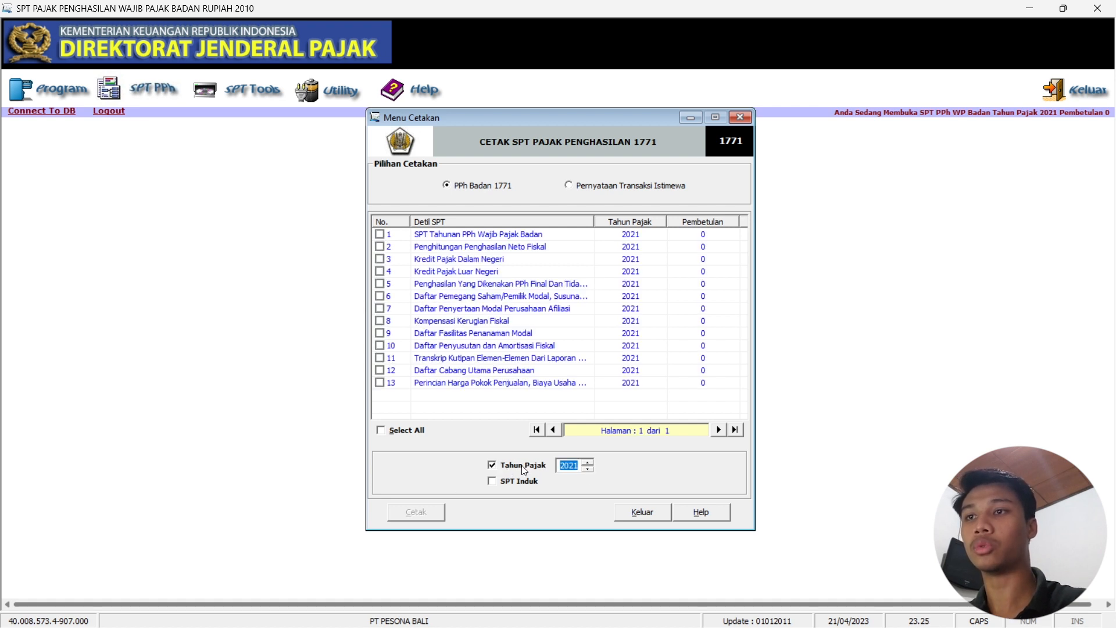
click(381, 430)
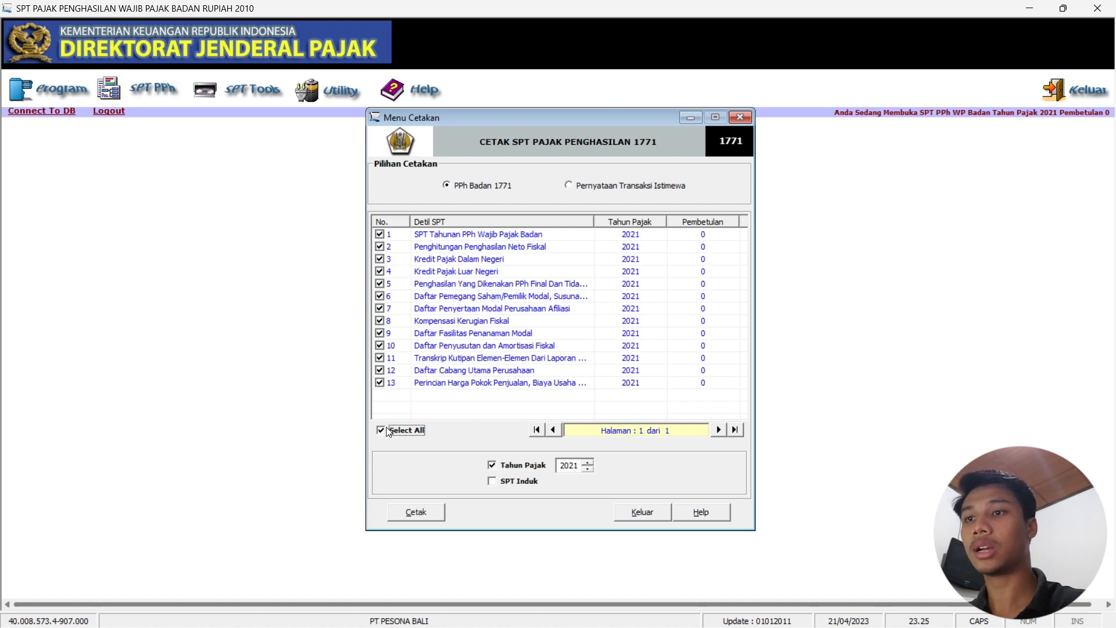